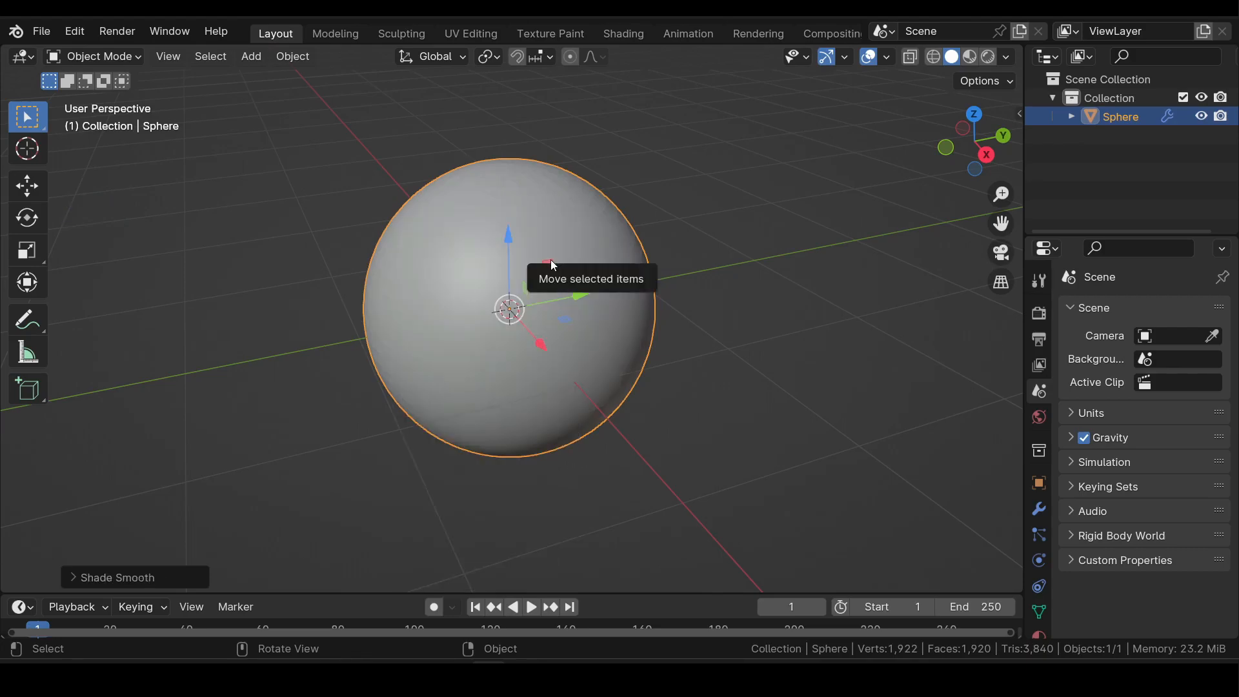
- Delete the sphere's lower vertices below the first ring under its equator, working in wireframe from the right view
left_click(987, 155)
key("Tab")
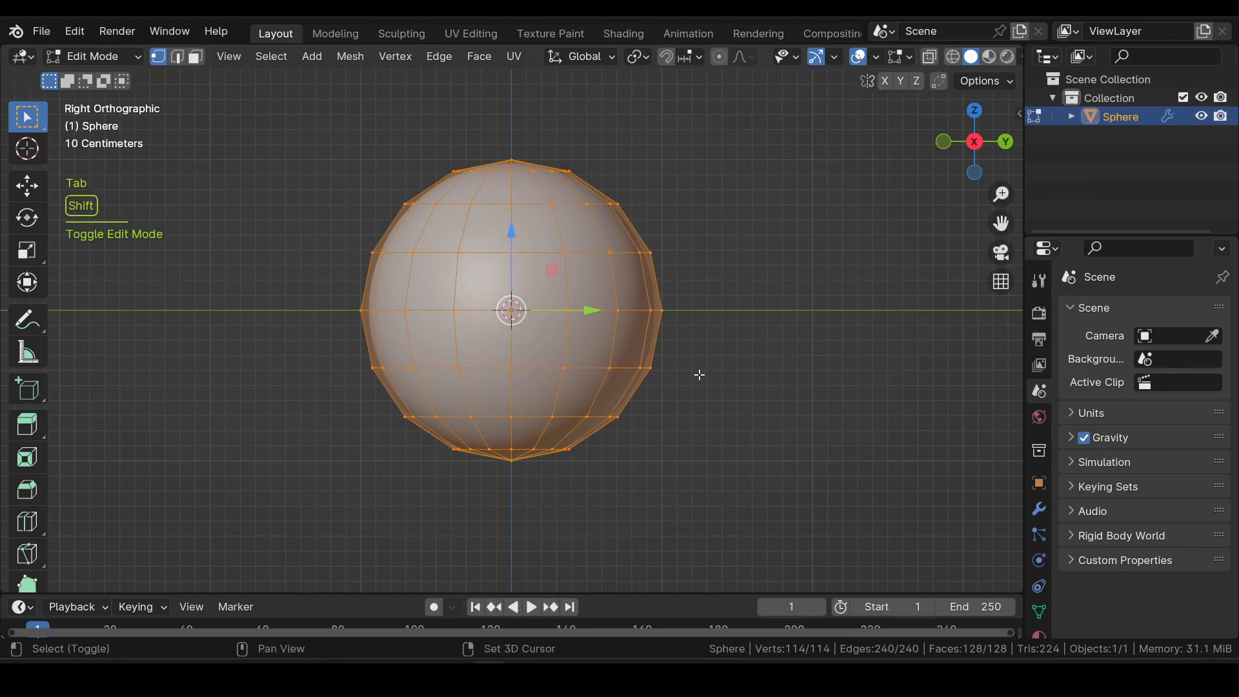
key("shift+z")
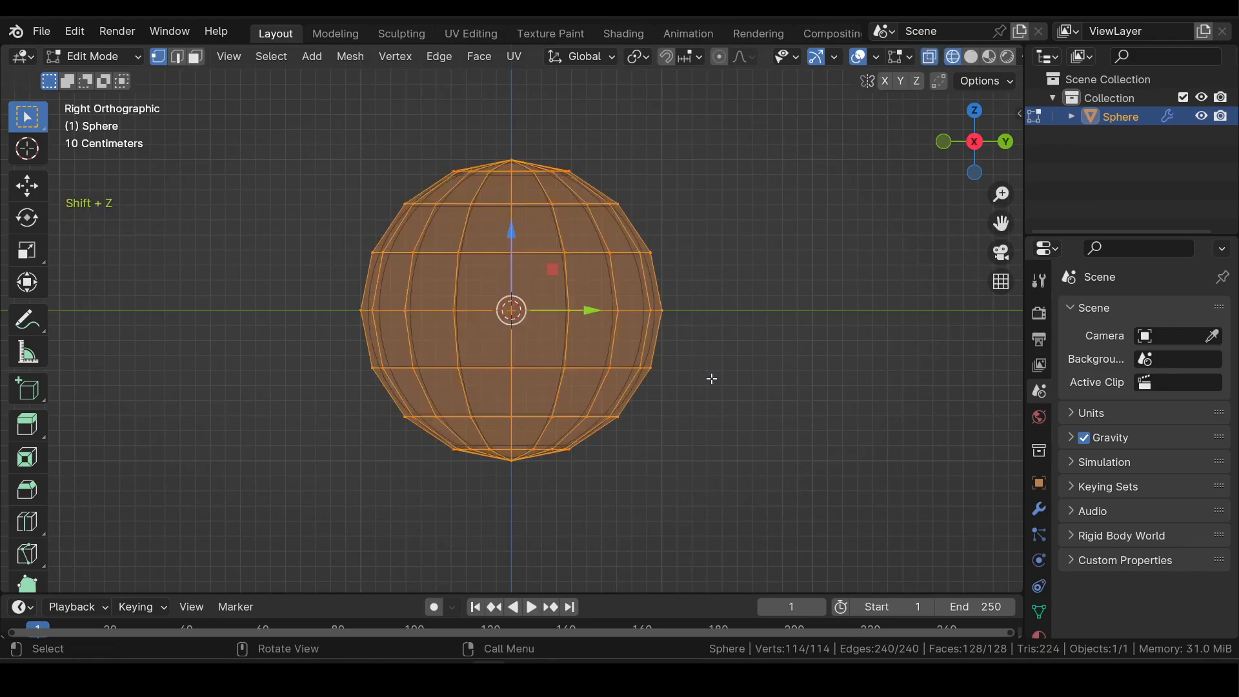
left_click_drag(718, 378, 239, 509)
key("x")
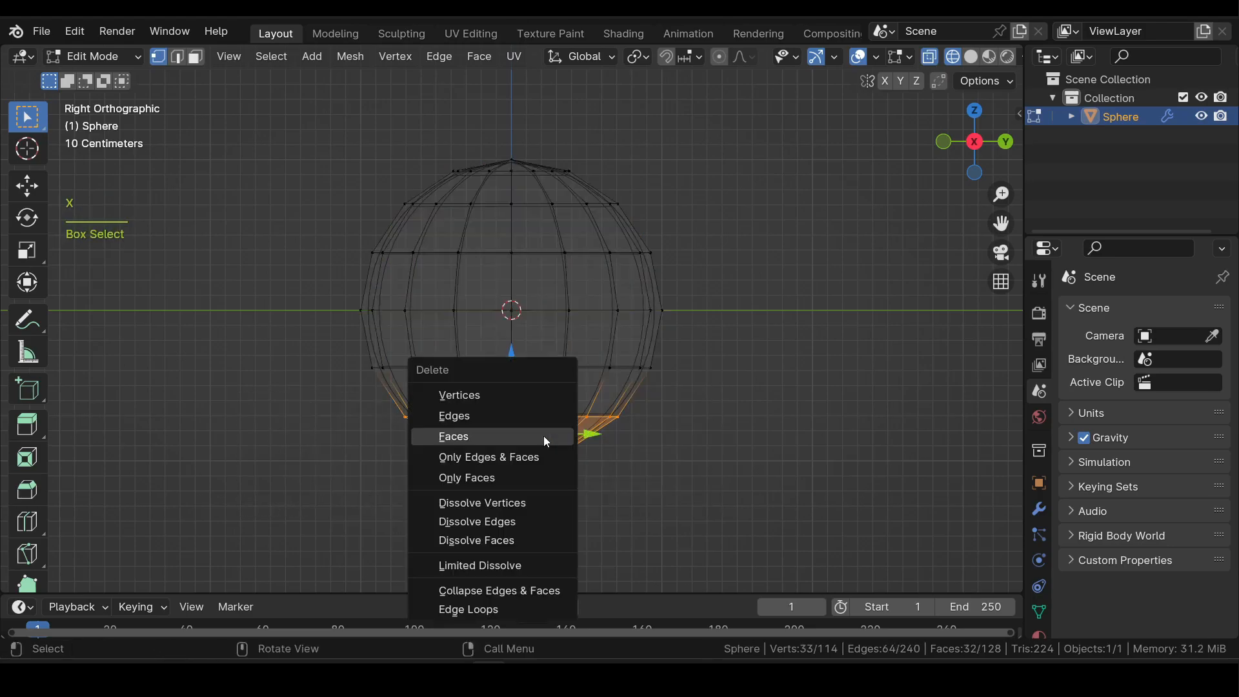
left_click(521, 395)
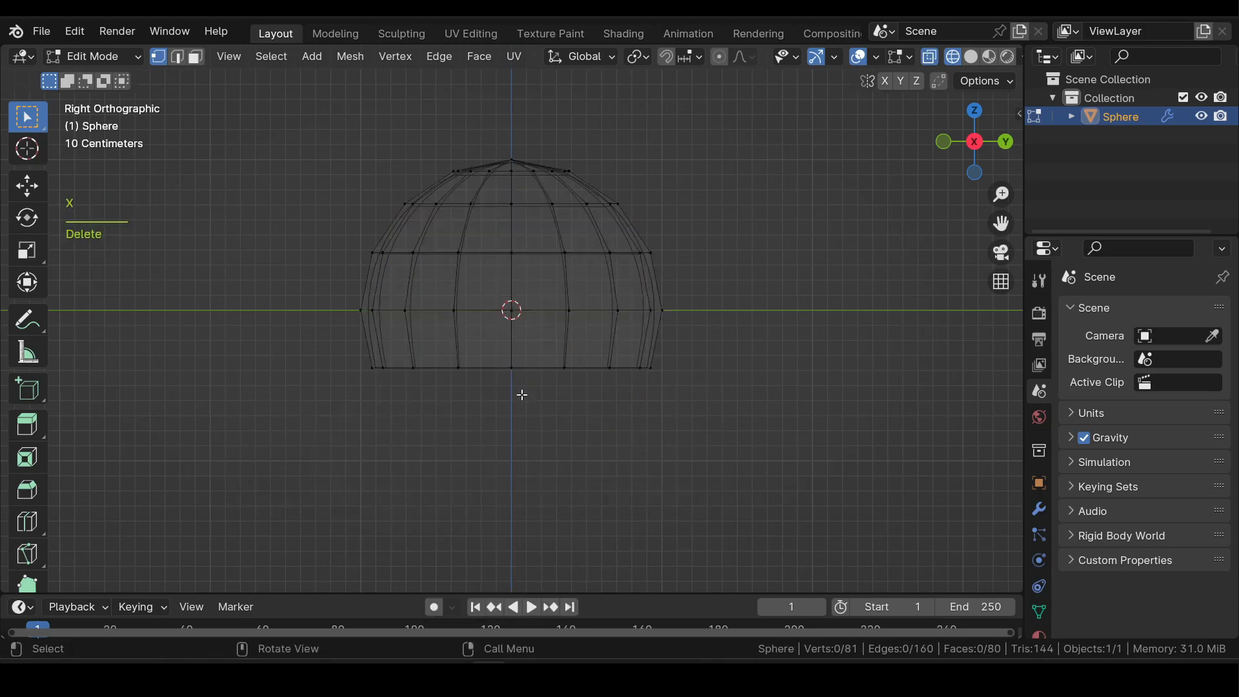
- Raise the whole mesh so its open bottom edge sits on the ground axis, and delete the top pole vertex
key("a")
left_click_drag(511, 193, 511, 134)
scroll(525, 233, "up", 2)
middle_click_drag(525, 234, 516, 373, "shift")
left_click_drag(379, 122, 658, 156)
key("x")
left_click(660, 156)
- Scale the top edge loop inward and lower it to the height of the ring below, returning to solid shading
left_click(519, 160, "alt")
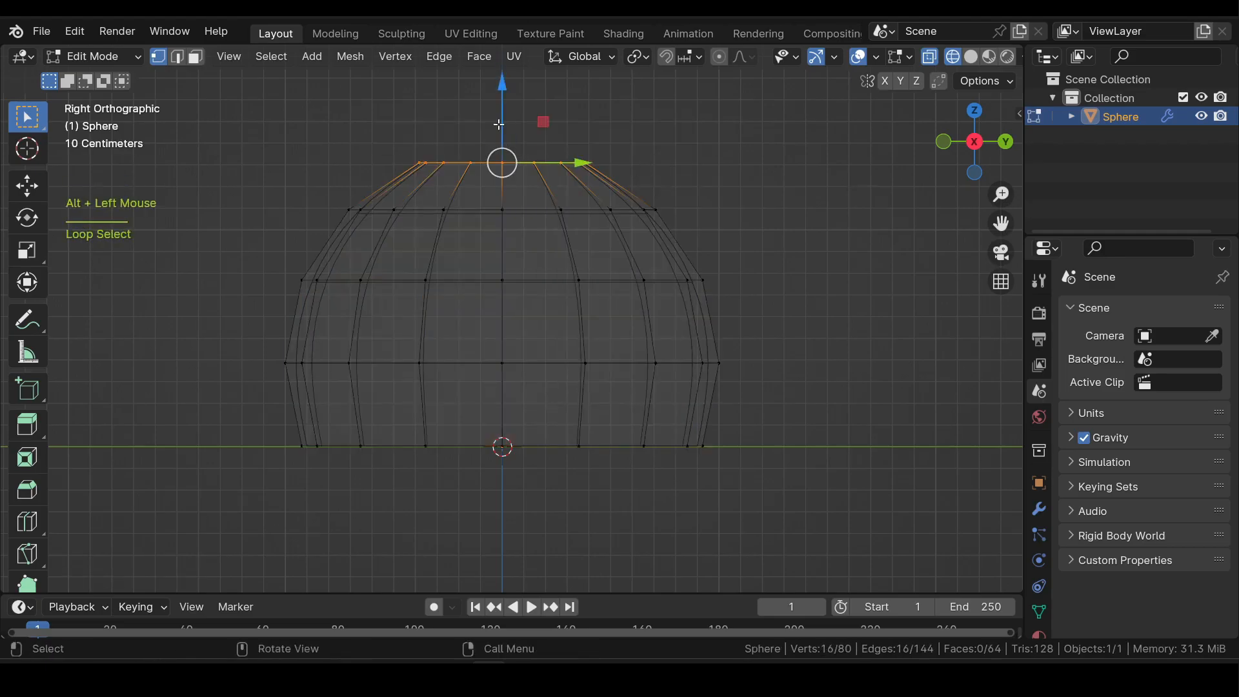
left_click_drag(502, 81, 673, 190)
key("s")
left_click(593, 195)
key("shift+z")
left_click_drag(500, 137, 501, 163)
- Scale the bottom edge loop inward to about 0.88
left_click(592, 446, "alt")
key("s")
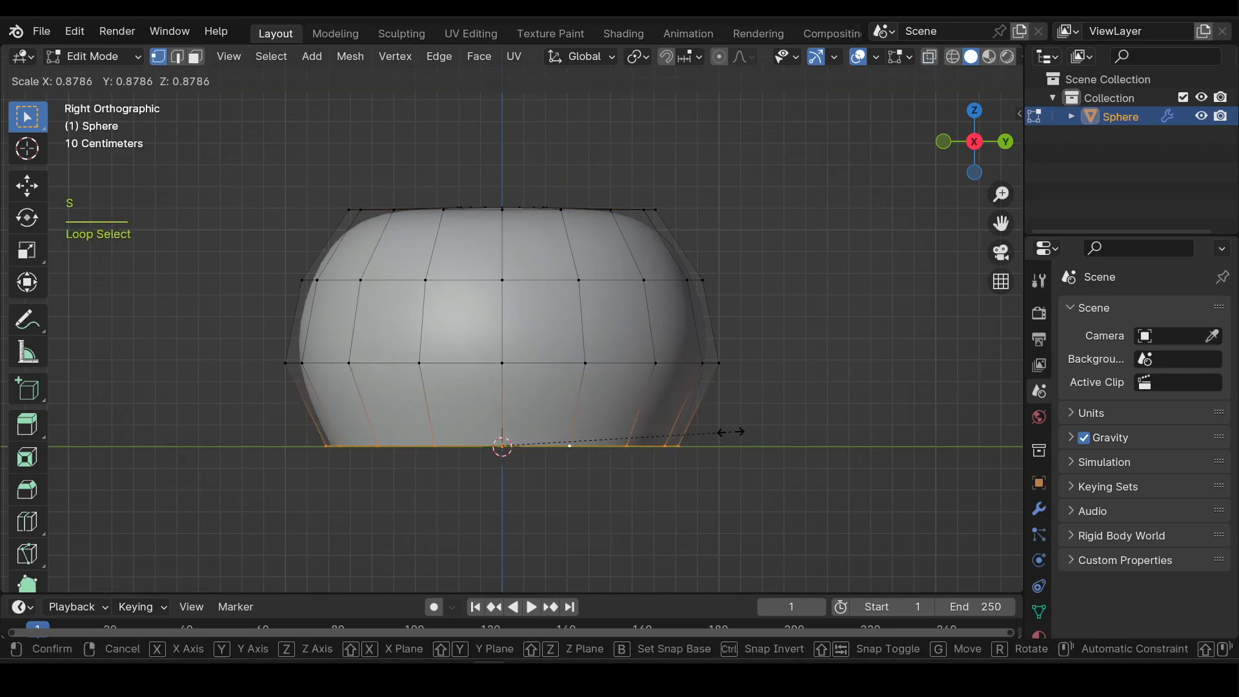
left_click(621, 380)
- Select every other vertical edge loop around the body and scale them inward with Z locked to form pumpkin grooves
left_click(579, 315, "alt")
scroll(580, 315, "down", 4)
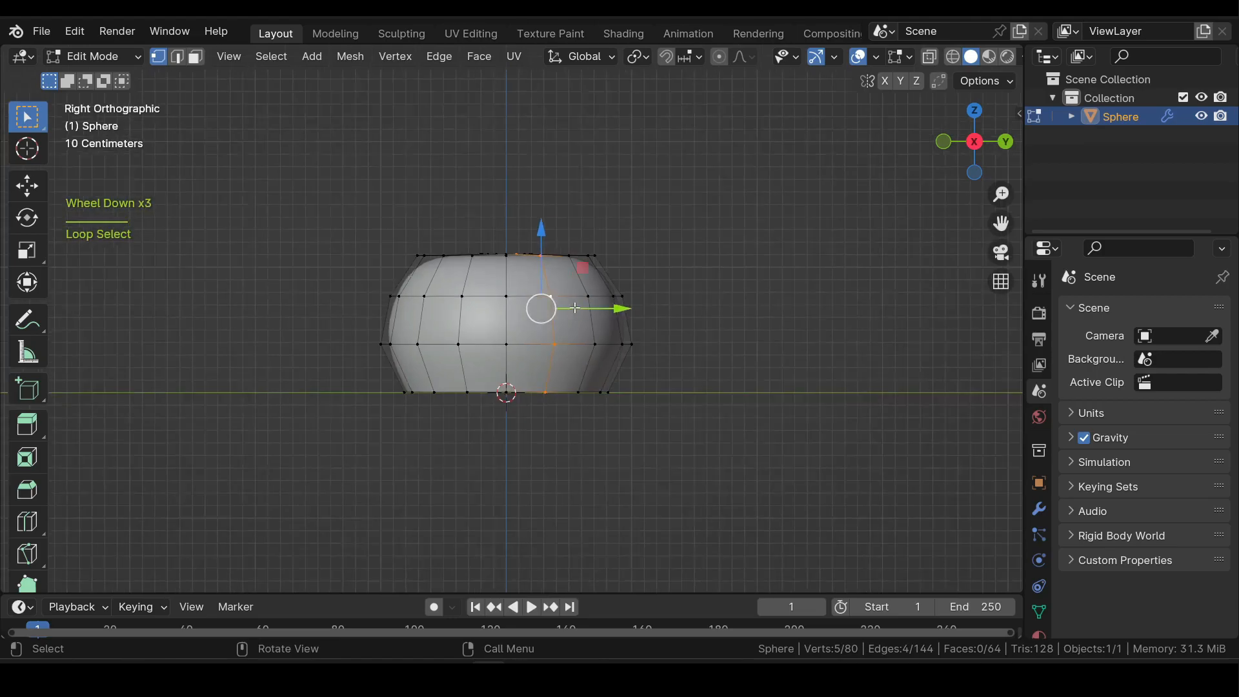
middle_click_drag(579, 315, 587, 377)
scroll(587, 377, "up", 3)
left_click(452, 287, "alt+shift")
left_click(373, 247, "alt+shift")
left_click(583, 196, "alt+shift")
left_click(635, 241, "alt+shift")
middle_click_drag(674, 338, 668, 288)
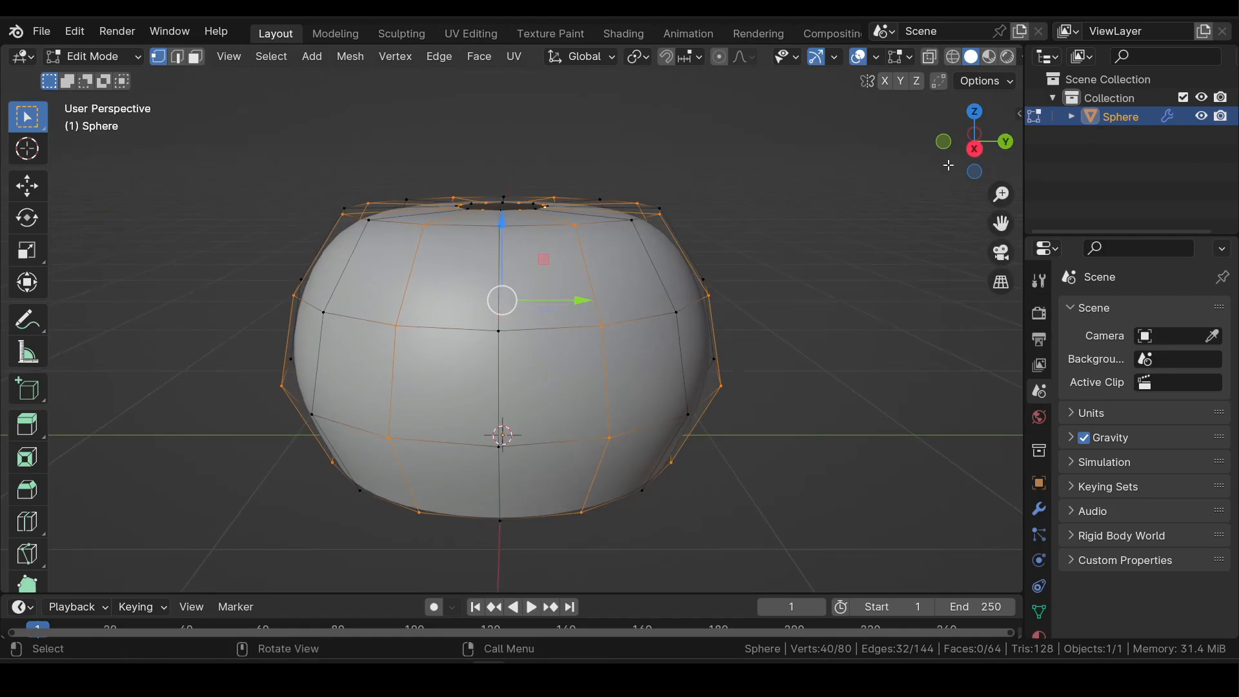
left_click(974, 149)
key("s")
key("shift+z")
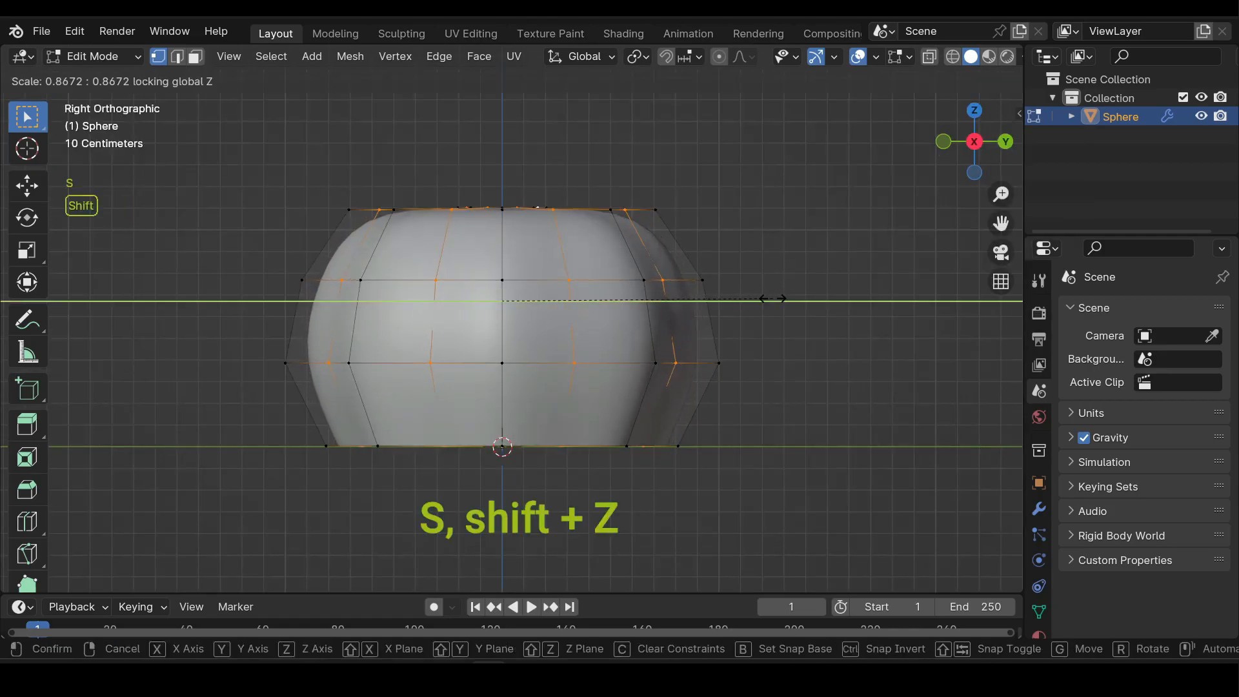
left_click(760, 300)
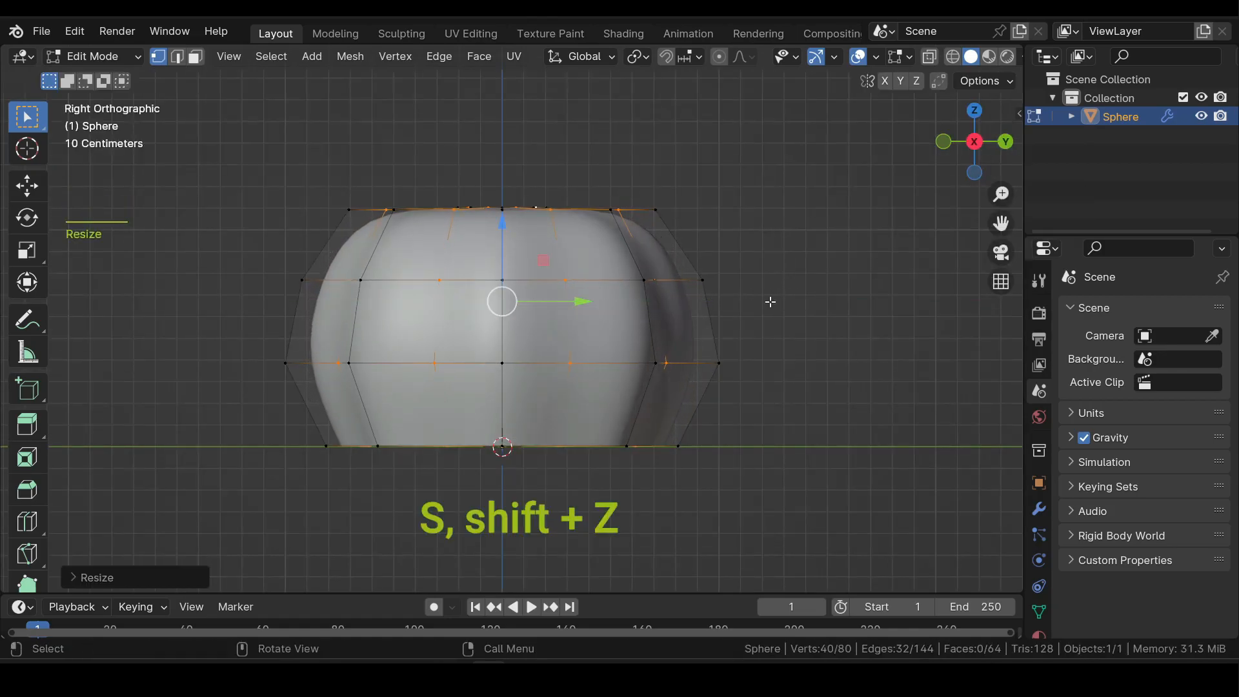
- Bevel the selected groove edges with a width of about 0.015 m and one segment, and return to Object Mode
key("ctrl+b")
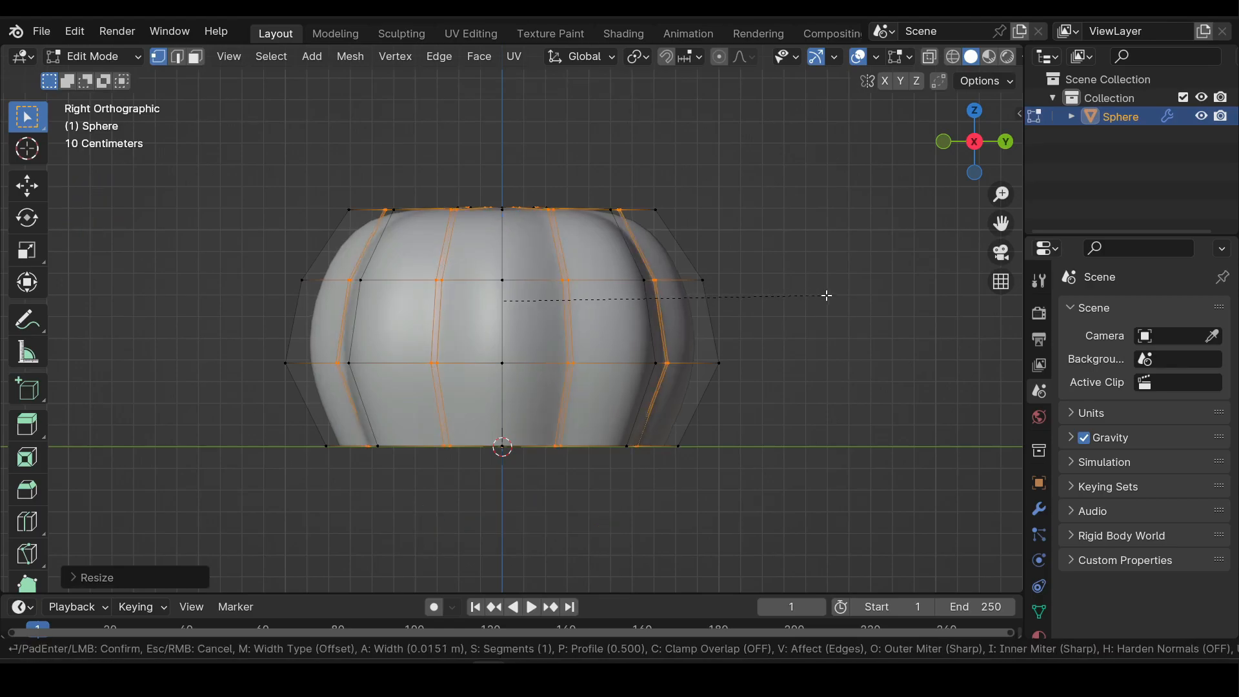
left_click(826, 295)
key("Tab")
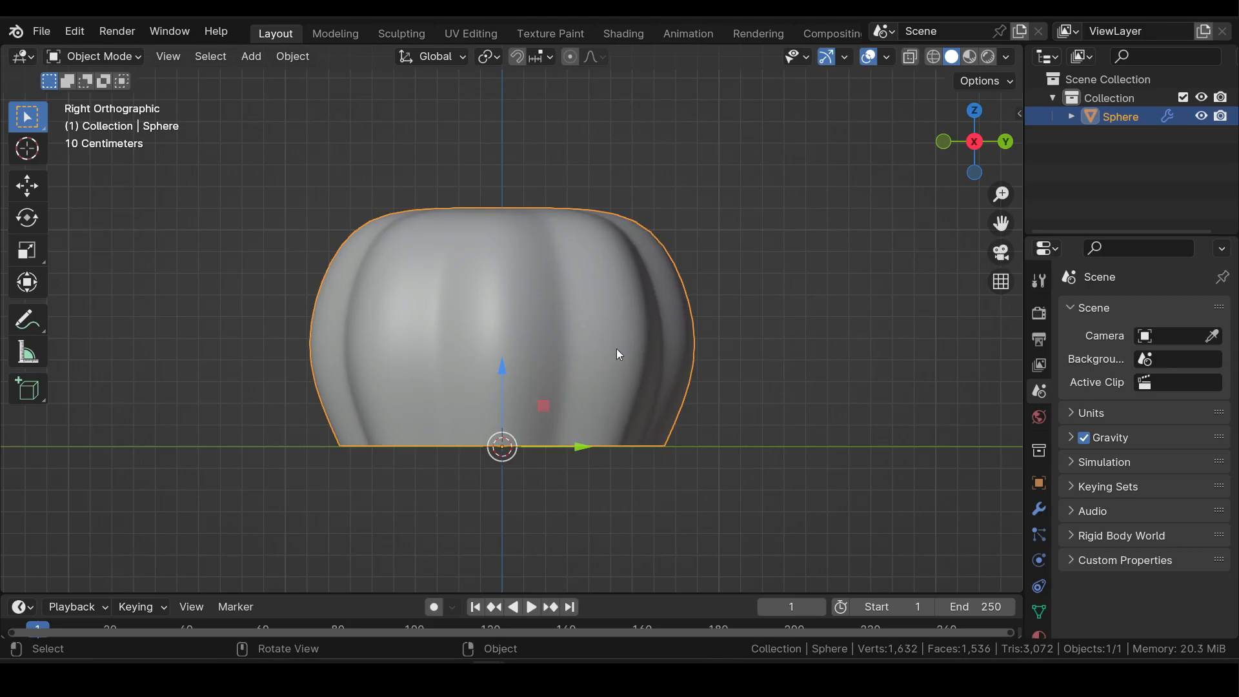
- Snap the 3D cursor to the centre of the edge loop around the pumpkin's top opening
middle_click_drag(466, 272, 522, 341)
key("Tab")
left_click(498, 277, "alt")
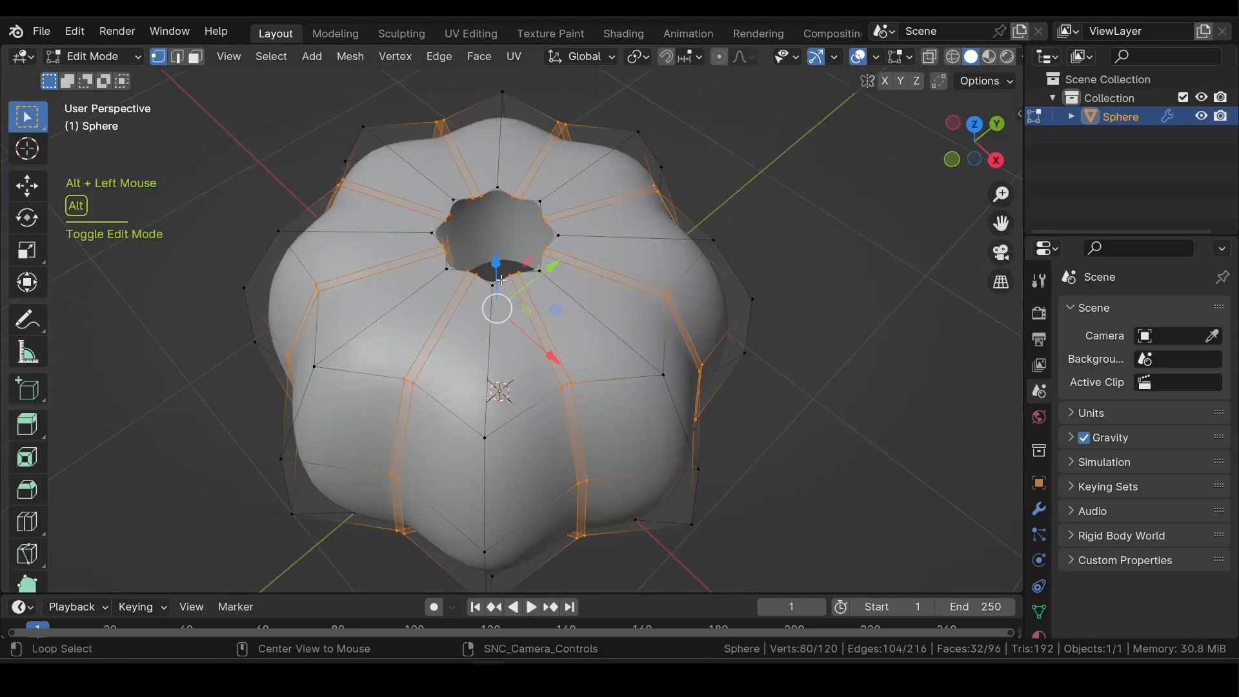
key("shift+s")
left_click(507, 390)
key("Tab")
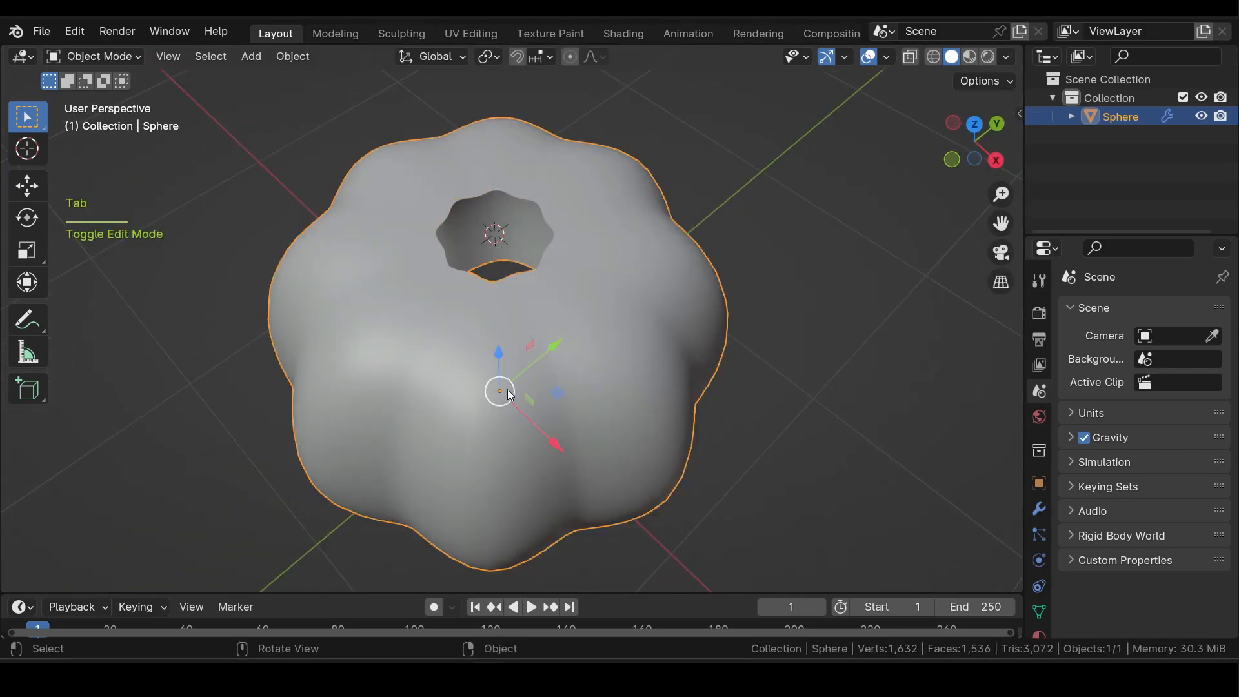
- Add a path curve at the 3D cursor for the stem
key("shift+a")
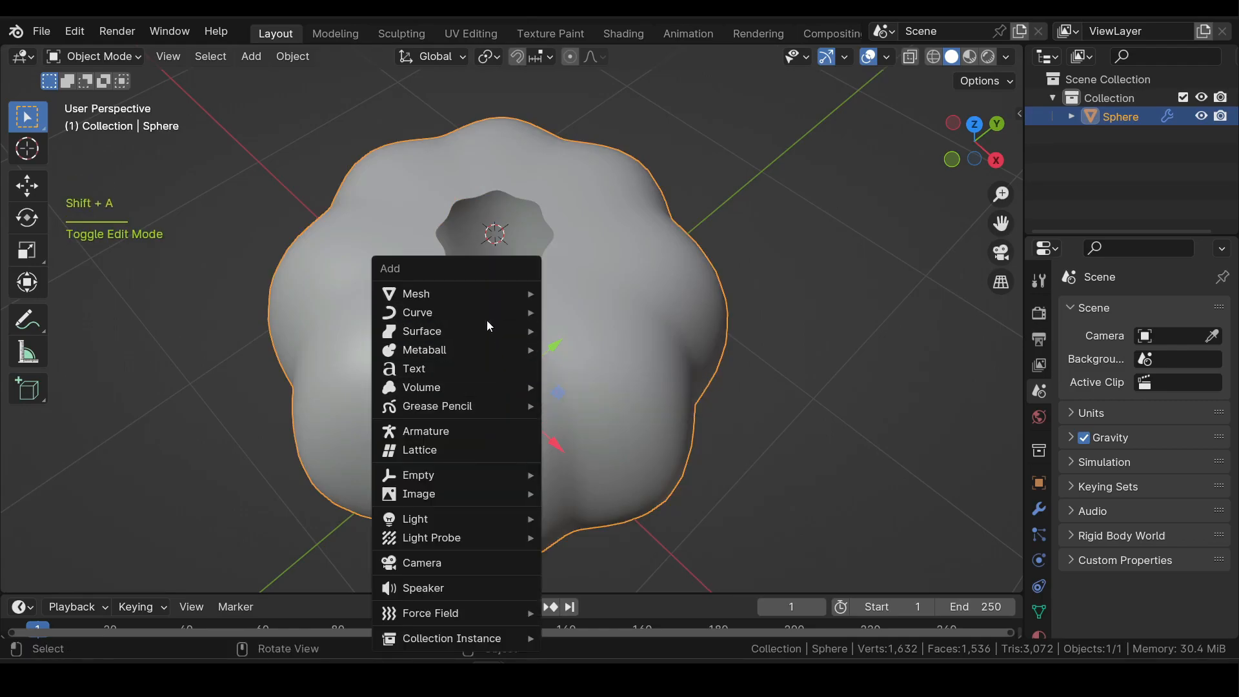
mouse_move(520, 315)
left_click(591, 399)
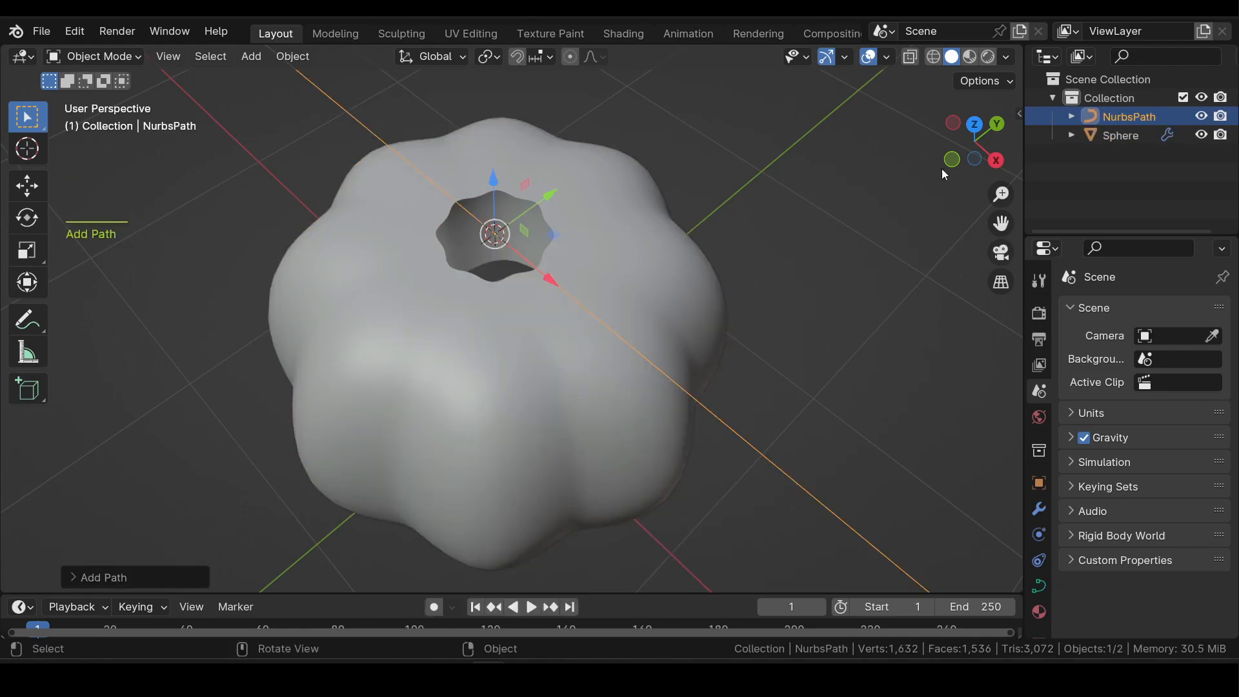
- Scale the path's points down in front view and rotate them 90 degrees so the path stands upright
left_click(951, 160)
middle_click_drag(608, 230, 608, 306, "shift")
scroll(607, 306, "down", 2)
key("Tab")
key("s")
scroll(567, 326, "up", 3)
key("r")
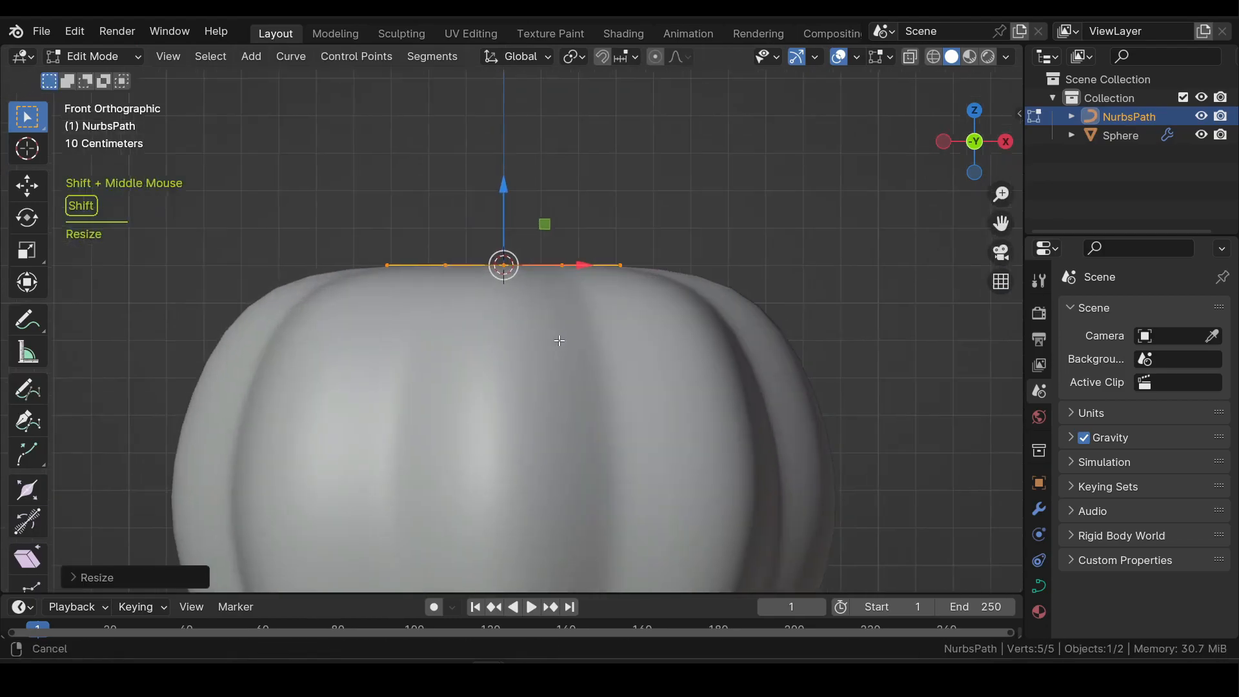
key("Return")
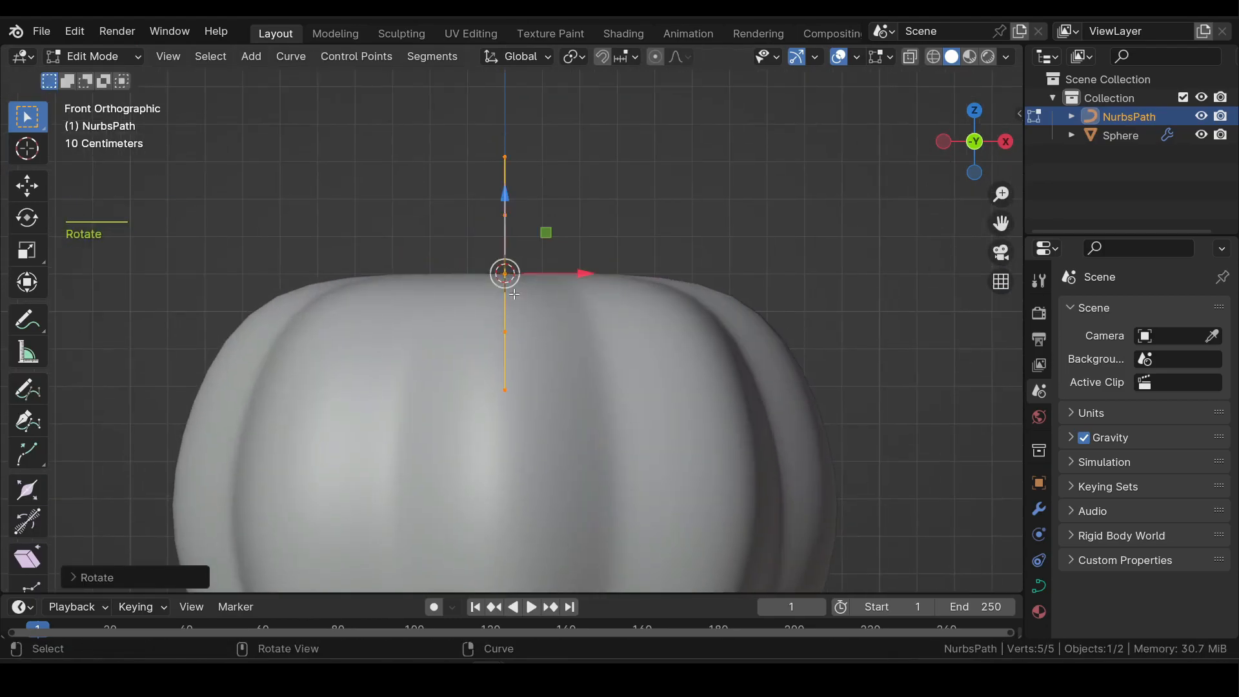
- Raise the path so its lower end meets the pumpkin's top, and delete its three upper control points
left_click_drag(505, 256, 500, 189)
left_click_drag(500, 144, 503, 155)
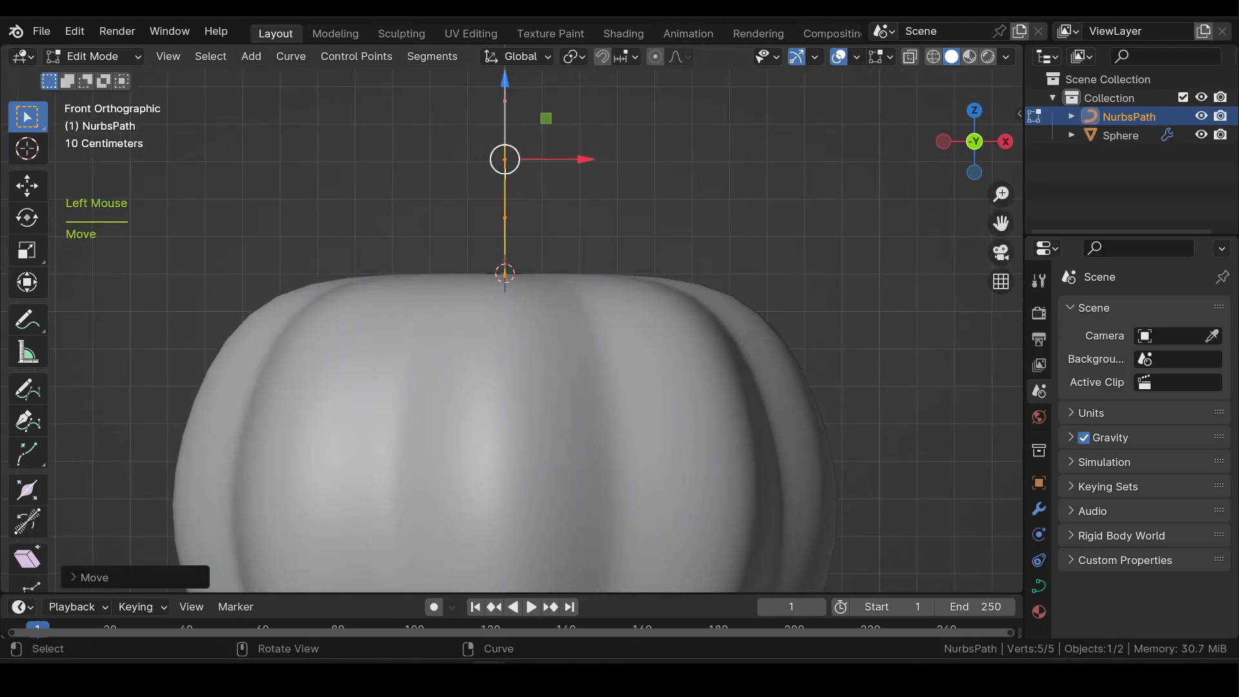
middle_click_drag(549, 129, 549, 183, "shift")
left_click_drag(476, 249, 583, 112)
key("x")
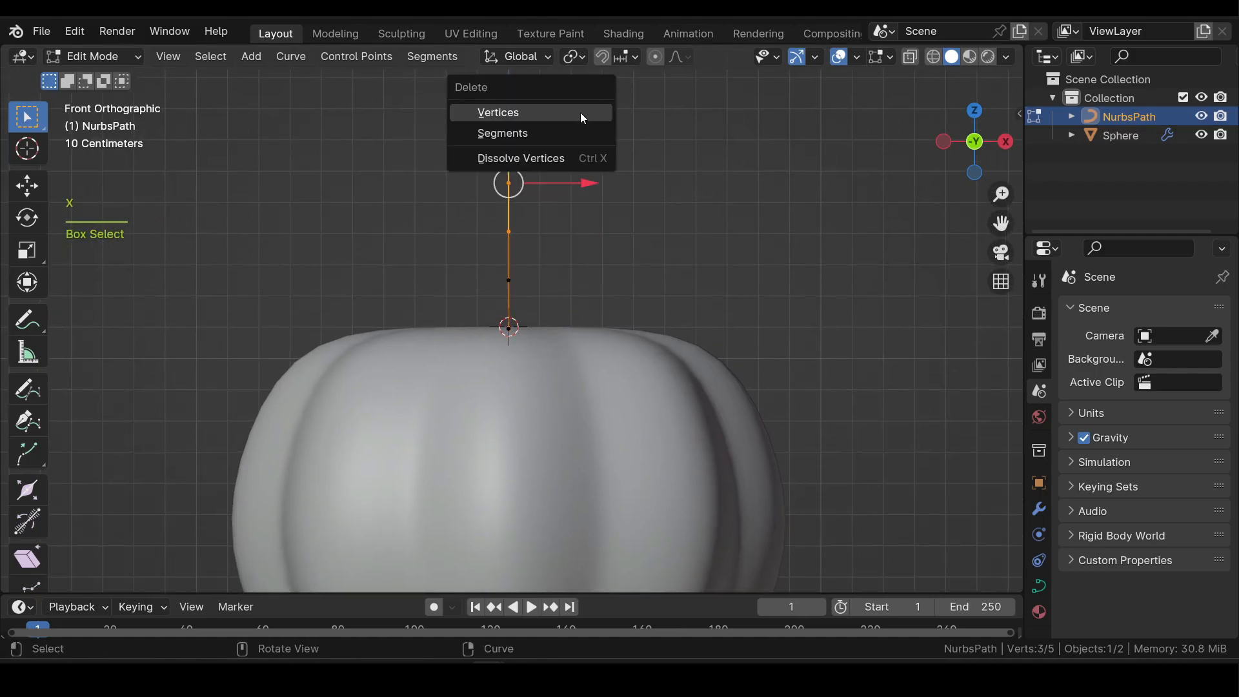
left_click(579, 112)
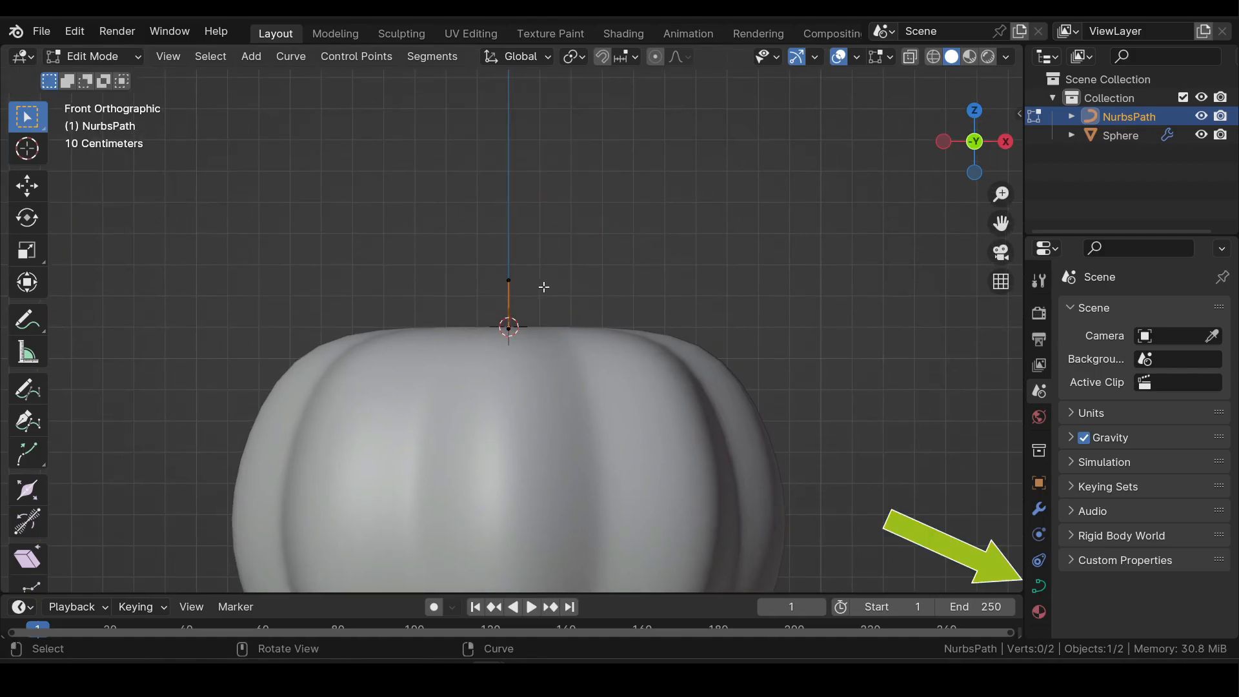
- Give the path a round bevel with a depth of 0.23 m and a bevel resolution of 2
left_click(1041, 582)
scroll(1067, 510, "down", 6)
left_click(1089, 416)
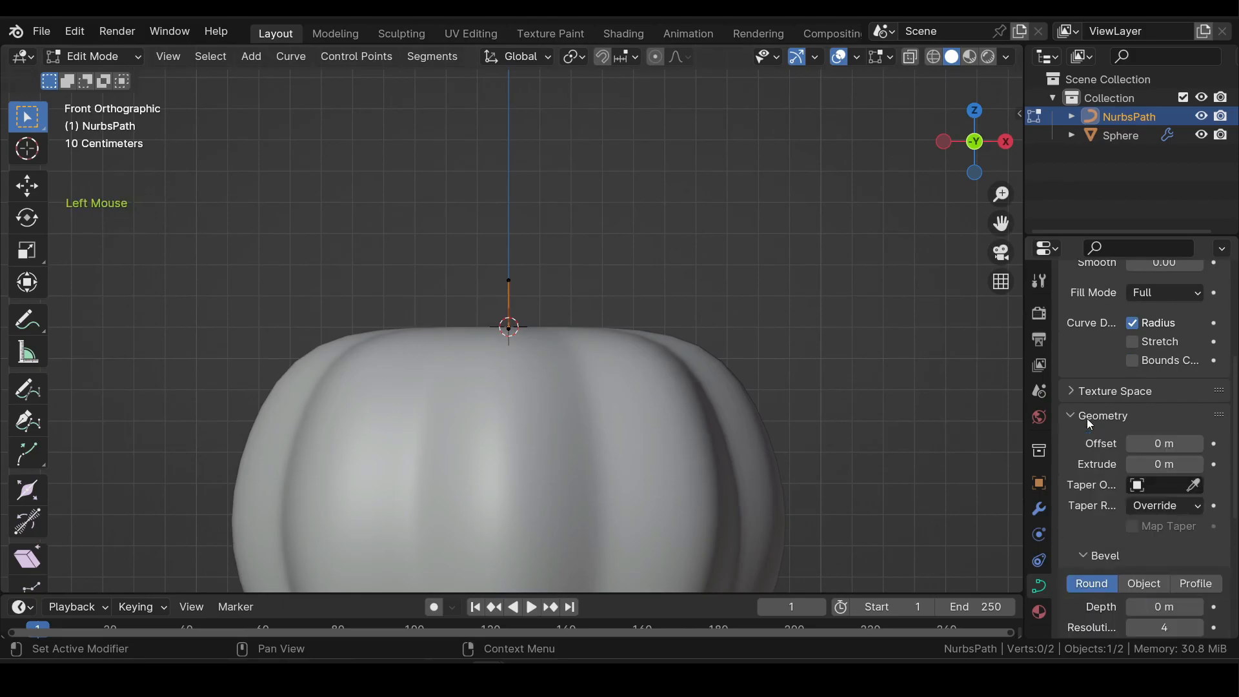
scroll(1128, 561, "down", 3)
left_click_drag(1155, 490, 1187, 490)
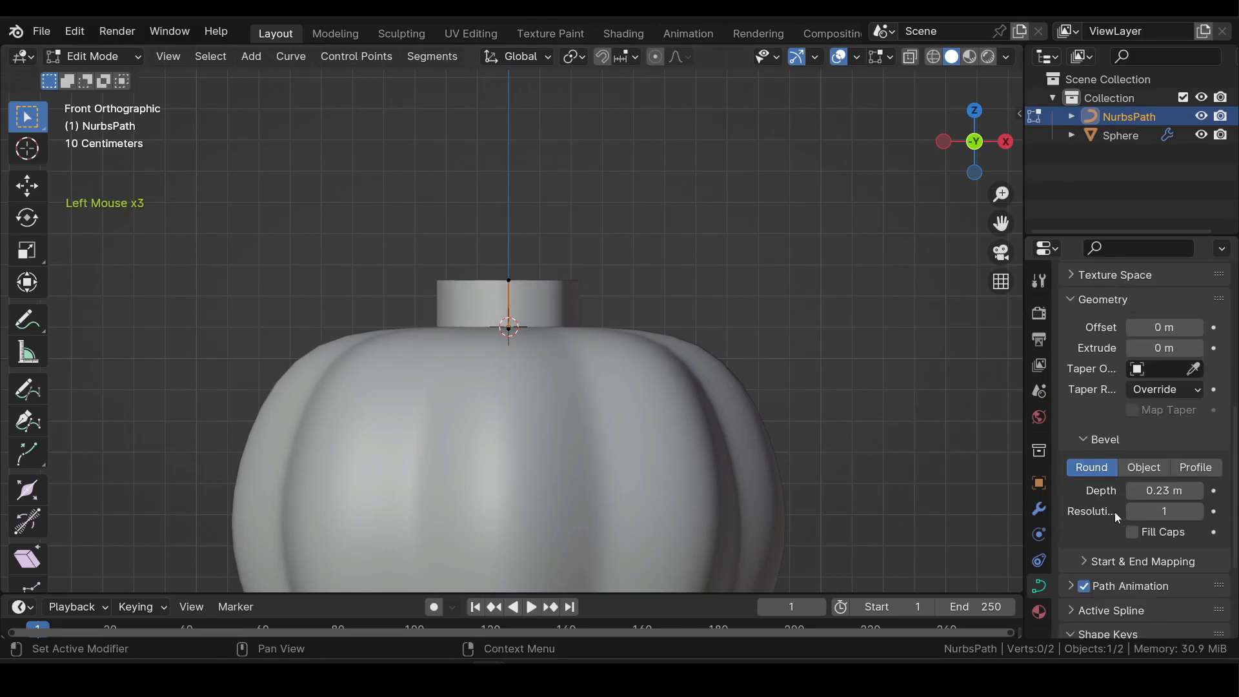
left_click(1194, 513)
- Set the curve's preview resolution to 2
scroll(1083, 497, "up", 6)
left_click_drag(1168, 393, 1129, 393)
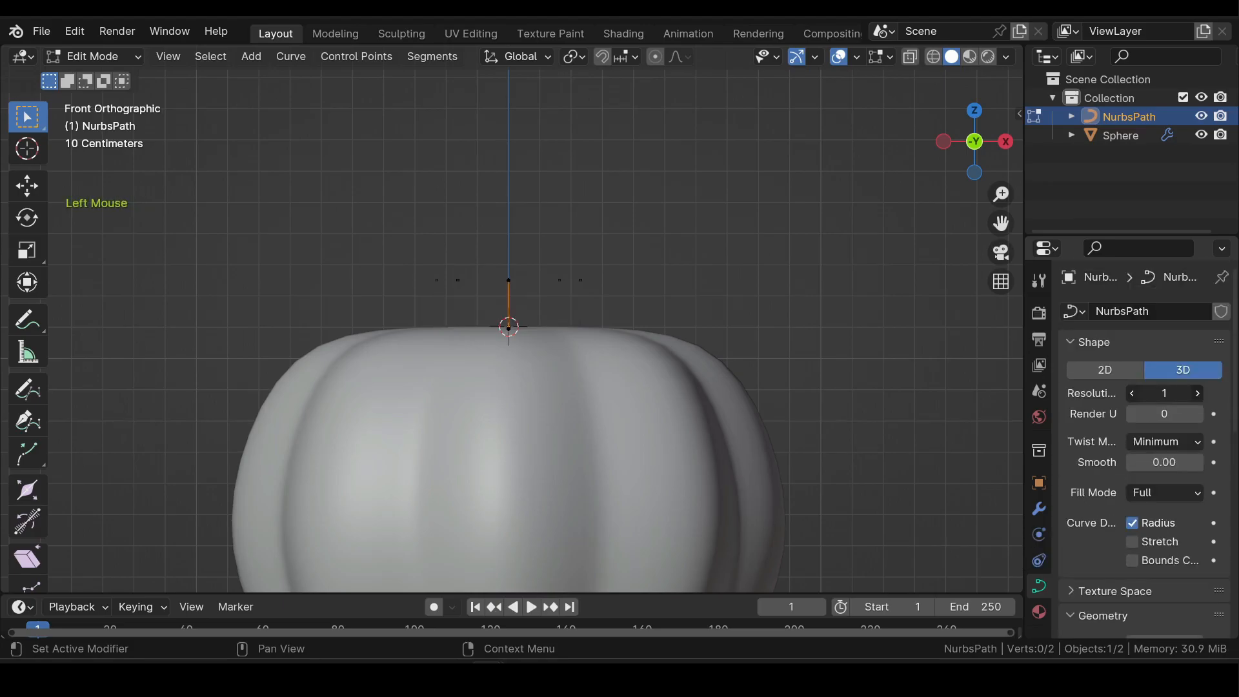
left_click(1202, 393)
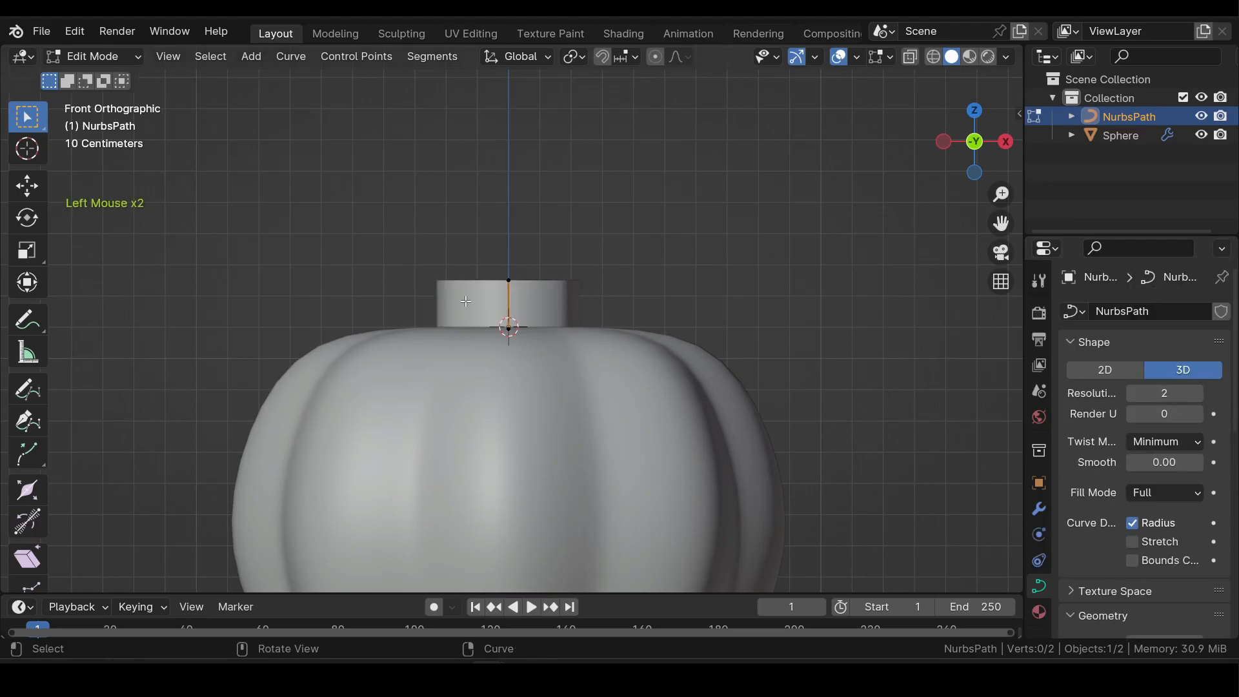
- Narrow the stem's upper point and extrude a thinner segment from it, bending it up toward negative X
left_click(508, 284)
key("alt+s")
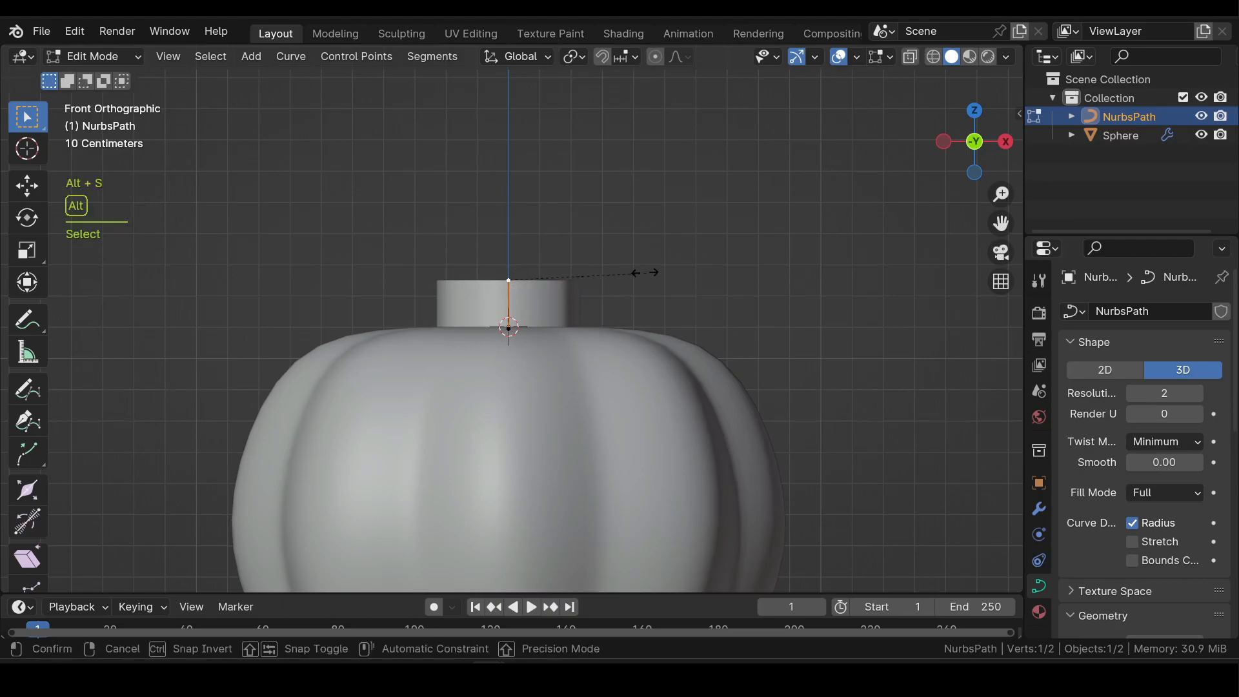
left_click(605, 273)
key("e")
left_click(553, 216)
key("alt+s")
left_click(543, 221)
left_click_drag(486, 218, 458, 239)
- Extrude a tip from the stem's end toward negative X and shrink its radius to a narrow point
key("e")
left_click(375, 236)
key("alt+s")
left_click(370, 236)
- Shift the stem's bend point toward negative Y in top view and adjust the radius of the tip point
key("KP_7")
left_click(460, 330)
left_click_drag(459, 290, 460, 326)
left_click(390, 331)
key("alt+s")
left_click(459, 366)
- Widen the radius of the stem's base point so it flares over the pumpkin's top opening
middle_click_drag(458, 365, 458, 232)
scroll(490, 271, "up", 3)
left_click(508, 329)
key("alt+s")
left_click(923, 166)
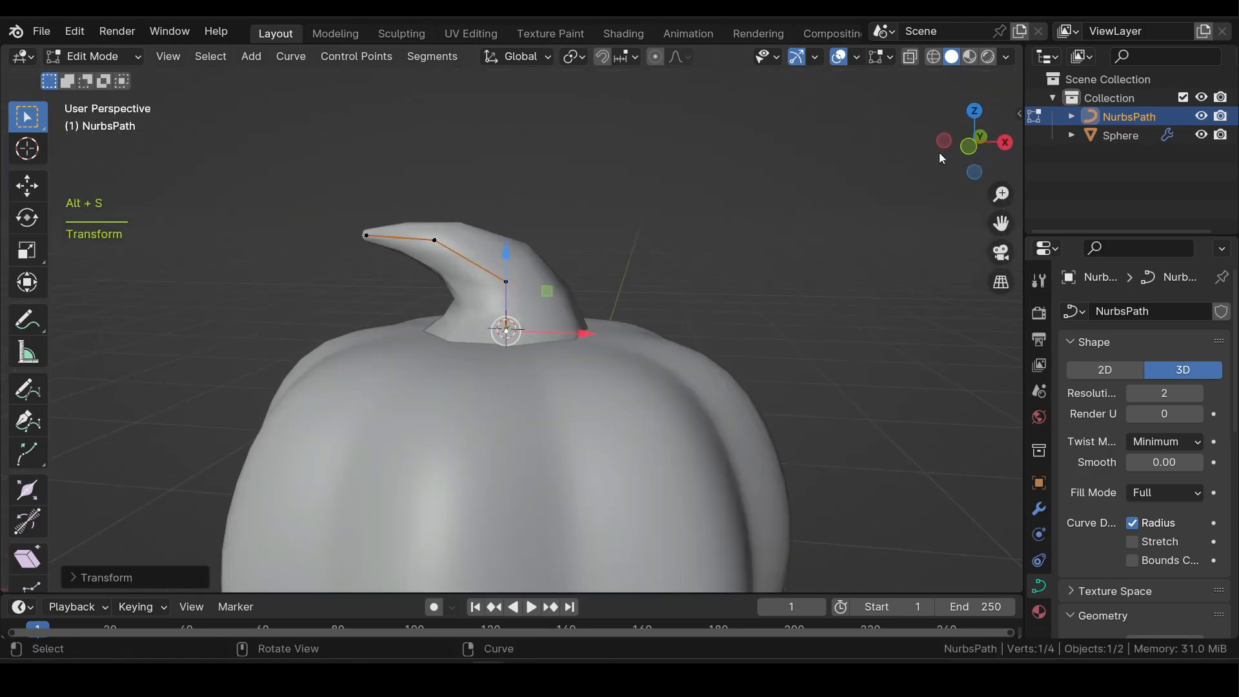
- Enable Fill Caps on the stem curve's bevel to close its open ends
scroll(575, 343, "up", 2)
middle_click_drag(630, 284, 617, 290)
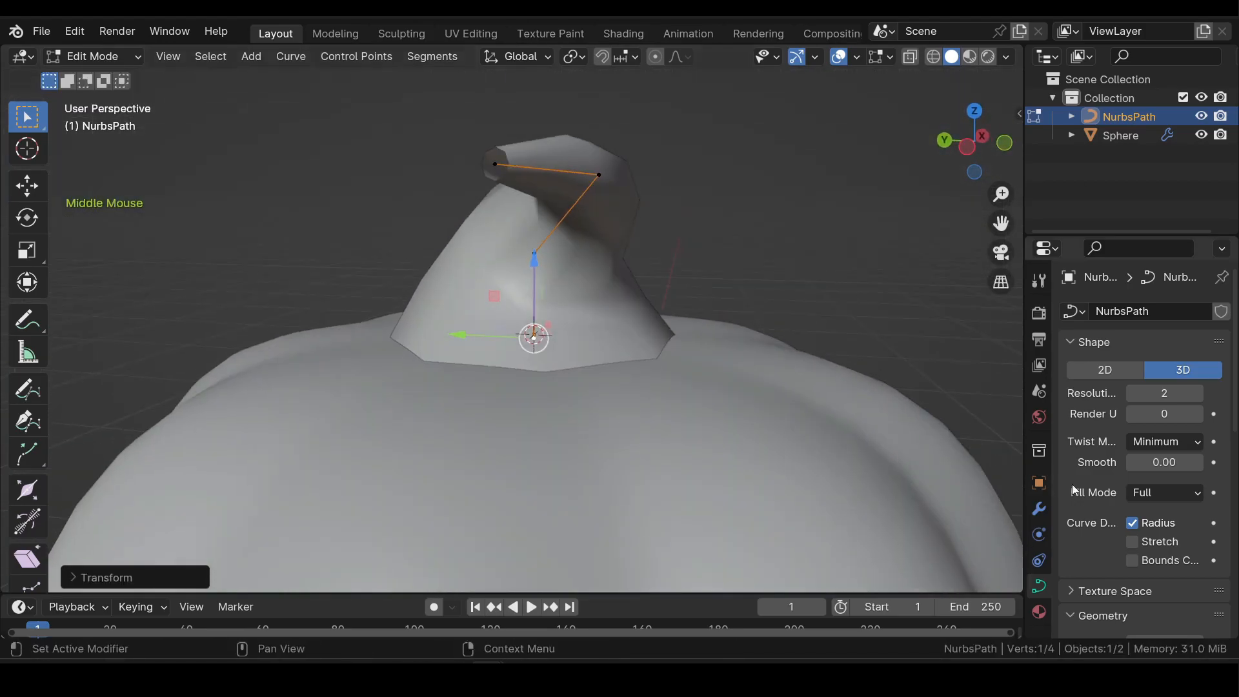
scroll(1097, 478, "down", 6)
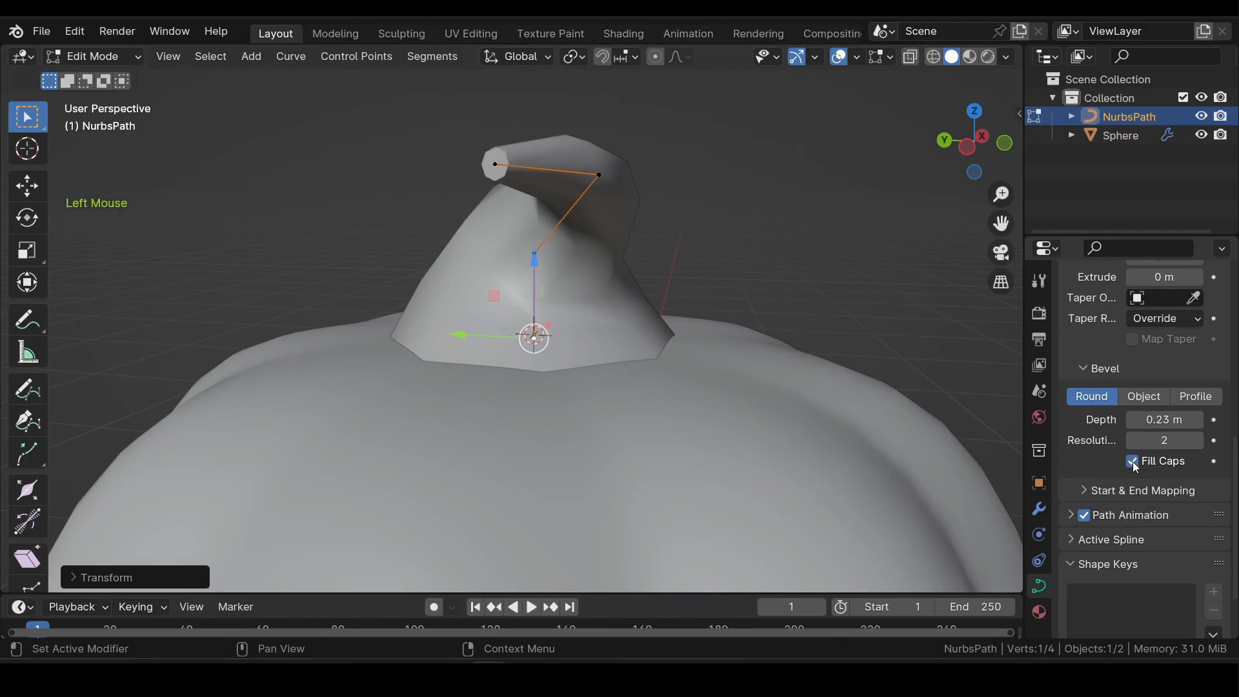
scroll(517, 271, "down", 2)
- Return the stem to Object Mode and add a level 2 Subdivision Surface to it
middle_click_drag(535, 271, 520, 324)
key("Tab")
key("ctrl+2")
scroll(507, 270, "down", 2)
scroll(517, 307, "down", 2)
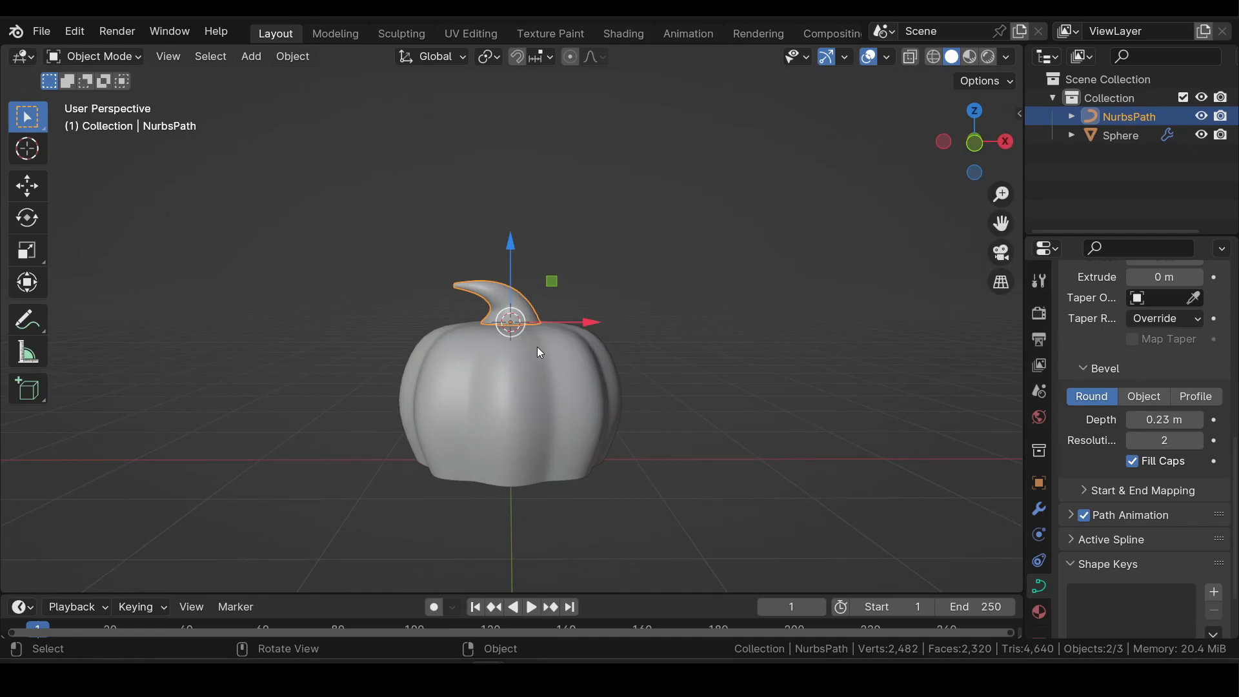
- Select the four faces on the lower front of the pumpkin body and scale them along Y to about 0.4
middle_click_drag(564, 370, 511, 398)
scroll(601, 279, "up", 2)
middle_click_drag(601, 279, 564, 278)
left_click(574, 315)
key("Tab")
key("3")
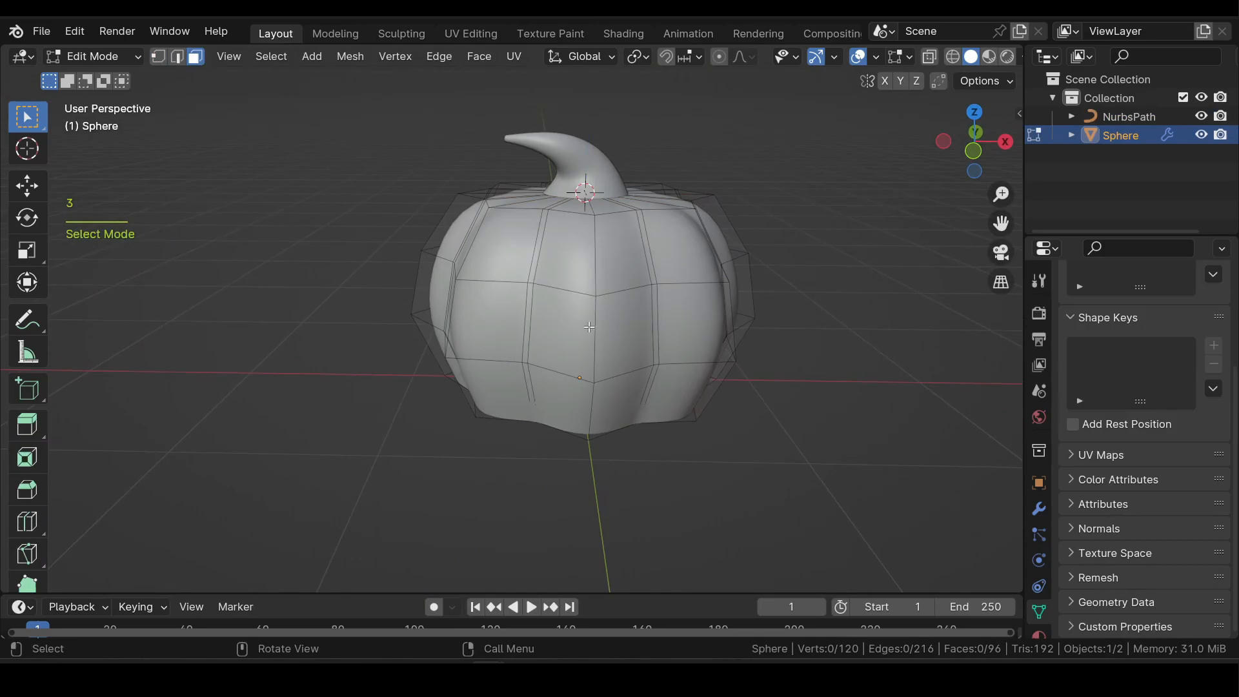
left_click(558, 331)
left_click(621, 333, "shift")
left_click(576, 401, "shift")
left_click(610, 403, "shift")
middle_click_drag(613, 403, 579, 408)
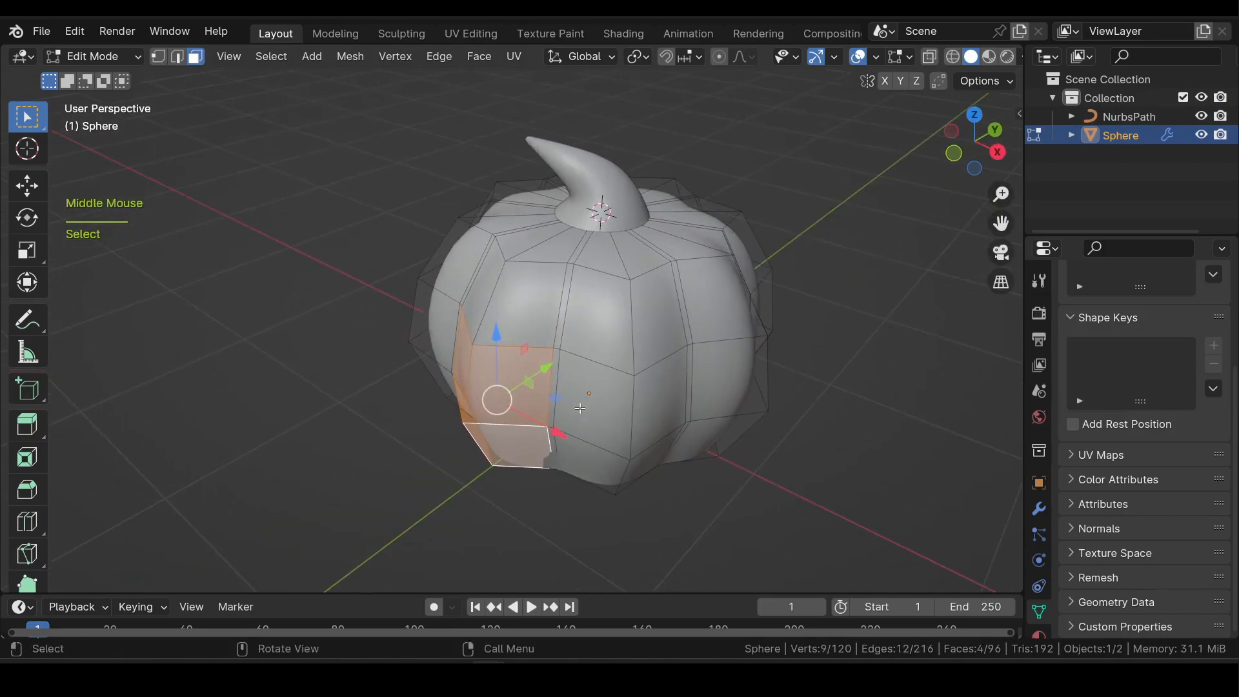
key("s")
key("y")
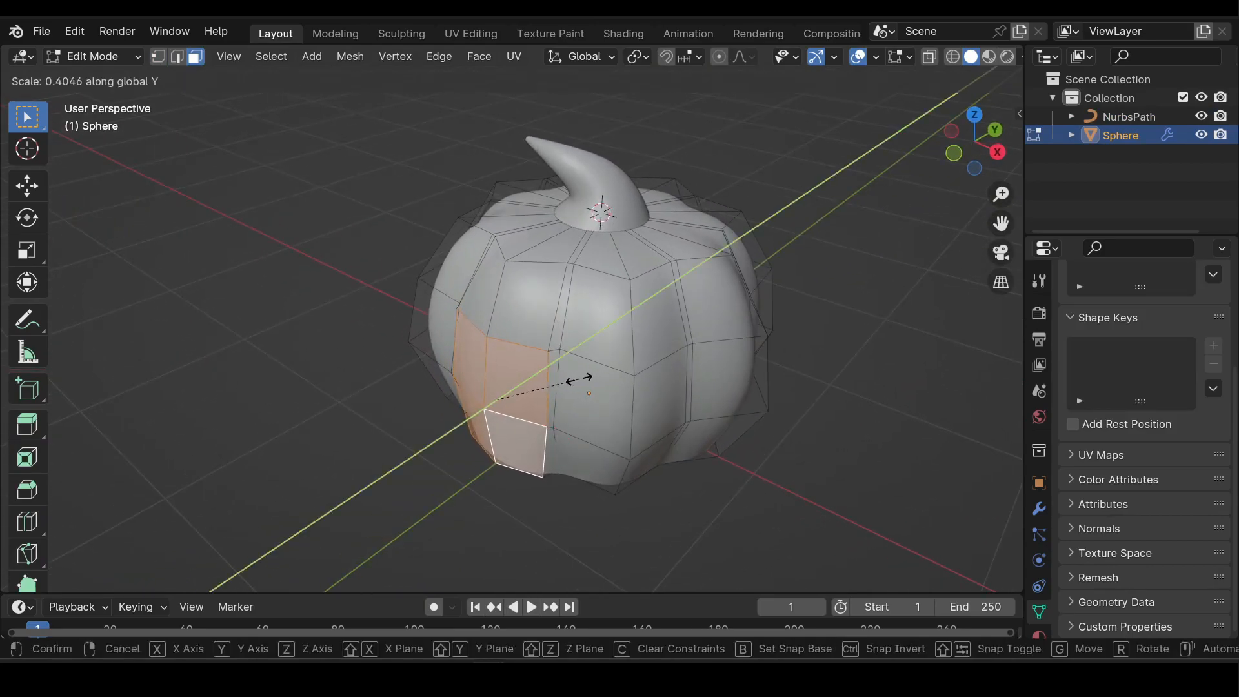
left_click(575, 377)
- Leave the pumpkin body's Edit Mode and, in front view, add a path curve at the base of its front, ready for editing
scroll(506, 381, "down", 2)
middle_click_drag(506, 381, 657, 344)
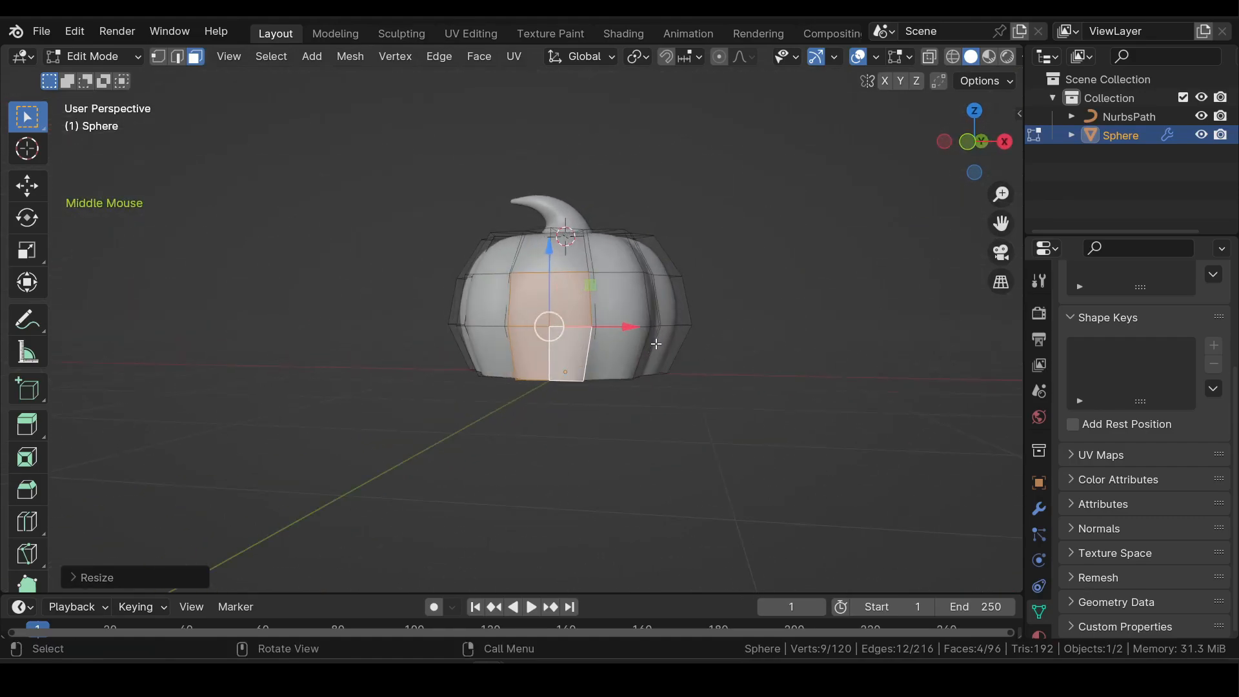
left_click(967, 141)
key("Tab")
middle_click_drag(710, 284, 540, 447, "shift")
key("shift+a")
mouse_move(542, 312)
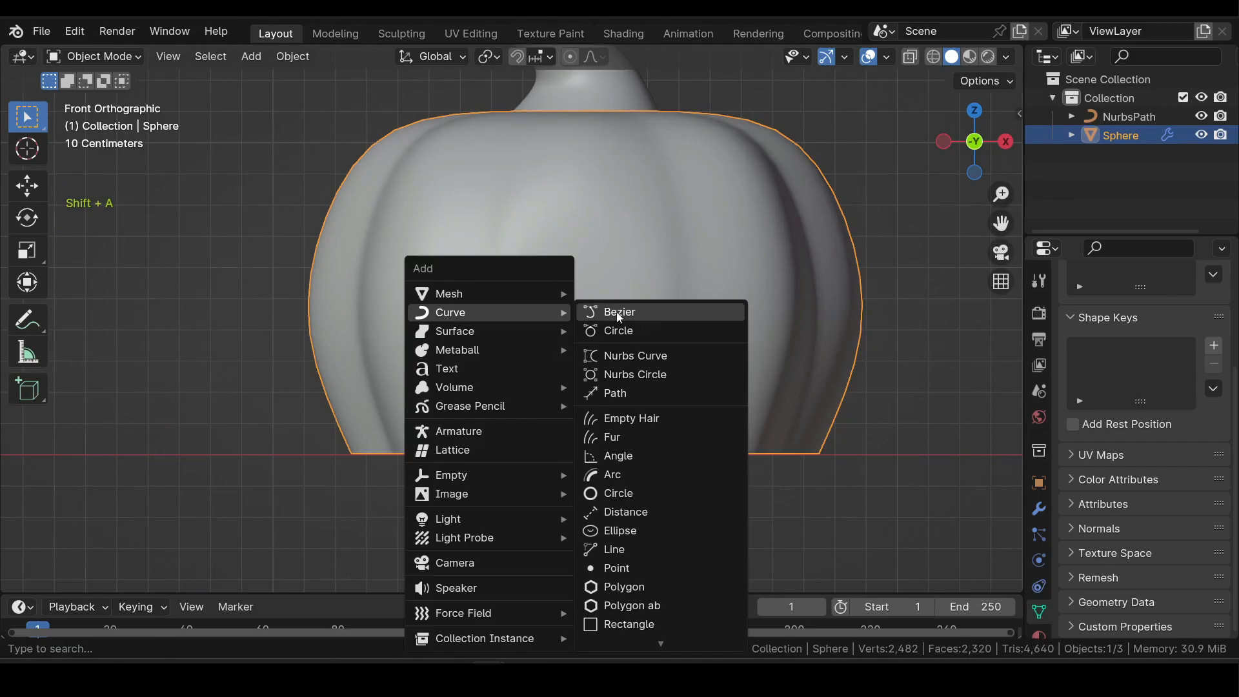
left_click(636, 388)
key("Tab")
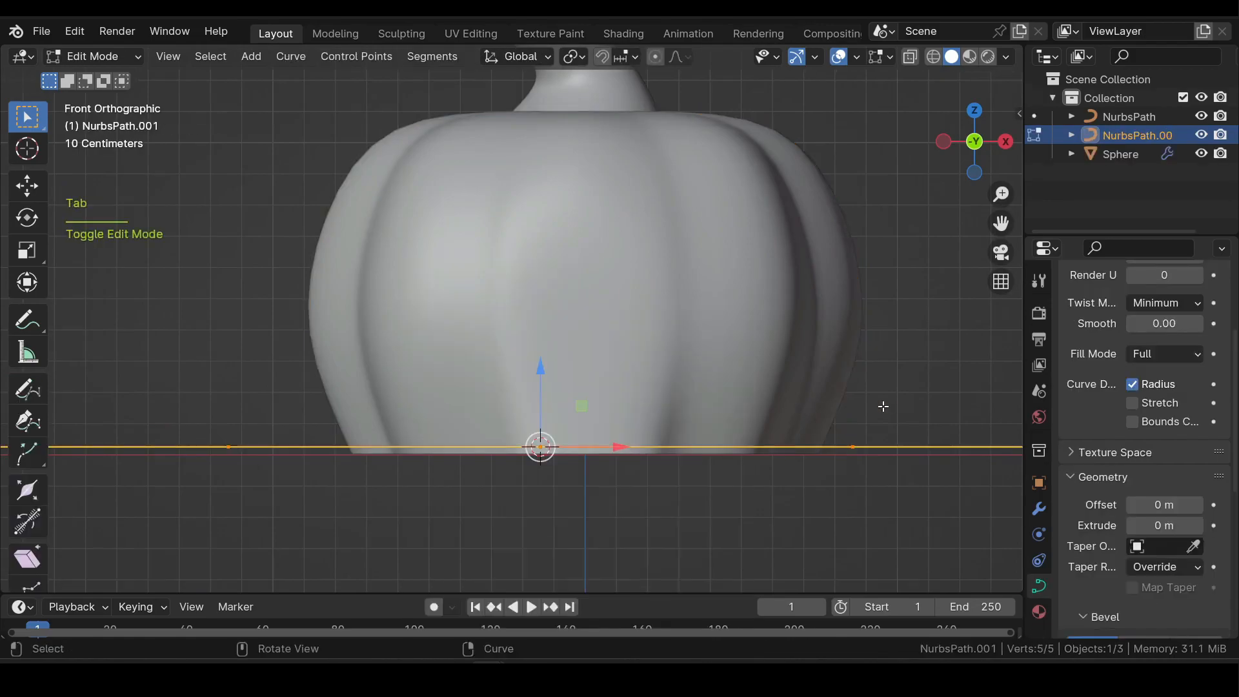
- Scale the path curve down, rotate it 90 degrees and raise it so it stands upright from the ground
key("s")
left_click(593, 426)
type("r90")
key("Return")
left_click_drag(540, 411, 540, 406)
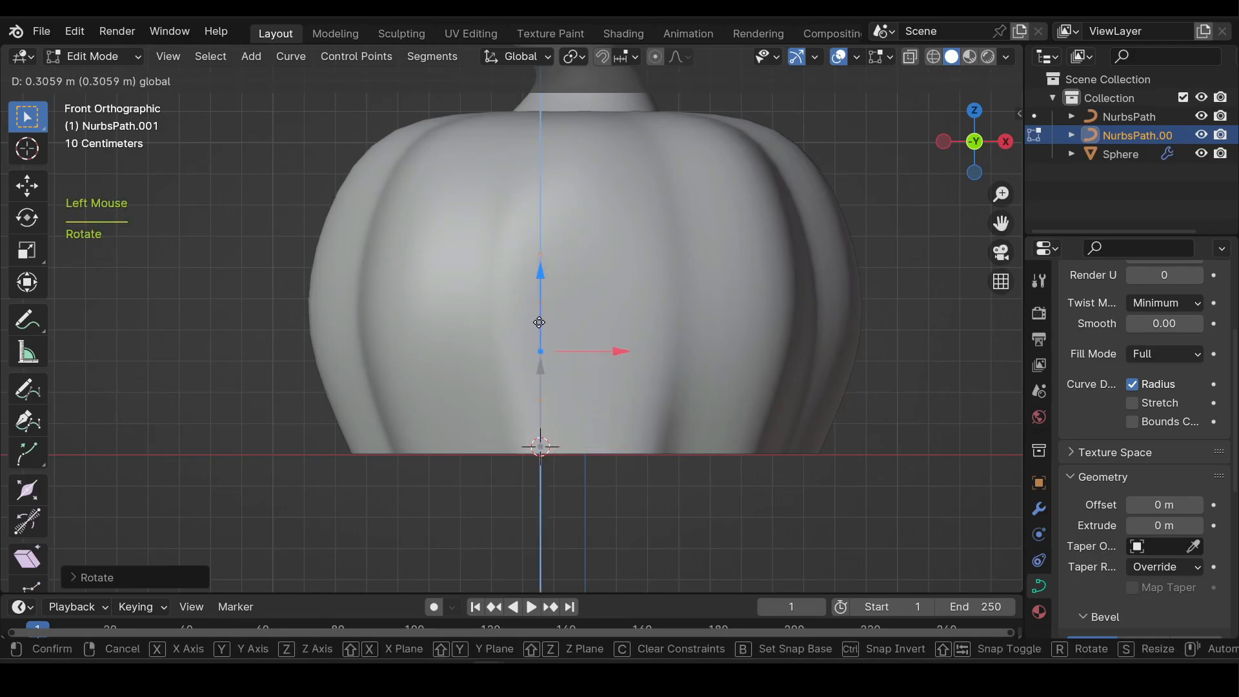
left_click_drag(538, 322, 539, 322)
- Duplicate the upright path along X and join the top points of both lines with a segment
scroll(539, 322, "up", 2)
scroll(445, 361, "down", 1)
key("shift+d")
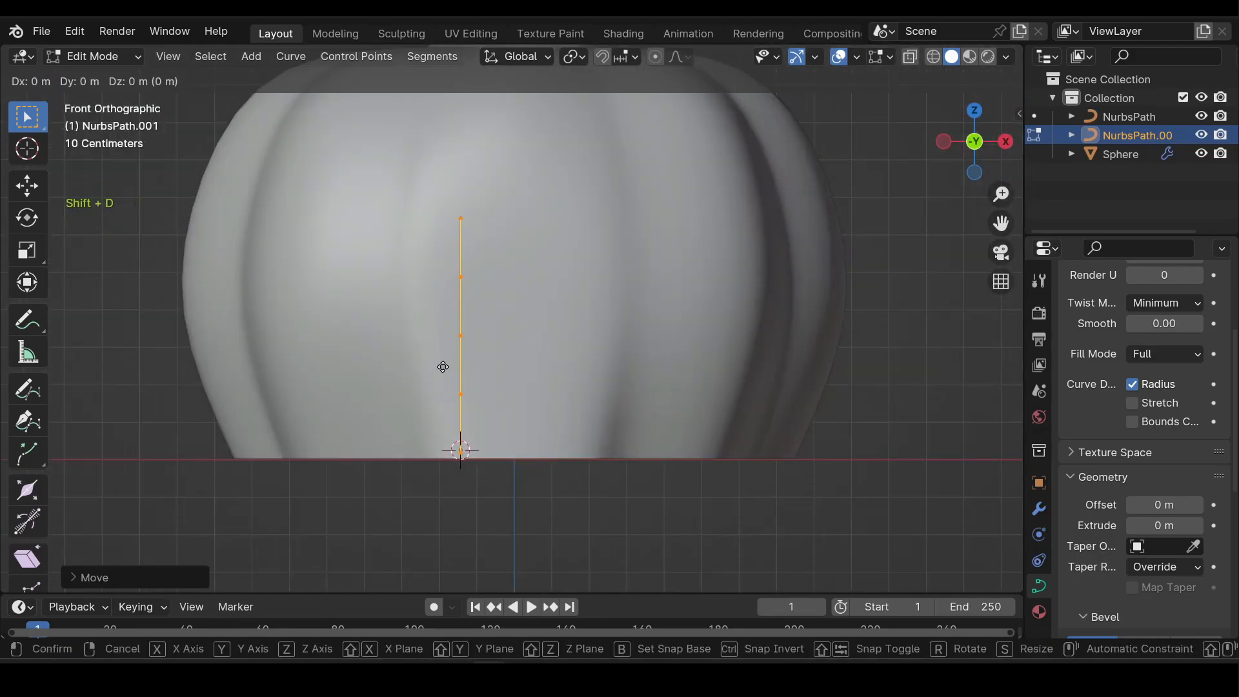
key("x")
left_click(591, 379)
left_click(609, 217)
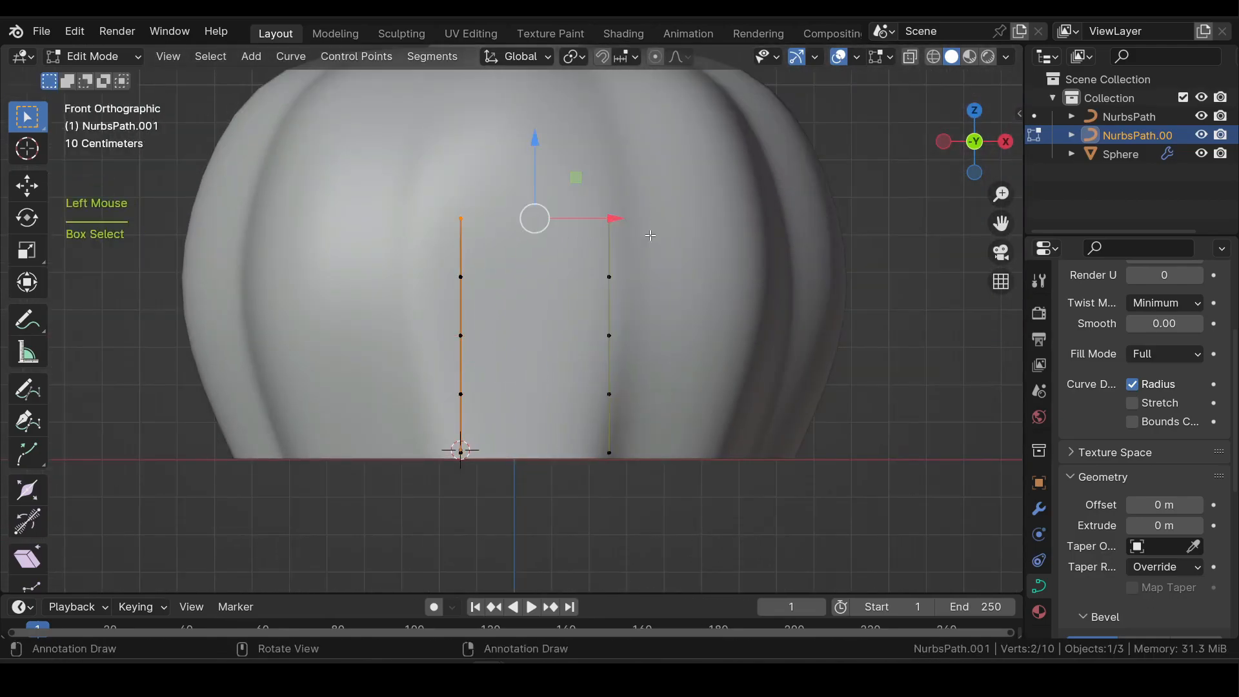
right_click(610, 230)
left_click(586, 195)
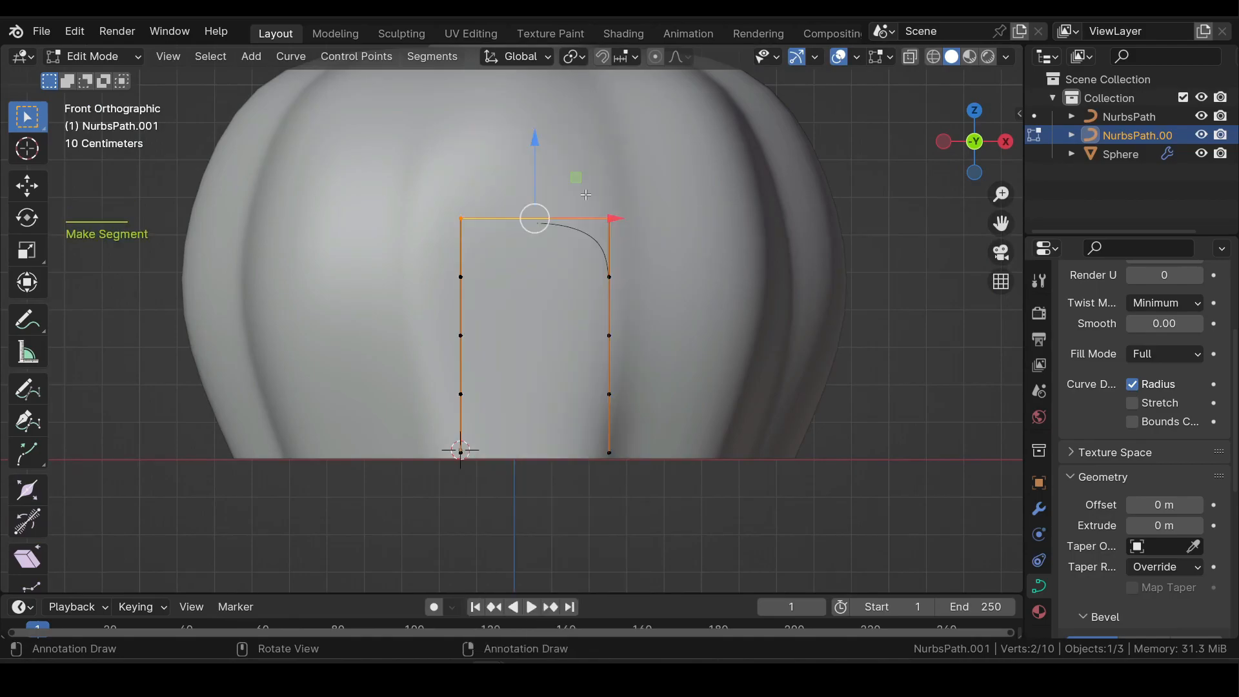
- Dissolve the intermediate points on both uprights, leaving only the four corner points of the curve
left_click_drag(648, 264, 478, 349)
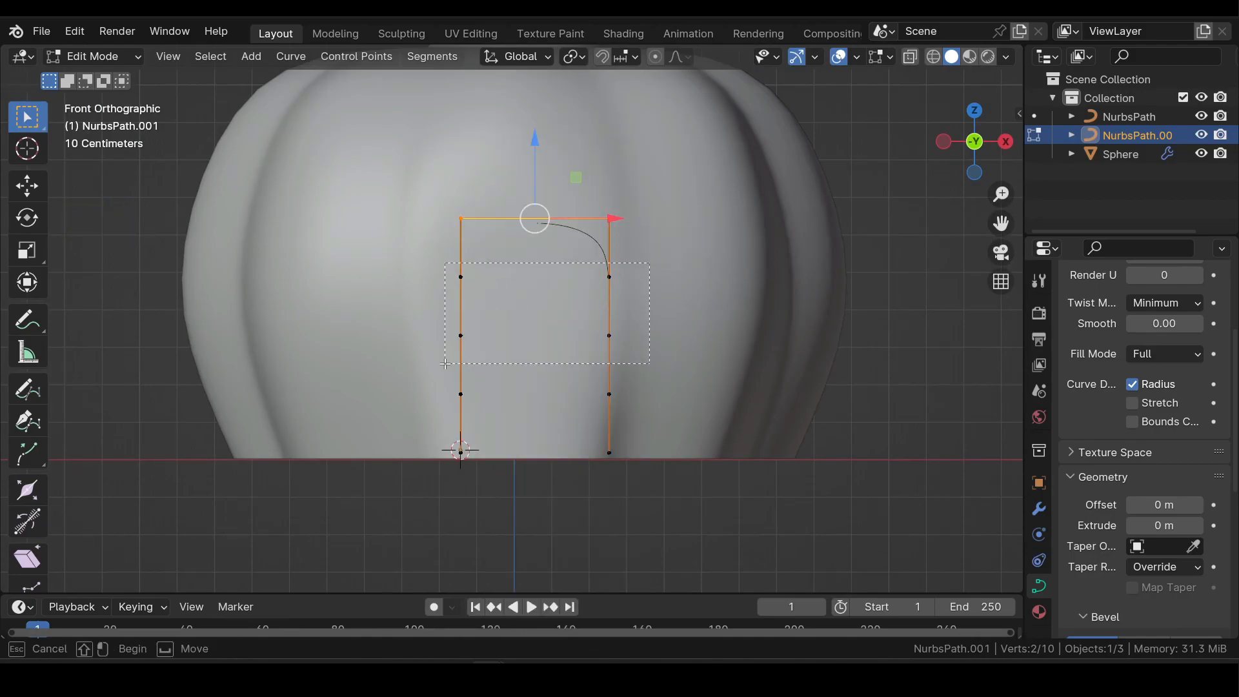
left_click_drag(425, 411, 427, 409)
key("x")
left_click(381, 440)
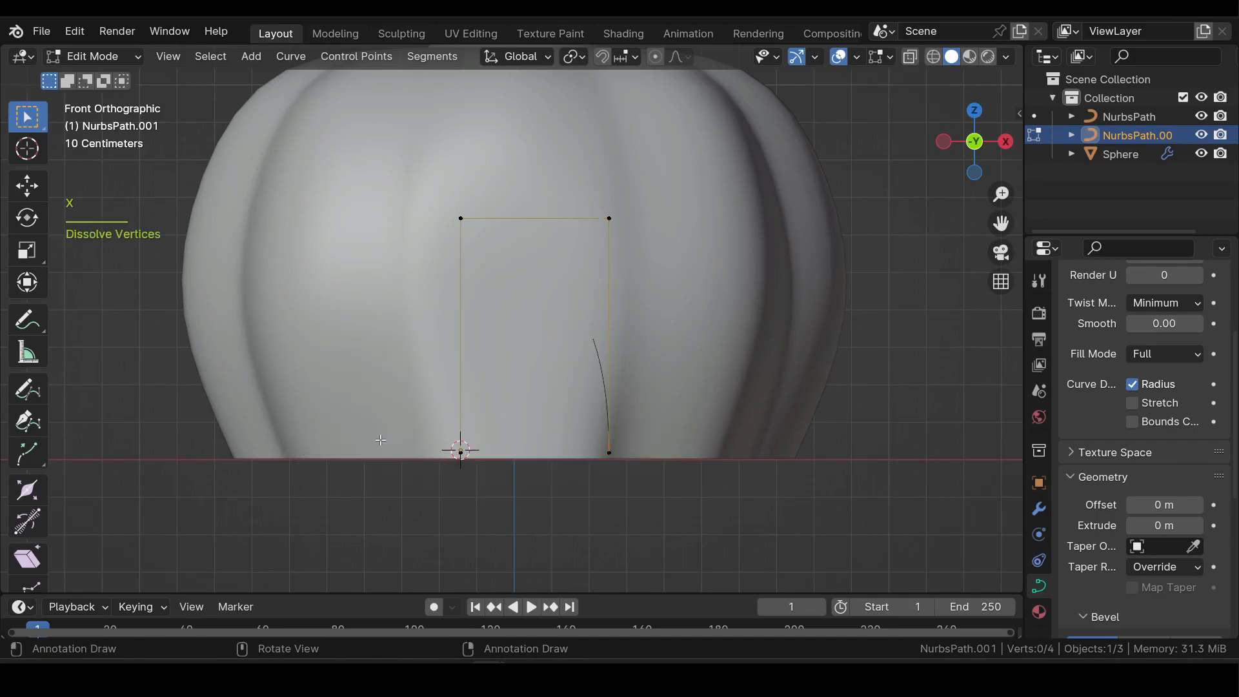
- Subdivide the left and right uprights of the arch curve to add a control point to each
key("a")
scroll(558, 302, "down", 2)
middle_click_drag(559, 302, 474, 363)
left_click_drag(473, 364, 461, 371)
middle_click_drag(460, 371, 437, 454)
left_click_drag(440, 463, 408, 164)
right_click(454, 254)
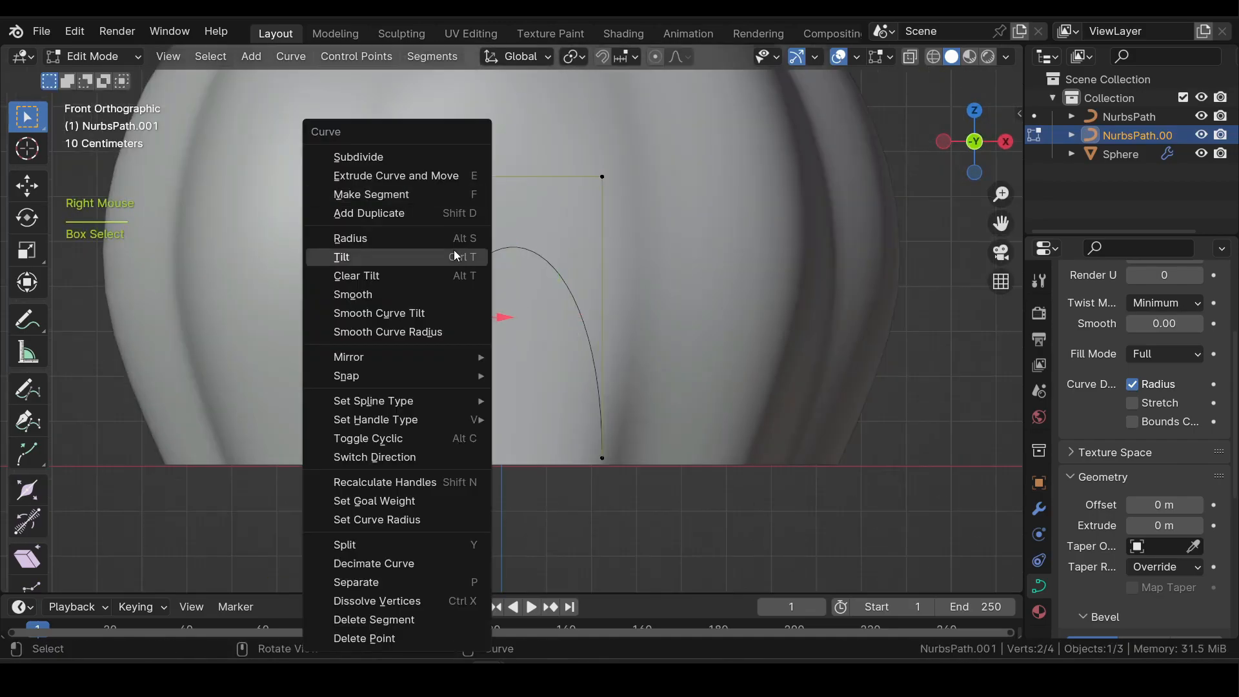
left_click(415, 157)
left_click_drag(672, 151, 557, 502)
right_click(639, 255)
left_click(607, 157)
- Move the arch curve's middle points up, rescale its top points and return to Object Mode
left_click_drag(393, 290, 635, 349)
left_click_drag(512, 239, 511, 227)
left_click_drag(395, 148, 635, 205)
key("s")
left_click(610, 200)
scroll(612, 222, "down", 4)
scroll(612, 222, "up", 2)
key("Tab")
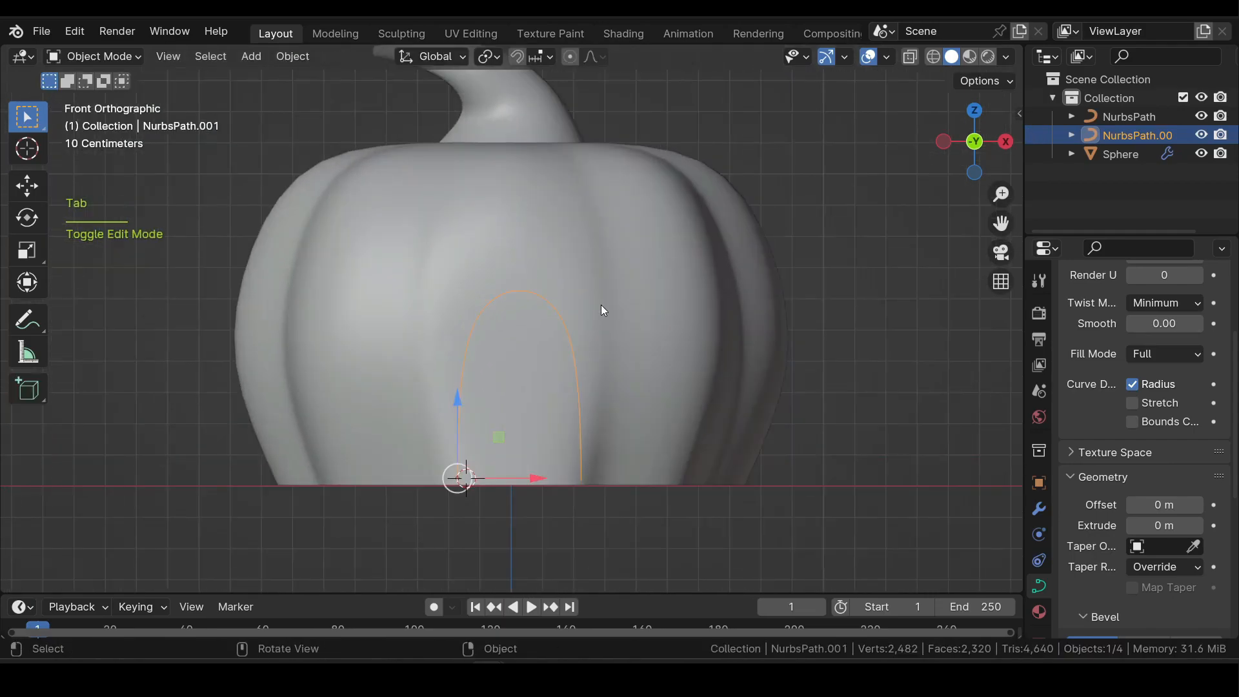
- Add a cube and scale it down to a small block at the left foot of the arch
key("shift+a")
mouse_move(575, 297)
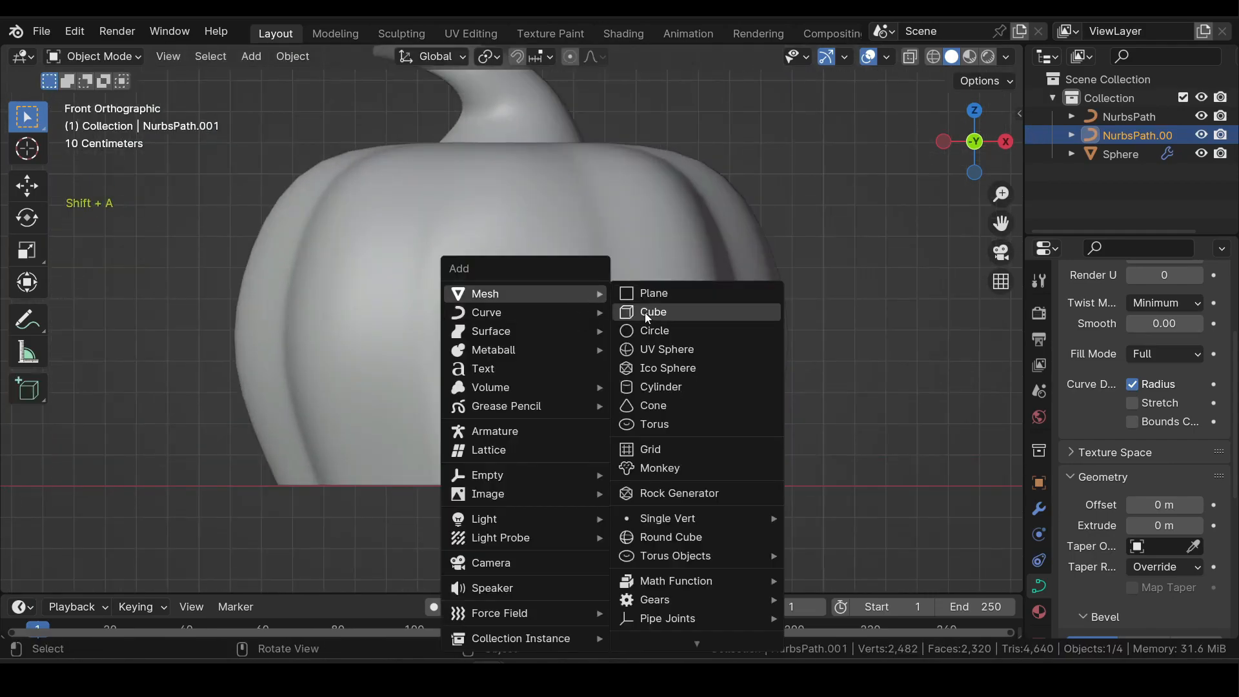
left_click(645, 313)
key("Tab")
key("s")
left_click(490, 481)
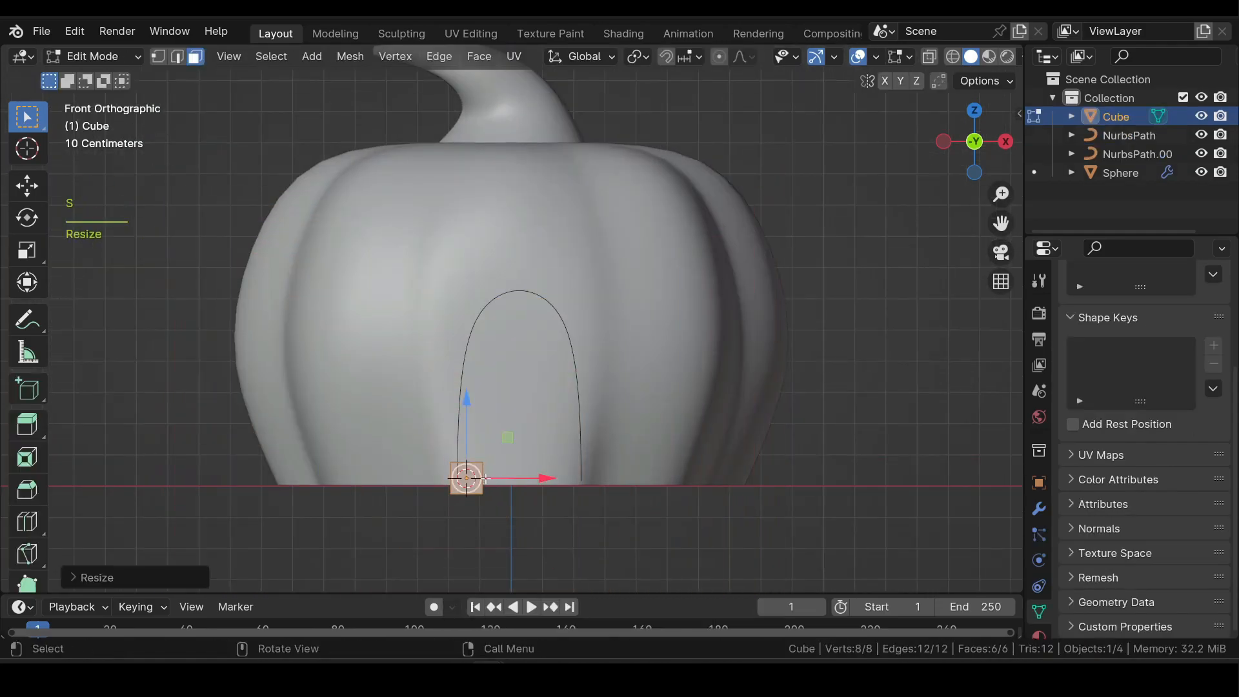
- Subdivide the small block with one cut and adjust Fractal to give it an irregular stone shape
middle_click_drag(490, 481, 588, 438)
right_click(539, 304)
left_click(539, 304)
middle_click_drag(539, 304, 627, 370)
scroll(627, 370, "up", 2)
left_click(125, 577)
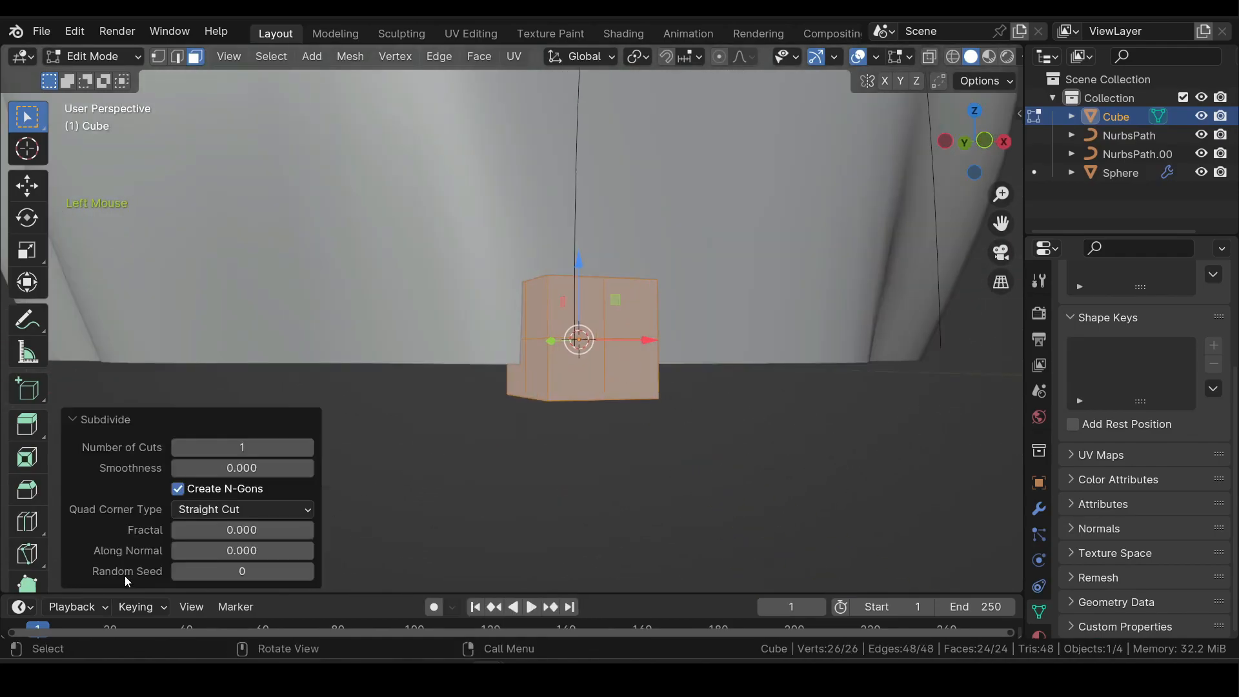
mouse_move(211, 530)
left_mouse_down()
mouse_move(240, 529)
mouse_move(201, 530)
left_mouse_up()
left_click(141, 418)
scroll(581, 342, "down", 5)
middle_click_drag(580, 345, 587, 402)
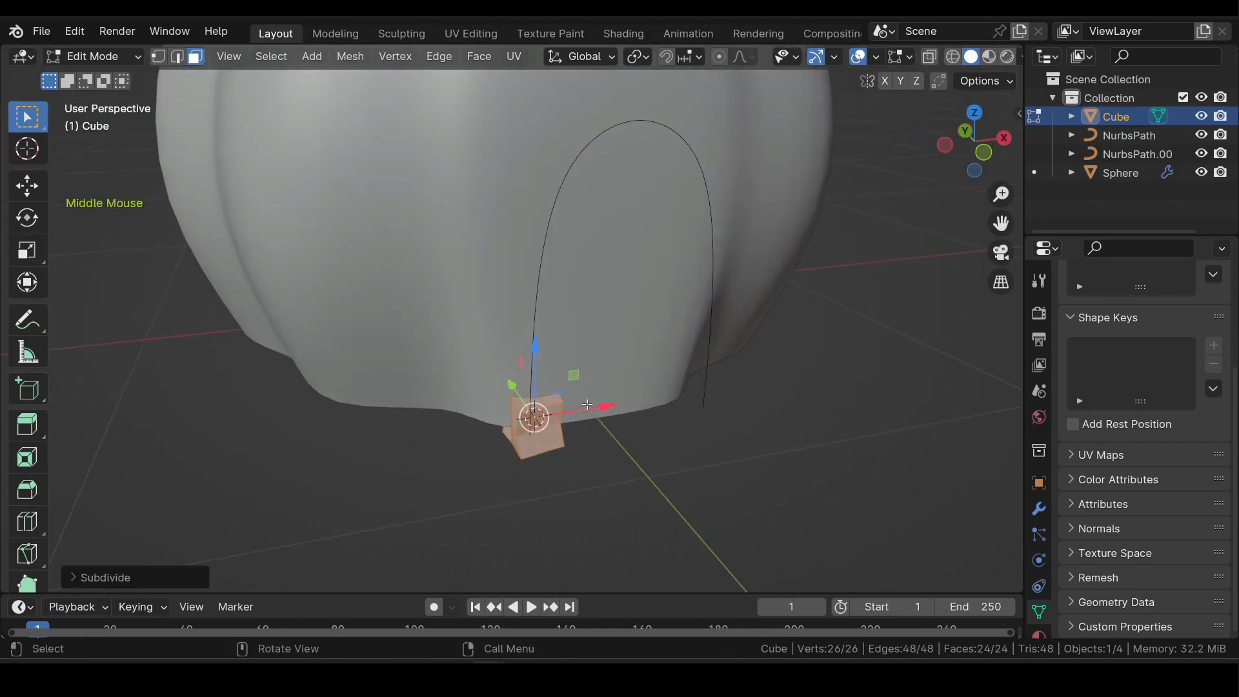
- Return the block to Object Mode and add an Array modifier with a count of 3
key("Tab")
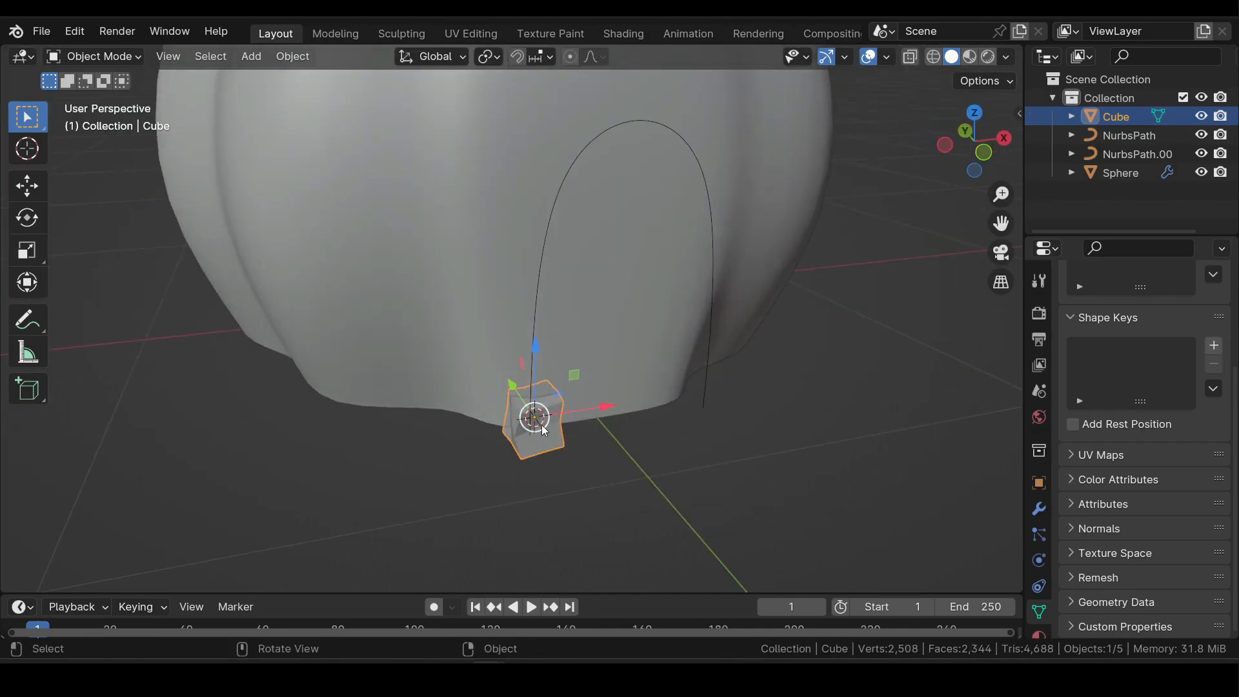
left_click(1031, 510)
left_click(1102, 308)
mouse_move(1063, 291)
left_click(939, 290)
left_click(1195, 438)
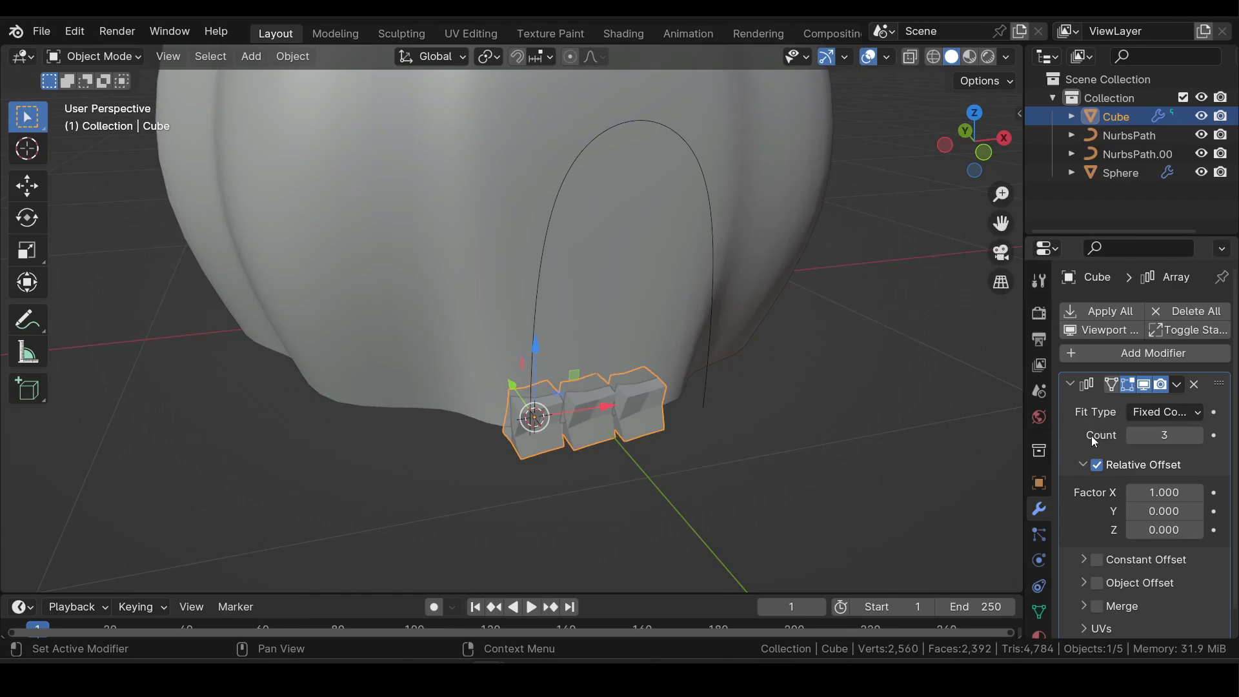
left_click(1071, 385)
- Add a Curve modifier to the block array, using the arch curve as its object and X as the deform axis
left_click(1145, 354)
mouse_move(1058, 377)
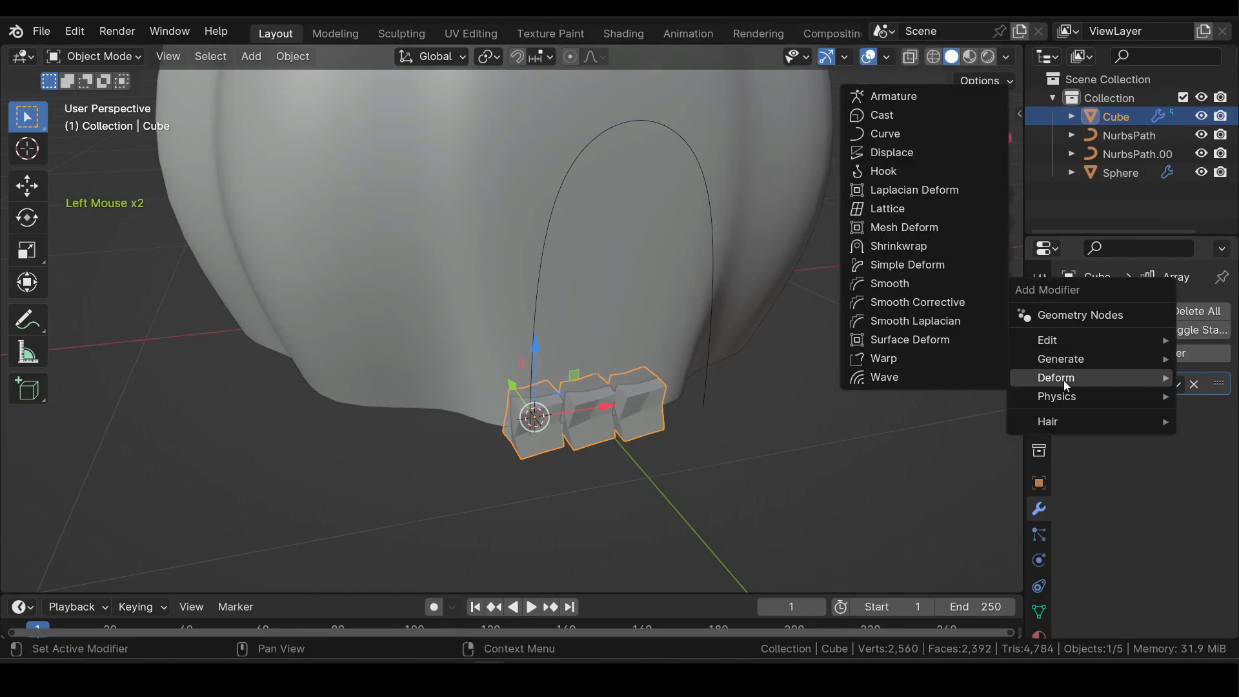
left_click(889, 140)
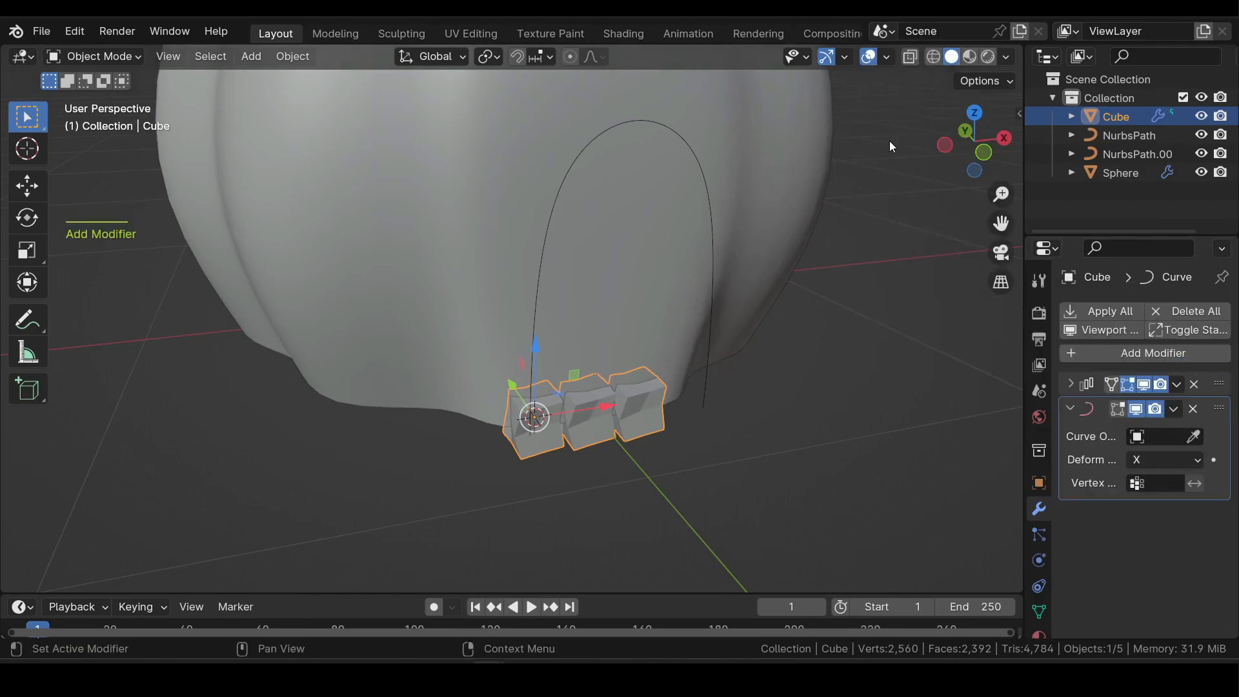
left_click(1194, 436)
left_click(713, 262)
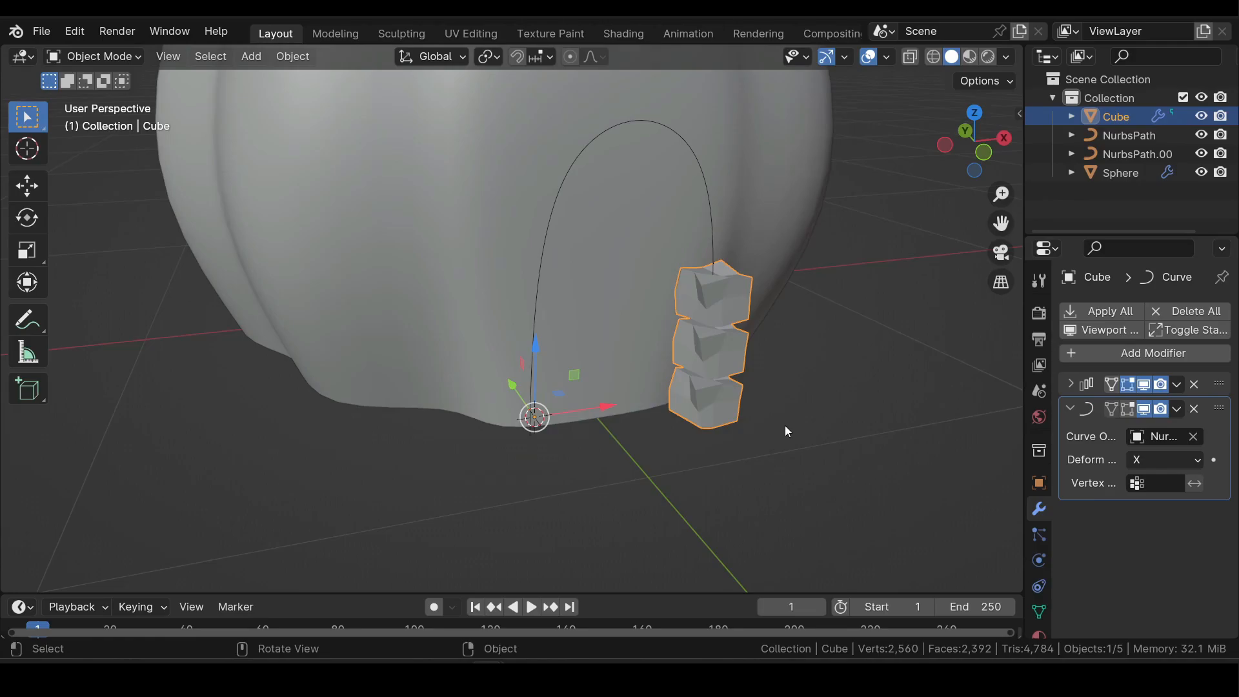
left_click(1164, 460)
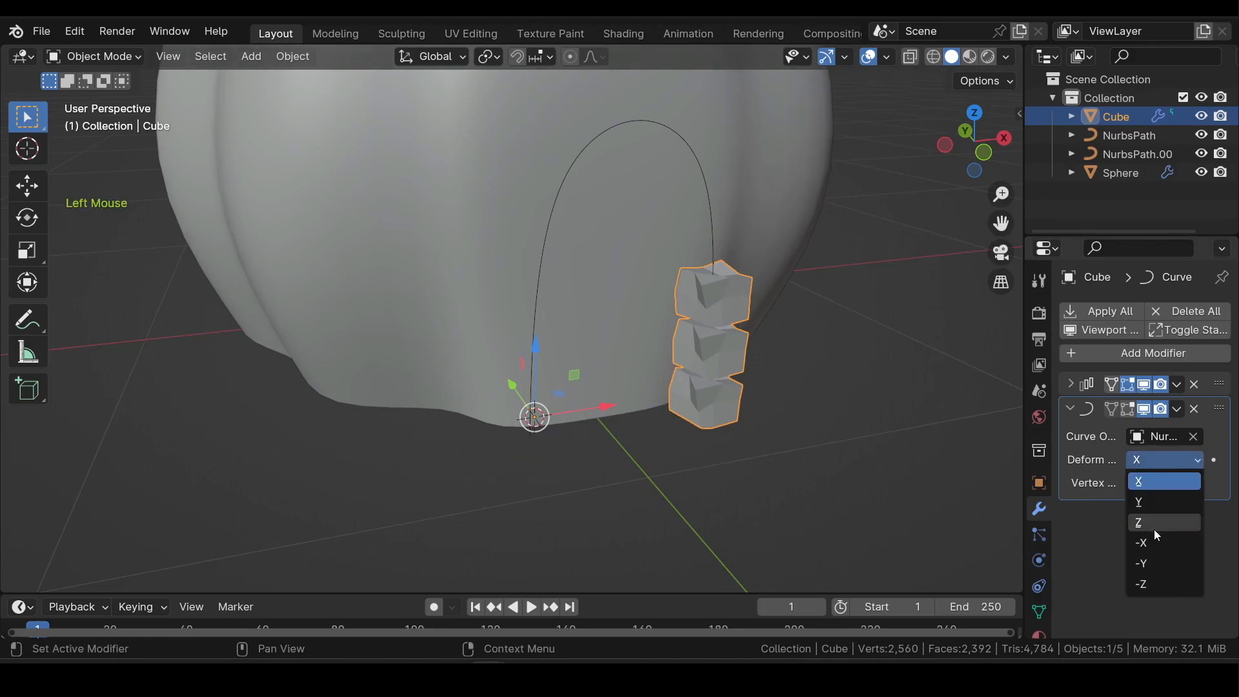
left_click(1153, 483)
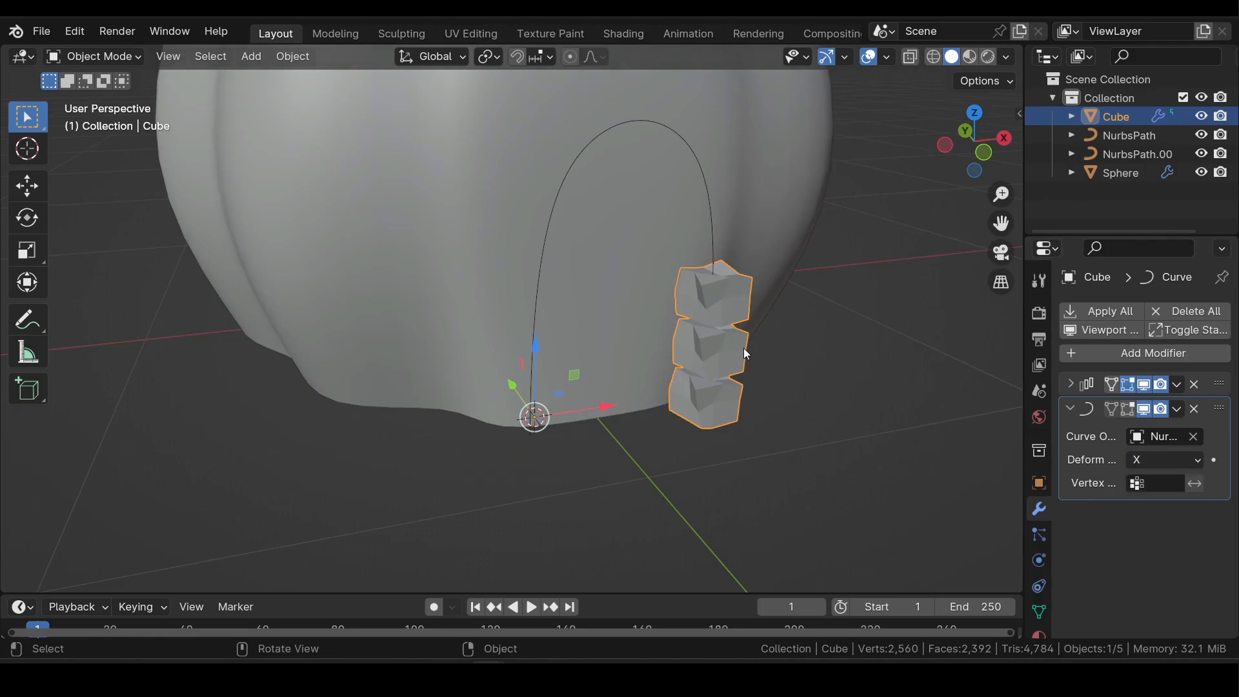
- Add a level 2 Subdivision Surface to the block array to round the stones
key("ctrl+2")
middle_click_drag(742, 350, 698, 336)
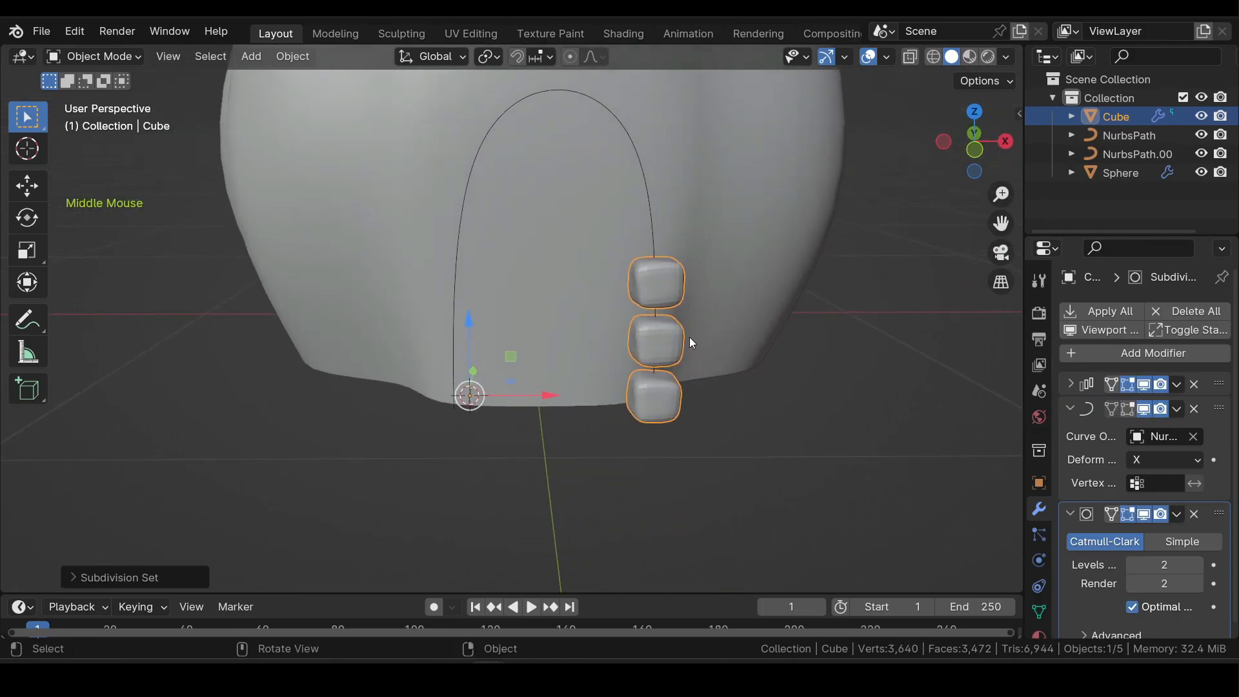
left_click(1070, 408)
left_click(1069, 432)
- Raise the Array modifier's count to 13 so the stones run around the arch curve
left_click(1070, 386)
left_click(1195, 435)
left_click(1195, 436)
left_click(1195, 436)
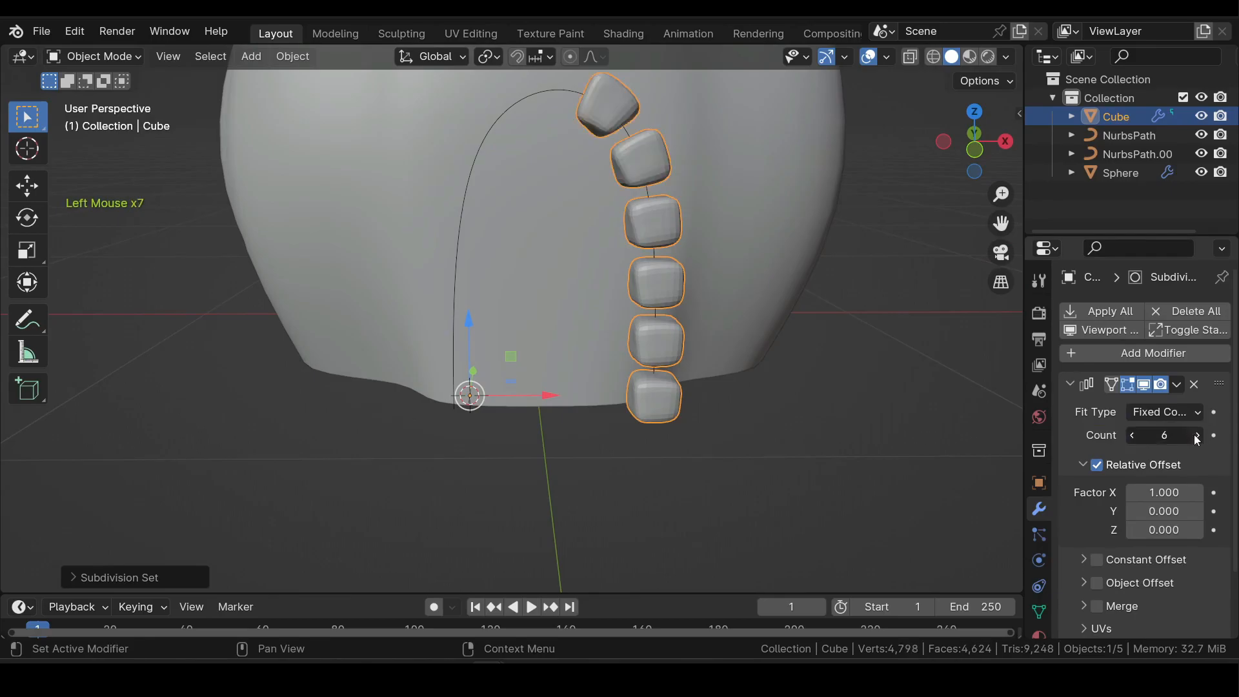
left_click(1196, 437)
left_click(1196, 437)
left_click(1195, 437)
left_click(1195, 436)
left_click(1195, 437)
left_click(1196, 437)
left_click(1196, 437)
- Set the array's relative offset Factor X to about 0.75 and raise the count to 16 to complete the arch
left_click(1164, 492, "shift")
left_click_drag(1164, 492, 1148, 492, "shift")
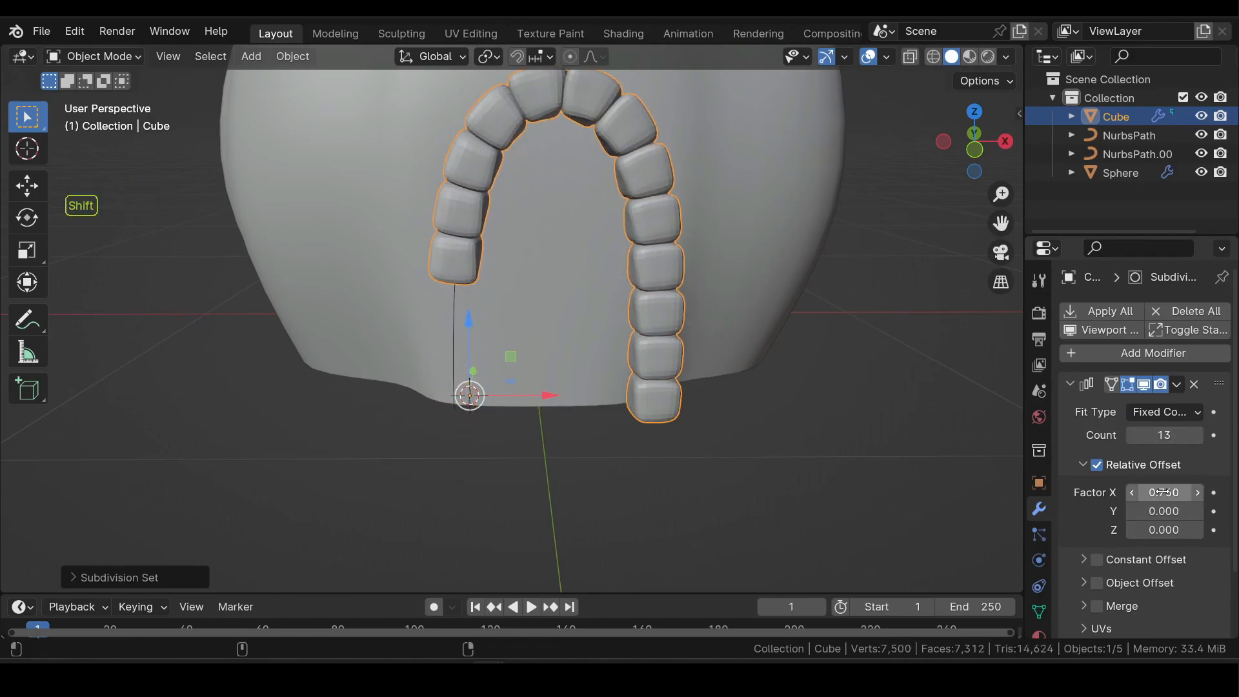
left_click(1198, 436)
left_click(1198, 436)
left_click(1198, 436)
left_click(1080, 387)
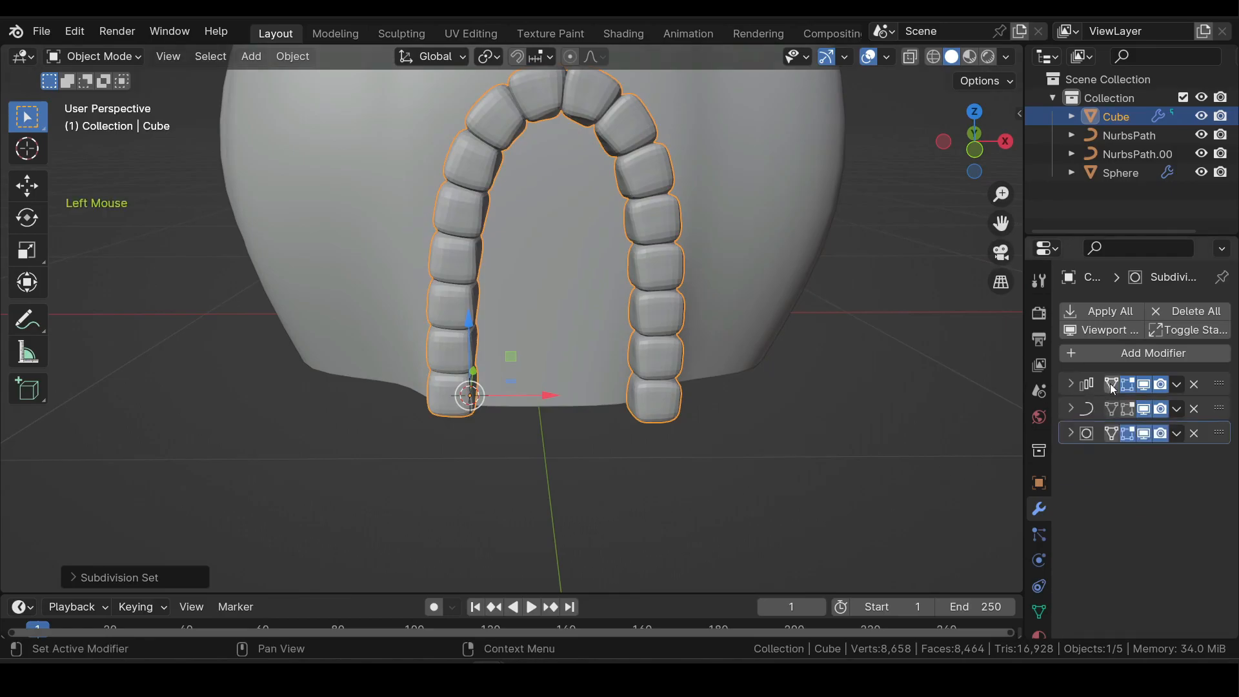
- Apply the Array and Curve modifiers on the stones, keeping the Subdivision Surface live
left_click(1176, 385)
left_click(1128, 408)
left_click(1175, 385)
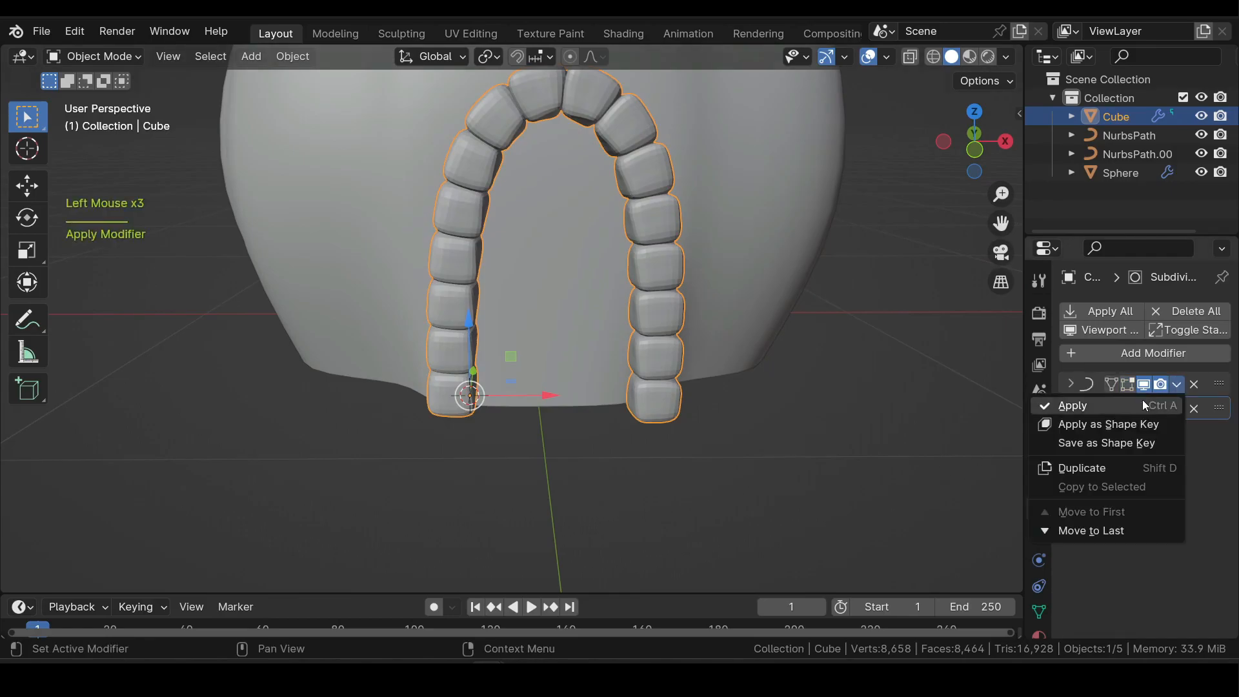
left_click(1120, 408)
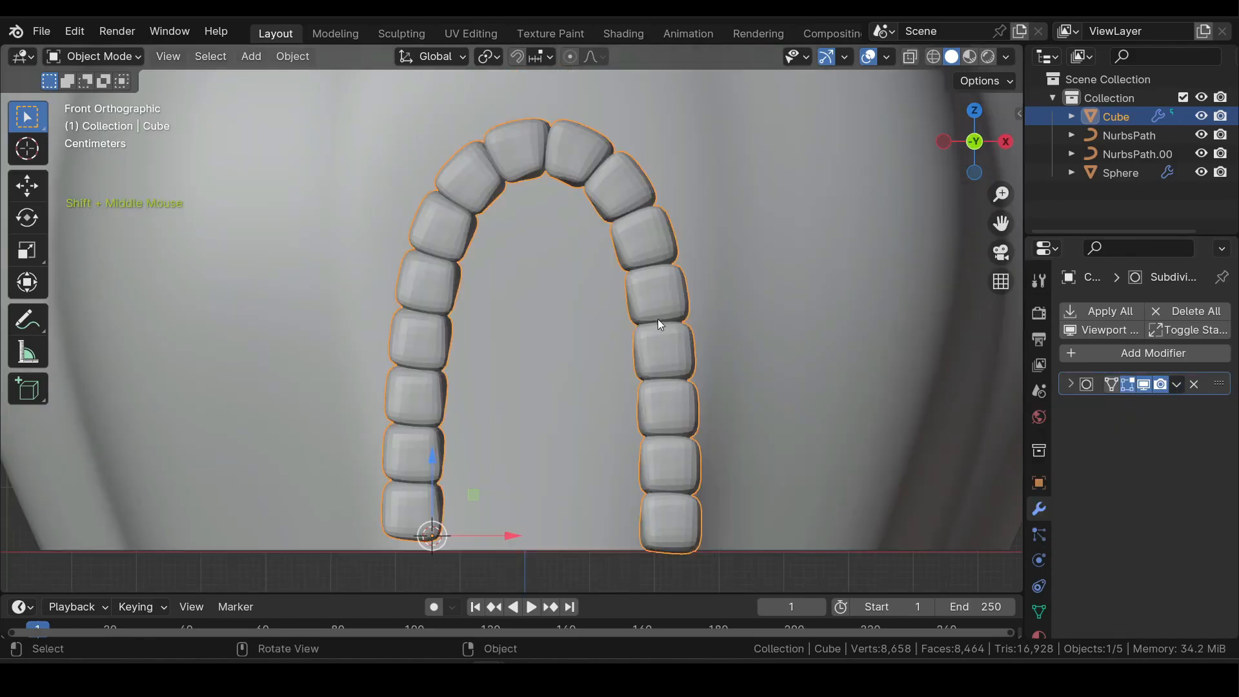
- Pull a side vertex of the bottom-right stone outward using proportional editing at 0.18 m, and enable Connected Only
key("Tab")
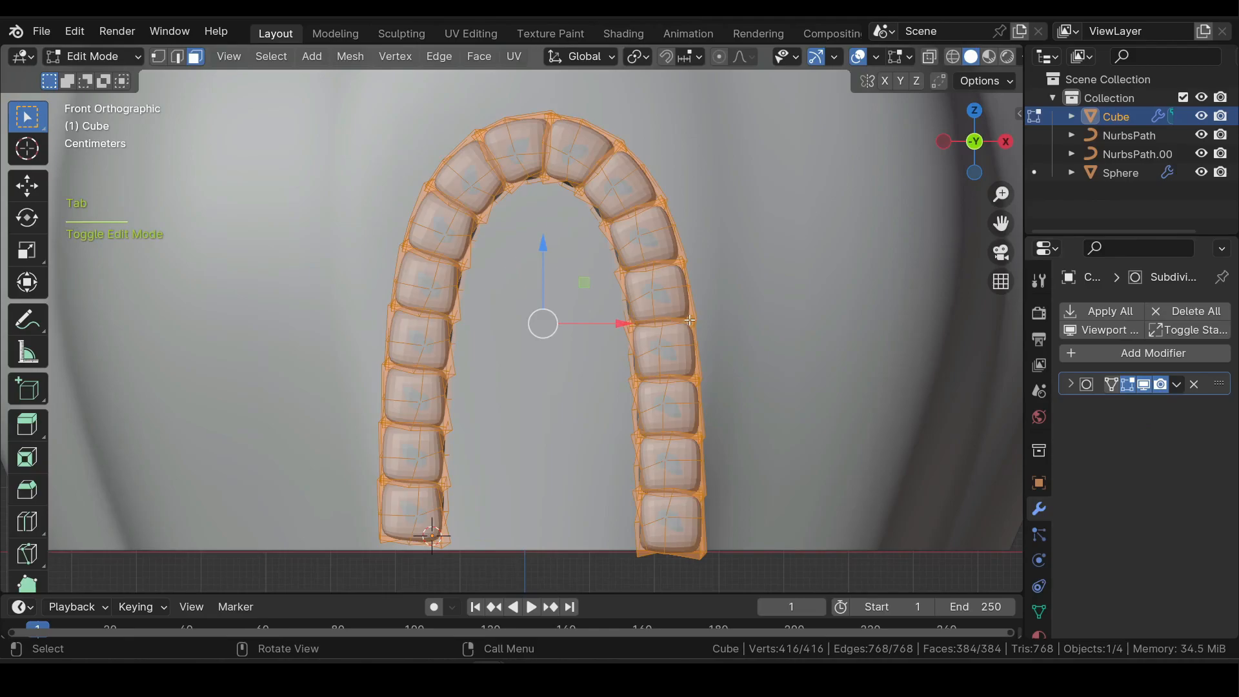
key("1")
left_click(701, 512)
key("g")
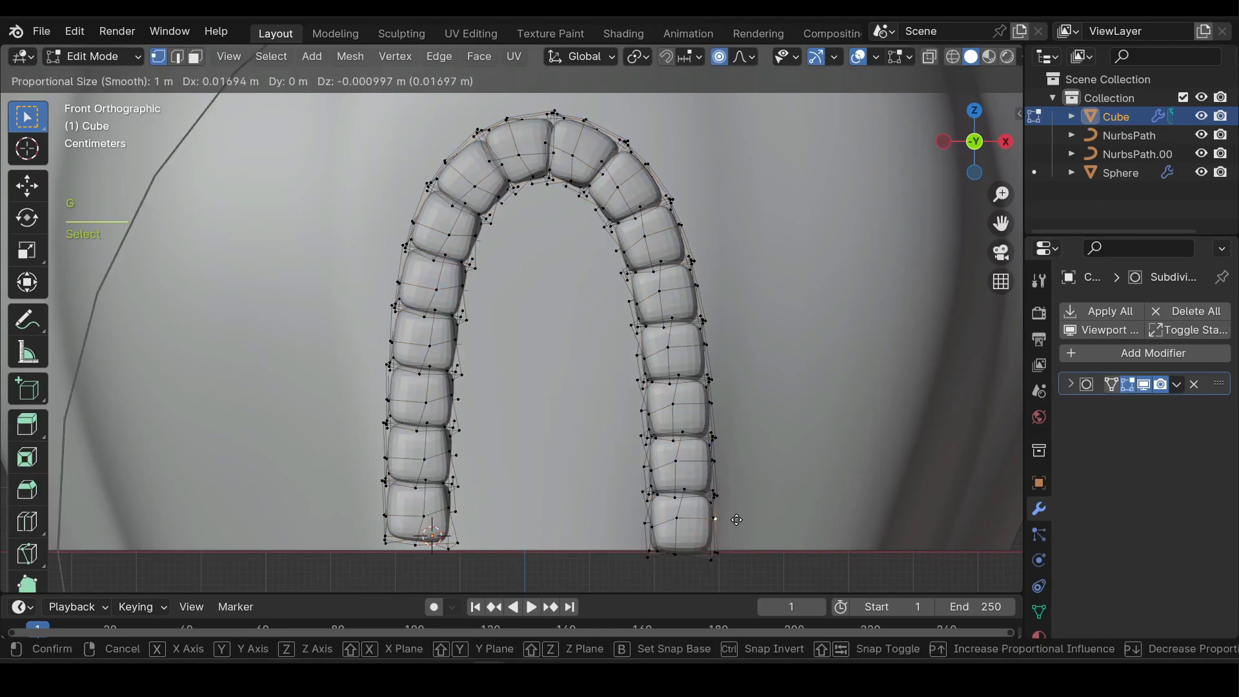
left_click(718, 518)
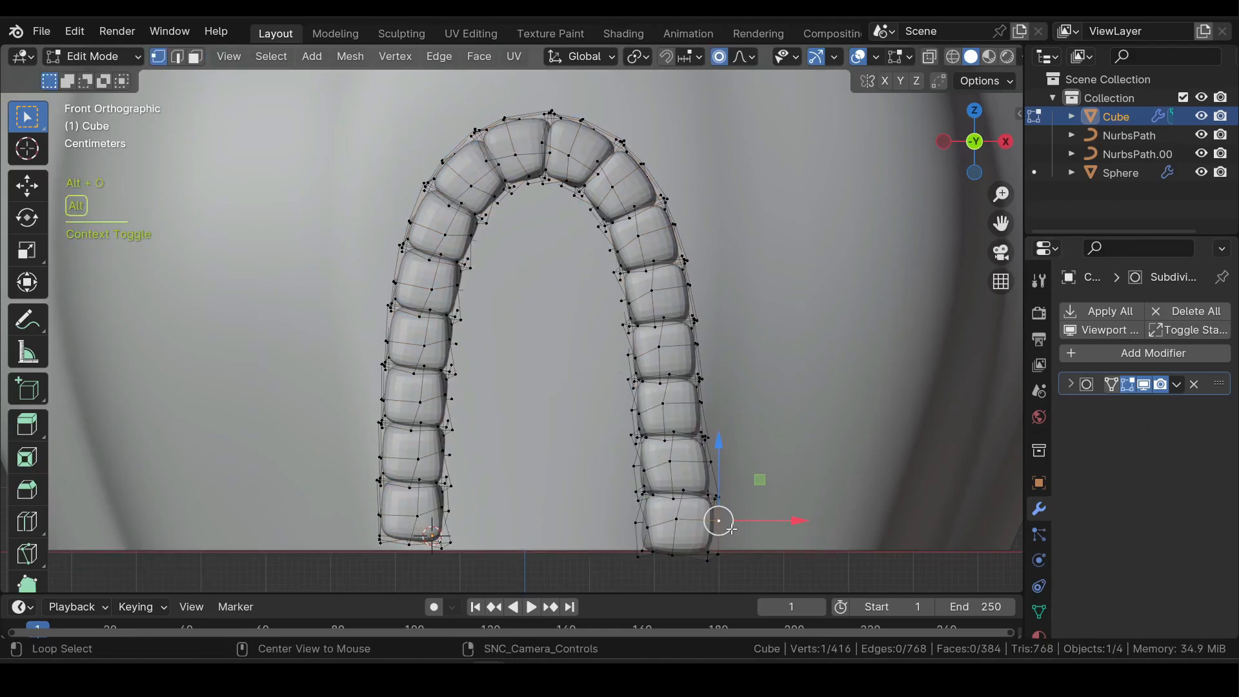
left_click(744, 56)
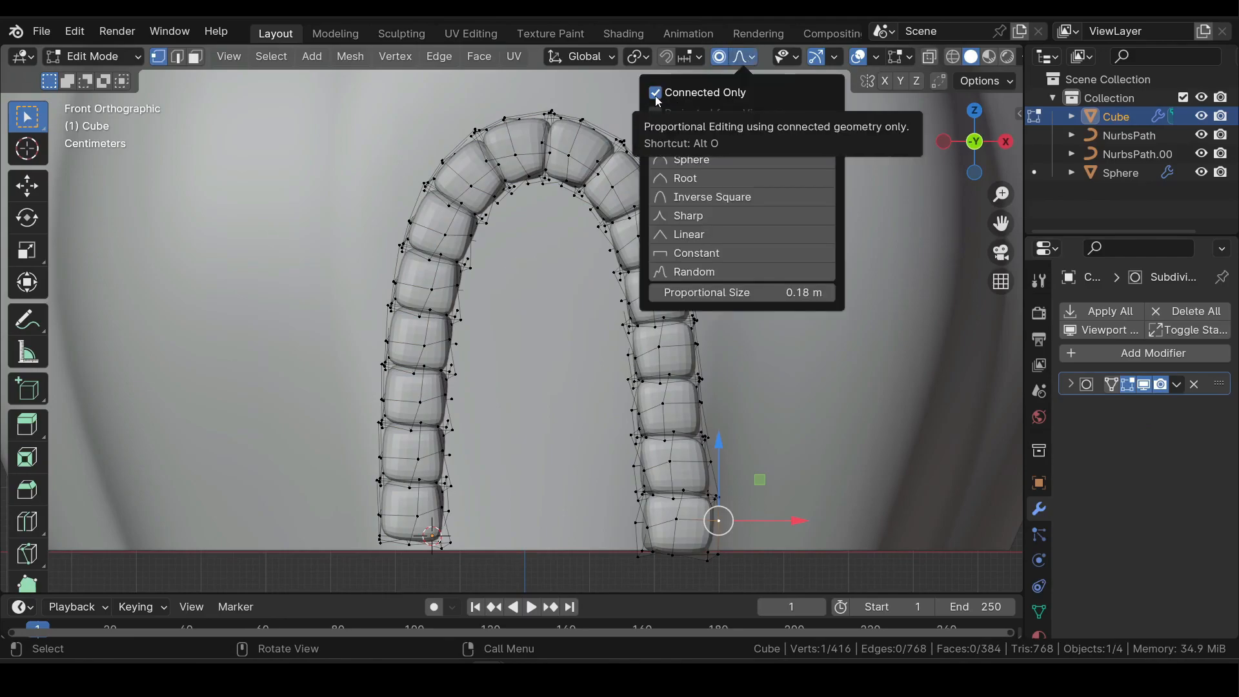
- Reshape stones in the arch's right column and upper-right curve by moving single vertices with proportional editing
left_click_drag(718, 520, 701, 403)
key("g")
left_click(617, 371)
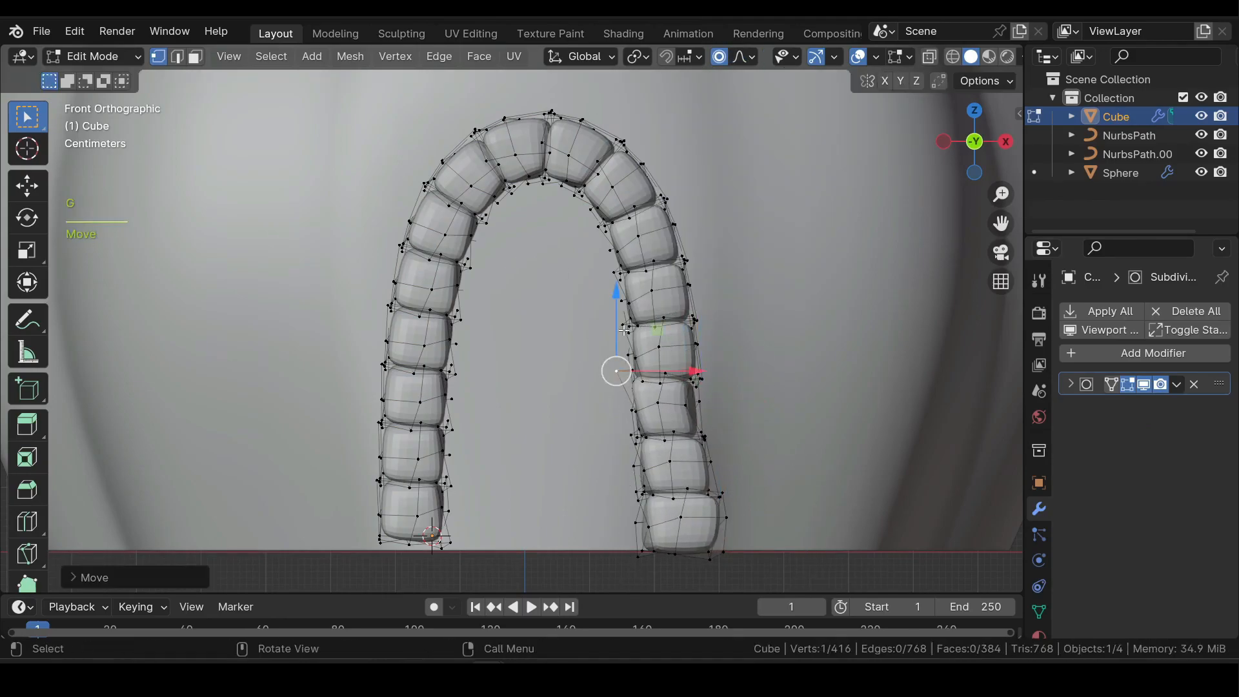
left_click(642, 163)
key("g")
left_click(641, 149)
- Pull vertices on several stones of the arch's left column to vary their widths and outlines
left_click(409, 221)
key("g")
left_click(389, 216)
left_click(394, 283)
key("g")
left_click(381, 290)
left_click(454, 343)
key("g")
left_click(470, 342)
left_click(452, 399)
scroll(601, 265, "down", 2)
- Pull vertices on the stones at the crown of the arch to make their shapes uneven
left_click(589, 173)
key("g")
left_click(587, 159)
left_click(508, 213)
key("g")
left_click(503, 205)
scroll(511, 213, "up", 2)
left_click(671, 290)
scroll(619, 254, "down", 2)
- Scale the second-lowest stone on the right along X and Z, and enlarge the whole stone at the upper right
left_click(684, 419)
key("l")
key("s")
key("x")
left_click(728, 423)
key("s")
key("z")
left_click(721, 414)
left_click(635, 230)
key("l")
key("s")
left_click(647, 236)
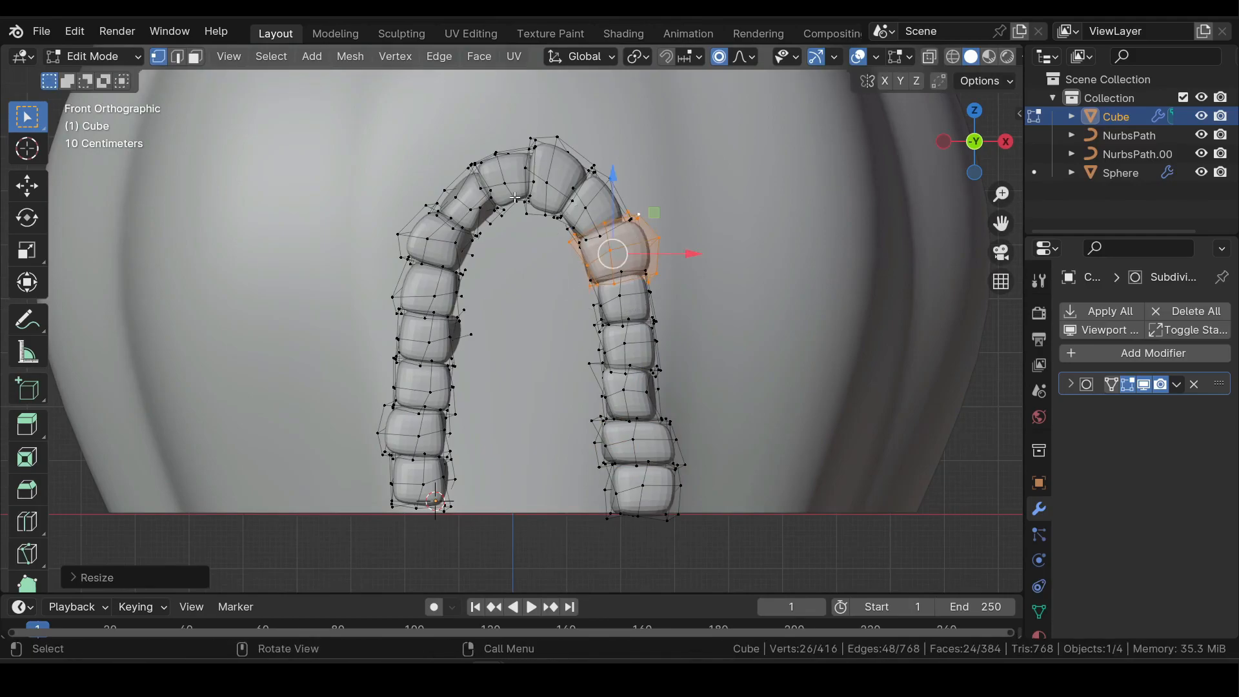
- Return to Object Mode and move the stone arch up slightly above the ground line
key("Tab")
scroll(556, 355, "down", 3)
left_click_drag(444, 409, 451, 382)
- Delete the arch guide curve, reselect the stones and place the 3D cursor in the middle of the arch opening
left_click(526, 200)
key("Delete")
left_click(552, 183)
right_click(526, 317, "shift")
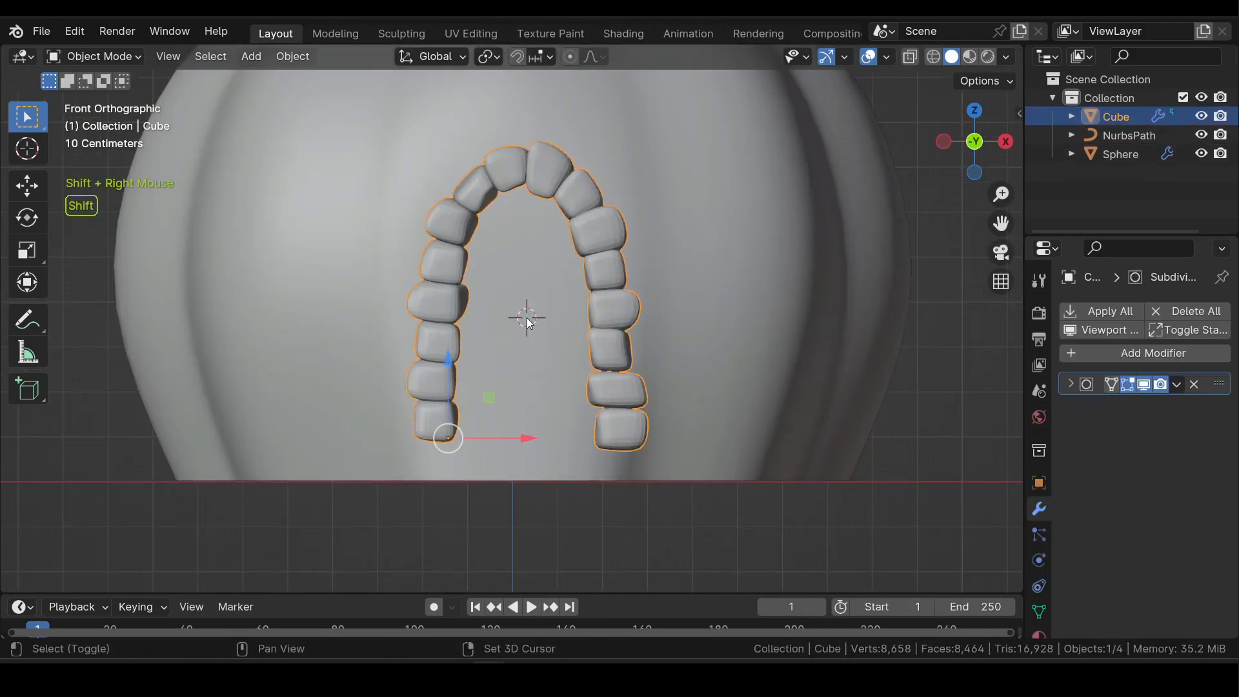
- Add a plane in the middle of the arch opening and rotate its mesh 90° about X so it stands upright
key("shift+a")
mouse_move(510, 296)
left_click(630, 298)
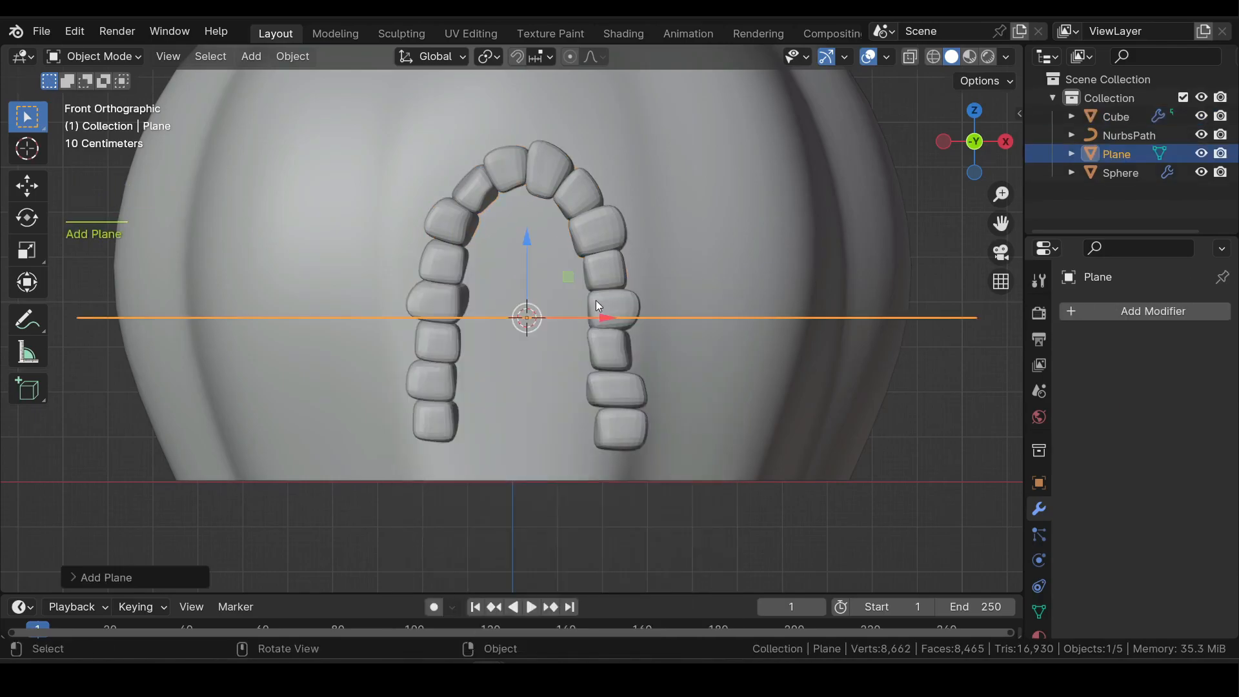
key("Tab")
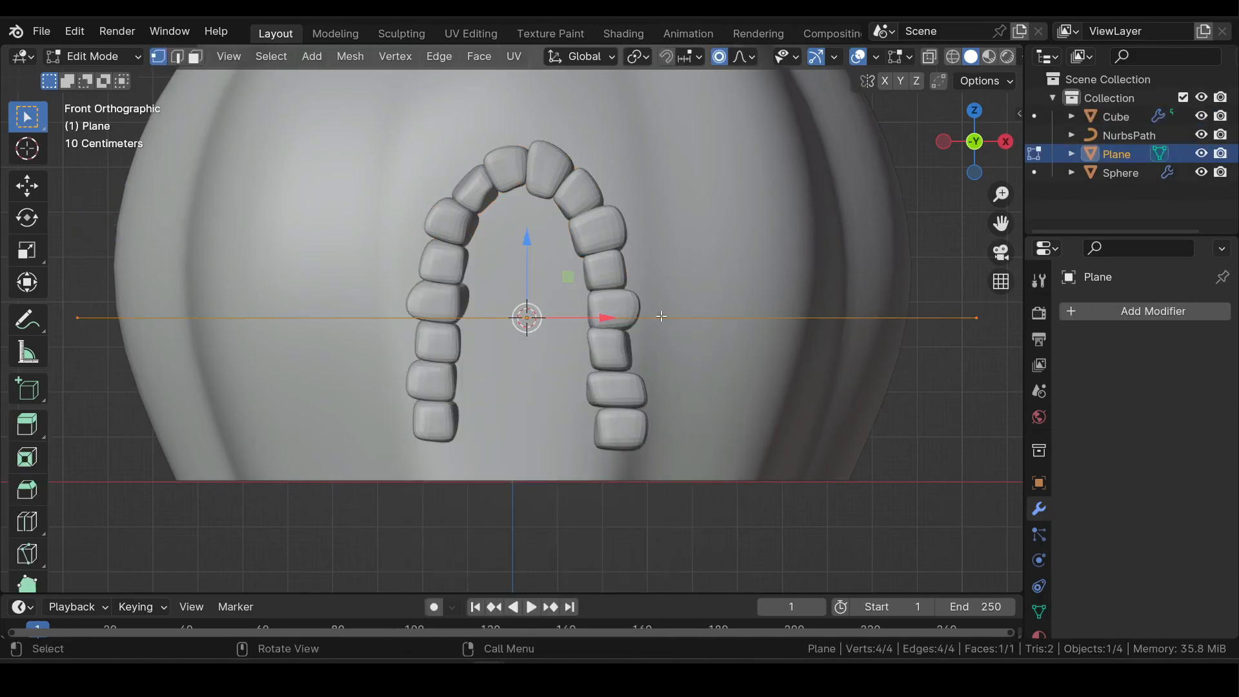
key("r")
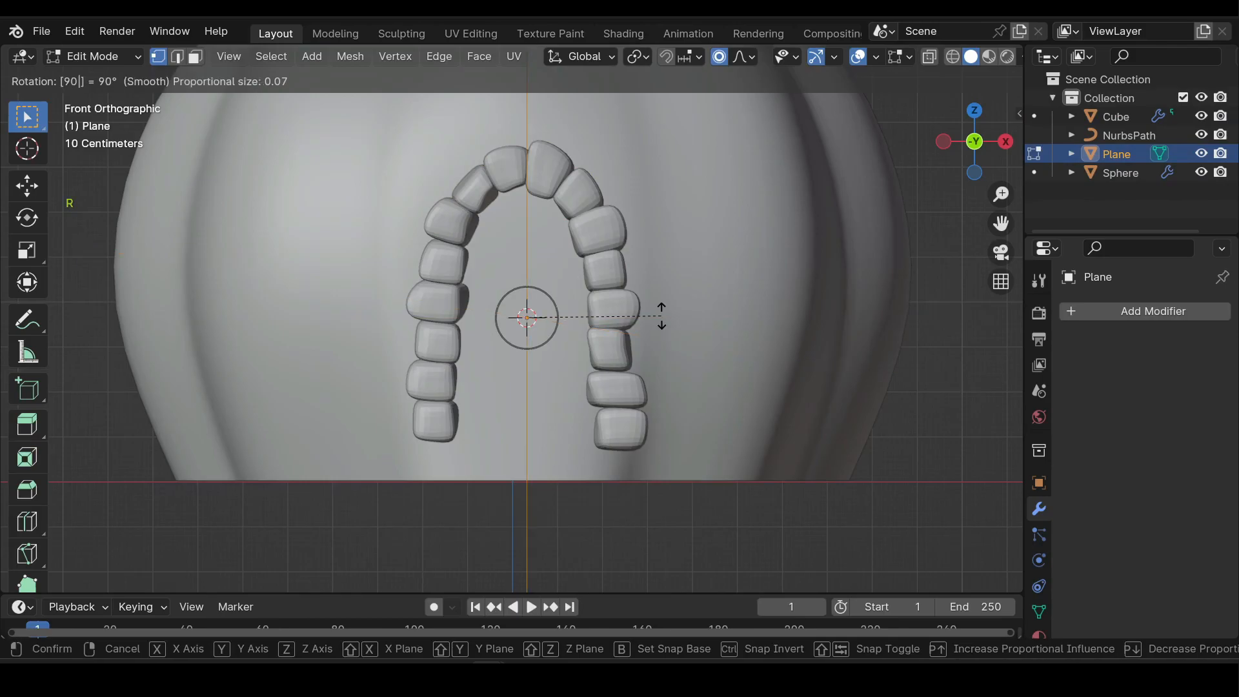
key("x")
key("Return")
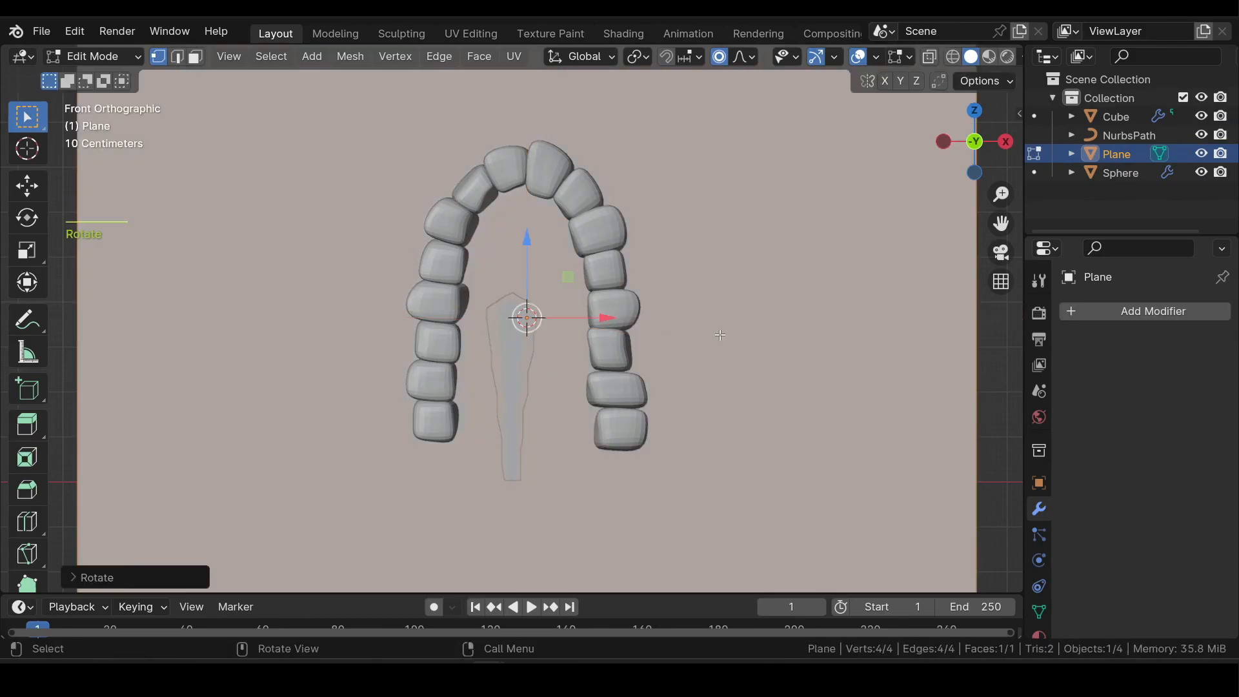
- Scale the upright plane down and stretch it along Z so it fills the stone arch opening
key("s")
left_click(566, 286)
key("s")
key("z")
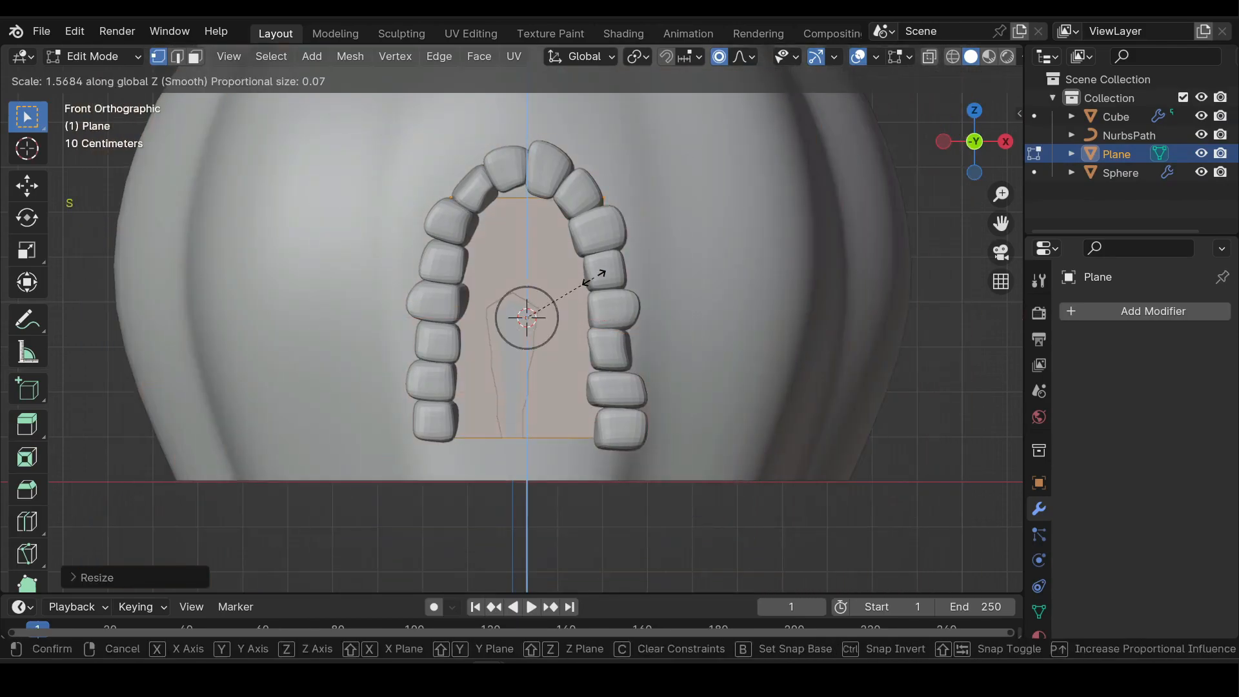
left_click(609, 270)
- Cut the door plane into five planks with four evenly spaced vertical loop cuts
key("ctrl+r")
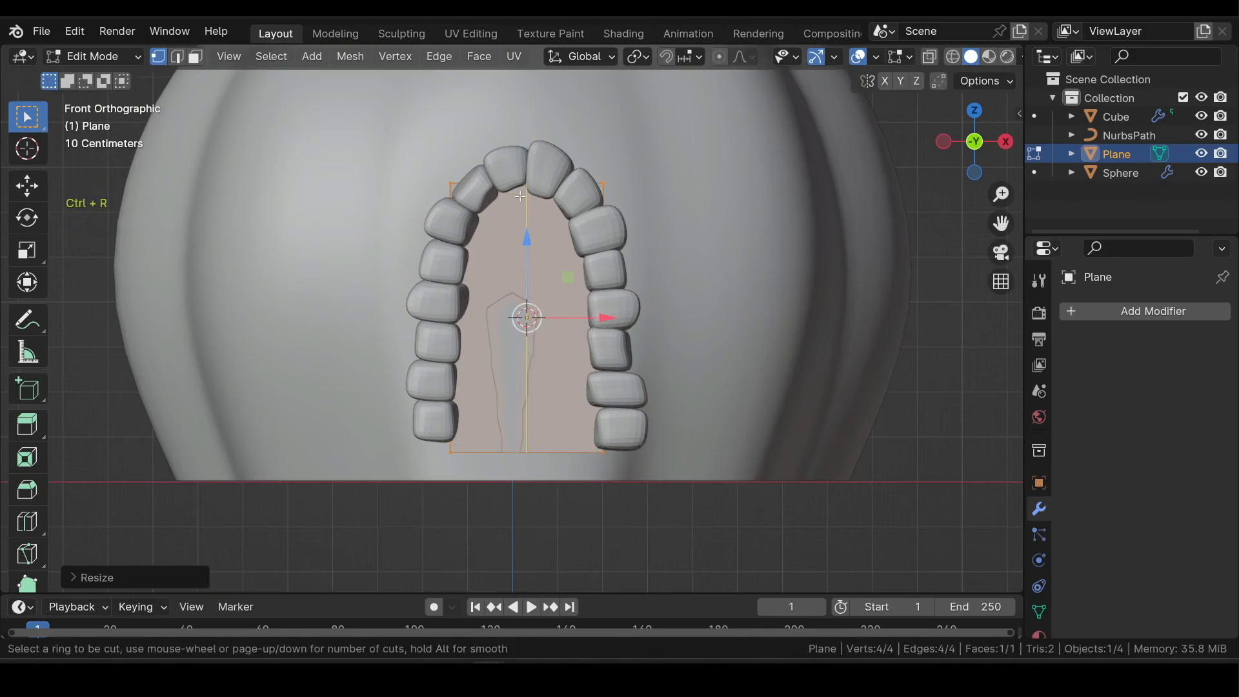
left_click(519, 196)
left_click(520, 195)
- Move the door's top vertices so its upper edge follows the curve hidden behind the arch stones
left_click(605, 184)
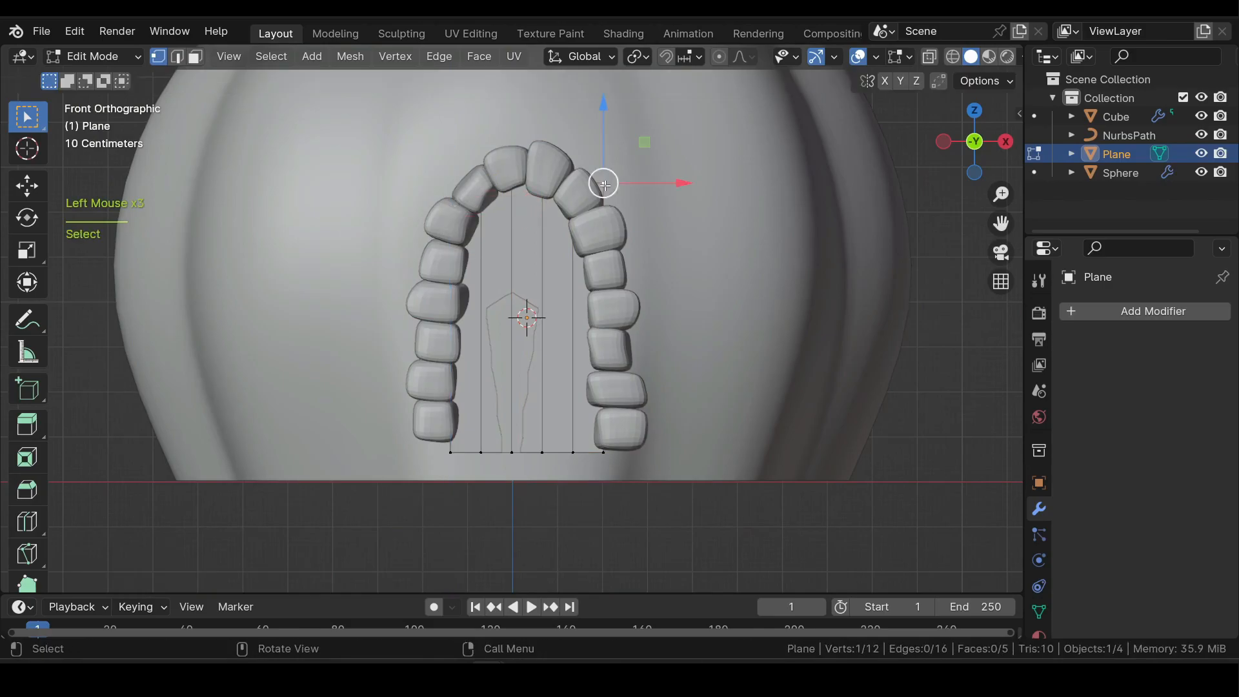
left_click_drag(606, 184, 604, 222)
key("shift+z")
scroll(528, 193, "up", 3)
middle_click_drag(528, 193, 528, 278, "shift")
left_click(458, 167)
left_click_drag(458, 168, 456, 177)
left_click(510, 166)
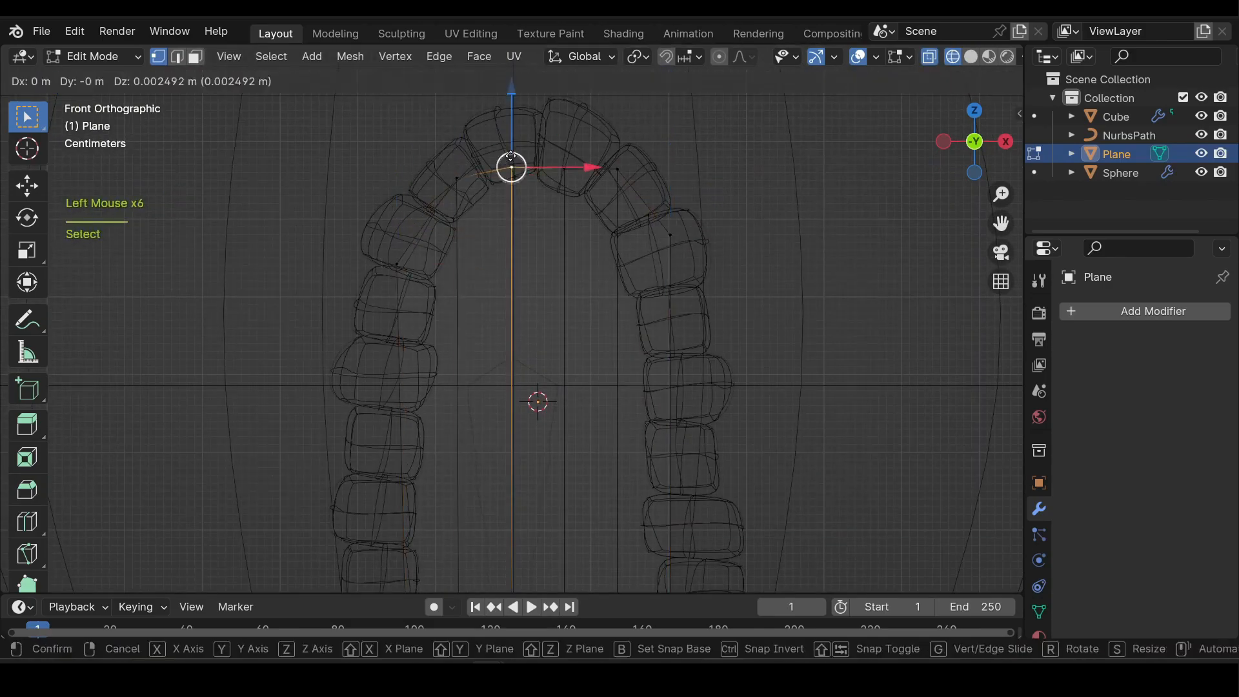
left_click_drag(625, 175, 639, 199)
left_click(670, 235)
left_click_drag(671, 235, 679, 258)
key("shift+z")
scroll(645, 290, "down", 3)
- Raise the door's bottom edge slightly, return to Object Mode and adjust the door's depth along Y
left_click_drag(423, 475, 629, 522)
left_click_drag(527, 454, 527, 447)
key("Tab")
middle_click_drag(554, 448, 465, 465)
left_click_drag(451, 396, 440, 403)
middle_click_drag(452, 396, 520, 385)
- Give the door an Edge Split modifier, apply it to separate the planks, and enter Edit Mode
left_click(1116, 312)
mouse_move(1045, 291)
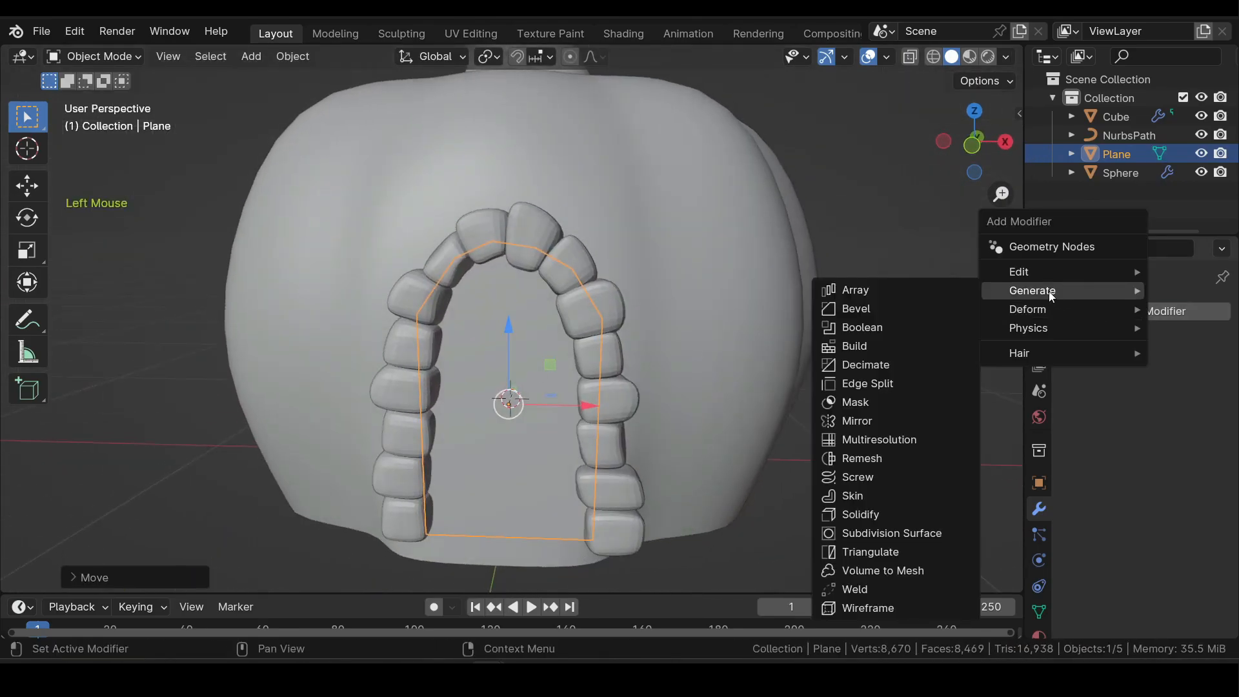
left_click(858, 386)
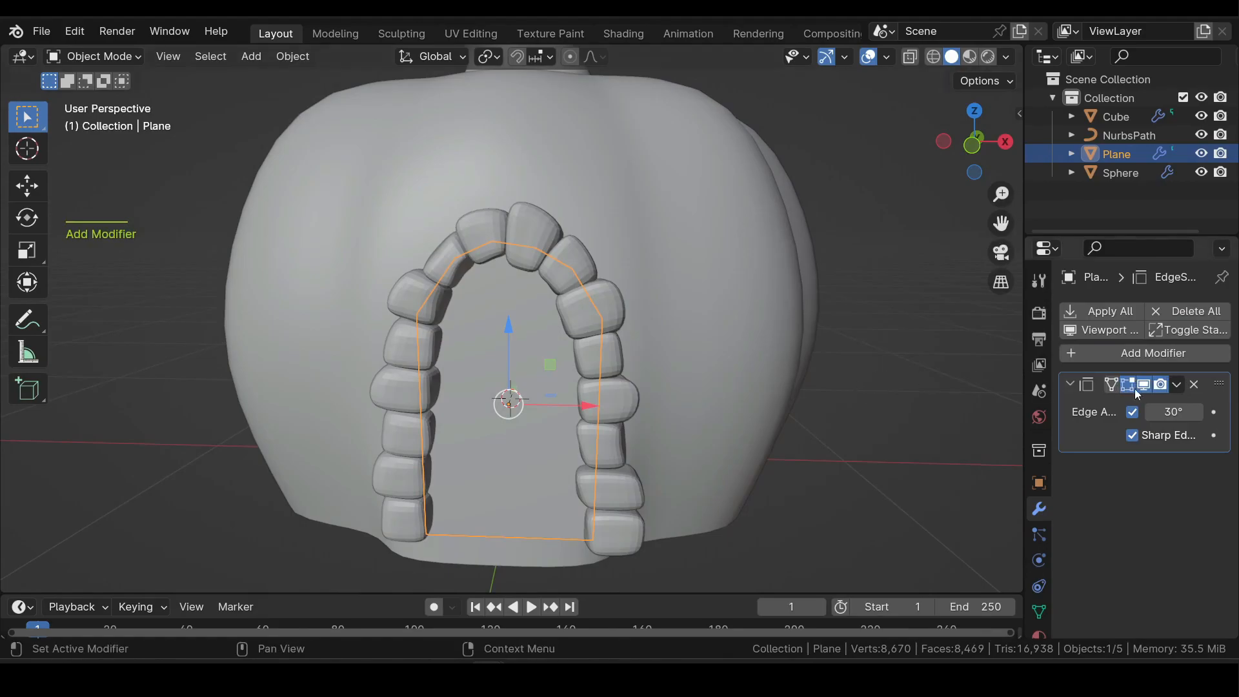
left_click(1178, 386)
left_click(1146, 401)
key("Tab")
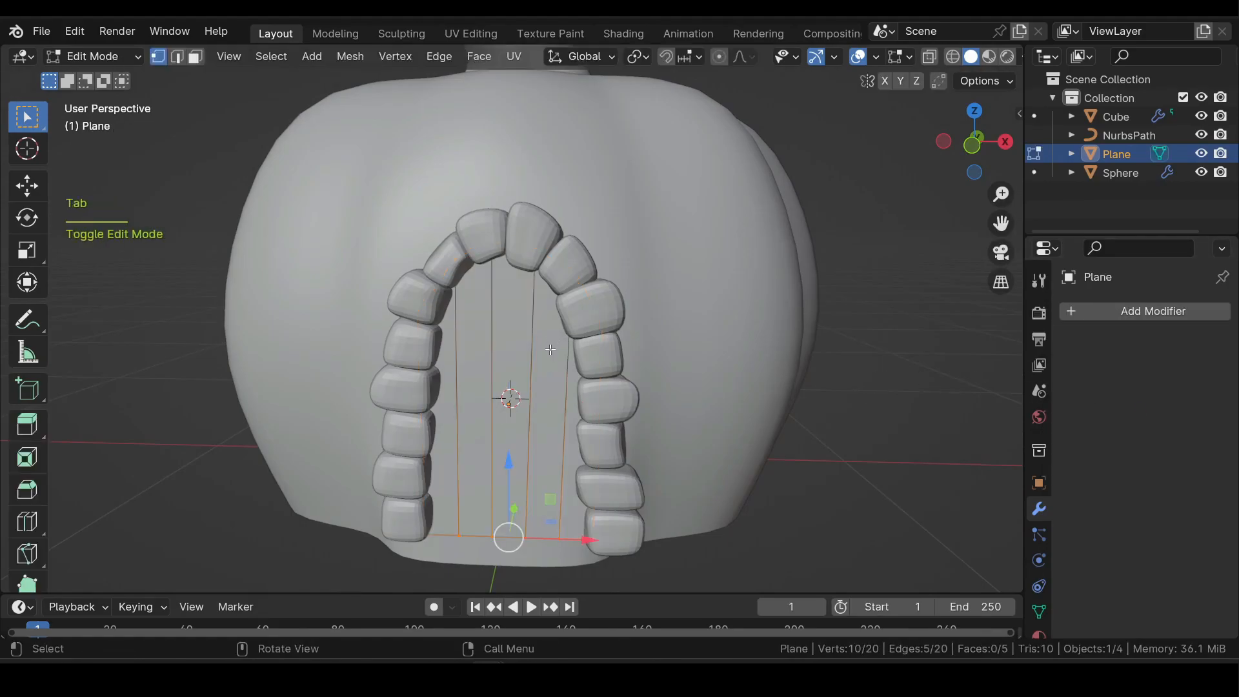
left_click(550, 349)
key("g")
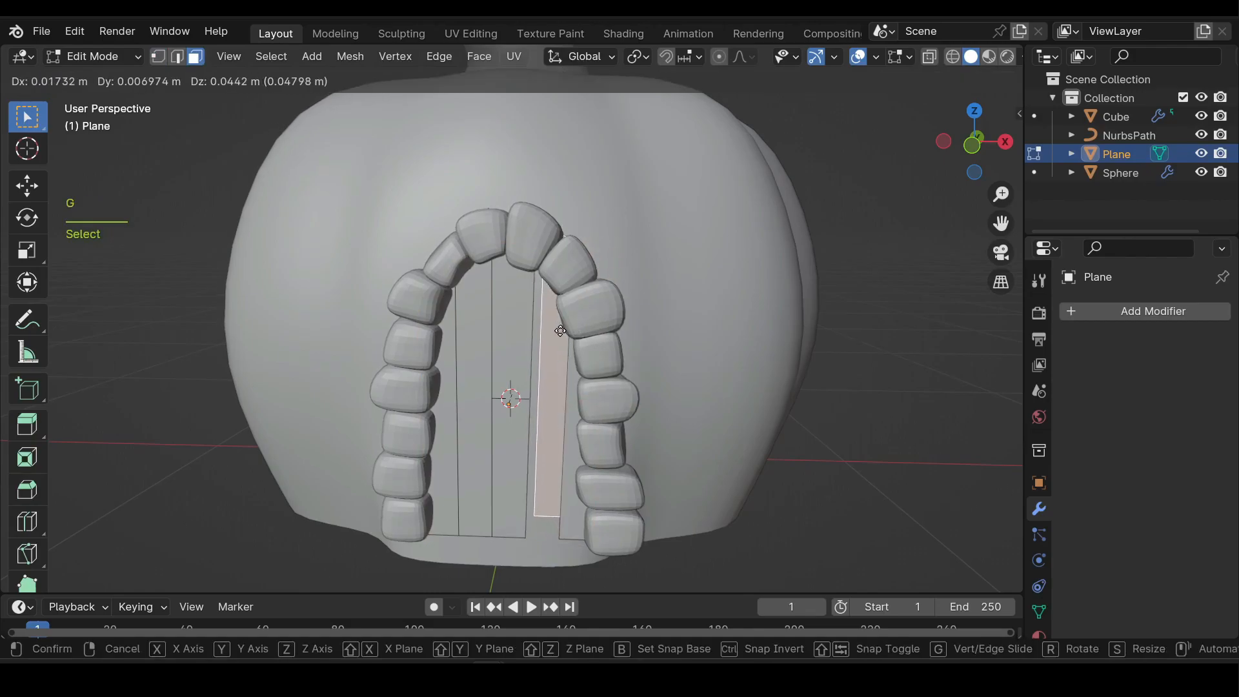
right_click(560, 331)
- Scale all door planks along X around their individual origins to leave narrow gaps, and return to Object Mode
middle_click_drag(560, 331, 586, 337)
key("a")
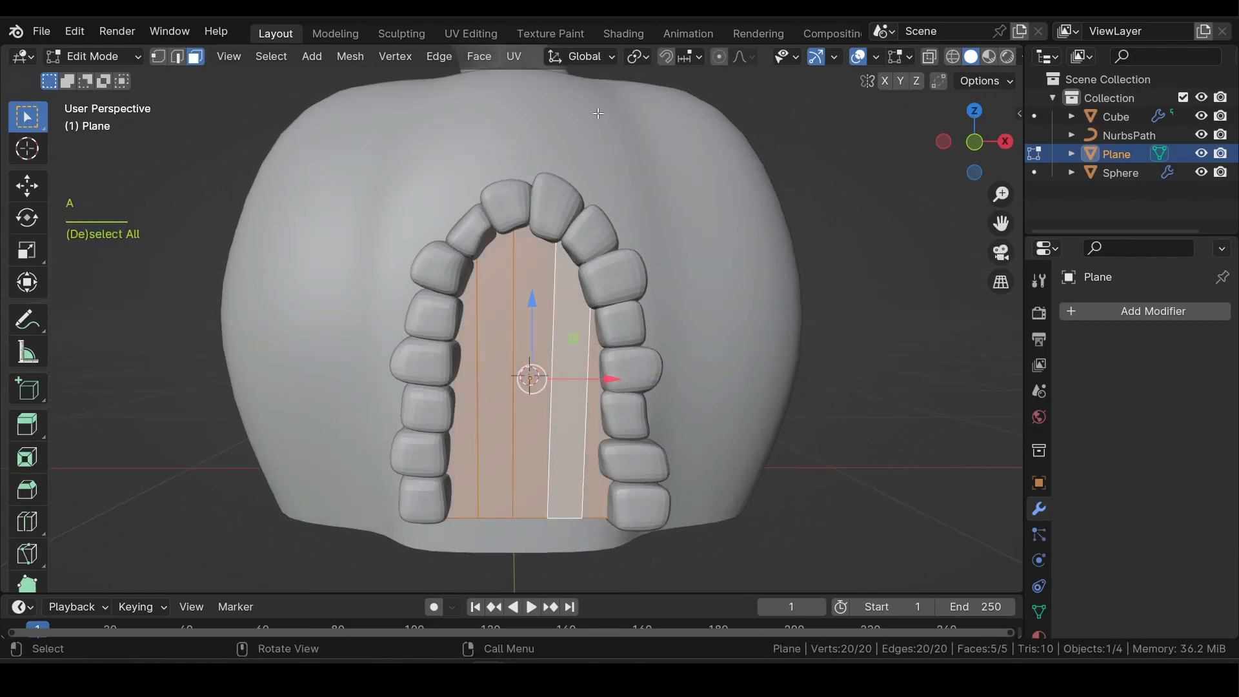
left_click(636, 57)
left_click(644, 143)
key("s")
key("x")
left_click(719, 287)
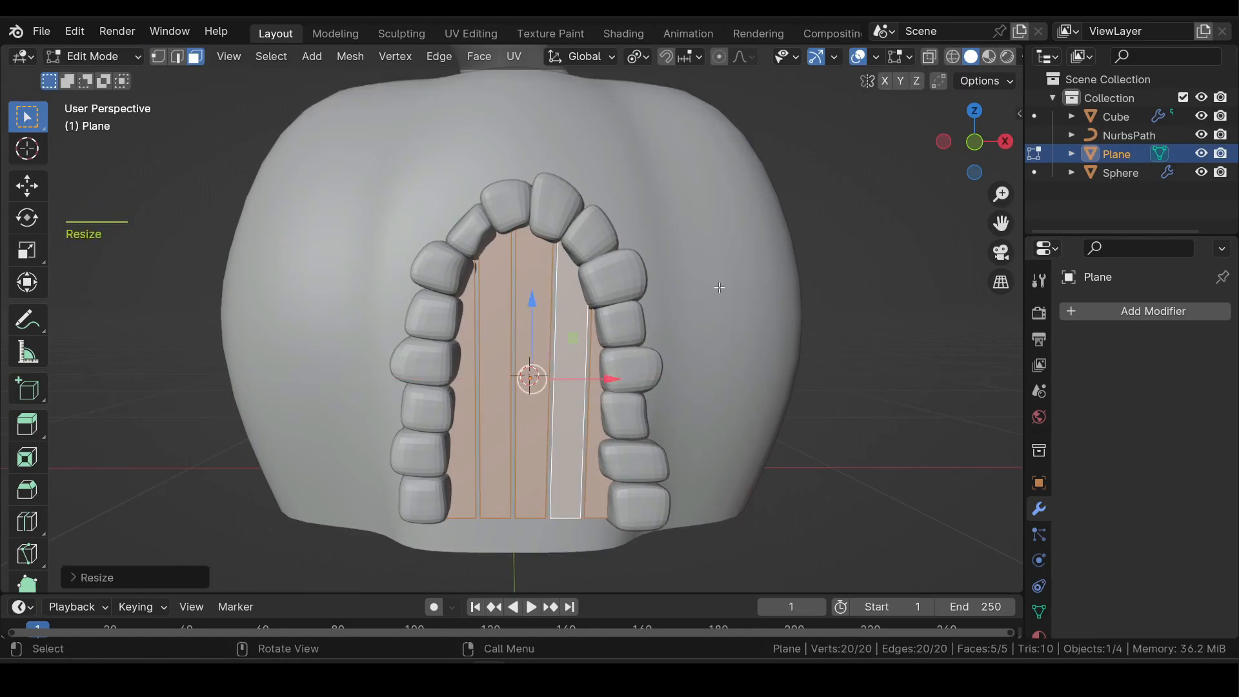
key("Tab")
scroll(637, 311, "down", 2)
middle_click_drag(636, 312, 610, 344)
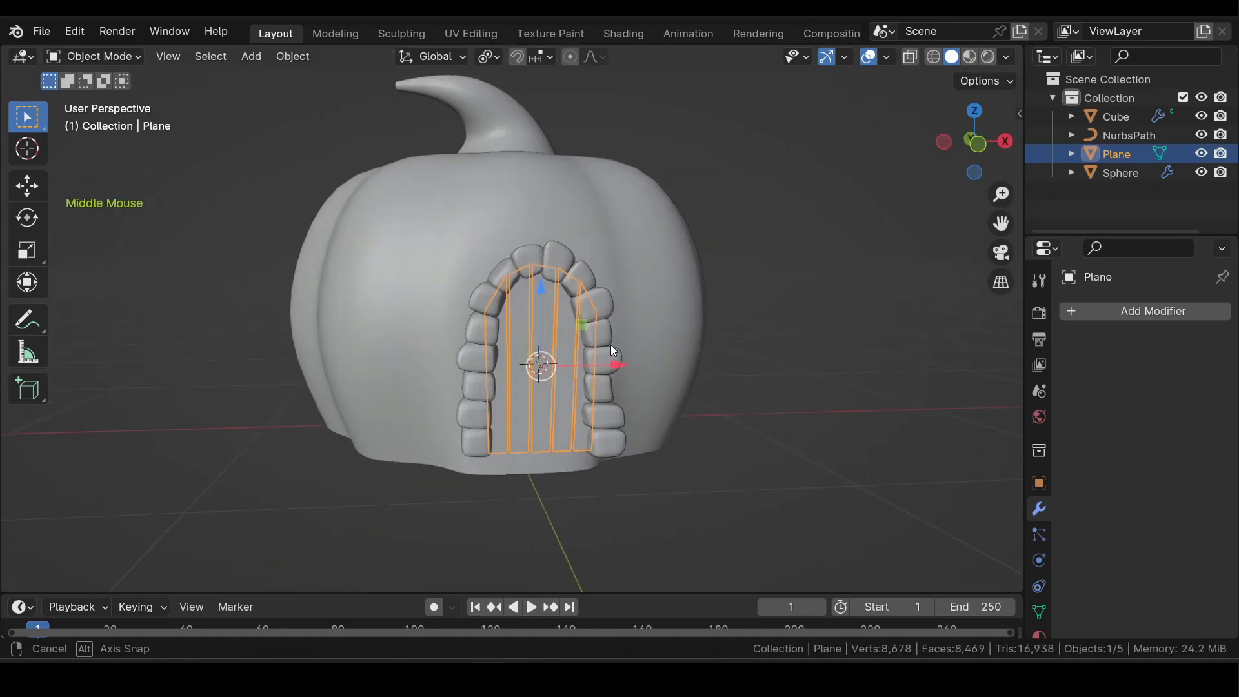
- Add a mesh circle on the upper door with X rotation 90° and radius 0.06 m
left_click(988, 152)
scroll(631, 310, "up", 4)
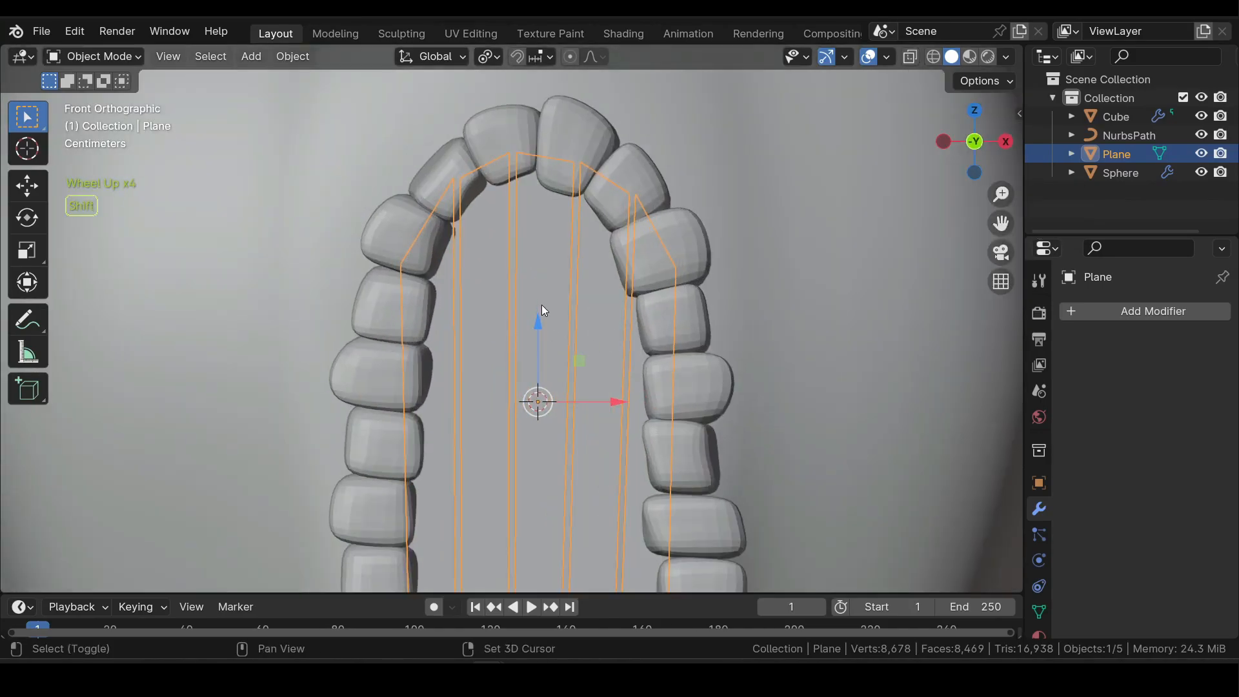
key("shift+a")
mouse_move(528, 296)
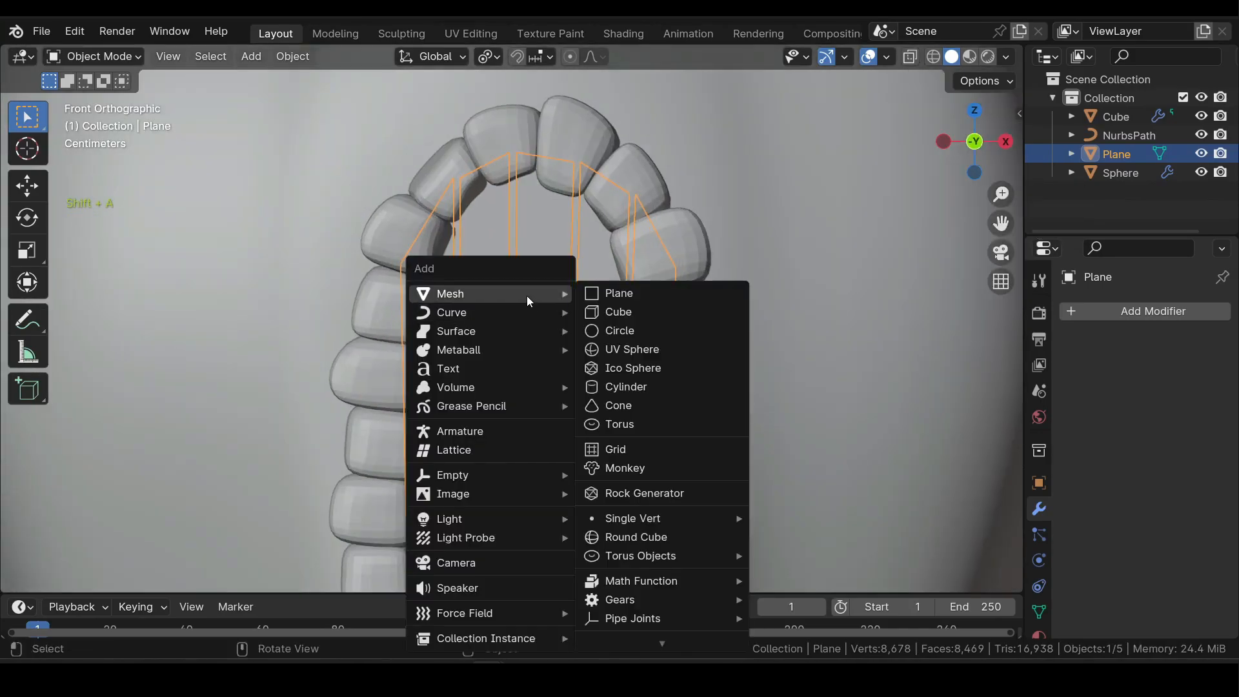
left_click(625, 330)
left_click(155, 577)
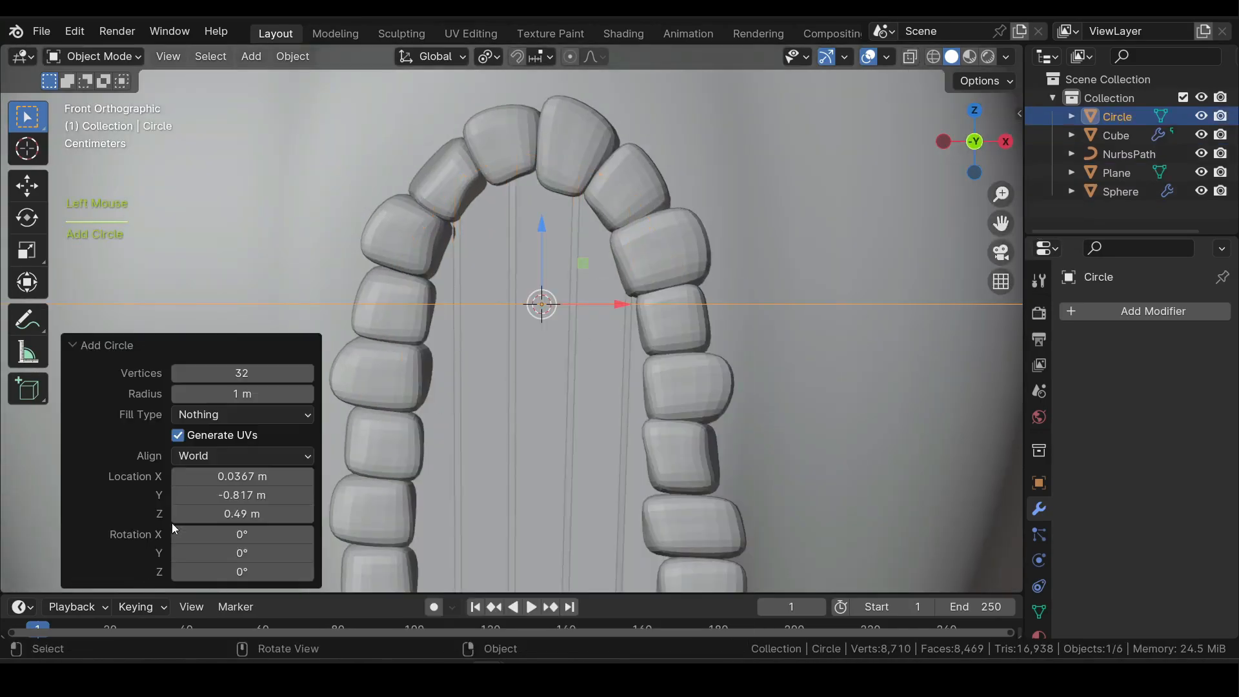
left_click(219, 535)
type("90")
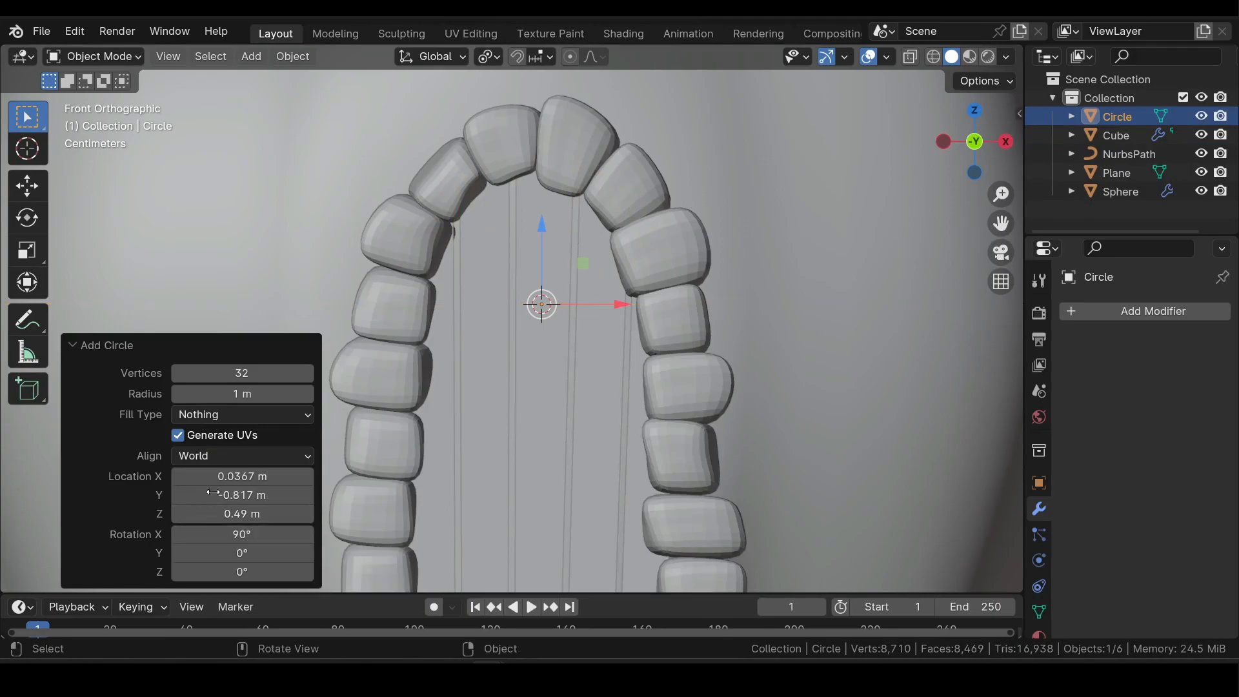
left_click_drag(241, 394, 510, 397)
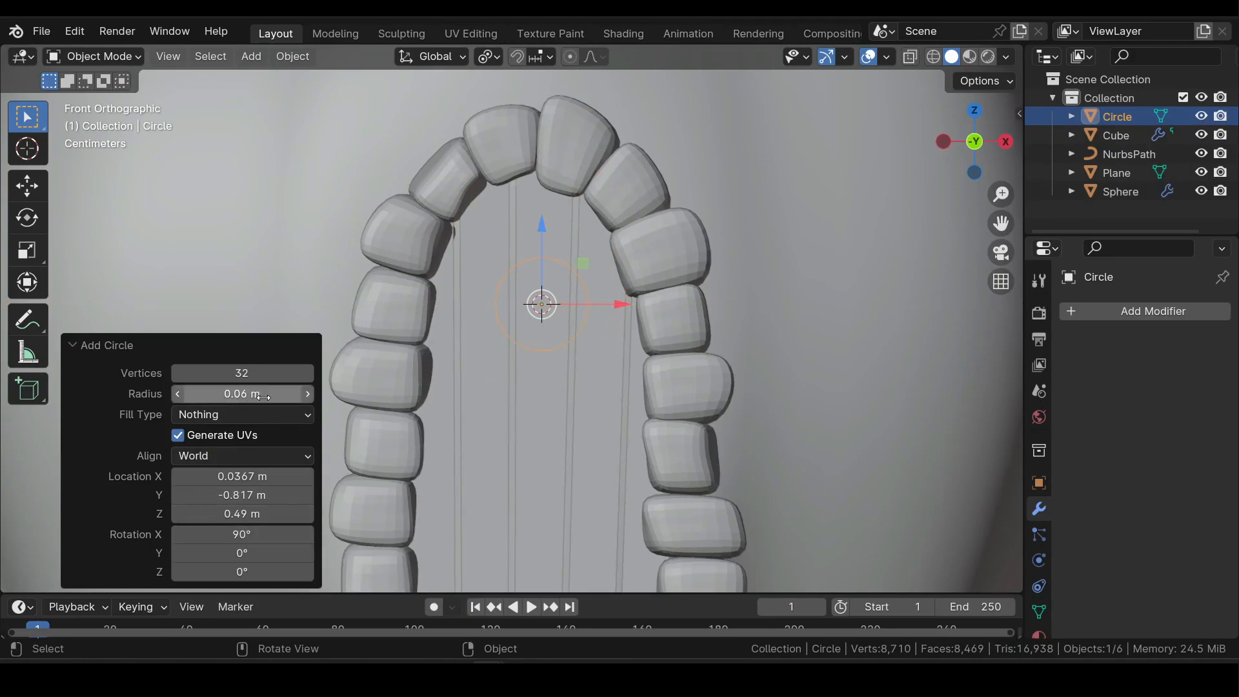
left_click(138, 347)
- Delete the circle's lower half, extrude its two ends down along Z and fill the outline as an arched window face
key("Tab")
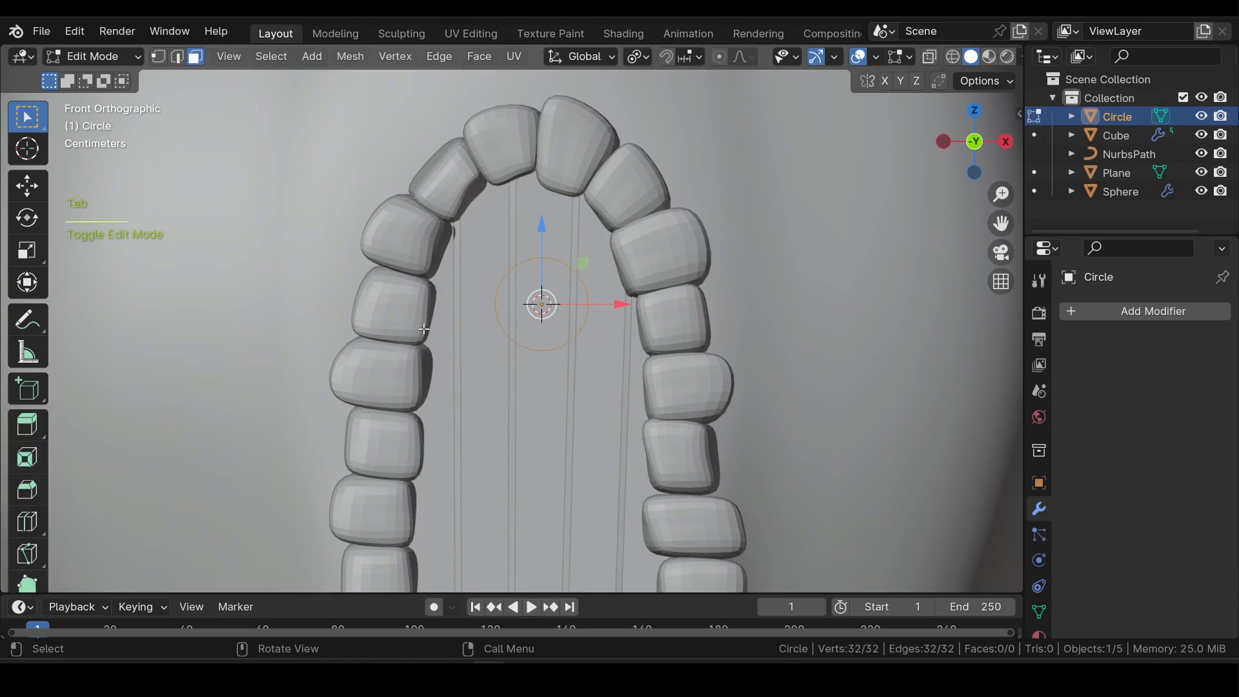
scroll(484, 353, "up", 3)
key("shift+z")
key("1")
left_click_drag(657, 305, 474, 388)
key("x")
left_click(508, 299)
left_click_drag(661, 285, 450, 349)
key("e")
key("z")
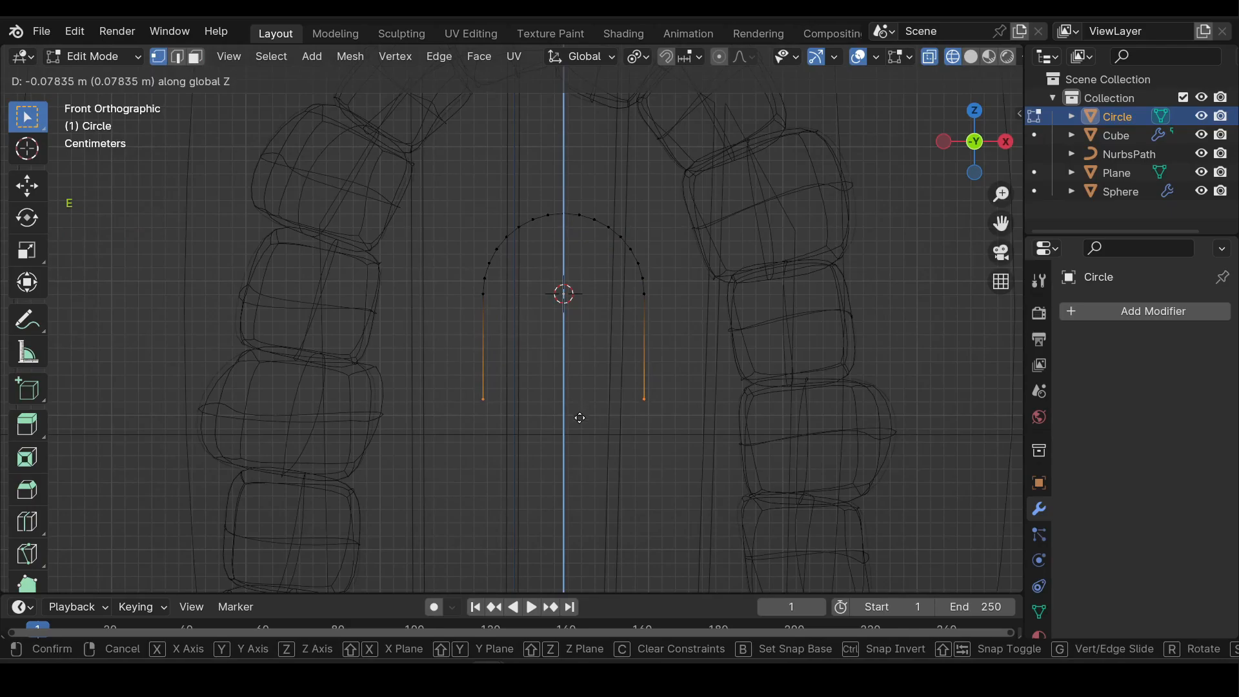
left_click(581, 428)
key("f")
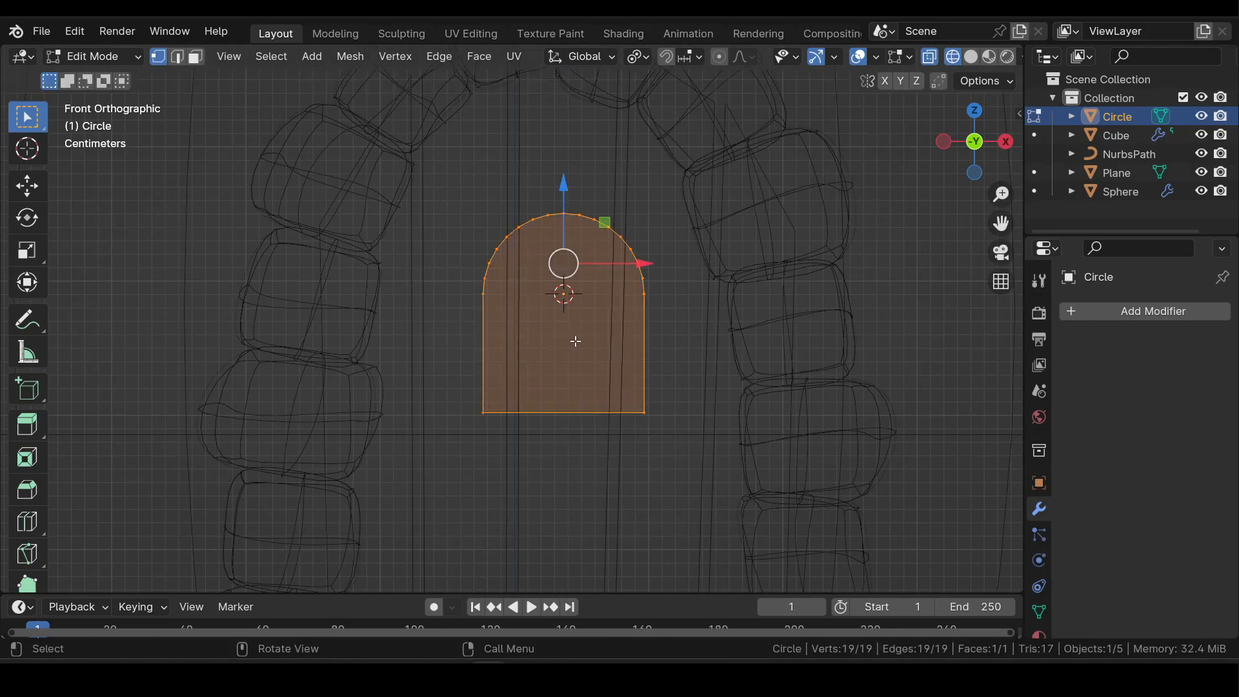
- Build a recessed window frame by extruding and insetting the arched face, and position it on the upper door
key("shift+z")
middle_click_drag(575, 341, 768, 361)
key("e")
left_click(753, 371)
key("i")
left_click(806, 371)
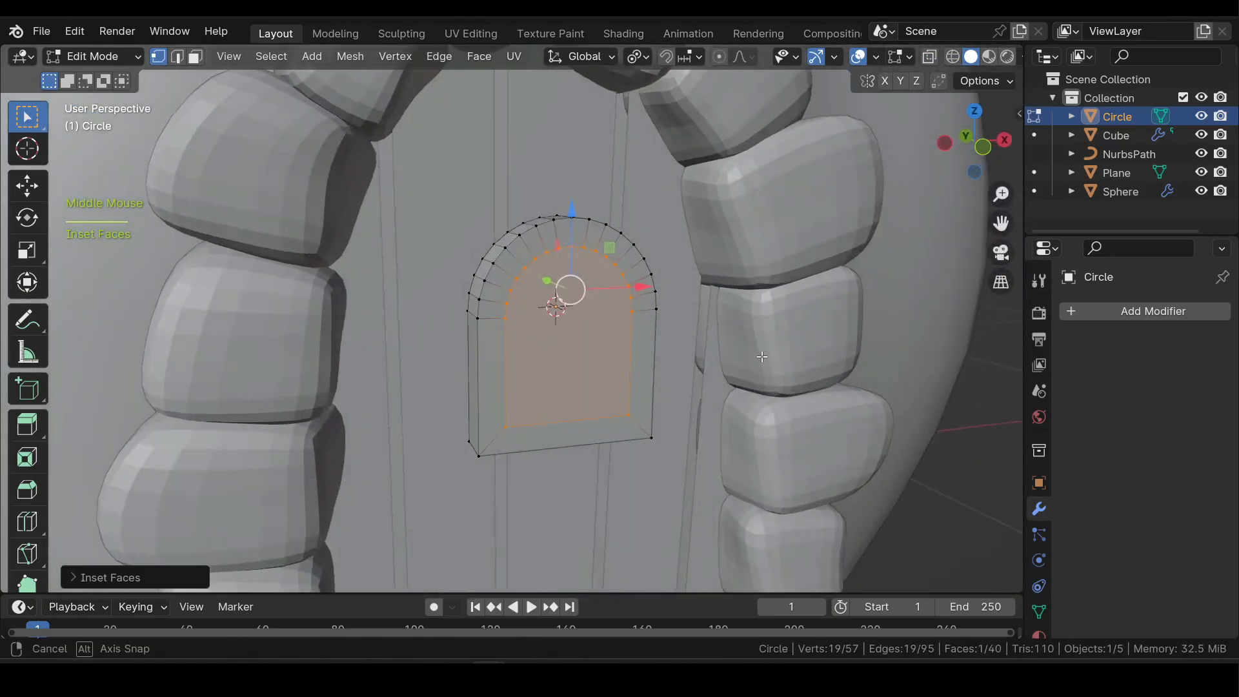
key("e")
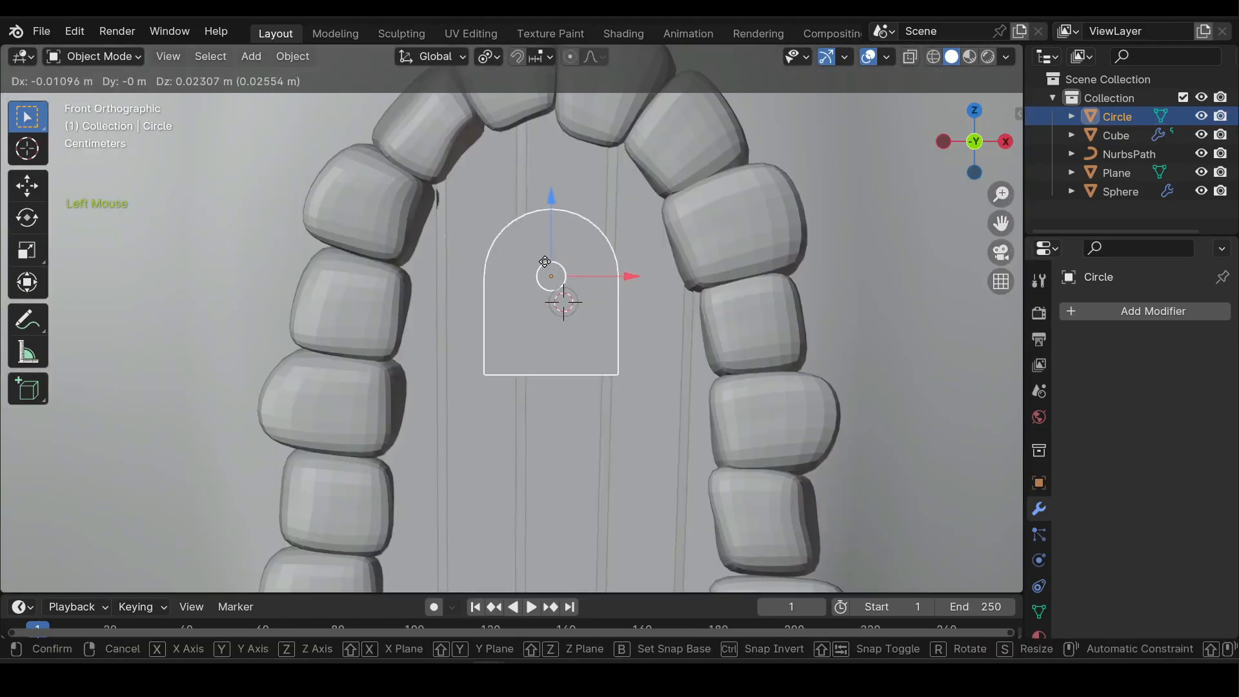
left_click(567, 284)
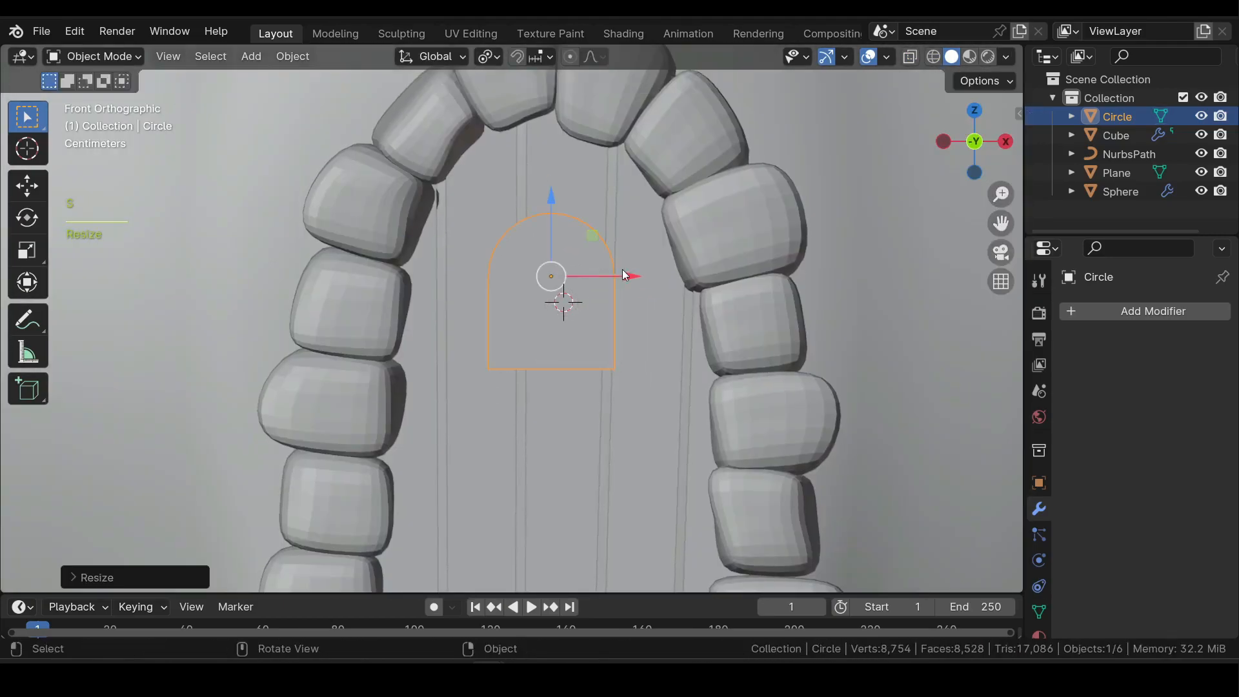
- Add a Bevel modifier to the window frame with an amount of 0.005 m and 2 segments
left_click(1096, 313)
mouse_move(1095, 315)
left_click(881, 329)
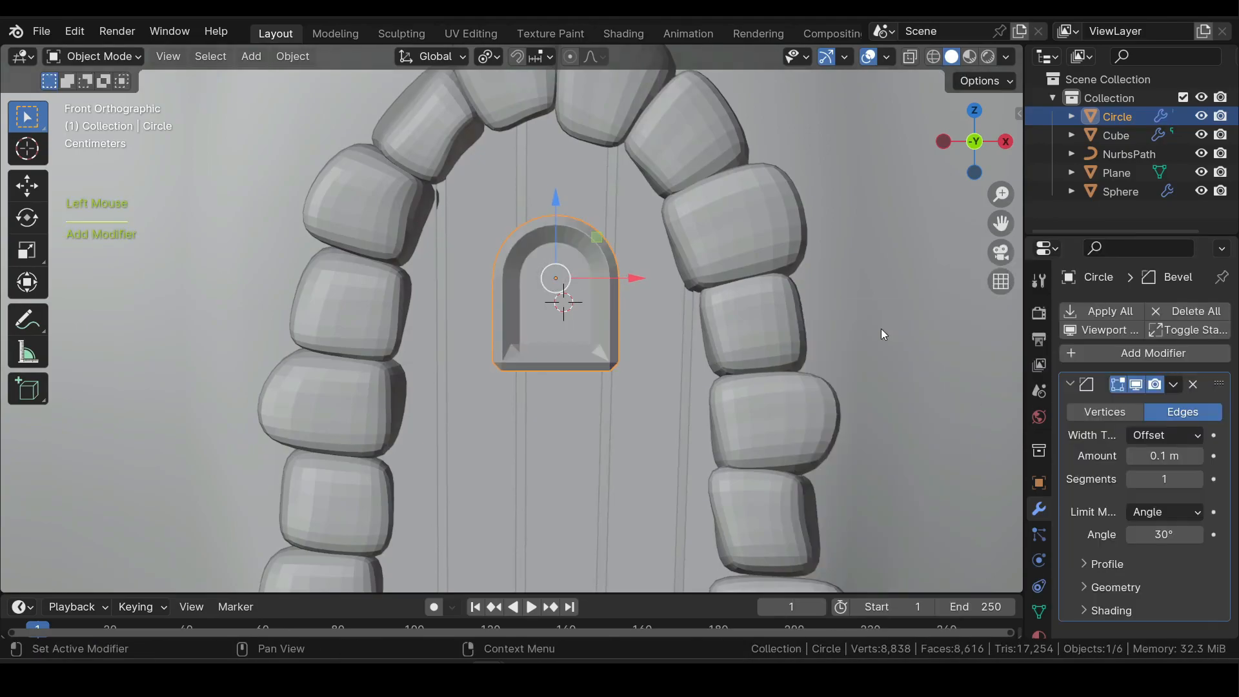
scroll(881, 328, "up", 2)
left_click_drag(1163, 455, 1190, 456, "shift")
left_click(1199, 478)
- Add a cube below the door window, scale it down and widen it along X into a crossboard spanning the door
scroll(688, 330, "down", 7)
right_click(527, 390, "shift")
key("shift+a")
mouse_move(493, 293)
left_click(620, 315)
key("Tab")
scroll(810, 369, "up", 8)
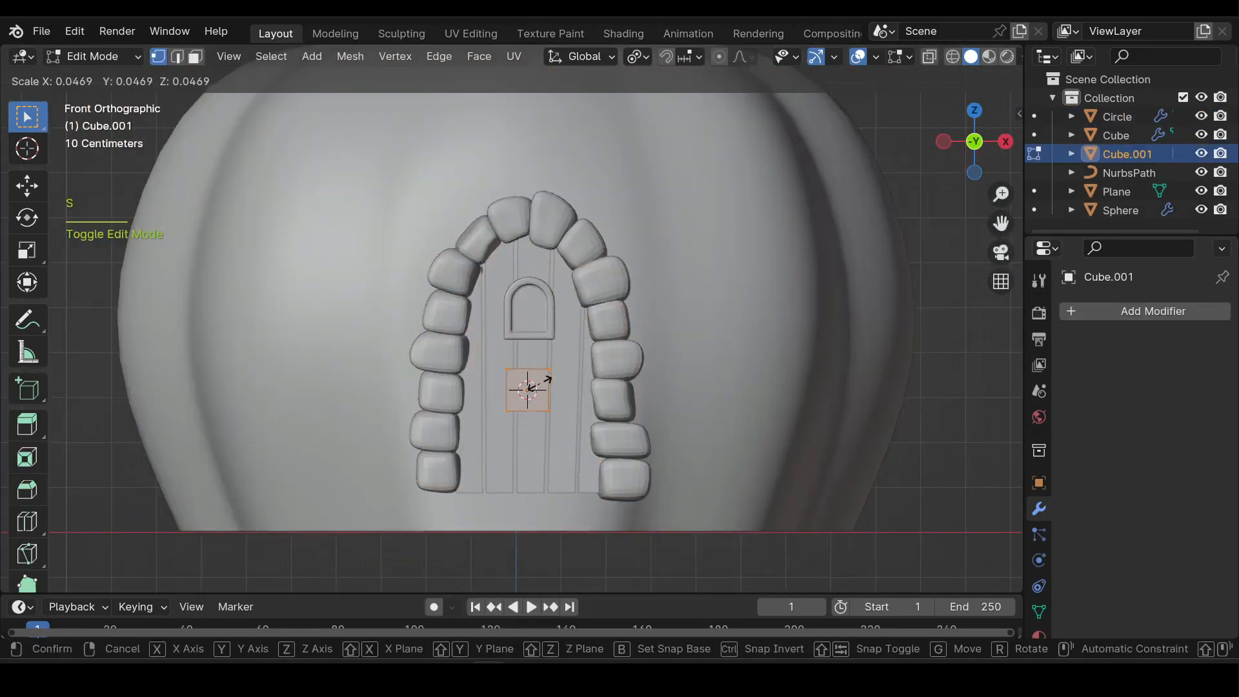
key("s")
key("x")
left_click(572, 288)
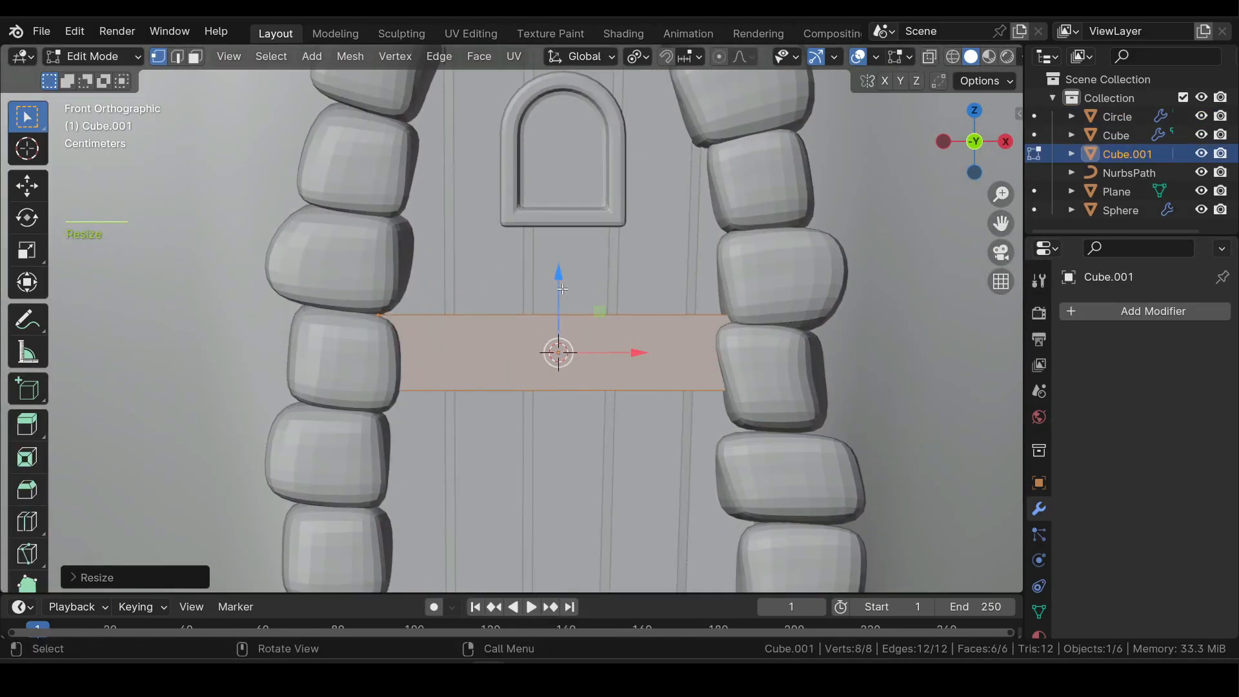
key("Tab")
- Copy the window frame's Bevel modifier to the door crossboard
middle_click_drag(553, 287, 578, 327)
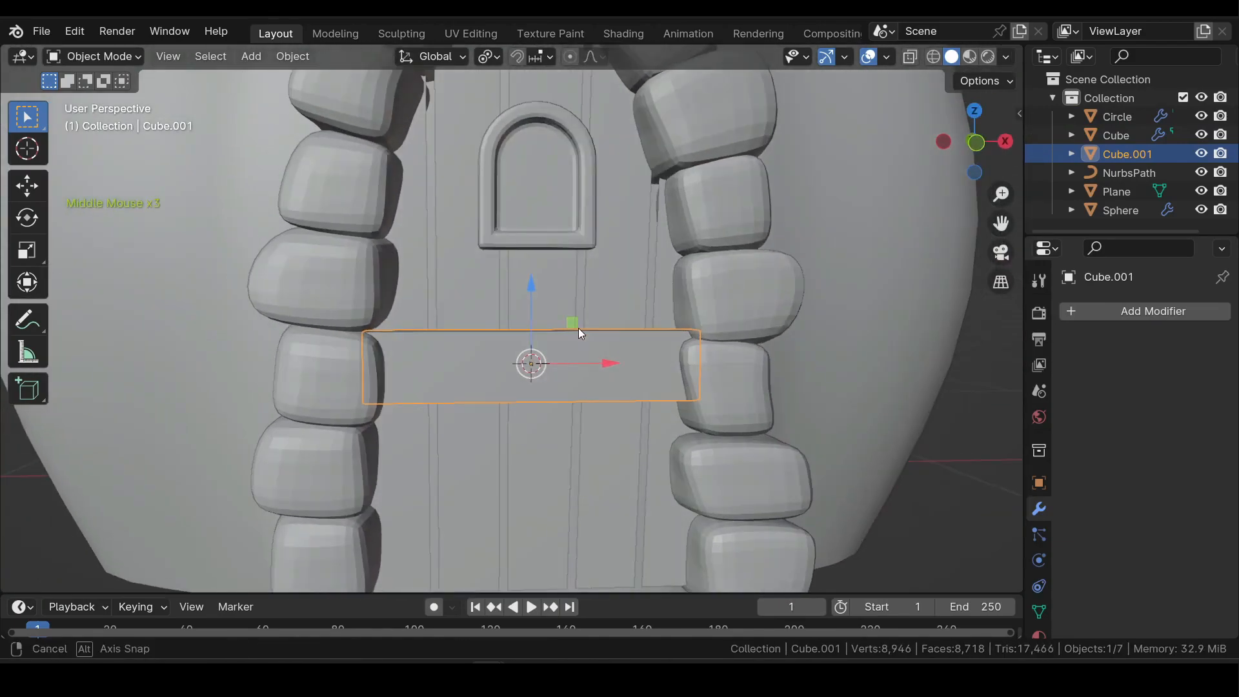
left_click(571, 205, "shift")
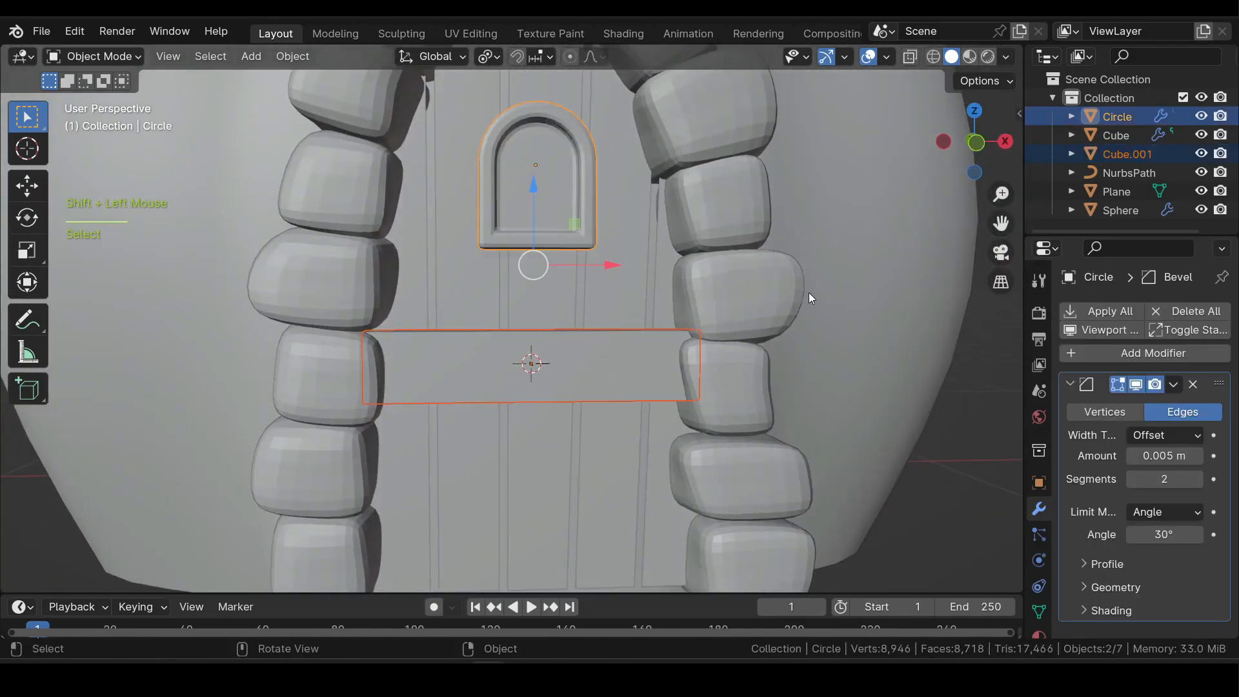
left_click(1173, 385)
left_click(1107, 443)
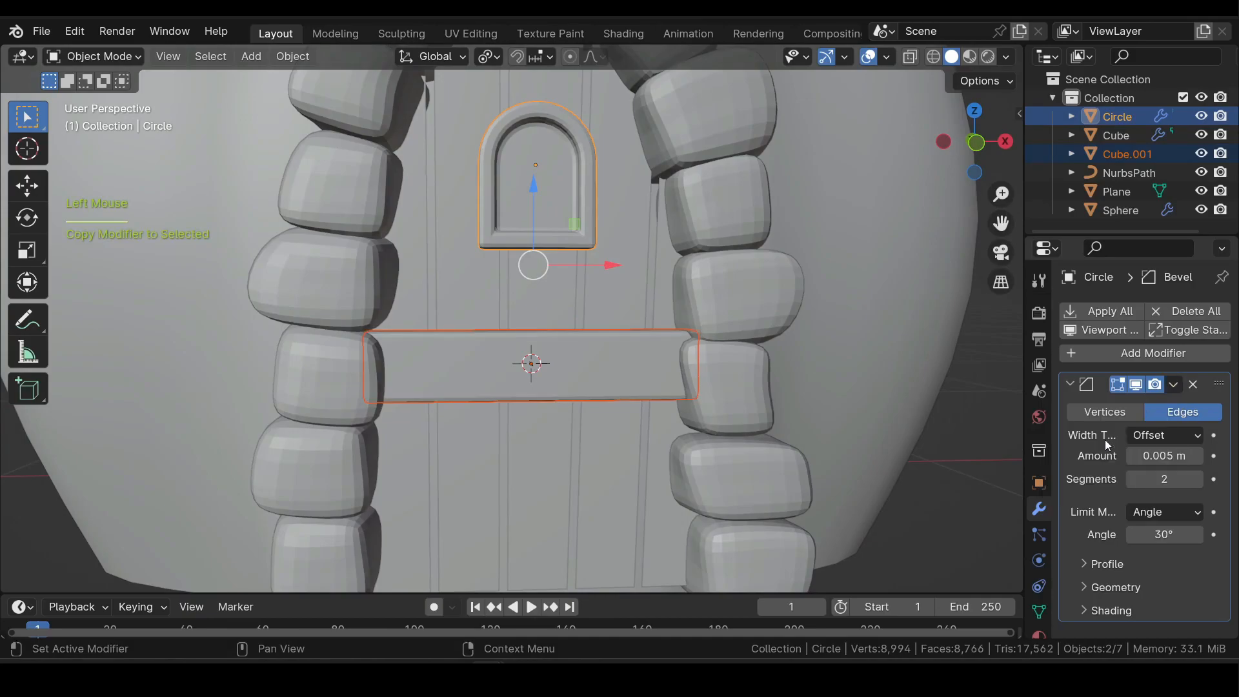
- Place the 3D cursor at the crossboard's left end and add a text object there with X rotation 90°
left_click(652, 374)
key("KP_1")
right_click(549, 318, "shift")
key("shift+a")
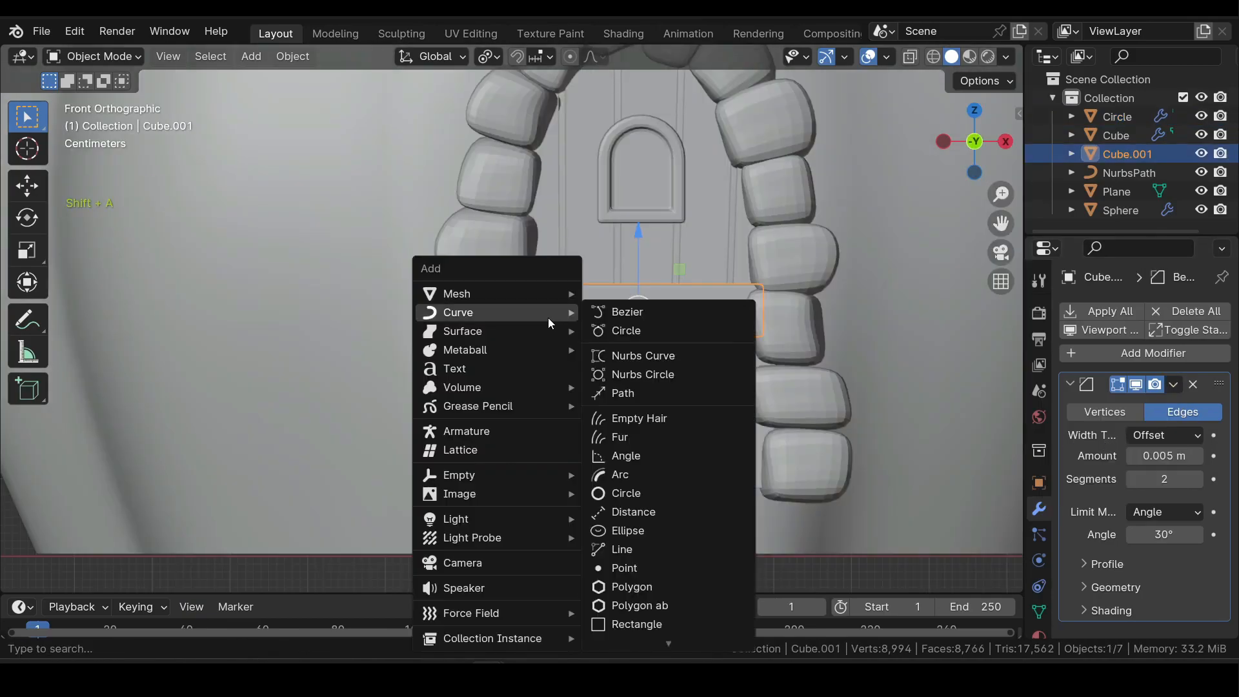
left_click(491, 369)
left_click(107, 574)
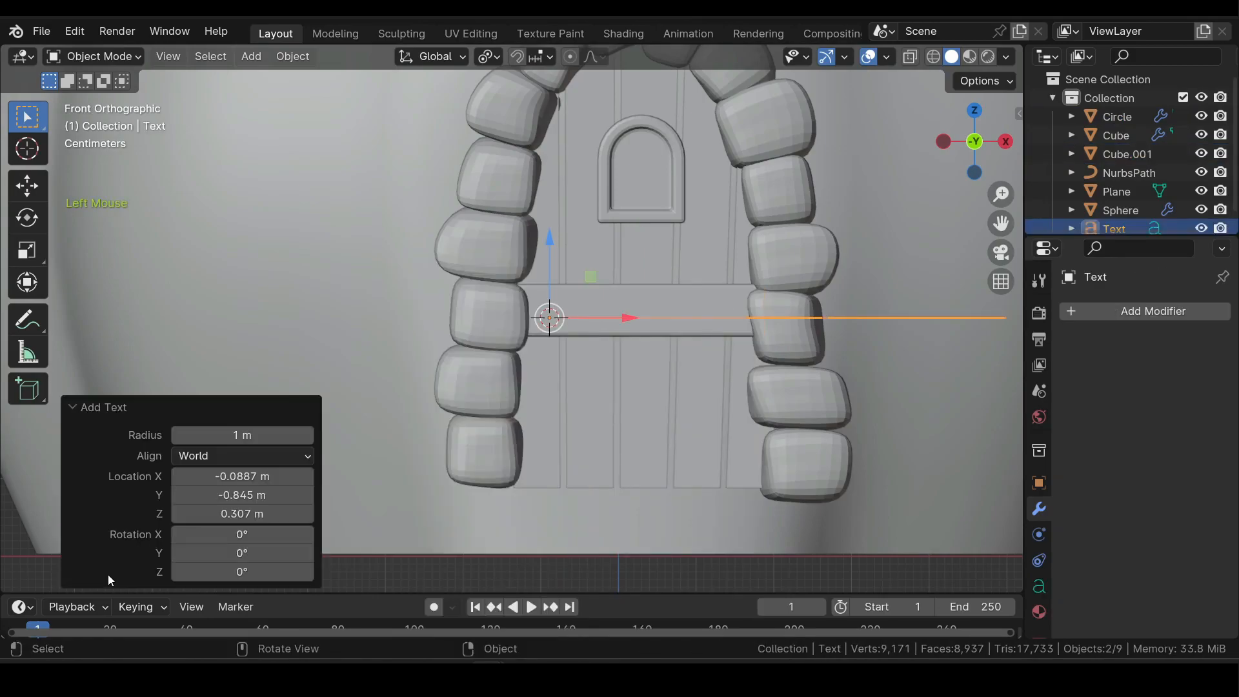
left_click(242, 534)
type("90")
key("Return")
scroll(691, 287, "down", 2)
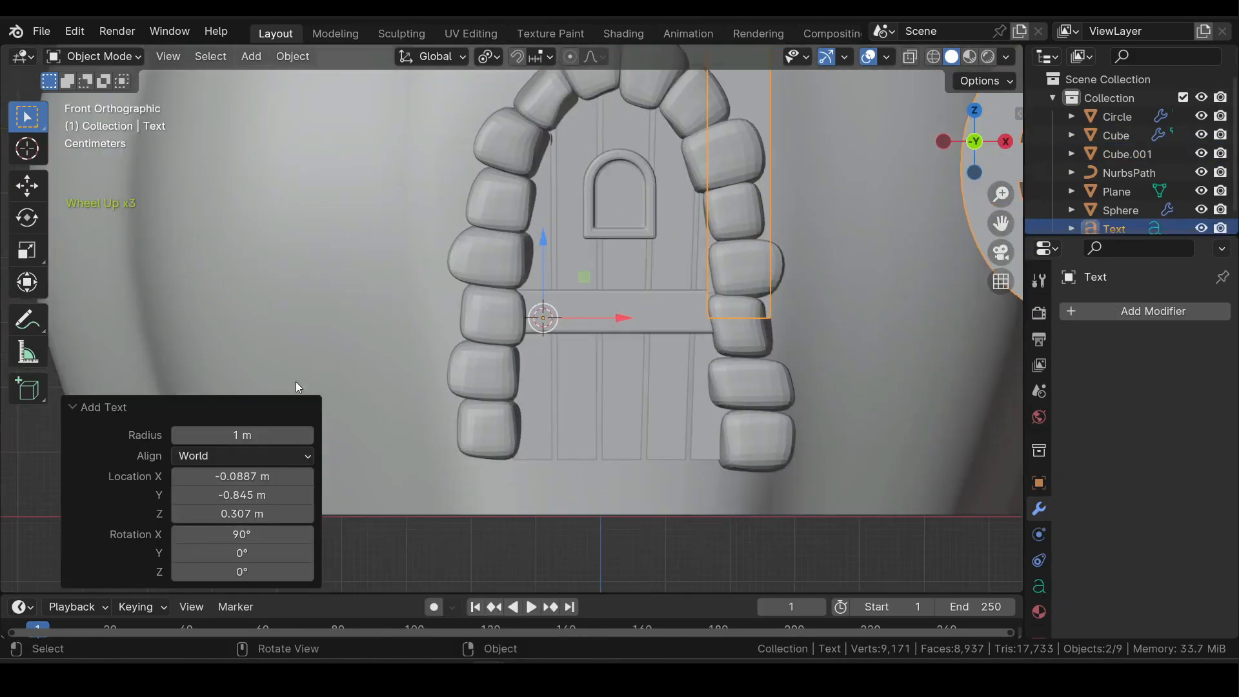
- Scale the text object down until it fits within the height of the door's crossboard
left_click(291, 407)
key("s")
scroll(645, 291, "up", 2)
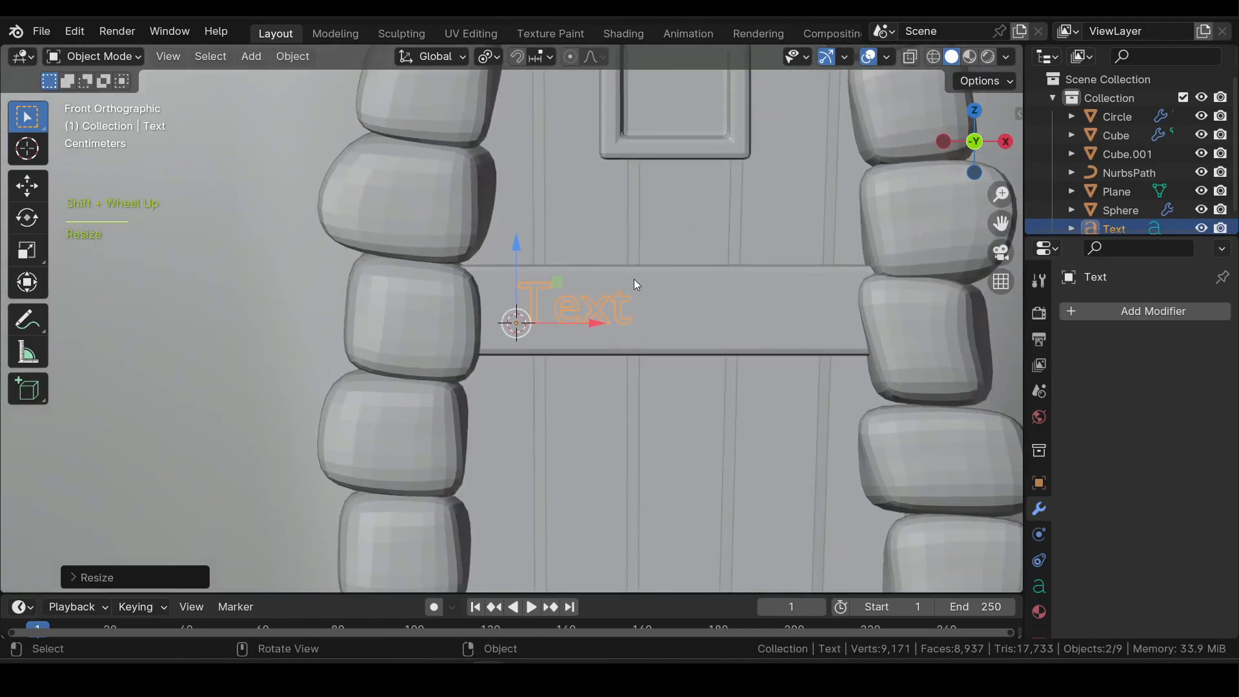
left_click(656, 285)
- Load a different font file as the text object's Regular font
left_click(1036, 586)
scroll(1083, 478, "down", 8)
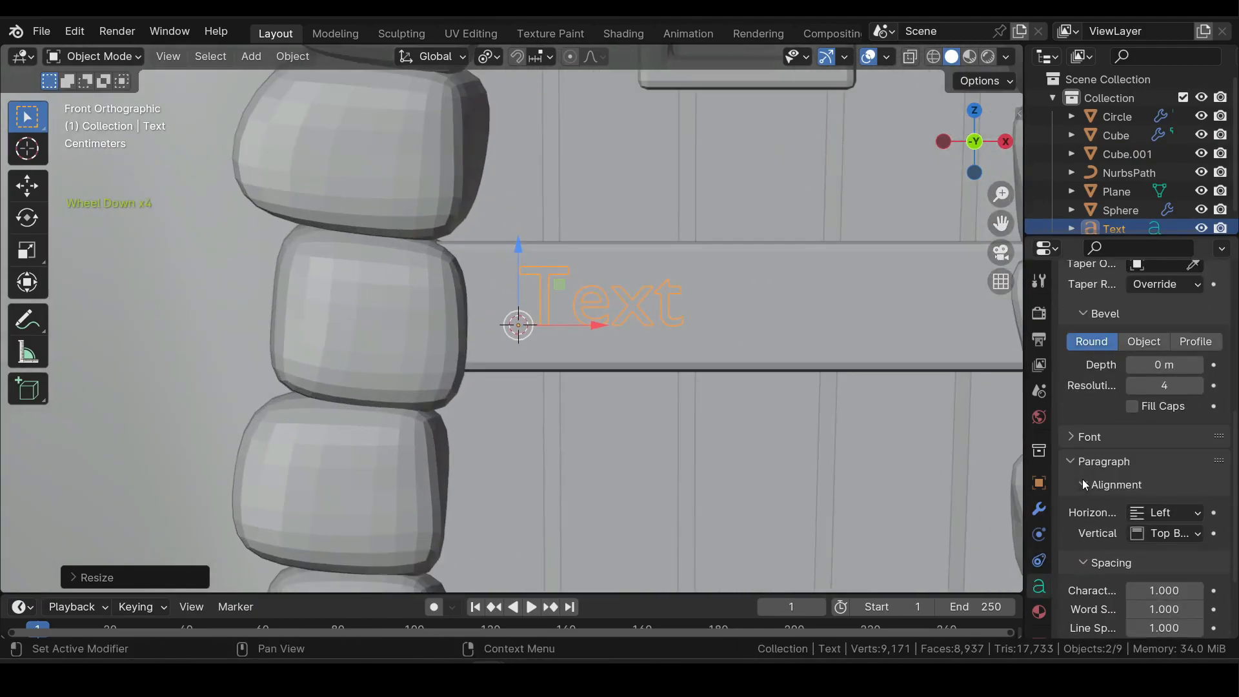
scroll(1083, 478, "up", 4)
left_click(1079, 474)
scroll(1081, 470, "down", 3)
left_click(1200, 388)
scroll(976, 346, "down", 15)
scroll(977, 346, "down", 1)
left_click(568, 317)
left_click(909, 570)
middle_click_drag(651, 346, 671, 385)
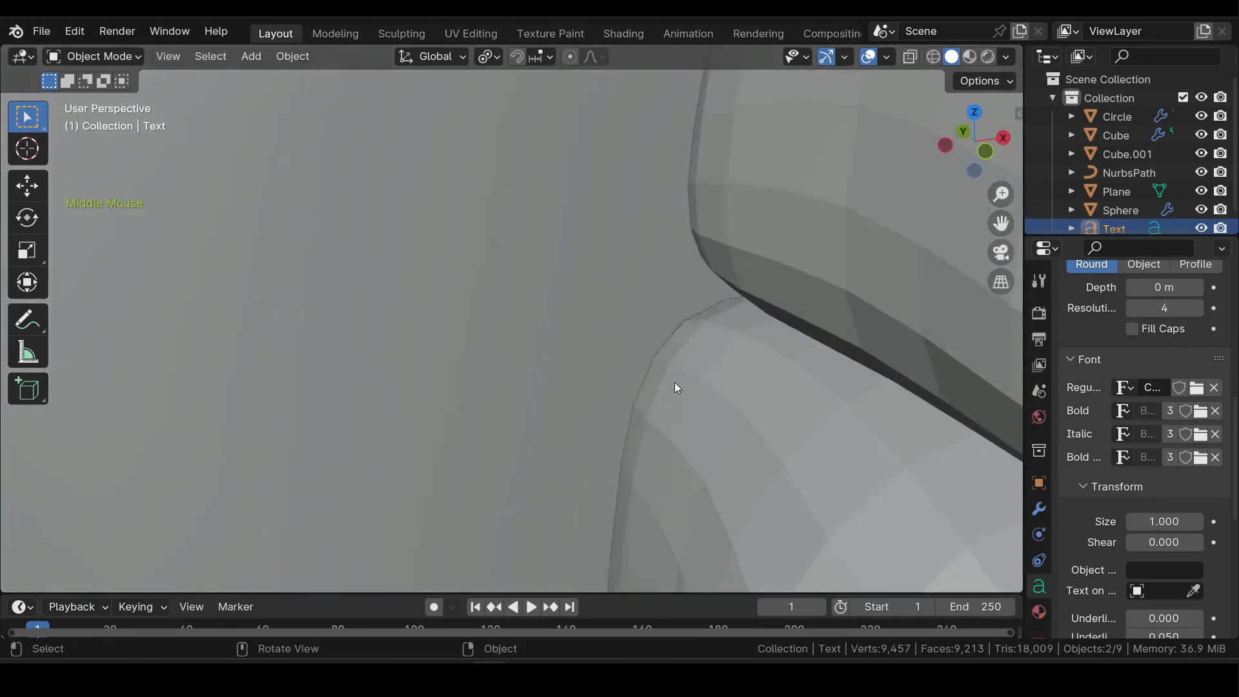
scroll(671, 386, "down", 4)
left_click_drag(631, 390, 641, 395)
middle_click_drag(693, 387, 663, 372)
scroll(663, 371, "up", 1)
- Replace the sign's default text with "KEEP OUT" in capitals
key("Tab")
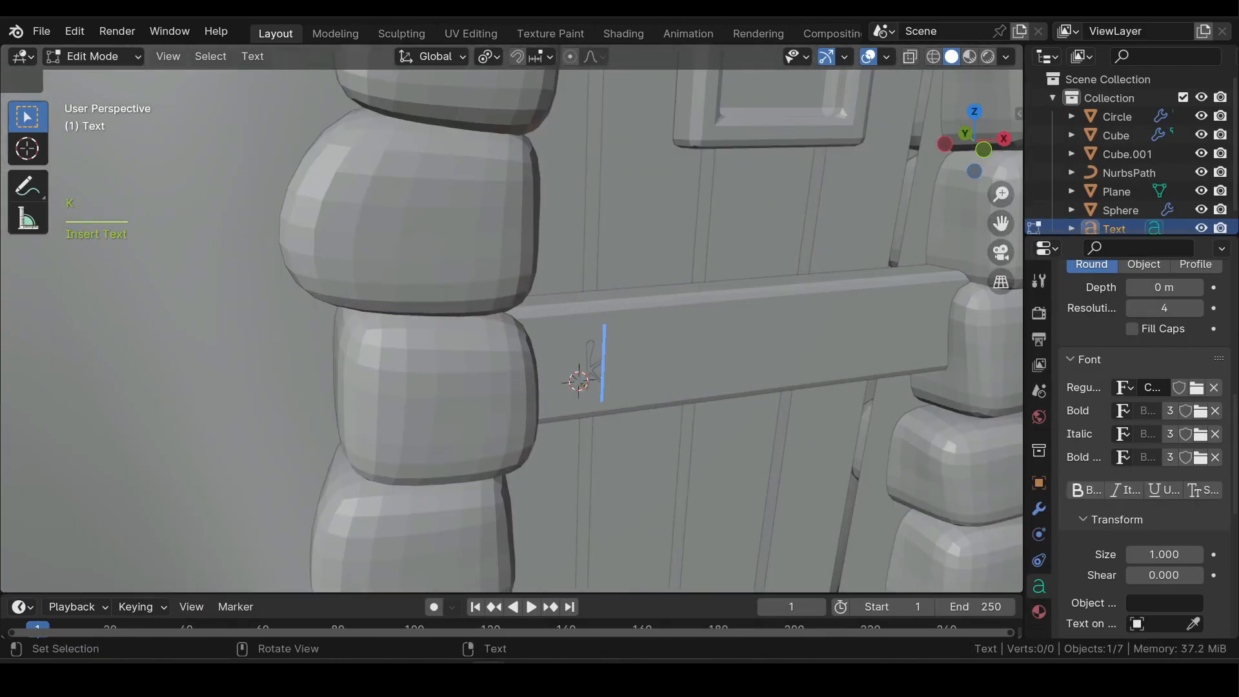
key("Caps_Lock")
type("KEEP OUT")
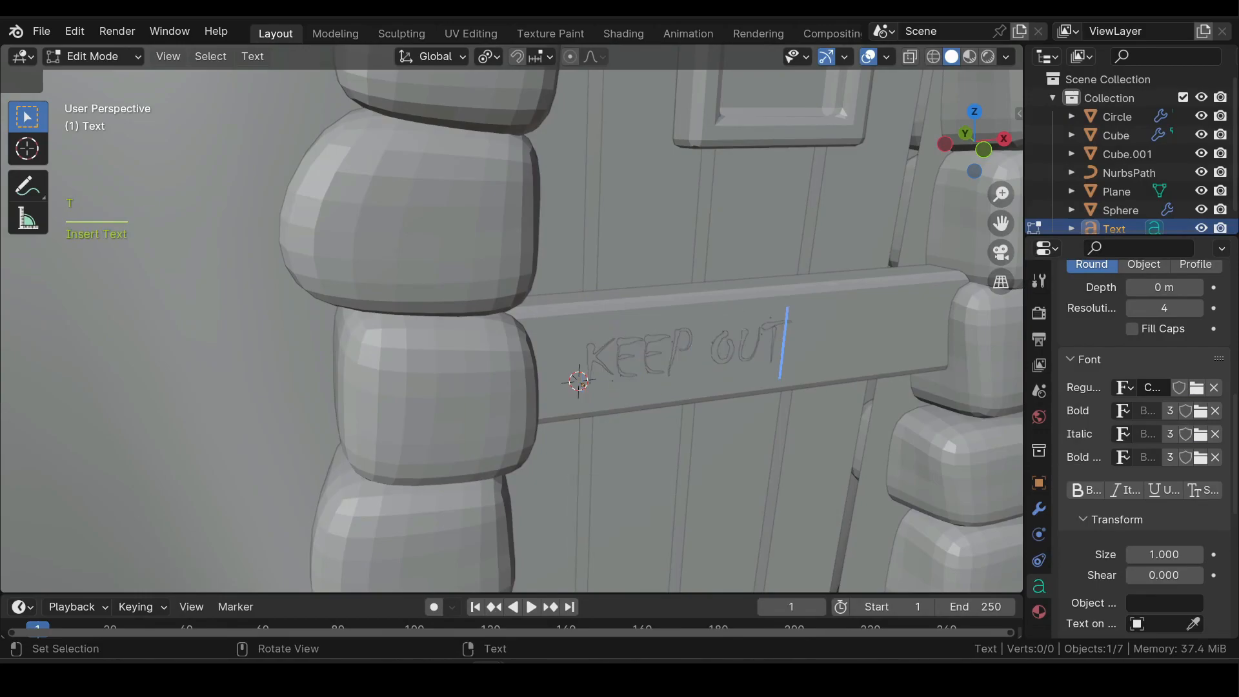
key("Tab")
- Give the sign text a round bevel with a depth of 0.04 m and a resolution of 1
middle_click_drag(832, 337, 818, 333)
scroll(819, 333, "up", 5)
scroll(1082, 451, "down", 1)
scroll(1083, 451, "up", 8)
left_click_drag(1155, 455, 1194, 454)
left_click(1133, 474)
left_click(1133, 474)
left_click(1133, 475)
left_click(981, 151)
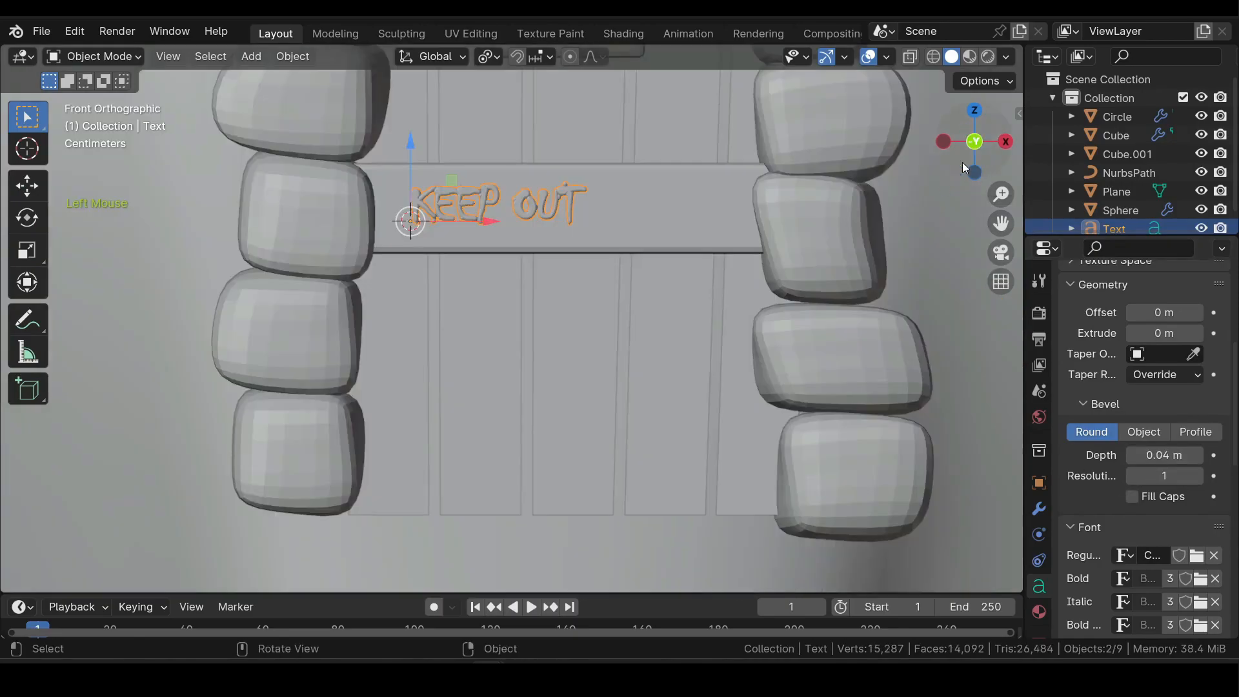
- Set the sign text's character spacing to 1.500, then rescale and shift the text along X to fill the crossboard
scroll(1120, 544, "down", 15)
left_click_drag(1164, 482, 1200, 482)
key("s")
left_click(874, 362)
left_click_drag(463, 264, 442, 263)
left_click_drag(1164, 482, 1126, 482, "shift")
key("s")
right_click(702, 367)
- Inset and extrude the pumpkin face left of the door into a window recess, then inset the recessed face by about 0.033 m
scroll(599, 285, "down", 8)
middle_click_drag(599, 285, 592, 369, "shift")
scroll(592, 370, "down", 2)
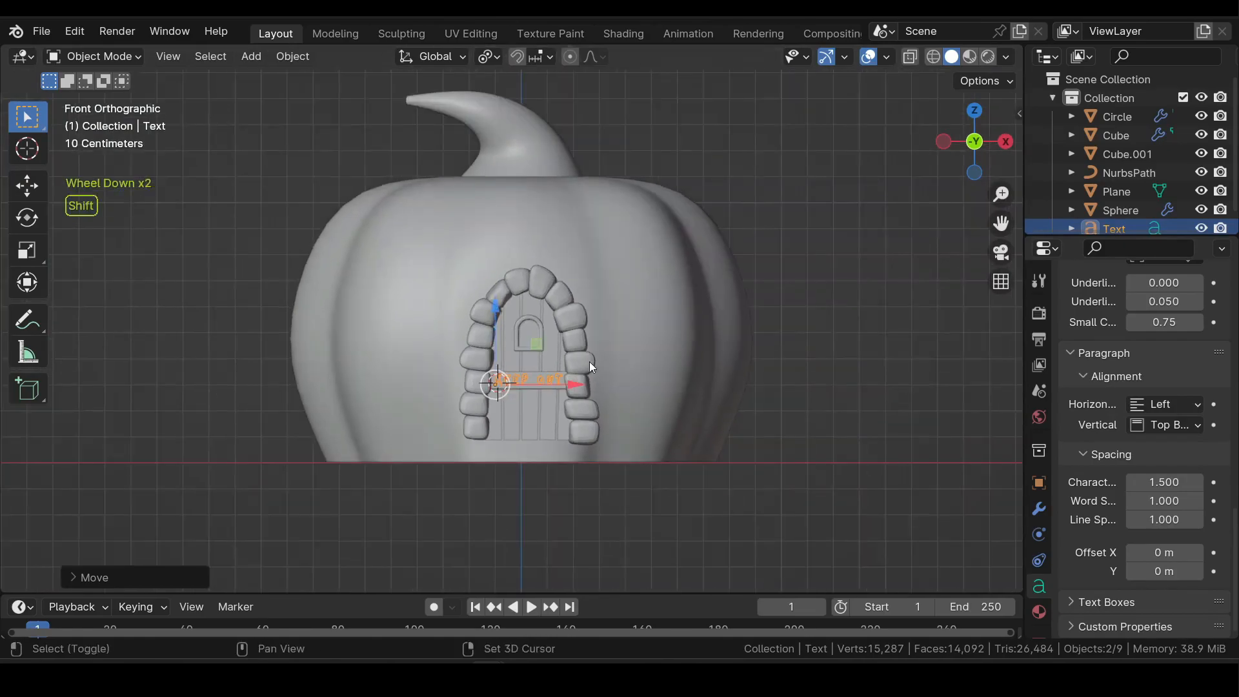
left_click(405, 312)
key("Tab")
scroll(385, 311, "up", 2)
left_click(385, 311)
key("3")
left_click(358, 307)
key("i")
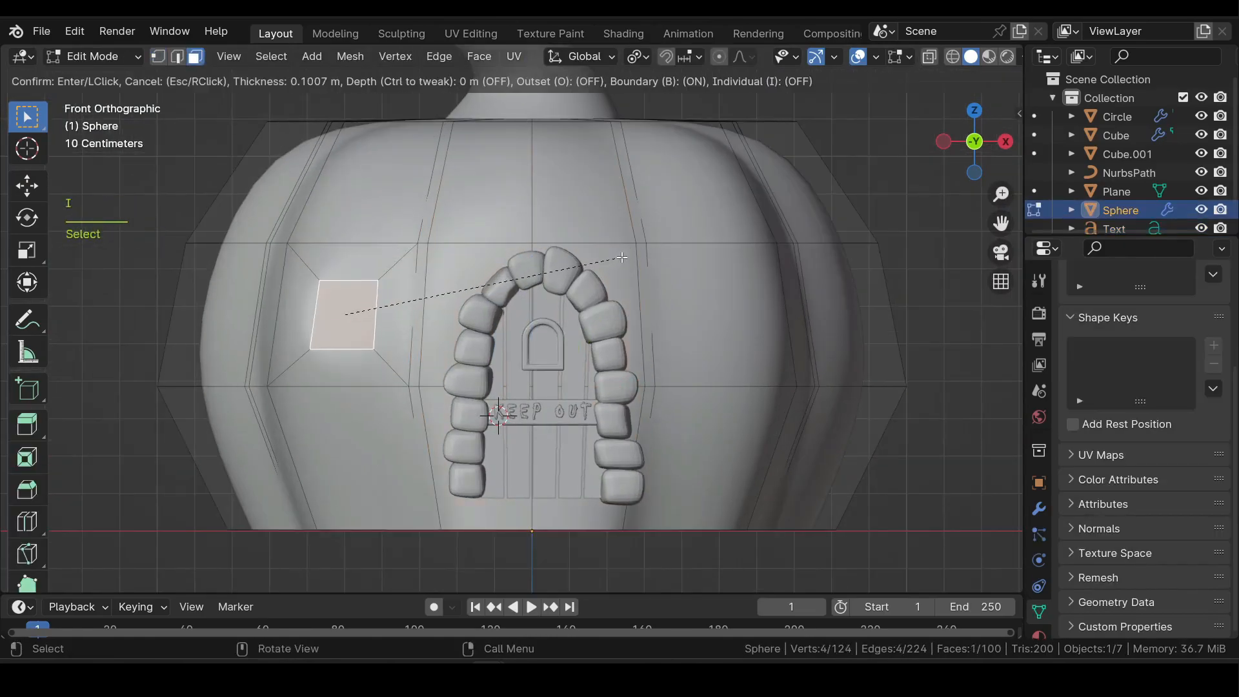
left_click(485, 269)
key("e")
left_click(487, 272)
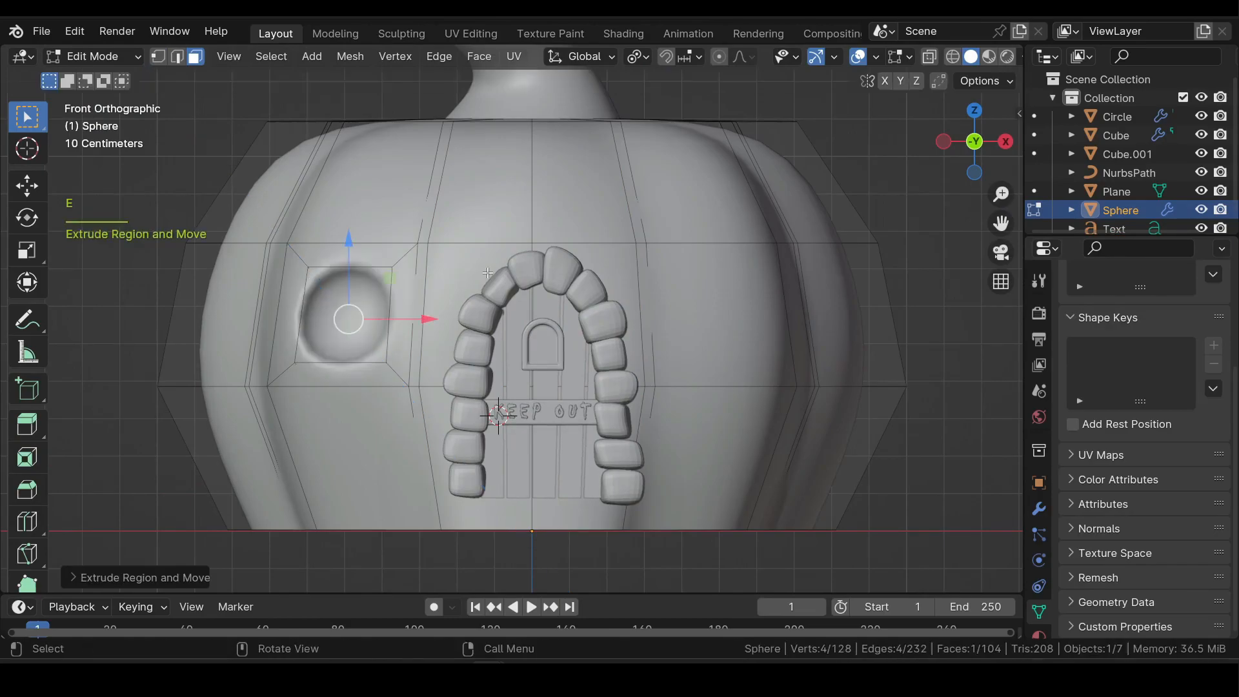
key("i")
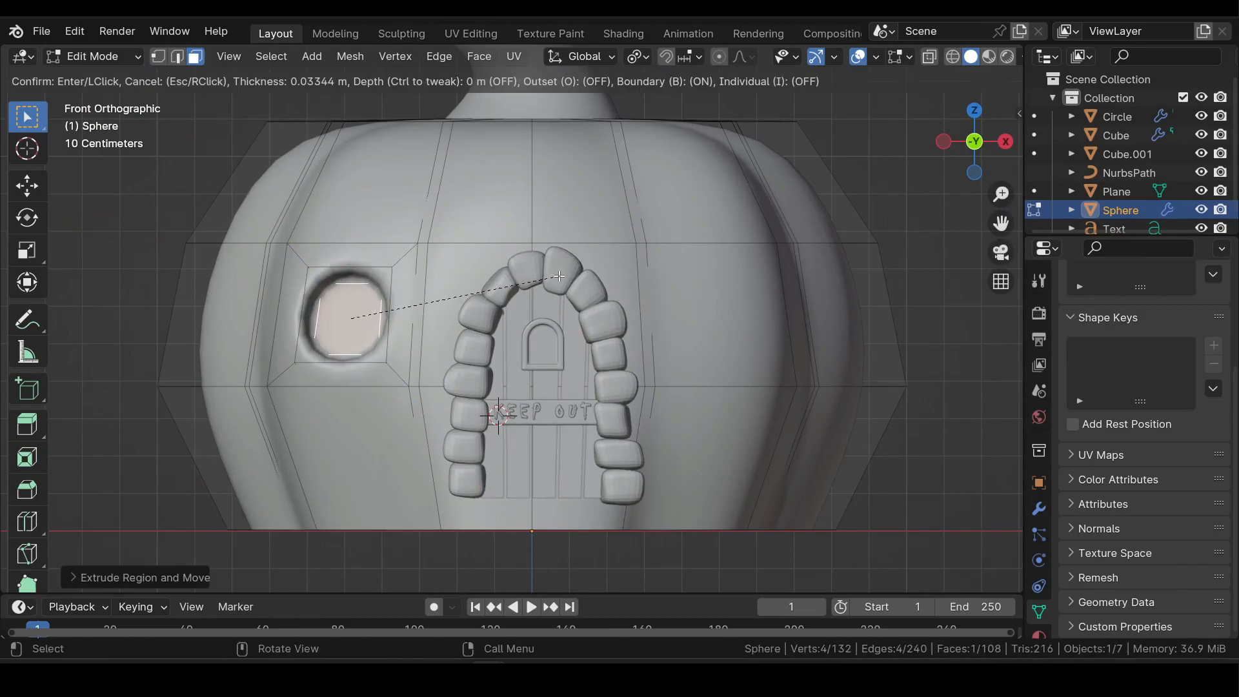
left_click(559, 276)
- Move the window recess's corner vertices in wireframe front view to form a roughly triangular eye-shaped window with a narrow top
scroll(554, 294, "up", 2)
middle_click_drag(382, 311, 556, 288, "shift")
key("1")
key("shift+z")
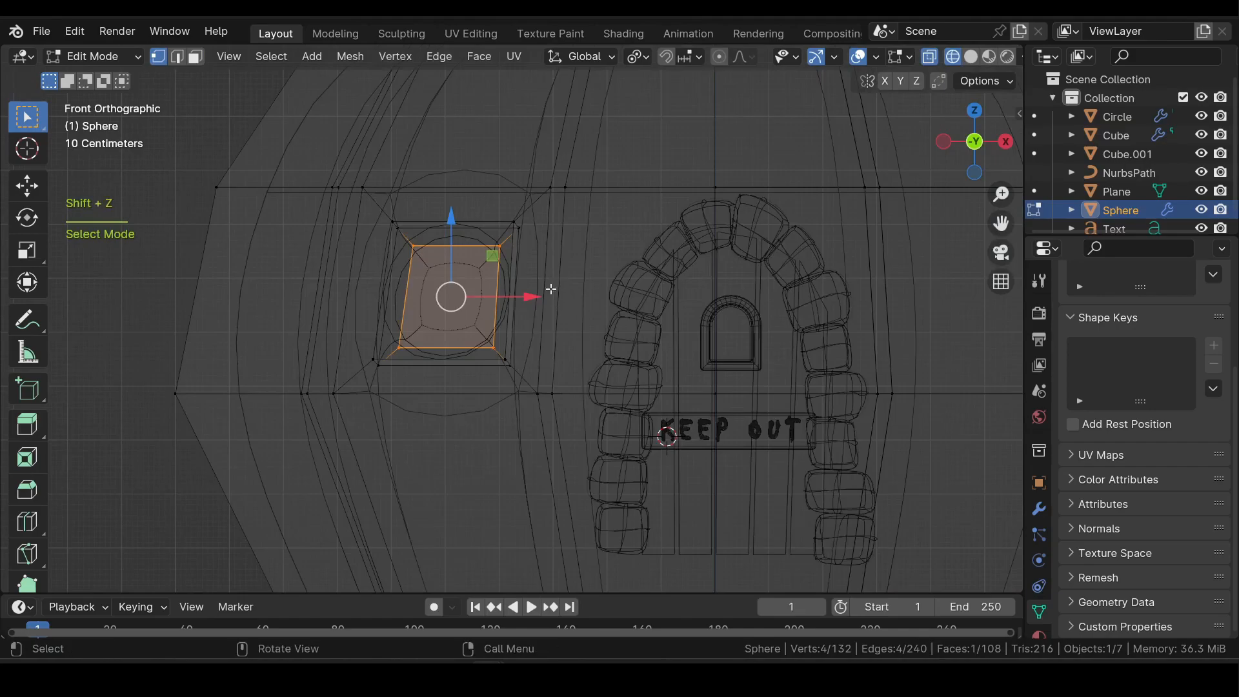
left_click_drag(480, 331, 369, 367)
left_click_drag(376, 202, 428, 229)
left_click_drag(571, 206, 484, 275)
left_click_drag(554, 232, 544, 228)
- Delete all vertices of the pumpkin mesh on the side right of the centre line
left_click_drag(542, 196, 823, 537)
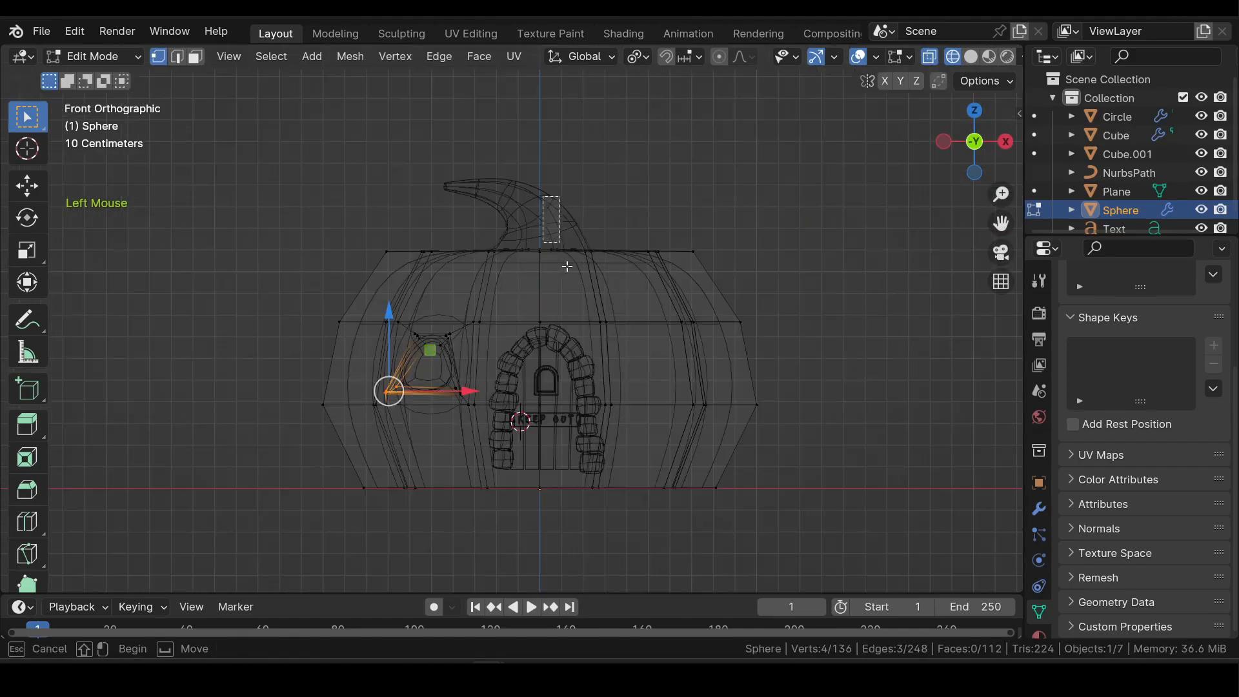
key("x")
left_click(792, 509)
key("shift+z")
scroll(903, 510, "down", 1)
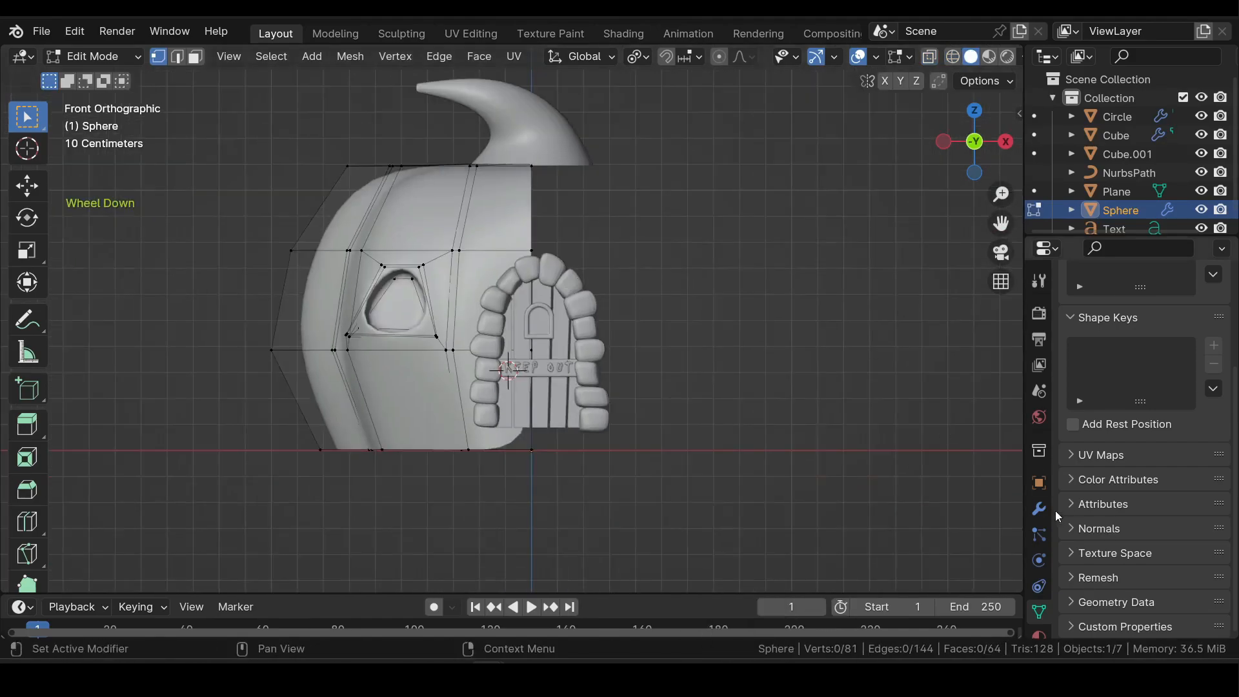
- Add an X-axis Mirror modifier to the pumpkin, place it before the Subdivision modifier and apply it
left_click(1039, 508)
left_click(1075, 355)
mouse_move(1075, 356)
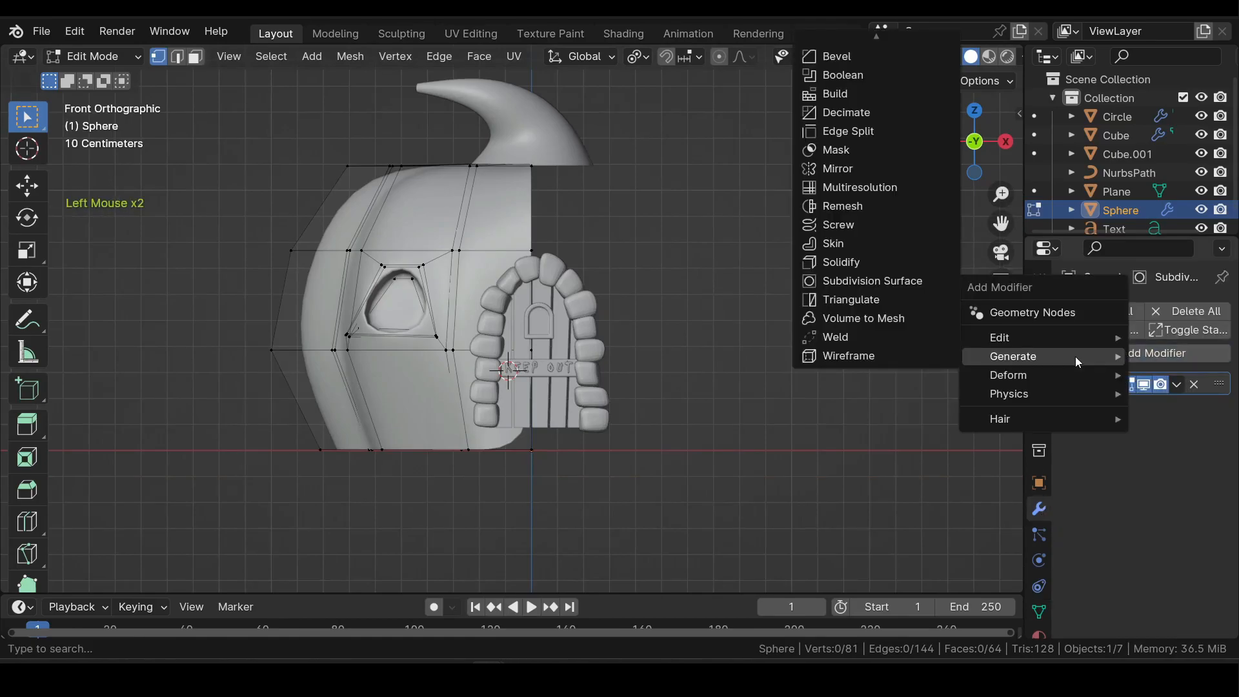
left_click(868, 167)
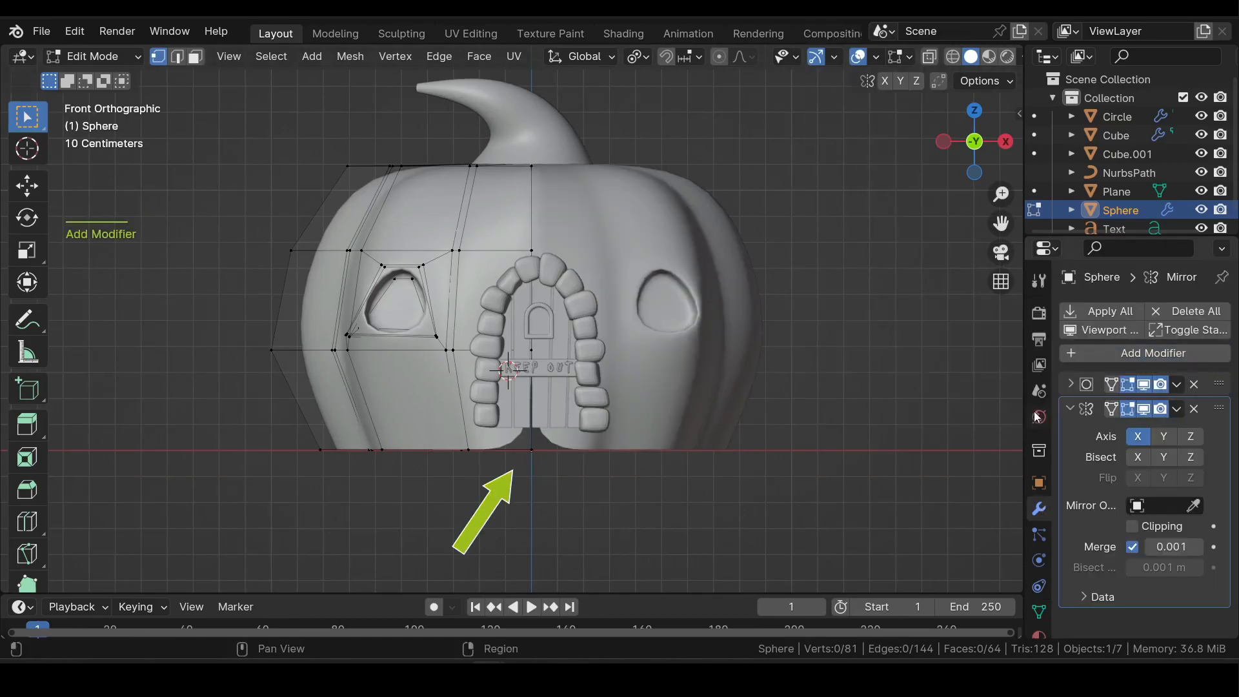
left_click_drag(1213, 405, 1219, 381)
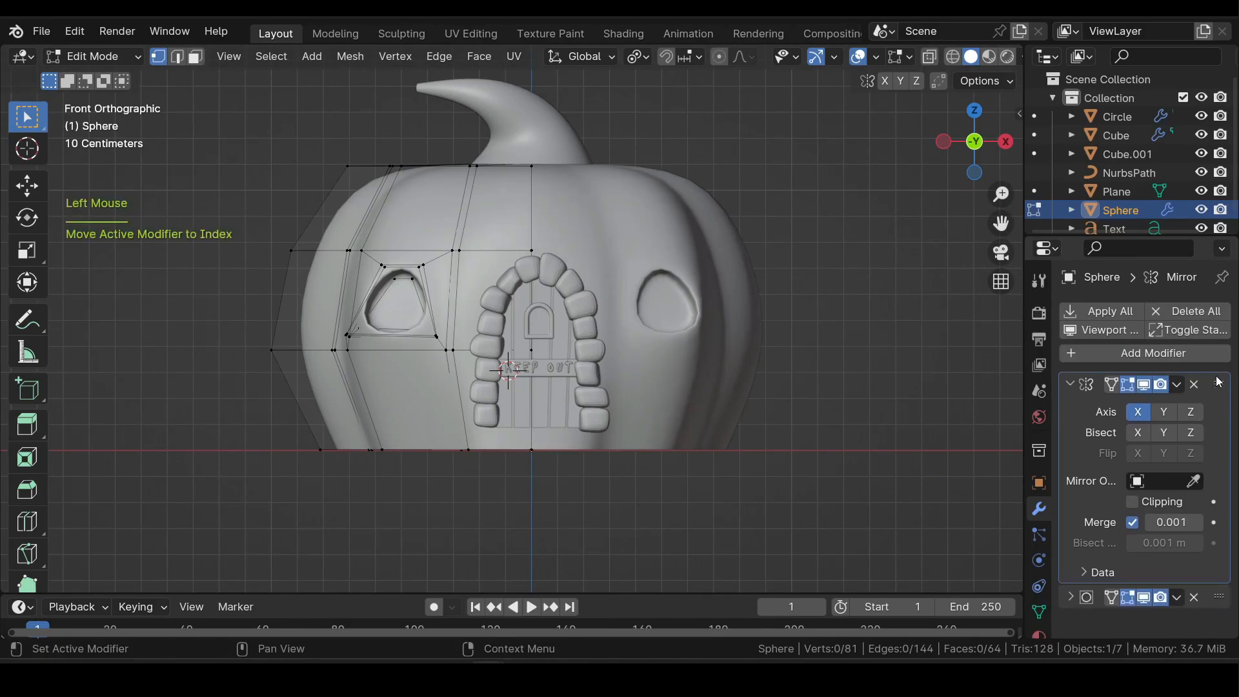
scroll(644, 427, "up", 2)
key("Tab")
left_click(1177, 385)
left_click(1084, 404)
- Move and scale the right window's vertices in wireframe view so its shape differs from the left window
key("Tab")
scroll(556, 326, "up", 2)
key("shift+z")
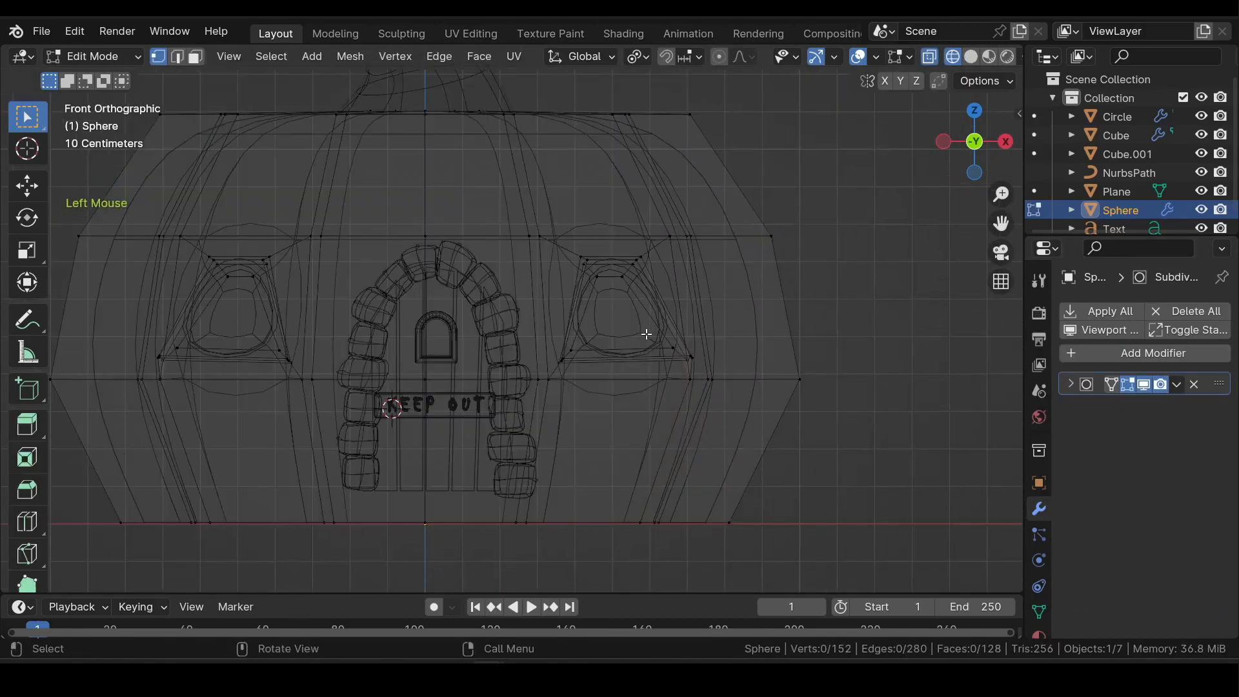
left_click_drag(648, 332, 705, 371)
left_click_drag(684, 355, 653, 368)
left_click_drag(563, 244, 608, 302)
left_click_drag(584, 213, 584, 237)
left_click_drag(607, 310, 607, 295)
left_click_drag(659, 245, 568, 309)
left_click_drag(609, 267, 671, 365)
key("s")
left_click(681, 371)
- Pull the pumpkin's upper-right and right-side vertices with proportional editing to make its silhouette uneven
key("shift+z")
left_click_drag(606, 245, 605, 233)
left_click(614, 253)
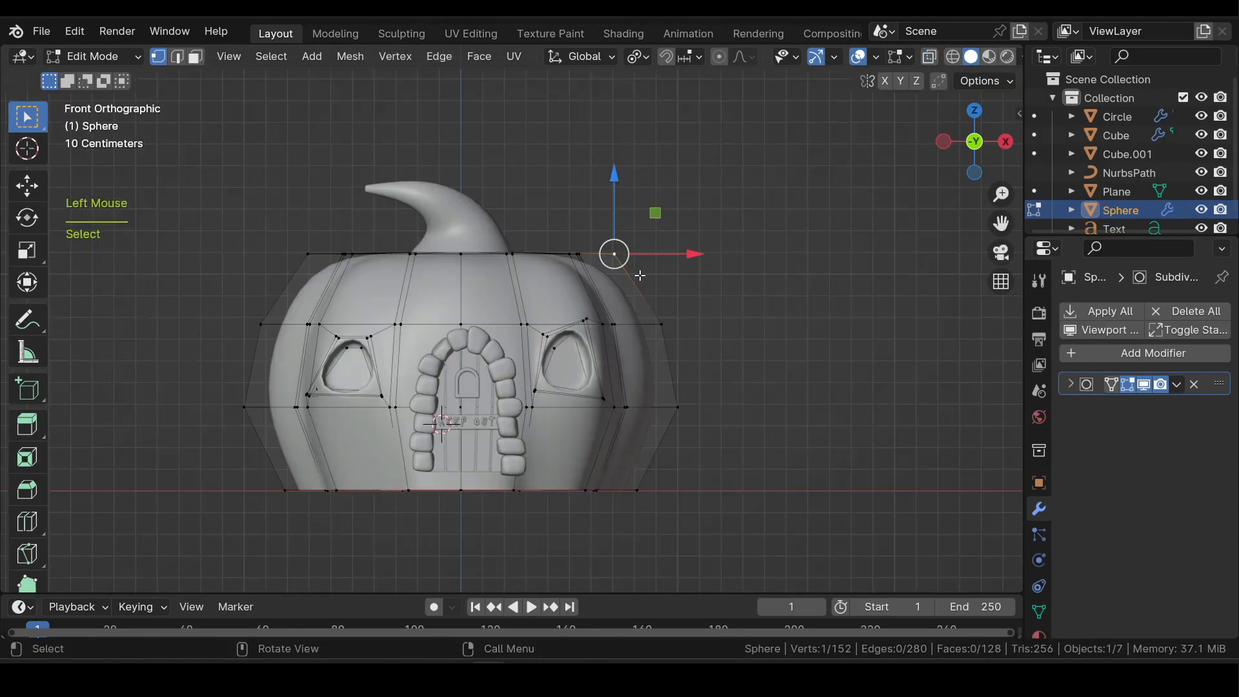
key("o")
key("g")
scroll(658, 299, "down", 20)
left_click(664, 275)
left_click(681, 406)
key("g")
scroll(691, 402, "up", 3)
left_click(694, 401)
scroll(607, 335, "down", 1)
left_click(513, 258)
key("g")
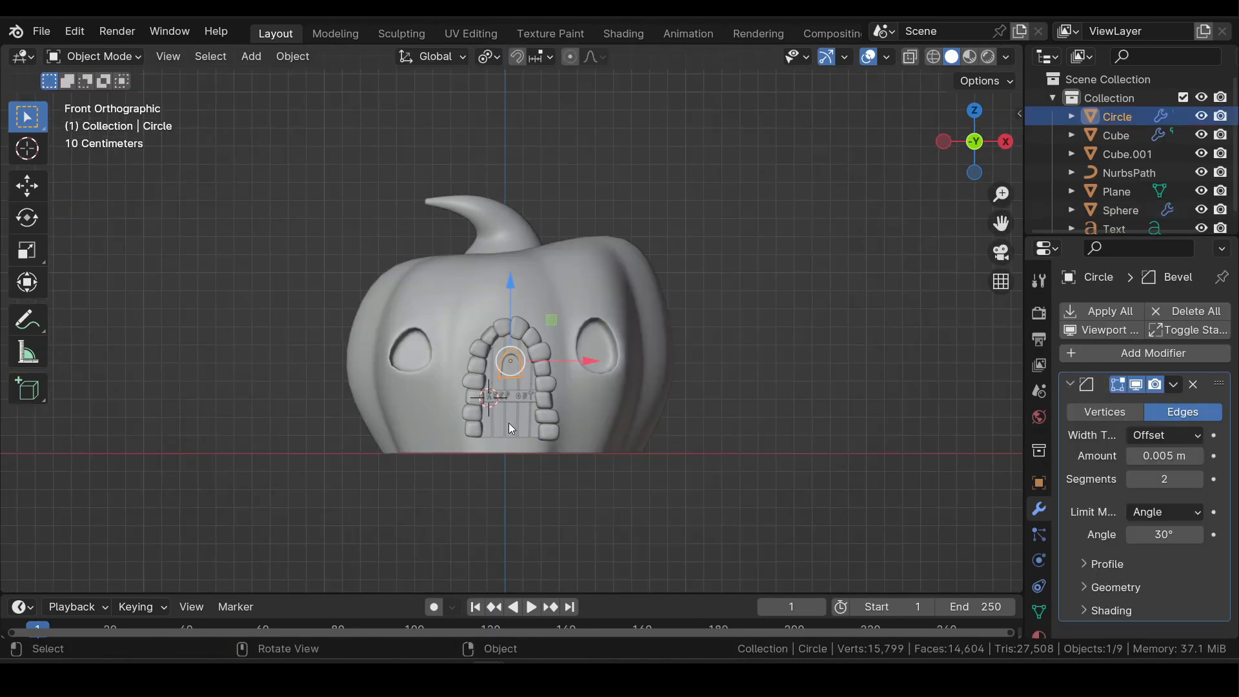
- Place the 3D cursor at the foot of the door, add a plane there and move its front edge to form a doorstep
middle_click_drag(508, 423, 530, 444)
scroll(530, 444, "up", 2)
middle_click_drag(530, 444, 536, 234, "shift")
scroll(536, 235, "up", 3)
middle_click_drag(542, 281, 556, 364, "shift")
right_click(552, 326, "shift")
key("shift+a")
mouse_move(548, 252)
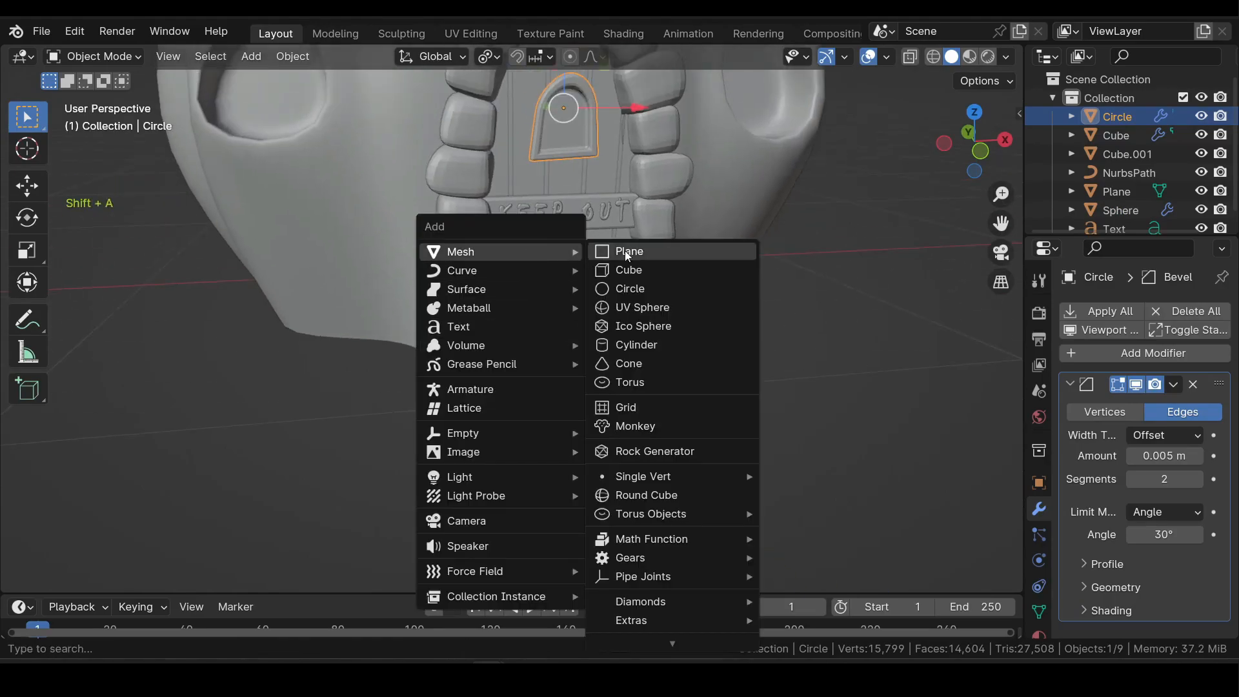
left_click(625, 251)
key("Tab")
key("2")
left_click(587, 357)
middle_click_drag(587, 357, 645, 361)
mouse_move(571, 321)
left_mouse_down()
mouse_move(594, 329)
mouse_move(585, 326)
left_mouse_up()
- Extrude the doorstep's front edge down, outward along Y with a wider scale, and down again to form steps
key("e")
key("z")
left_click(627, 364)
key("e")
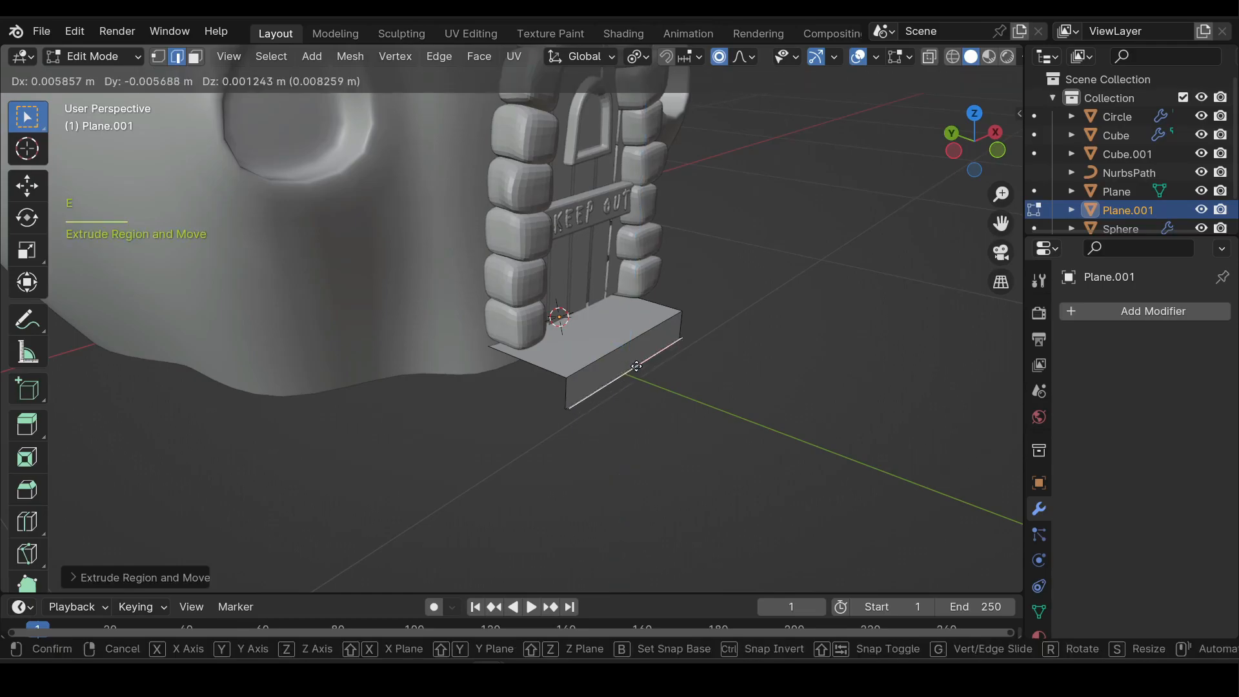
key("y")
left_click(700, 387)
key("s")
left_click(756, 369)
key("e")
key("z")
left_click(756, 400)
key("Tab")
- Duplicate the stone arch and move the copy horizontally so its lower-left stone sits beside the top step
middle_click_drag(757, 400, 671, 390)
left_click(522, 418)
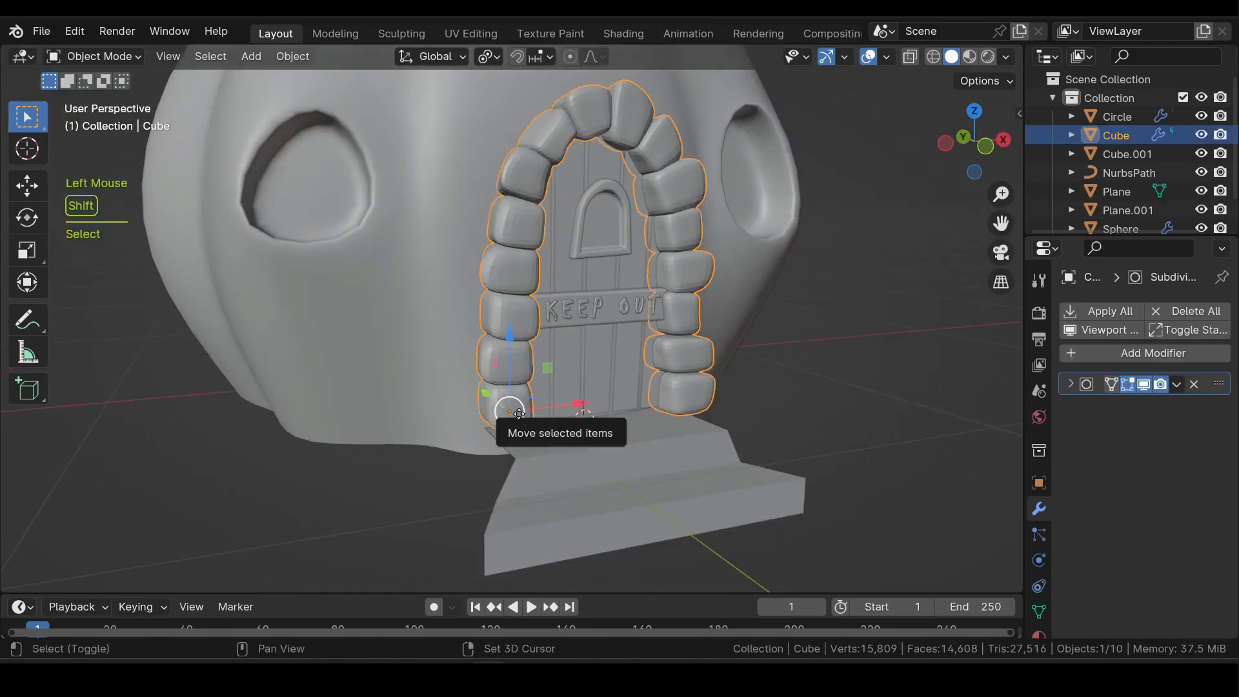
key("shift+d")
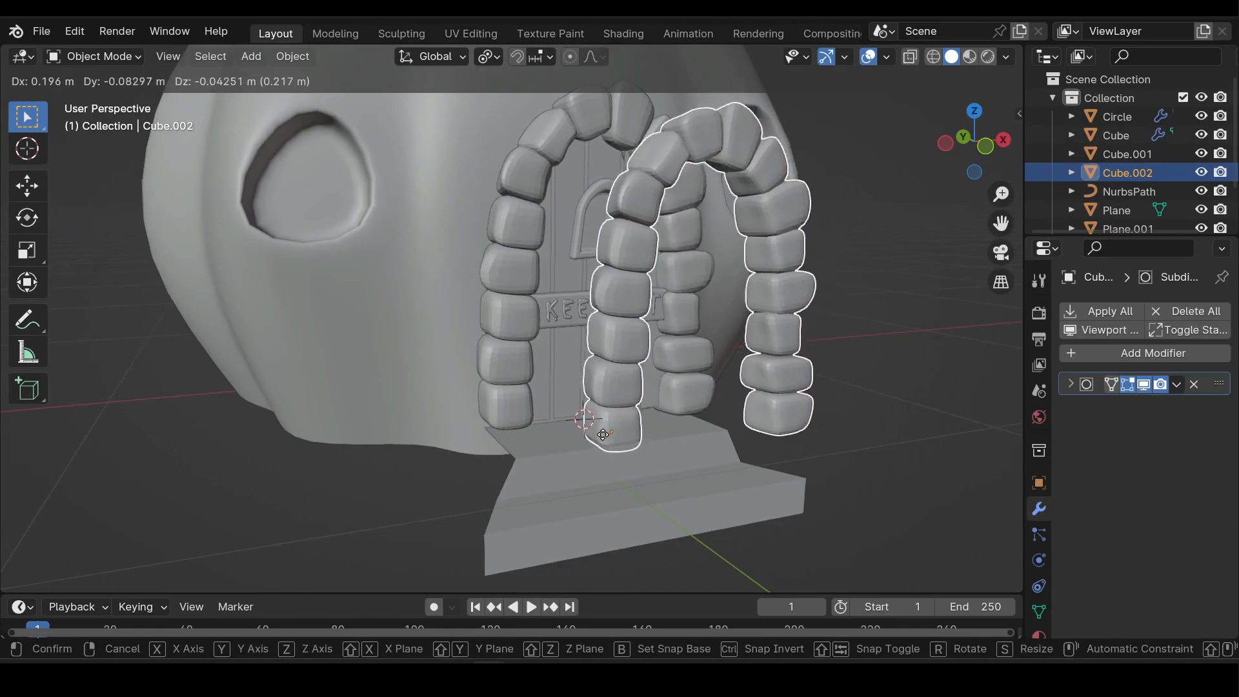
key("shift+z")
left_click(553, 440)
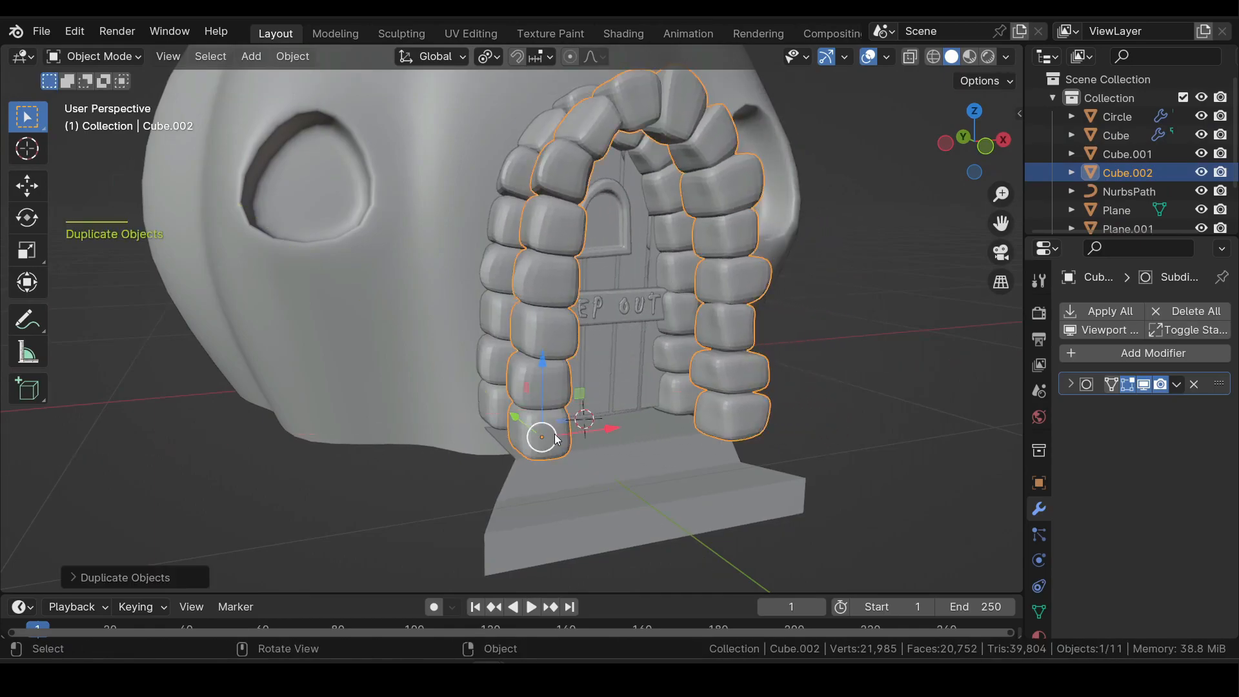
- Delete every stone of the duplicated arch except the lower-left one beside the top step
key("Tab")
key("l")
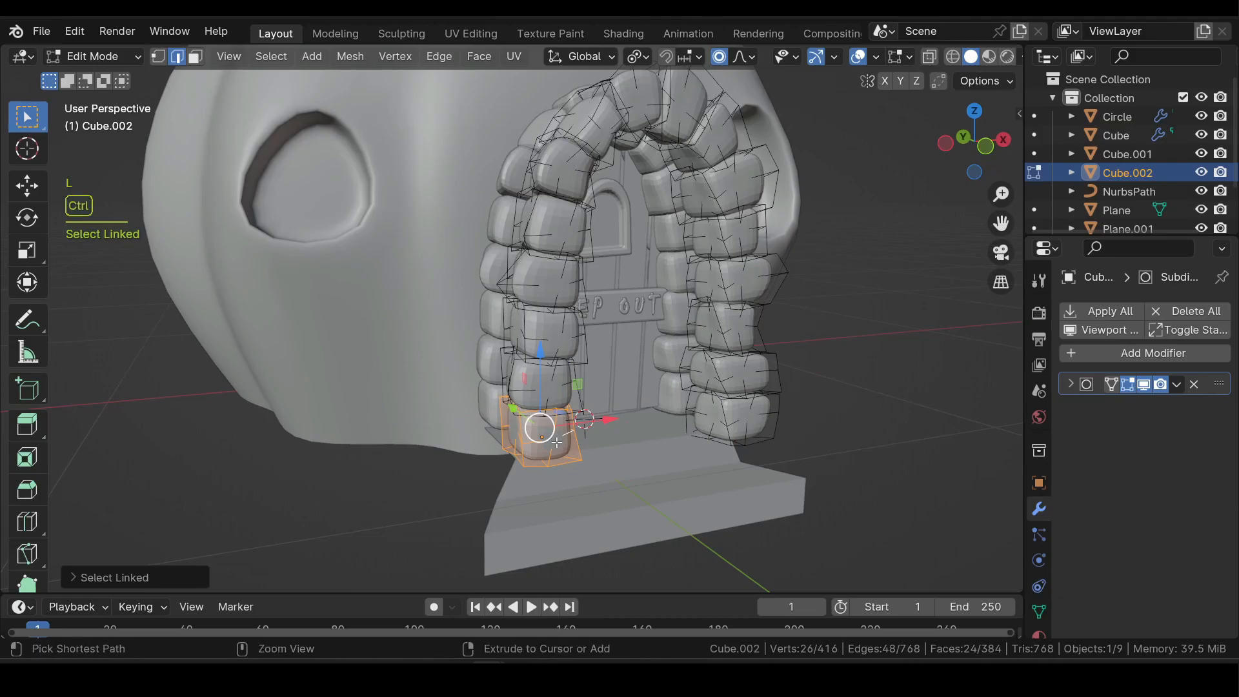
key("ctrl+i")
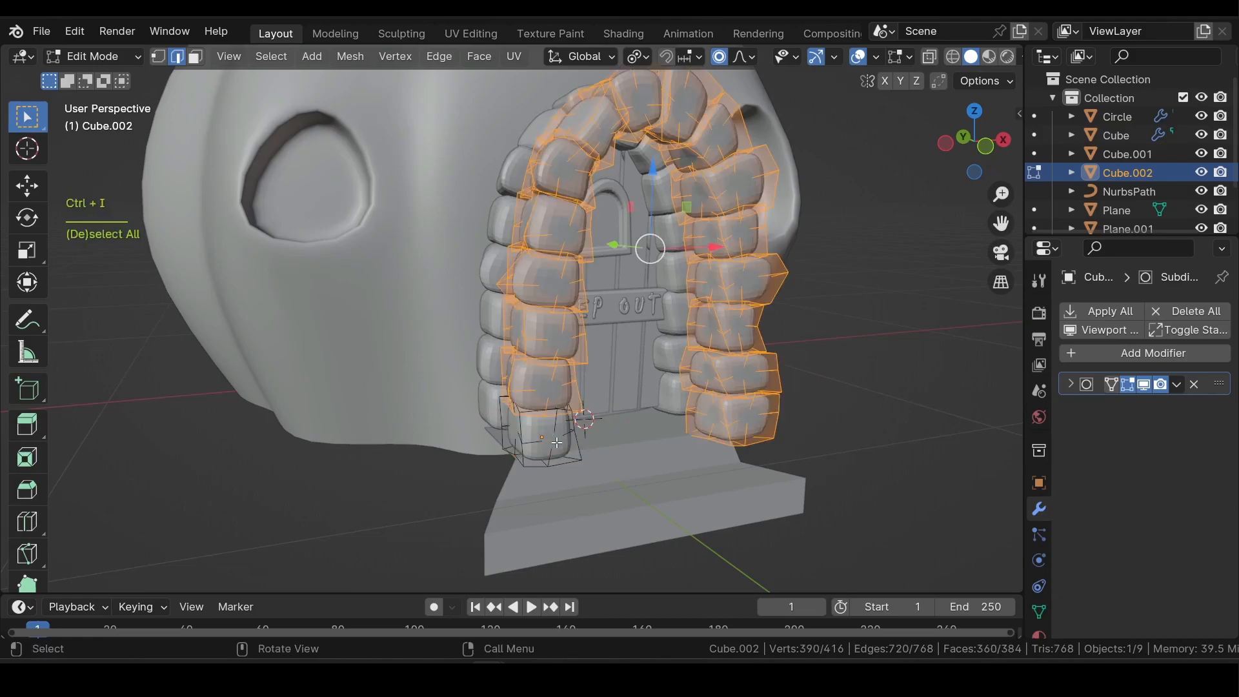
key("x")
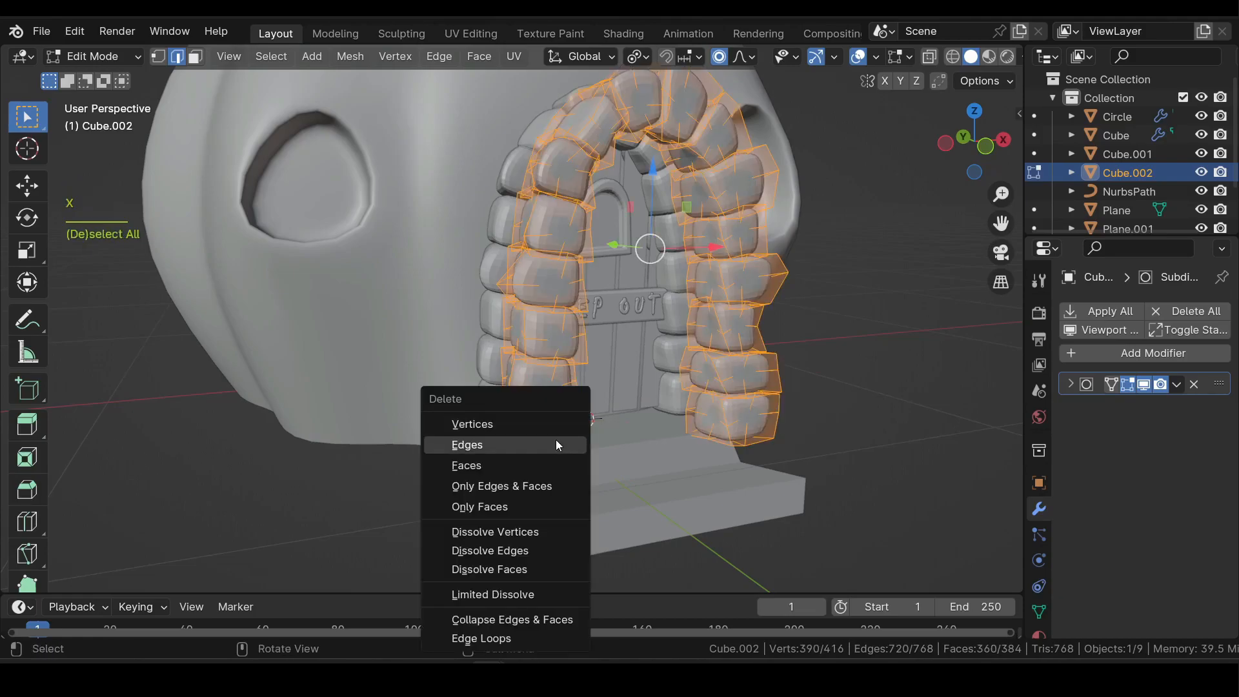
left_click(537, 427)
- Scale the remaining stone, move it over the top step in top view and resize it along X
key("a")
key("s")
left_click(648, 433)
left_click(974, 112)
middle_click_drag(671, 323, 613, 362, "shift")
key("g")
left_click(657, 310)
scroll(613, 362, "up", 1)
key("s")
key("x")
left_click(637, 359)
- Move and rotate the stone to line up with the top step's left end, adjusting its width along X
key("g")
left_click(667, 359)
key("r")
left_click(529, 359)
key("g")
left_click(534, 357)
scroll(534, 356, "down", 3)
middle_click_drag(629, 361, 551, 368, "shift")
key("s")
key("x")
left_click(568, 367)
- Duplicate the stone beside the first on the top step and scale both stones along X
key("shift+d")
left_click(728, 374)
key("a")
key("s")
key("x")
left_click(707, 361)
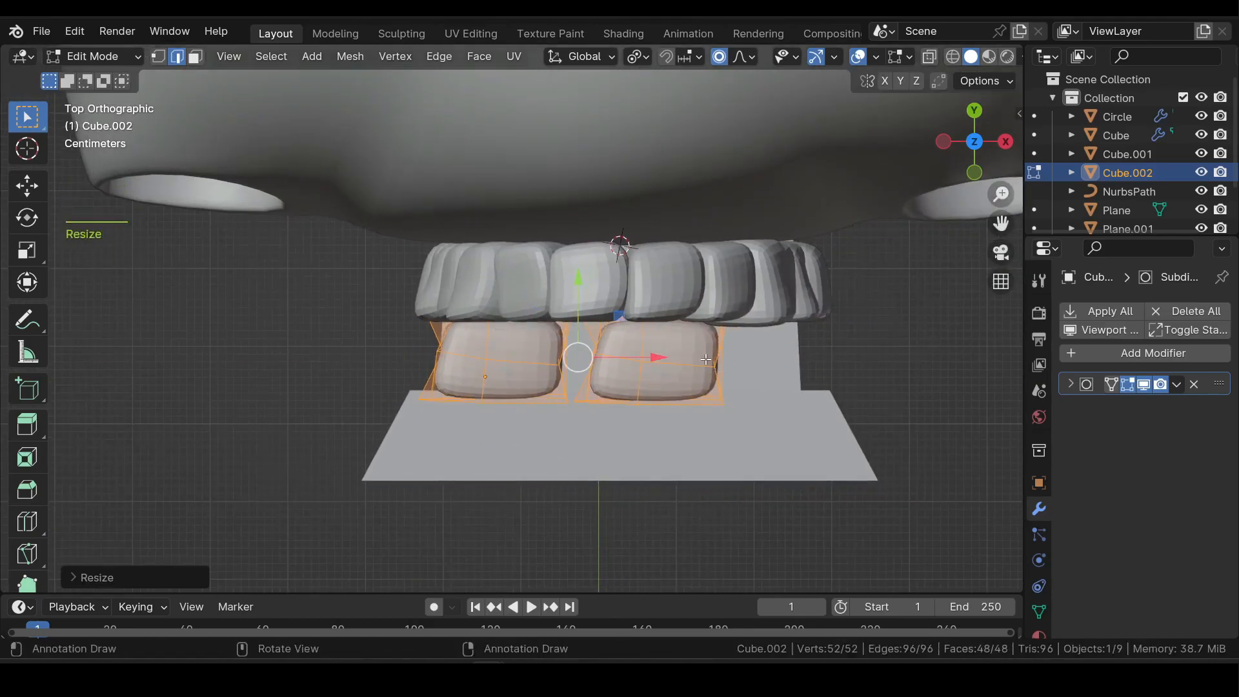
- Shift the second stone against the first and duplicate it along X as the top step's third stone
left_click(704, 363)
key("l")
left_click_drag(713, 358, 687, 358)
key("shift+d")
key("x")
left_click(807, 364)
- Duplicate the three-stone row along Y onto the lower step and extend it with a fourth stone along X
key("a")
key("shift+d")
key("y")
left_click(704, 462)
left_click_drag(705, 441, 649, 439)
key("shift+l")
key("shift+l")
key("shift+d")
key("x")
left_click(844, 434)
- Select the front row's stones and lower them onto the lower step
middle_click_drag(843, 434, 800, 297)
scroll(800, 297, "up", 2)
key("l")
key("l")
key("l")
left_click_drag(611, 367, 613, 420)
left_click(614, 420)
scroll(732, 265, "down", 3)
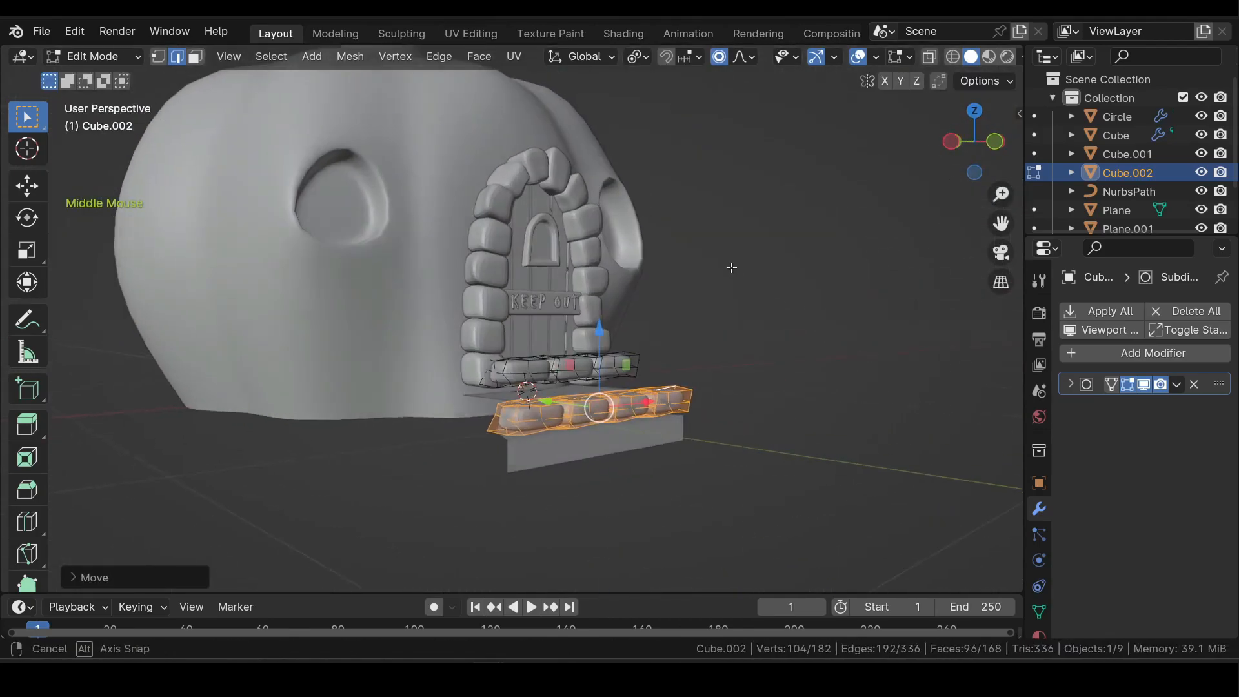
- Scale the front row of stones along Z to fit the lower step's height
middle_click_drag(732, 265, 713, 210)
scroll(713, 210, "up", 3)
key("s")
key("z")
left_click(539, 257)
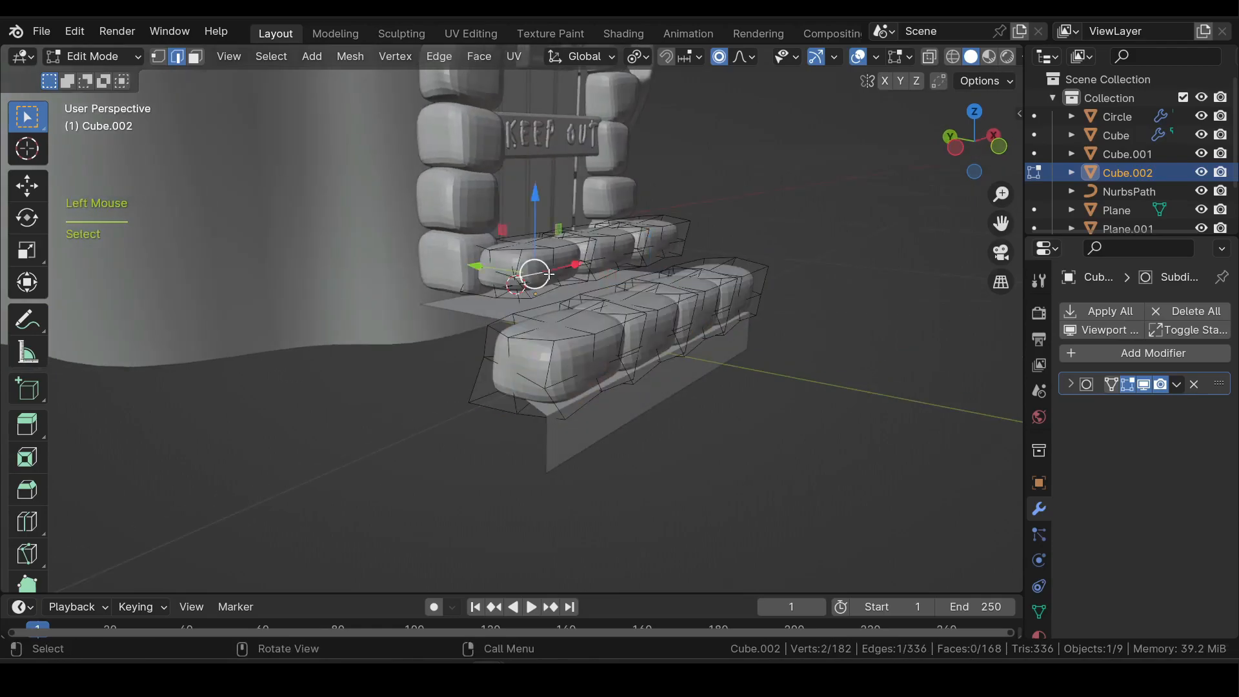
- Scale the upper row's left end stone along Z and adjust its overall size
key("l")
key("s")
key("z")
left_click(641, 221)
key("s")
middle_click_drag(641, 221, 723, 239)
left_click(749, 282)
- Move the outer corner vertices of the front row's end stones with proportional editing to make them irregular
key("1")
left_click(402, 498)
key("g")
middle_click_drag(413, 499, 458, 500)
scroll(391, 503, "down", 3)
left_click(386, 503)
left_click(591, 484)
key("g")
left_click(696, 495)
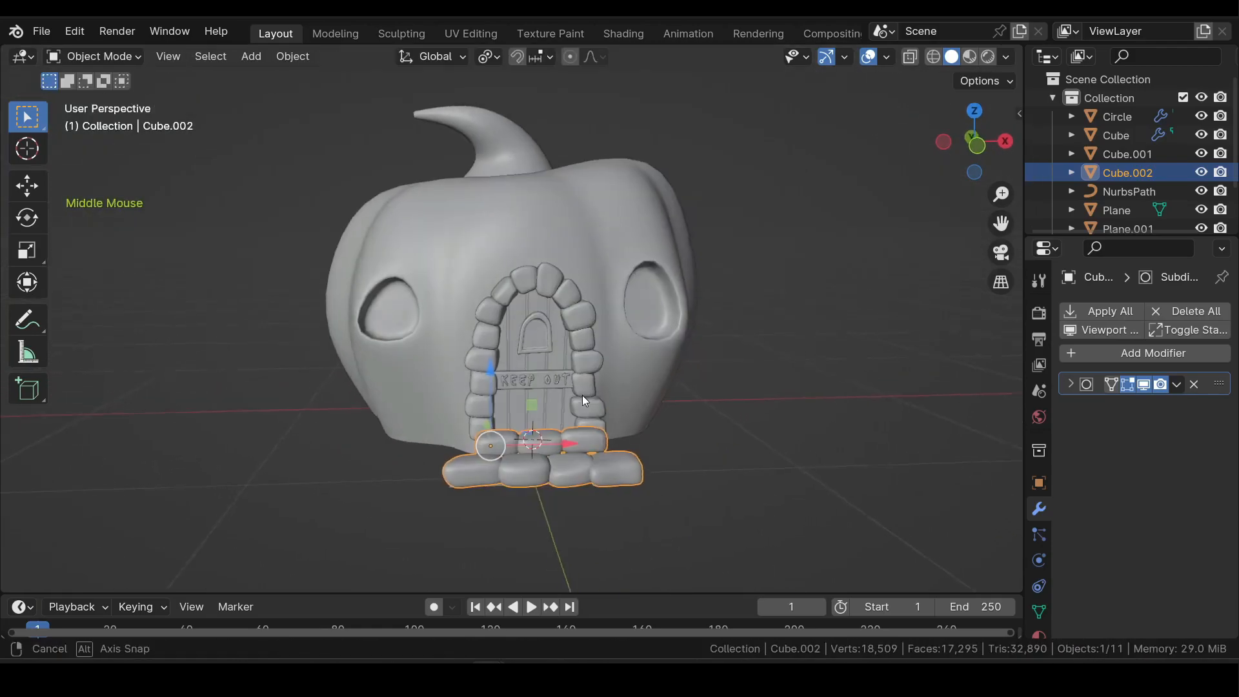
- Add a metaball ball, flatten it along Z and lower it to the base of the pumpkin
middle_click_drag(582, 394, 590, 395)
key("shift+a")
mouse_move(551, 355)
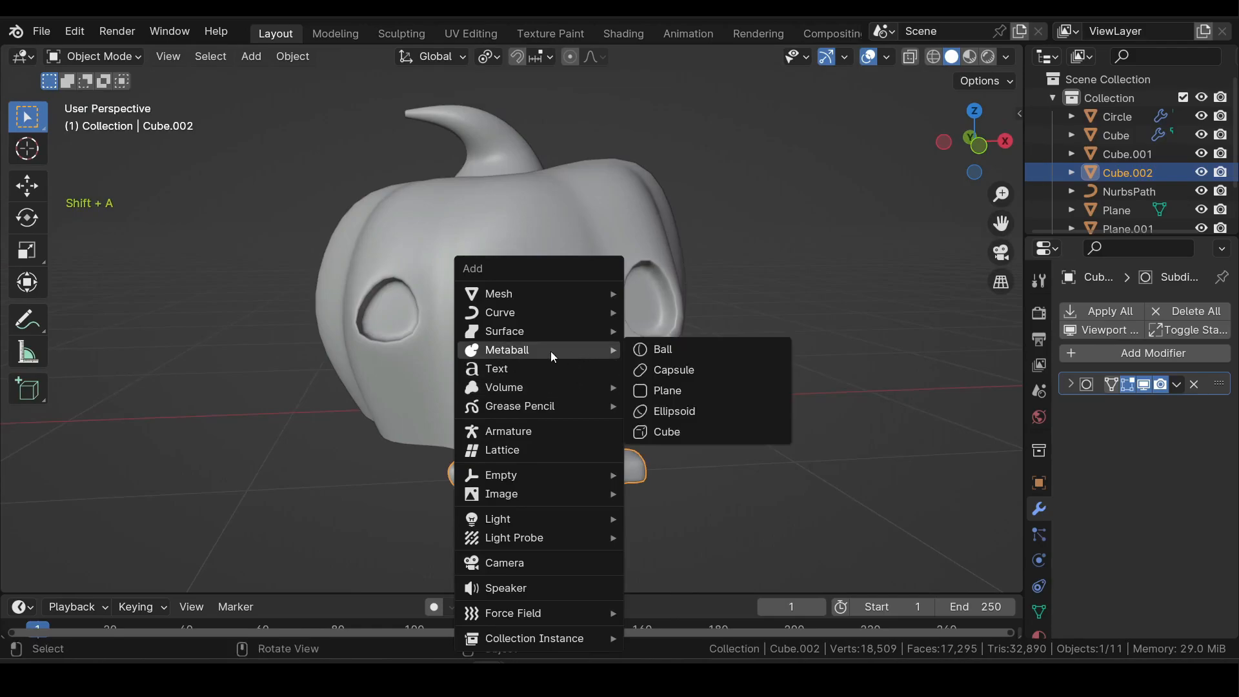
left_click(648, 349)
key("s")
key("z")
left_click(546, 395)
left_click_drag(533, 375, 533, 415)
- Center the flattened metaball beneath the pumpkin and scale it in X and Y only
middle_click_drag(555, 460, 652, 467)
left_click_drag(471, 436, 363, 388)
scroll(368, 386, "down", 3)
middle_click_drag(385, 382, 331, 380)
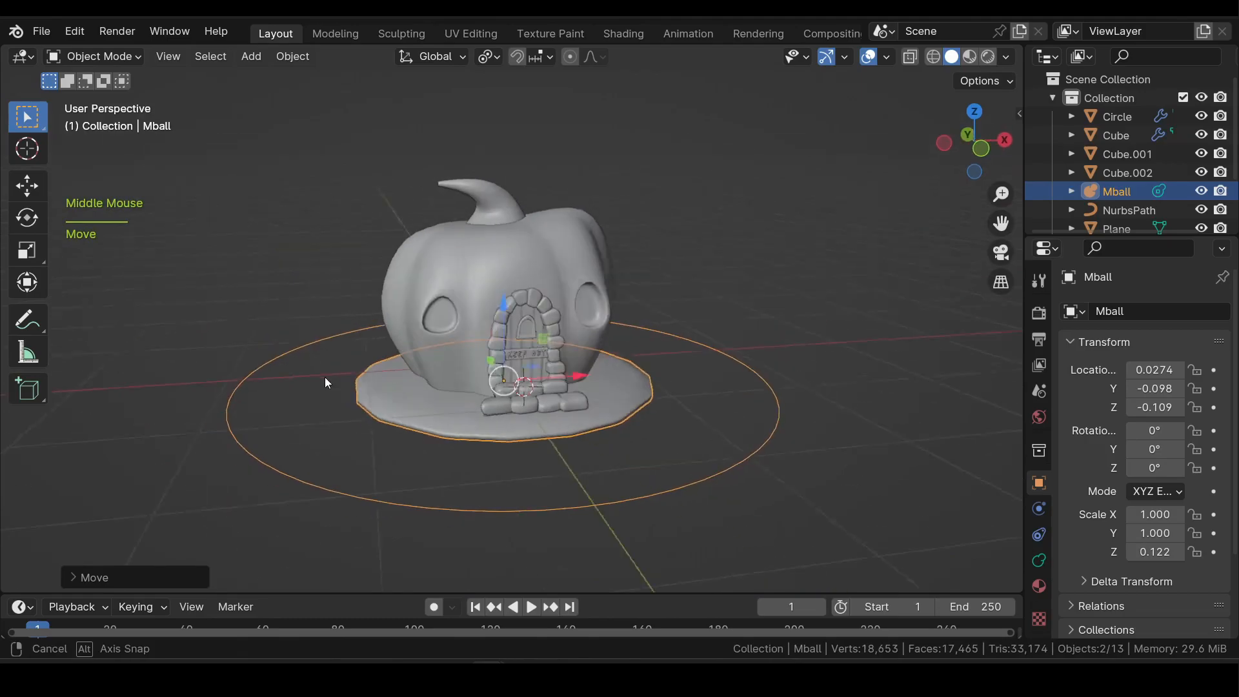
scroll(330, 380, "up", 2)
key("s")
key("shift+z")
left_click(708, 380)
- Duplicate the flat metaball in top view, scale the copy and place further copies on both sides of the pumpkin
left_click(972, 113)
key("shift+d")
left_click(949, 217)
key("s")
left_click(768, 249)
key("shift+d")
left_click(818, 347)
key("shift+d")
left_click(319, 341)
- Scale a metaball copy down in front left of the steps and duplicate a slightly smaller one to the front right
left_click(548, 529)
key("s")
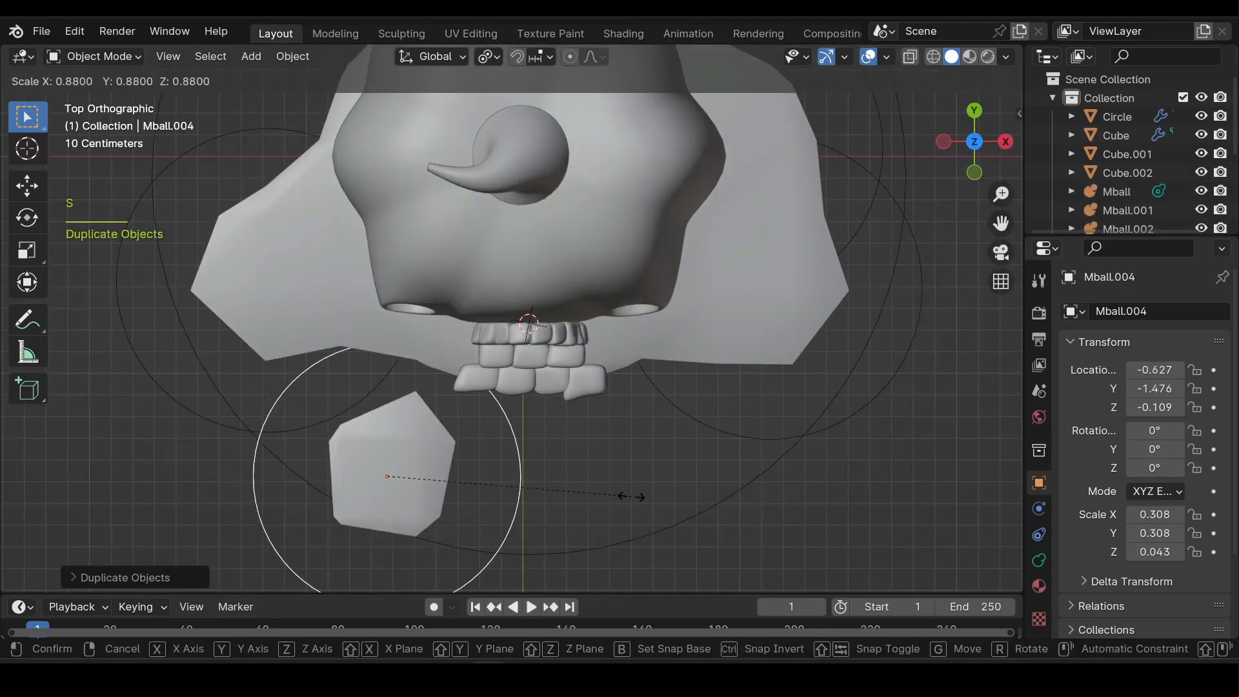
left_click(623, 496)
key("shift+d")
left_click(982, 481)
key("s")
left_click(970, 468)
- Set the metaball's viewport resolution to 0.05 m
left_click(1038, 562)
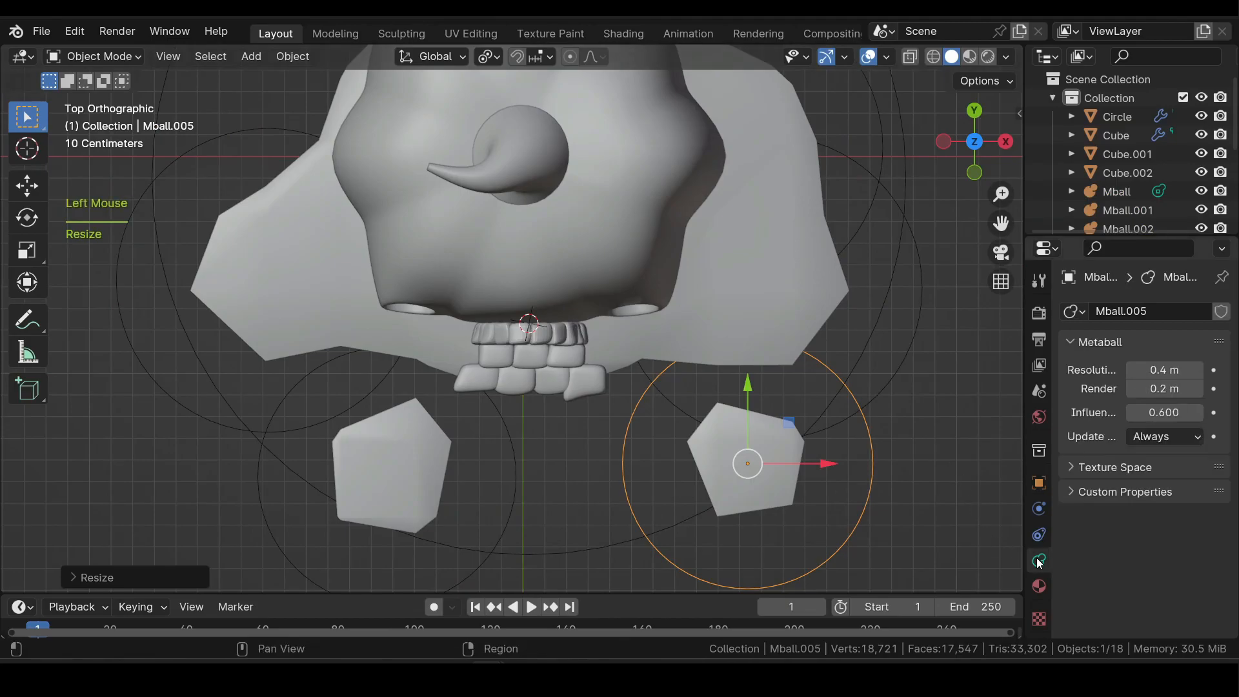
mouse_move(1164, 369)
left_mouse_down()
mouse_move(1188, 370)
mouse_move(1141, 370)
left_mouse_up()
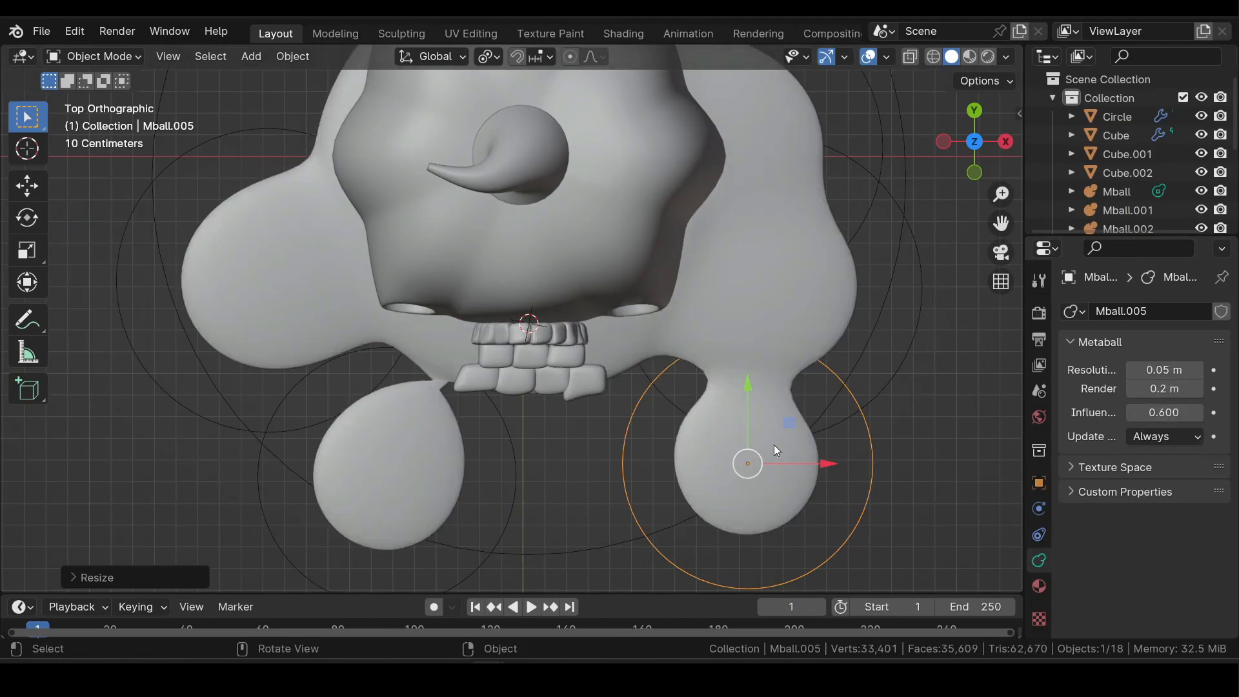
middle_click_drag(776, 446, 722, 281)
- Duplicate a smaller metaball beside the front-right puddle and copy it to the outer side of the front-left puddle
left_click(974, 111)
key("shift+d")
left_click(865, 413)
key("s")
left_click(850, 426)
left_click_drag(865, 412, 831, 409)
key("shift+d")
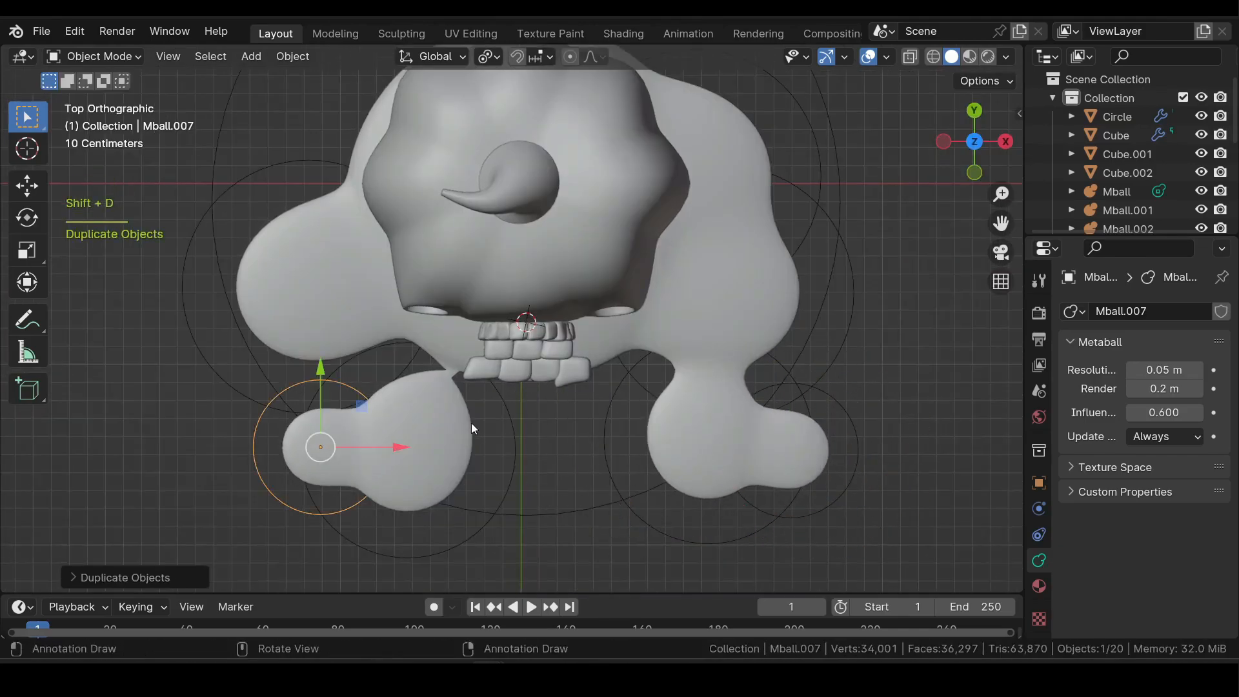
- Duplicate the small metaball into the gap between the front puddles, scale it down and adjust its position
key("shift+d")
left_click(646, 445)
key("s")
left_click(605, 450)
left_click_drag(530, 420, 512, 413)
- Scatter more small metaball duplicates around the front puddles to form side bulges and separate droplets
key("shift+d")
left_click(339, 365)
key("shift+d")
left_click(727, 452)
key("shift+d")
key("s")
left_click_drag(613, 473, 611, 456)
key("shift+d")
left_click(845, 369)
key("shift+d")
left_click(275, 419)
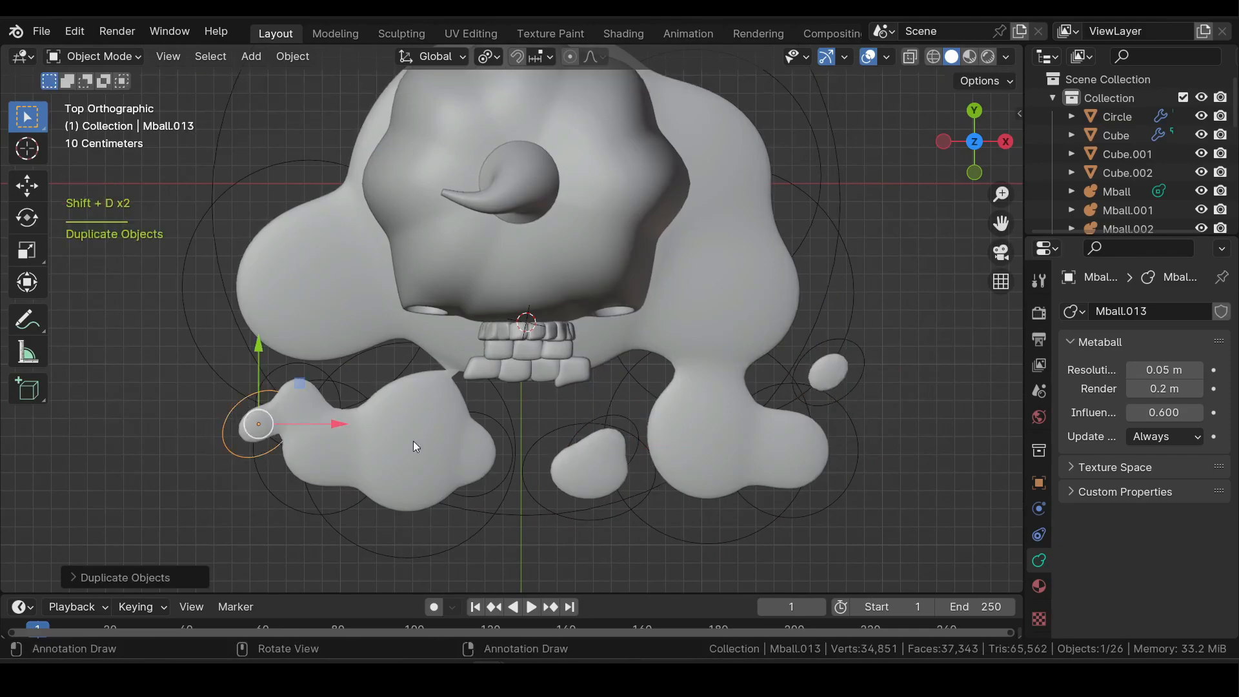
- Select the main metaball and convert the puddle to a mesh
middle_click_drag(274, 421, 580, 394)
left_click(675, 399)
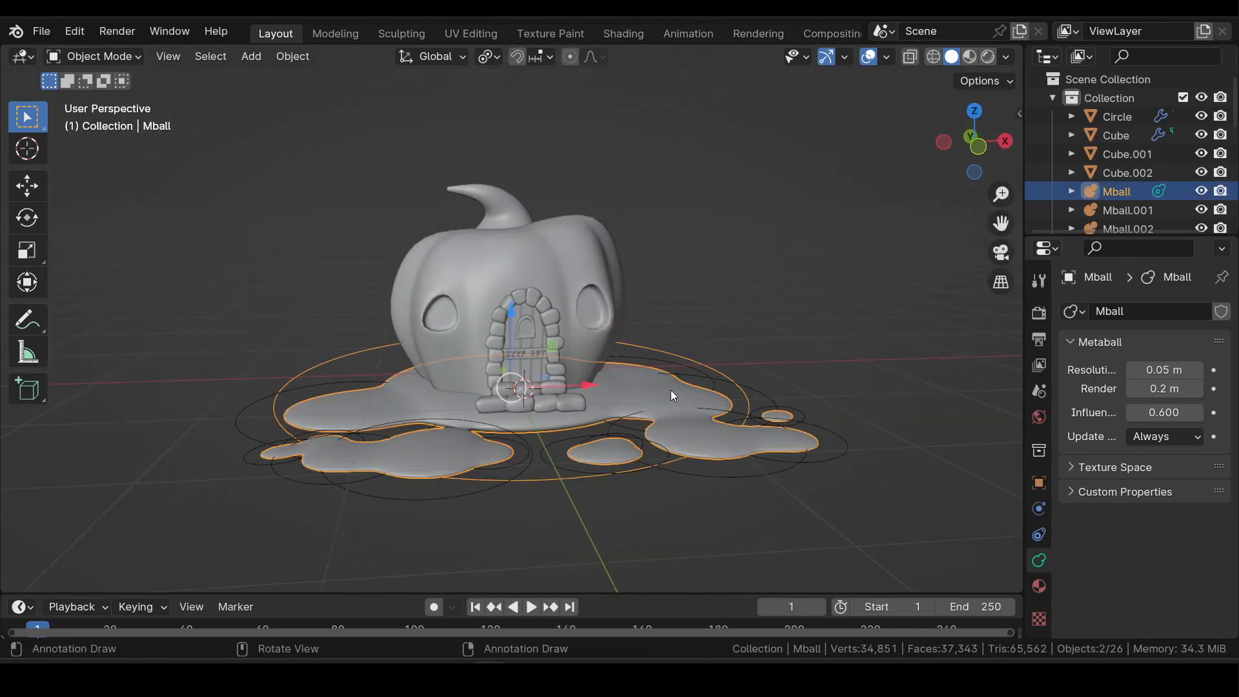
right_click(671, 389)
mouse_move(667, 375)
left_click(741, 393)
middle_click_drag(742, 394, 686, 372)
scroll(718, 409, "up", 2)
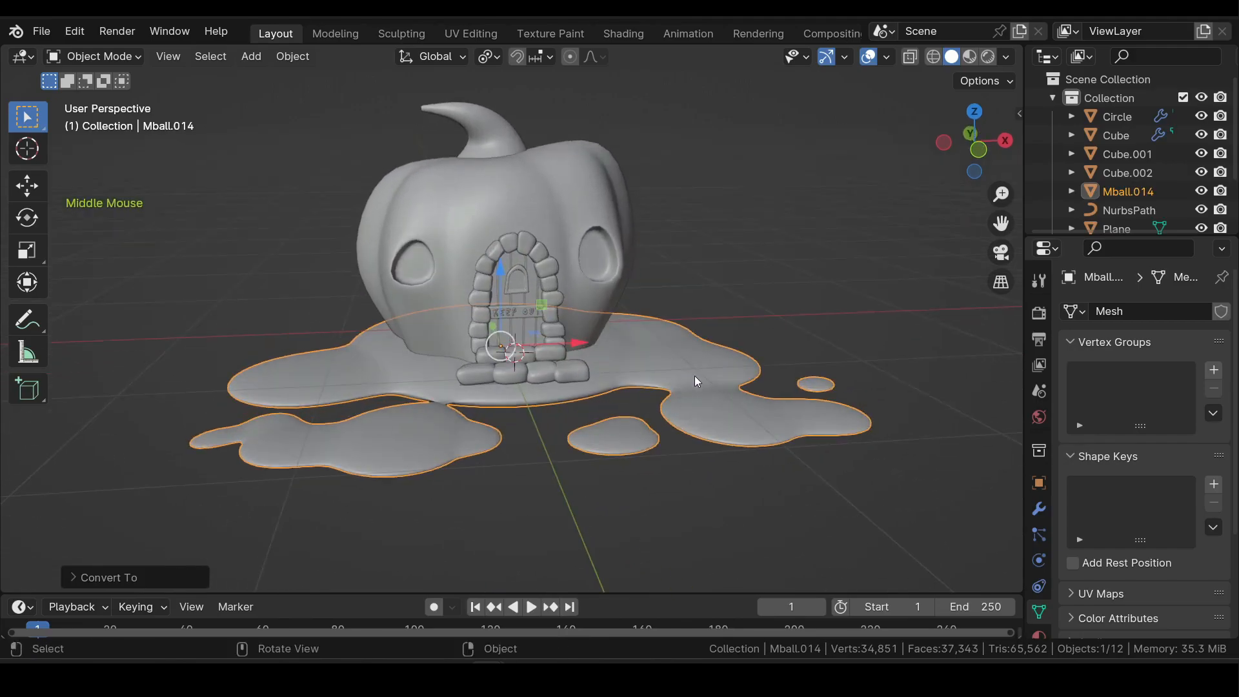
- Add a Decimate modifier to the puddle mesh and set its collapse ratio to 0.2377
left_click(1039, 511)
left_click(1106, 316)
mouse_move(1106, 315)
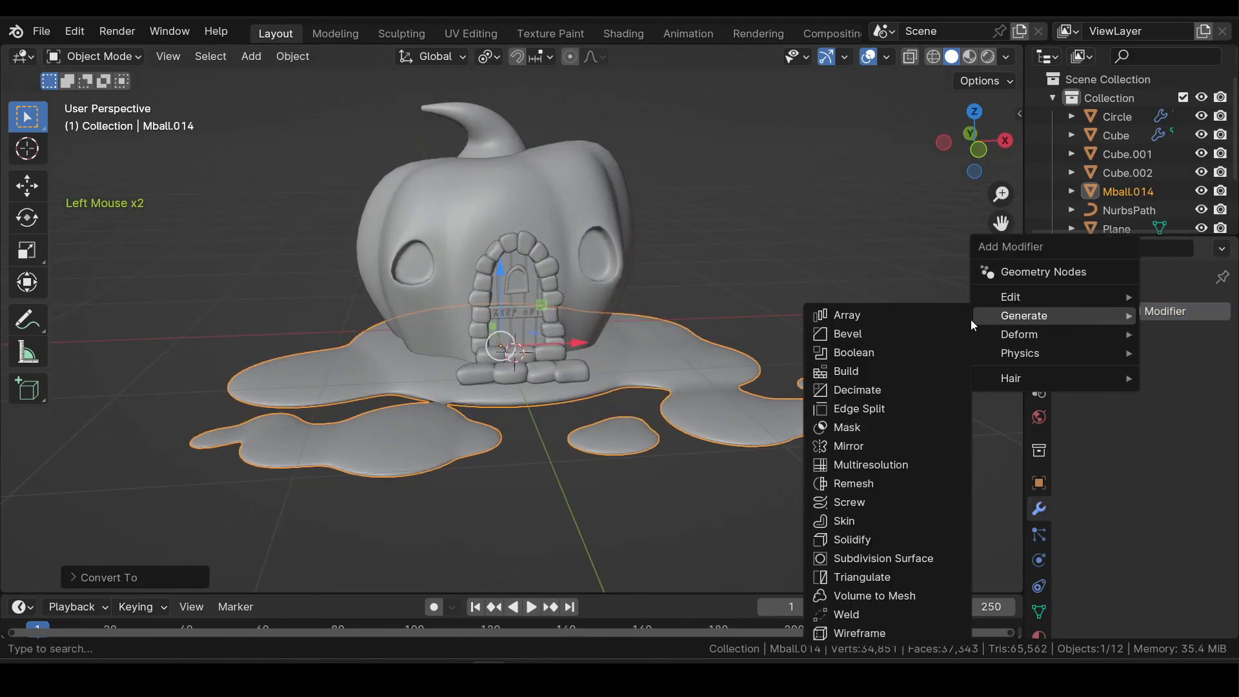
left_click(859, 392)
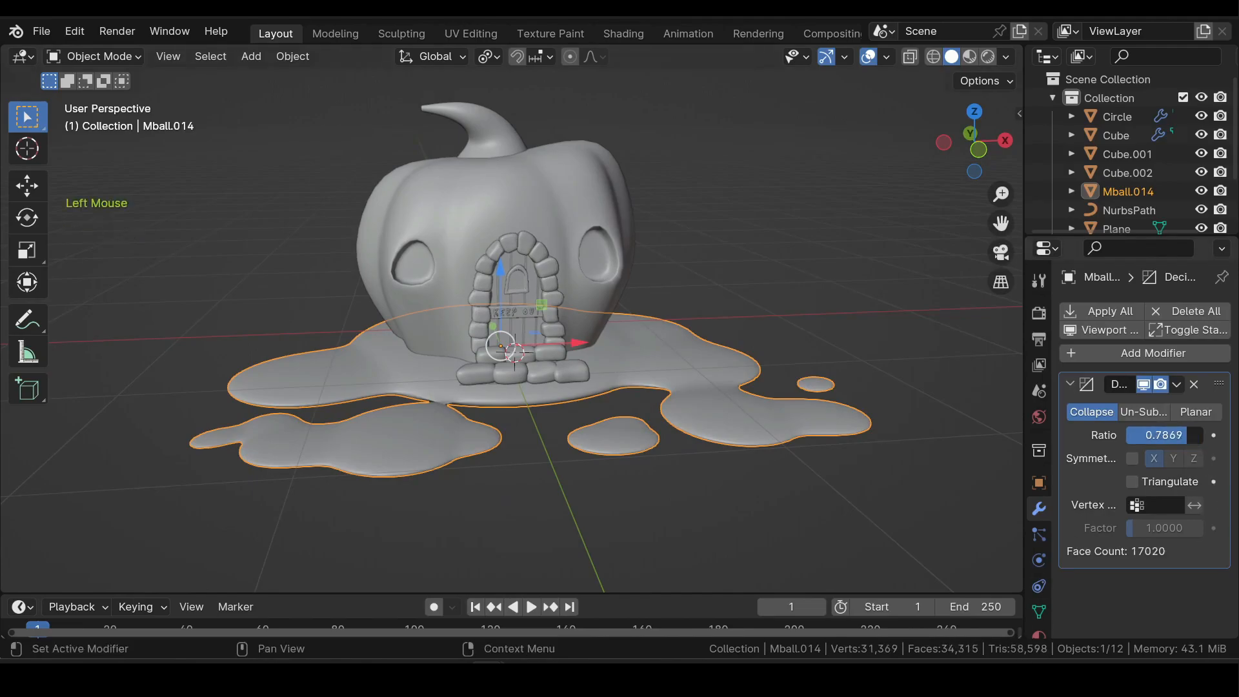
mouse_move(1145, 435)
left_mouse_down()
mouse_move(1128, 435)
mouse_move(1144, 435)
left_mouse_up()
mouse_move(663, 408)
middle_mouse_down()
mouse_move(650, 357)
mouse_move(699, 402)
mouse_move(663, 398)
middle_mouse_up()
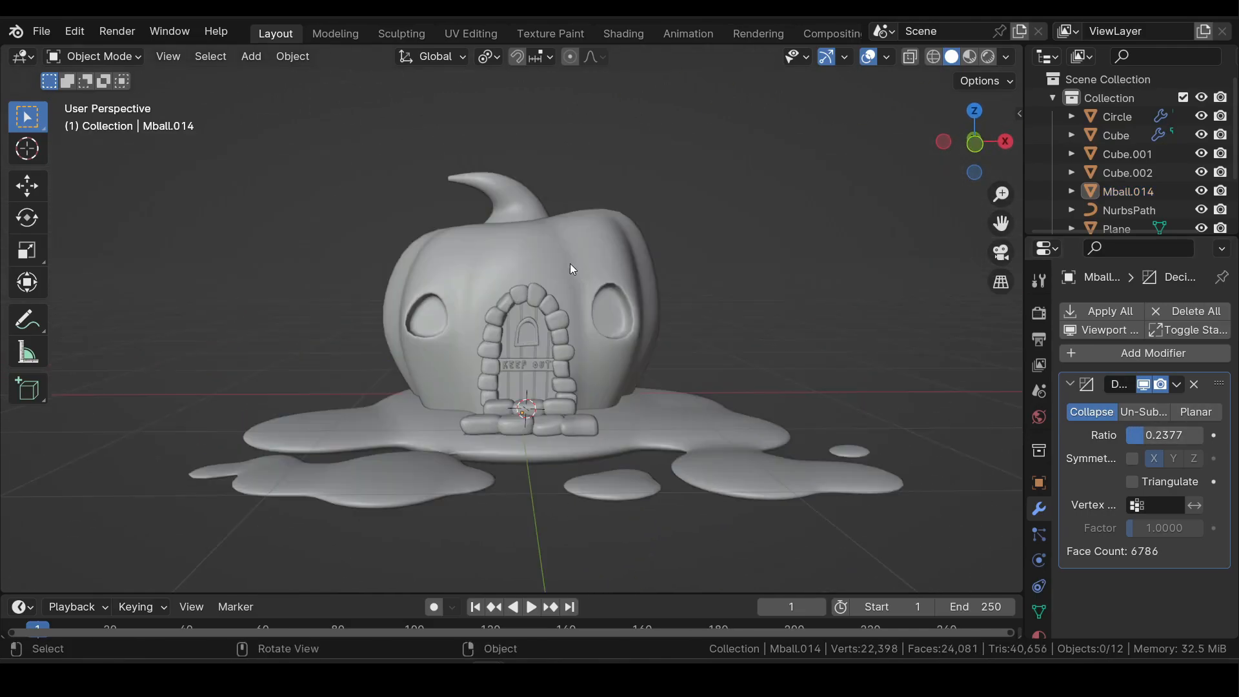
- Duplicate the pumpkin body and its stem along the X axis, placing the copy beside the house
left_click(570, 263)
left_click(529, 202, "shift")
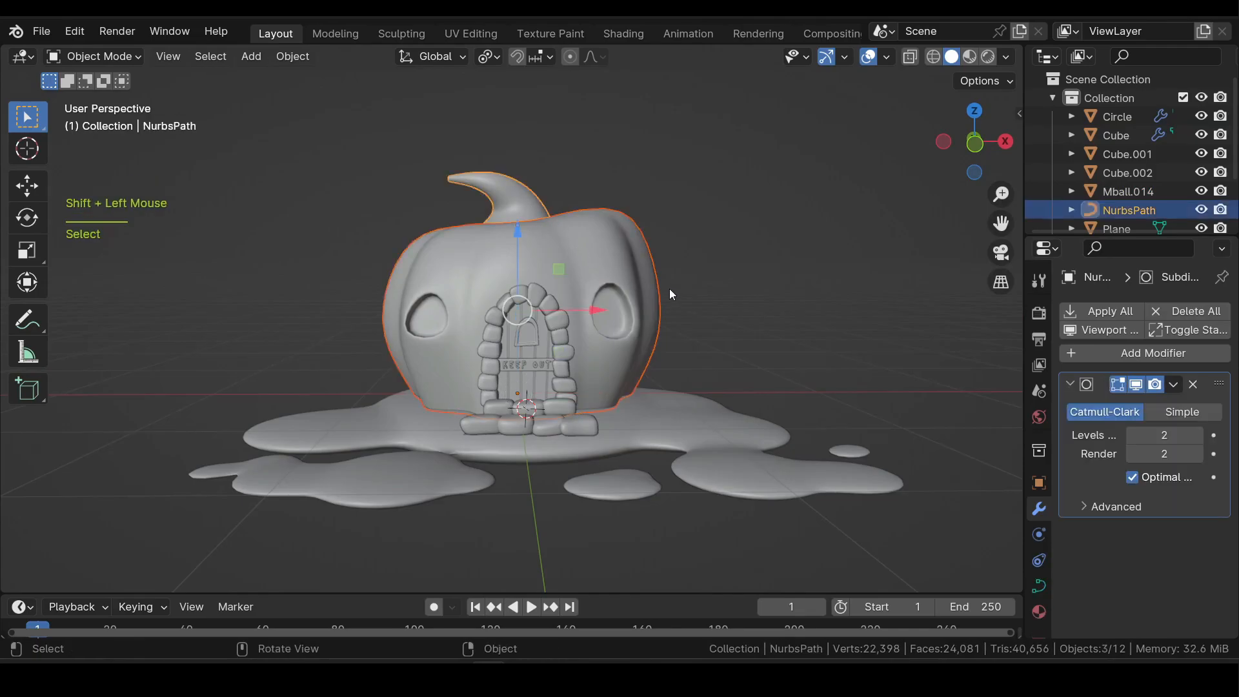
key("shift+d")
key("x")
left_click(363, 294)
middle_click_drag(438, 311, 765, 309, "shift")
scroll(630, 362, "up", 1)
middle_click_drag(630, 366, 593, 351)
- Fill the open bottom loop of the duplicated pumpkin and inset the new face
left_click(538, 472)
key("Tab")
left_click(519, 492, "alt")
middle_click_drag(519, 492, 518, 359)
scroll(534, 448, "down", 3)
key("f")
left_click_drag(519, 359, 515, 370)
key("i")
left_click(646, 378)
middle_click_drag(515, 370, 499, 419)
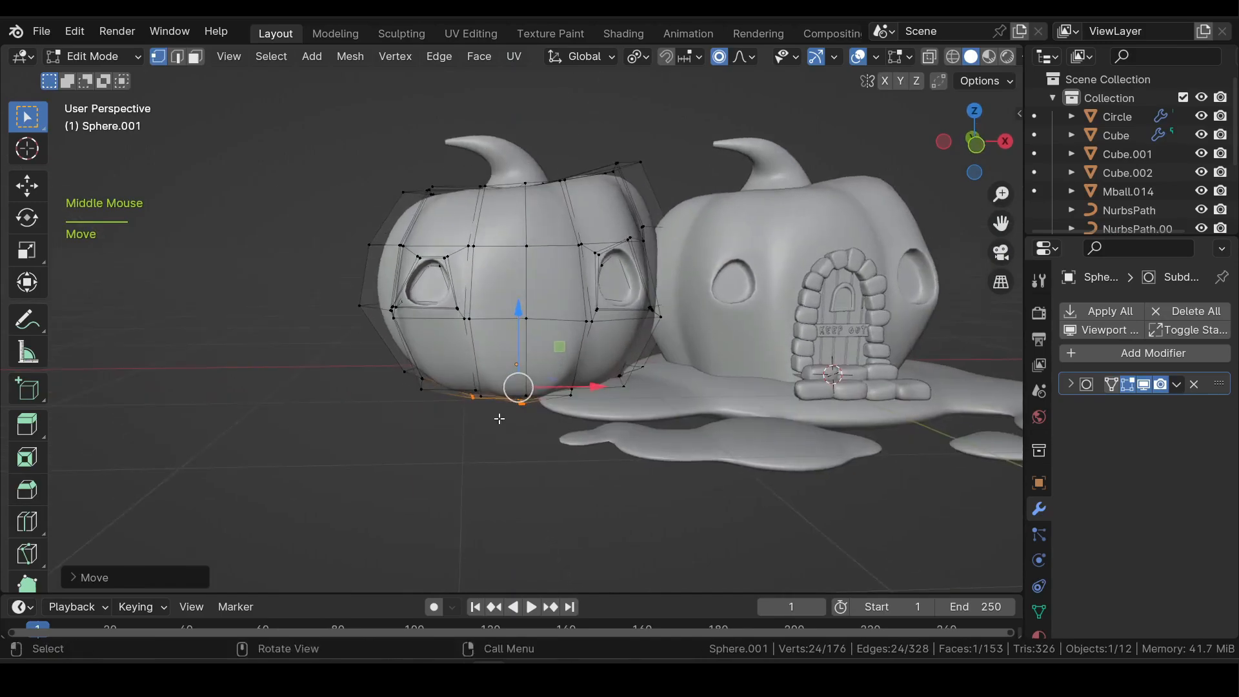
- Remove both eye-window recesses from the duplicated pumpkin by selecting their surrounding faces and dissolving the vertices
key("Tab")
scroll(516, 394, "up", 1)
key("Tab")
left_click(535, 319)
middle_click_drag(535, 319, 581, 349)
left_click_drag(504, 301, 515, 307)
middle_click_drag(561, 387, 525, 356)
key("3")
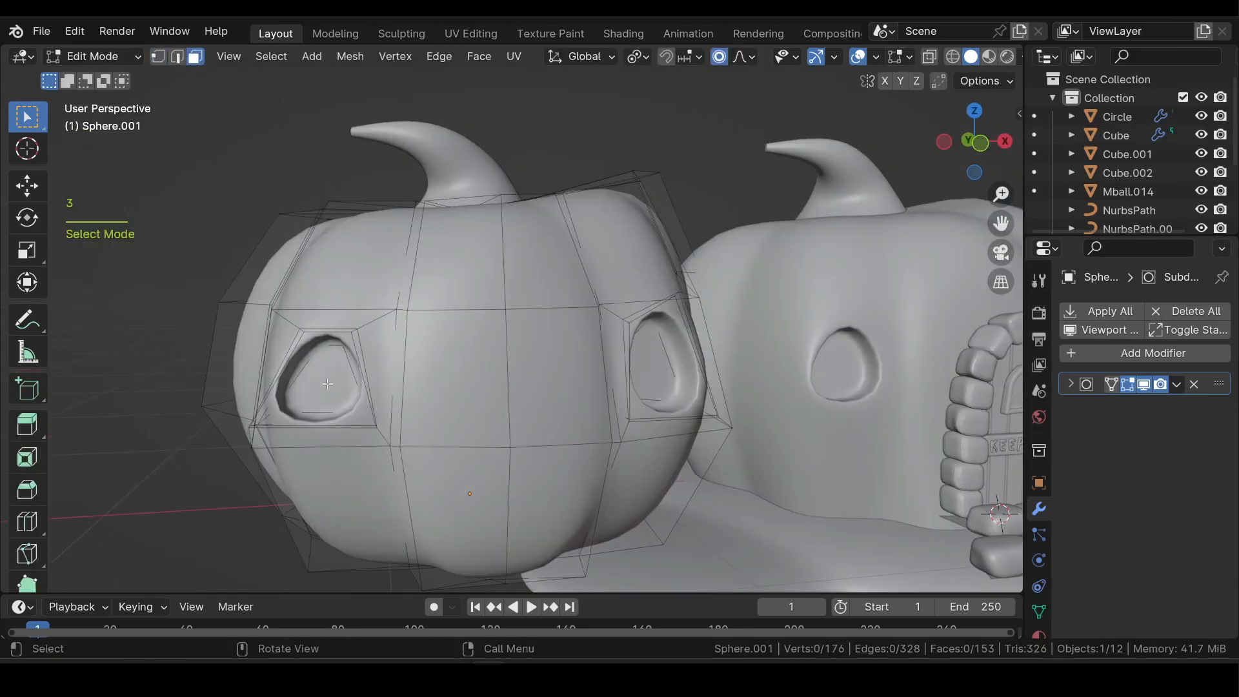
left_click(655, 375, "shift")
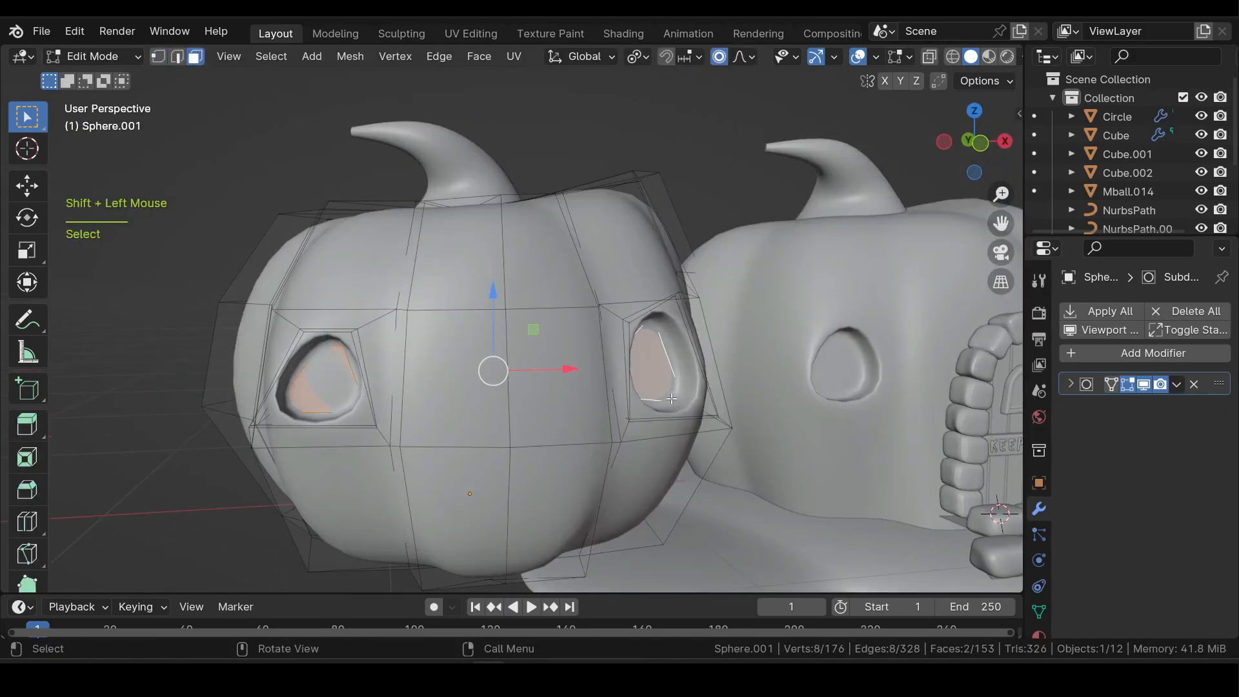
left_click(281, 56)
mouse_move(312, 321)
left_click(507, 324)
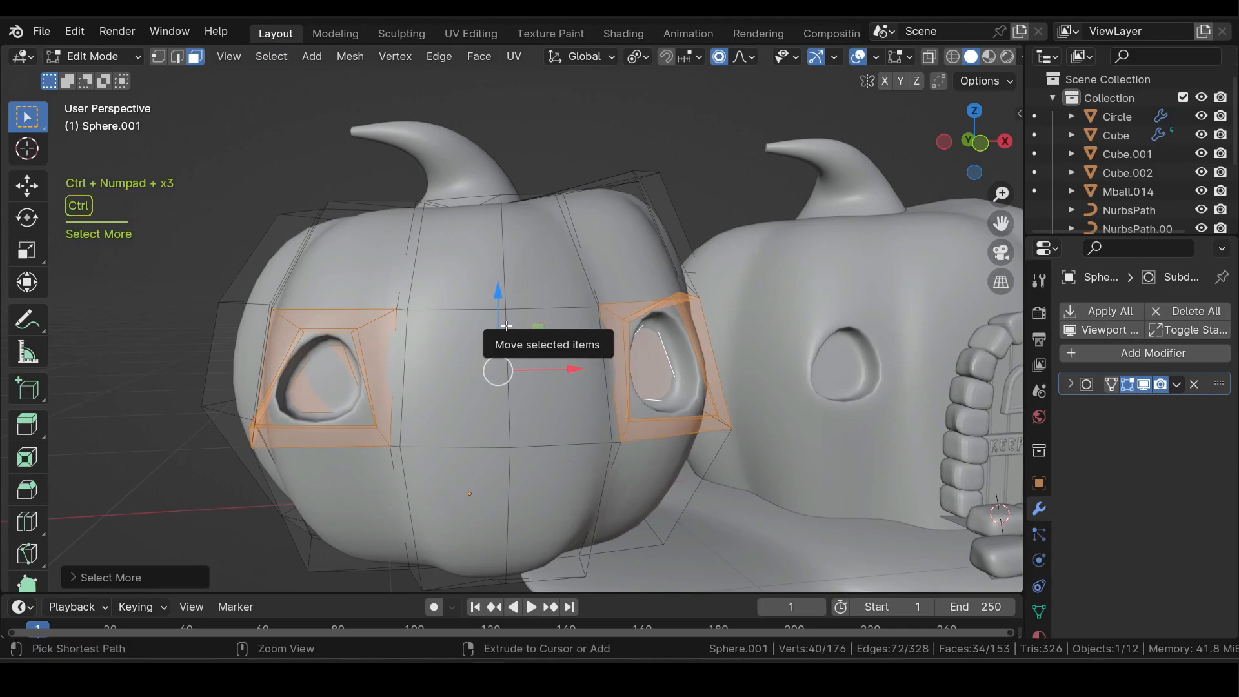
key("ctrl+KP_Subtract")
key("x")
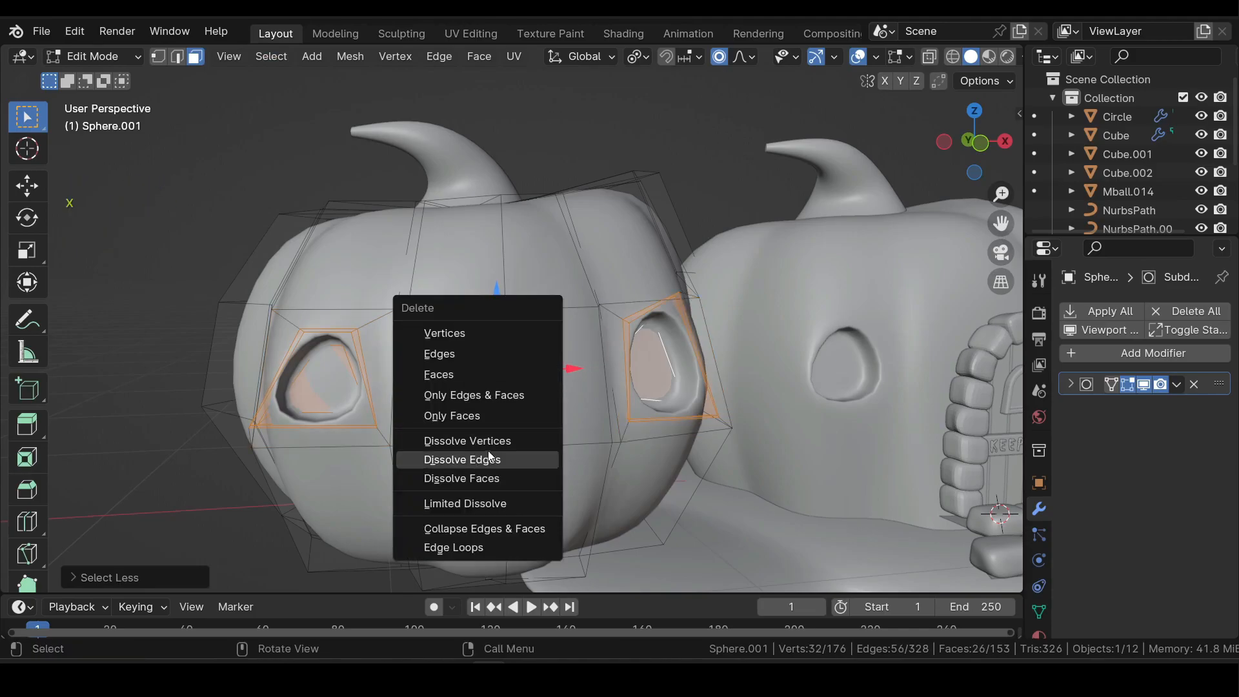
left_click(487, 441)
scroll(484, 411, "down", 1)
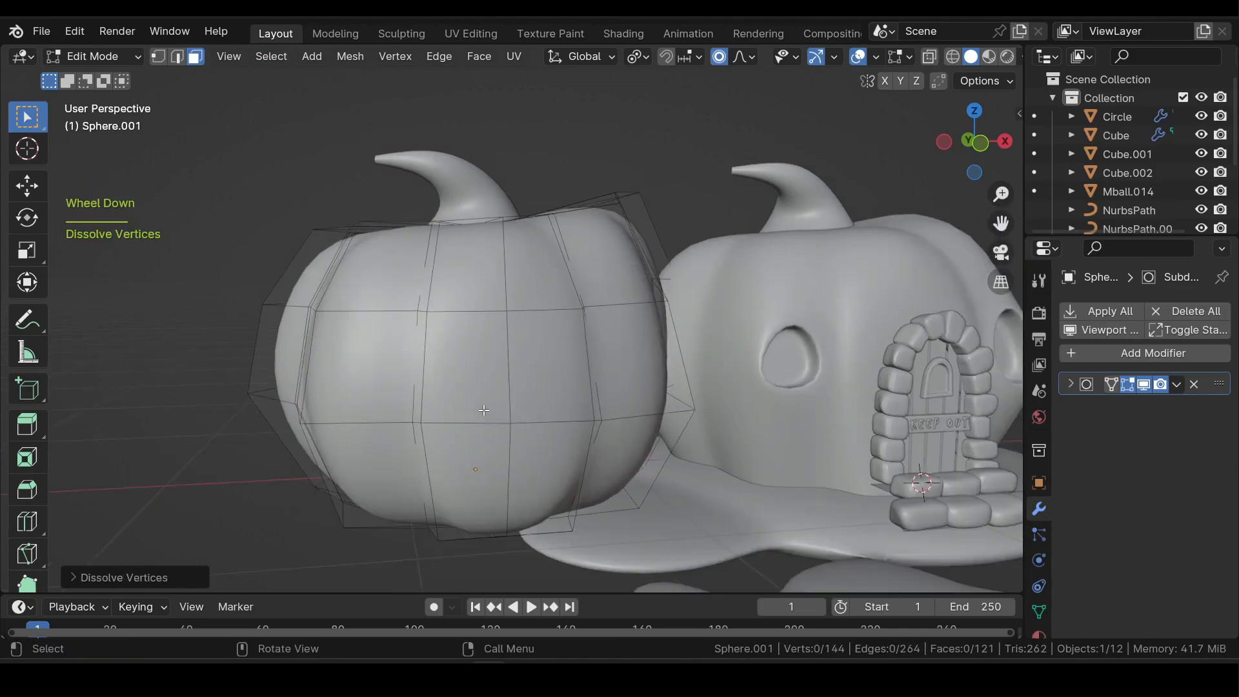
- Knife-cut two triangular eye outlines into the front of the duplicated pumpkin
middle_click_drag(484, 411, 281, 352)
key("k")
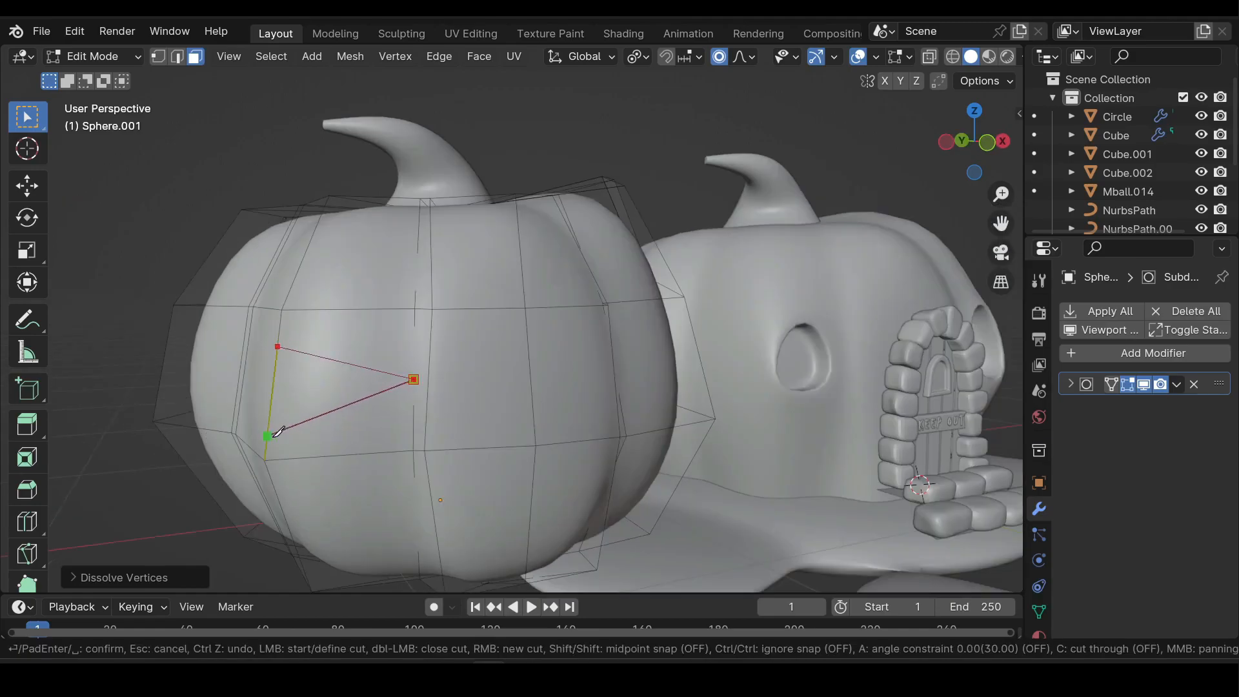
middle_click_drag(494, 381, 502, 365)
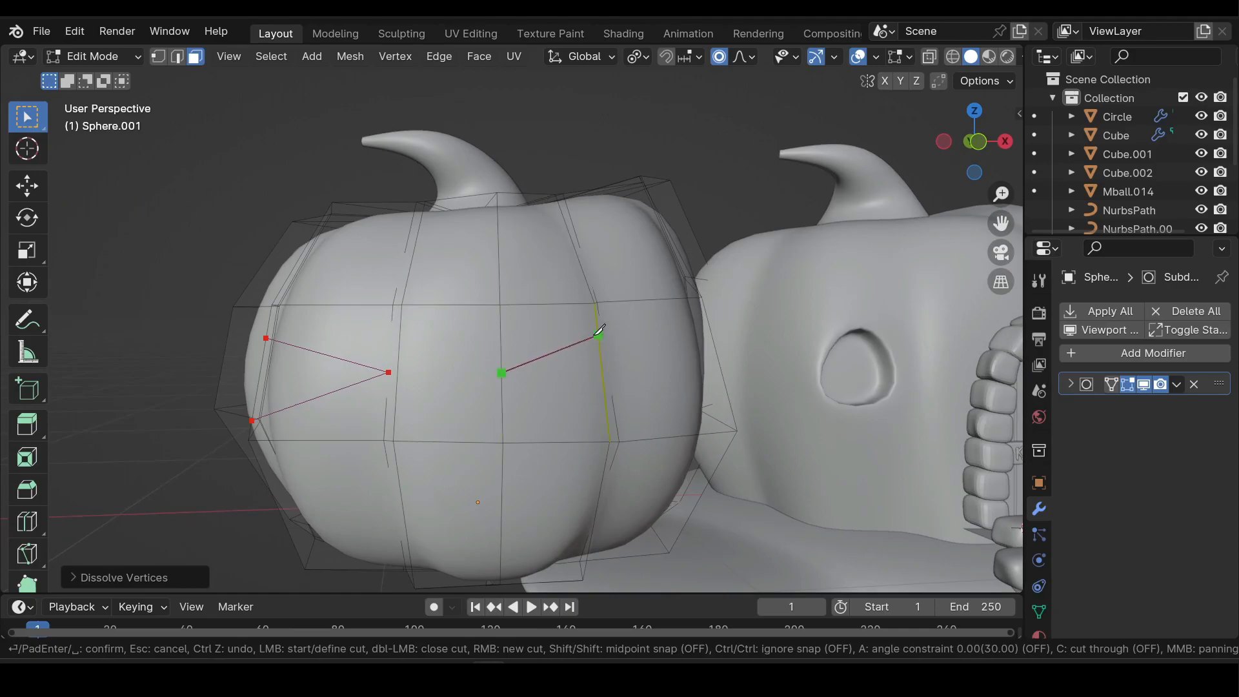
left_click(606, 412)
- Knife-cut a closed zigzag mouth outline below the eyes and apply the cuts
middle_click_drag(608, 410, 346, 439)
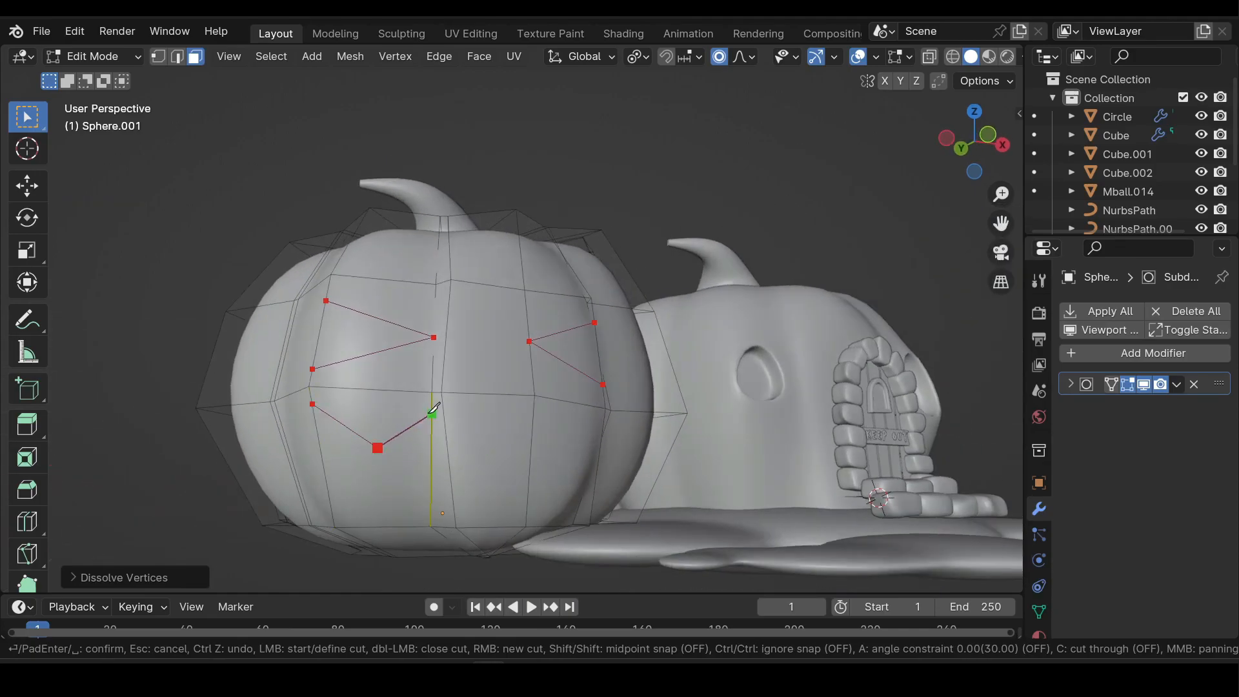
middle_click_drag(553, 427, 539, 438)
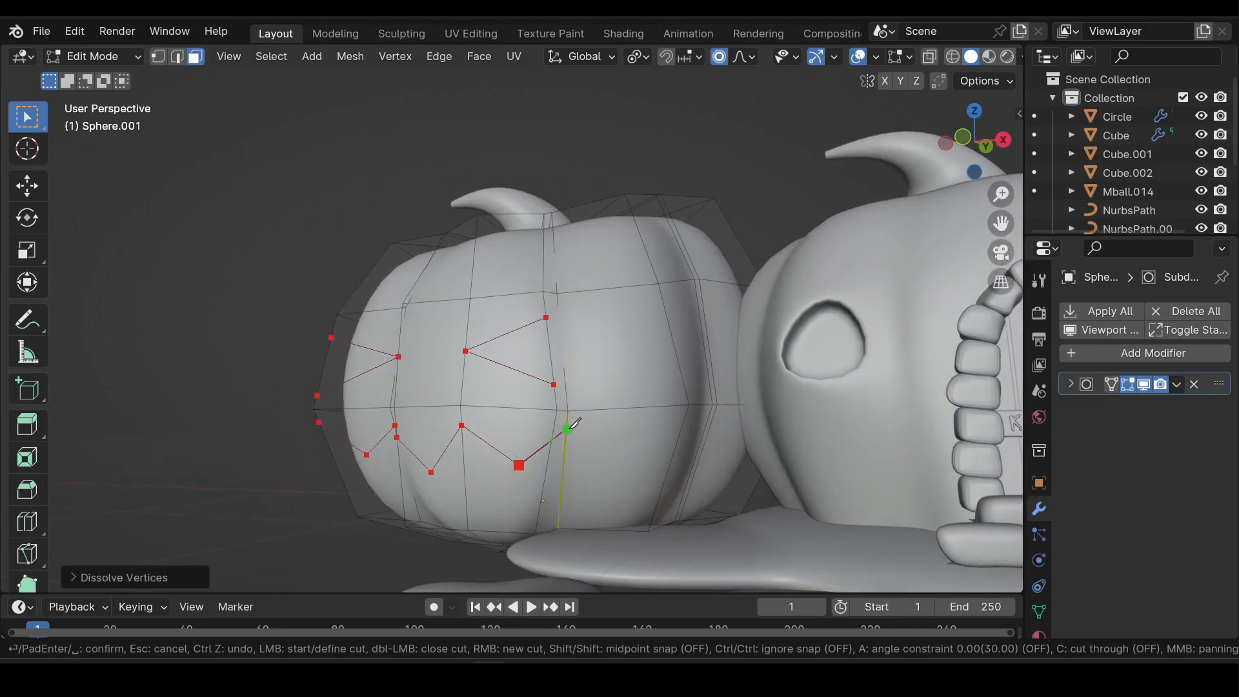
middle_click_drag(590, 469, 593, 475)
scroll(603, 529, "up", 2)
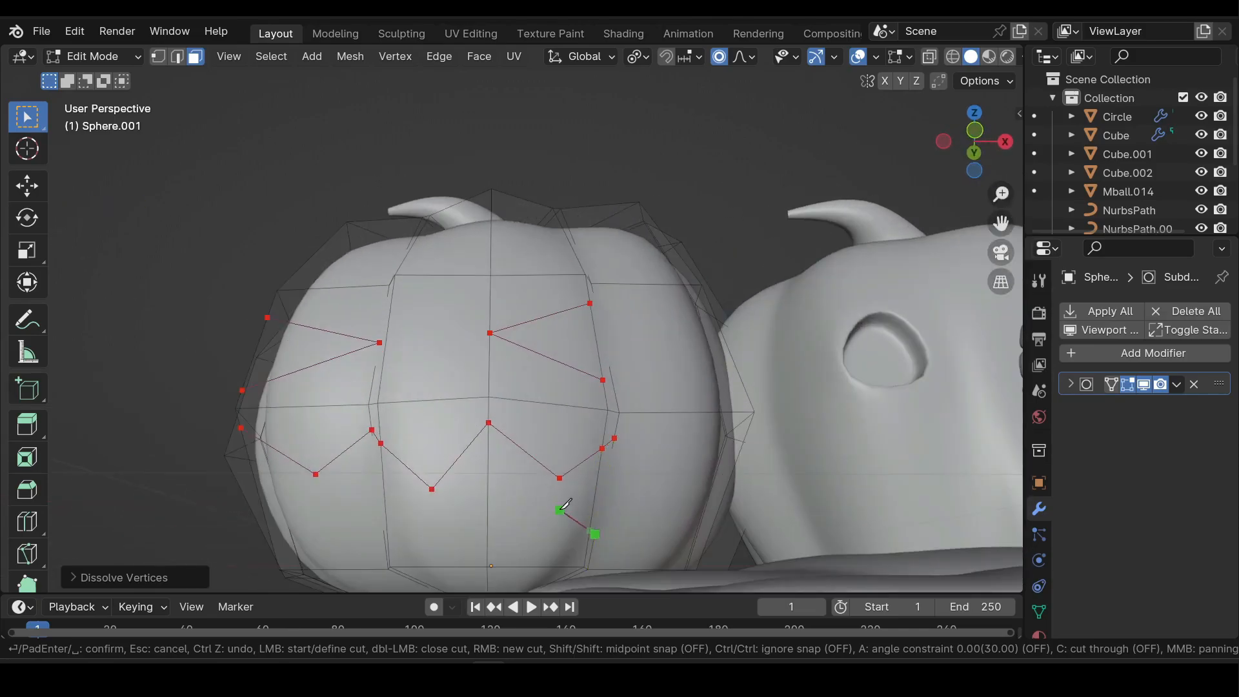
middle_click_drag(436, 516, 446, 536)
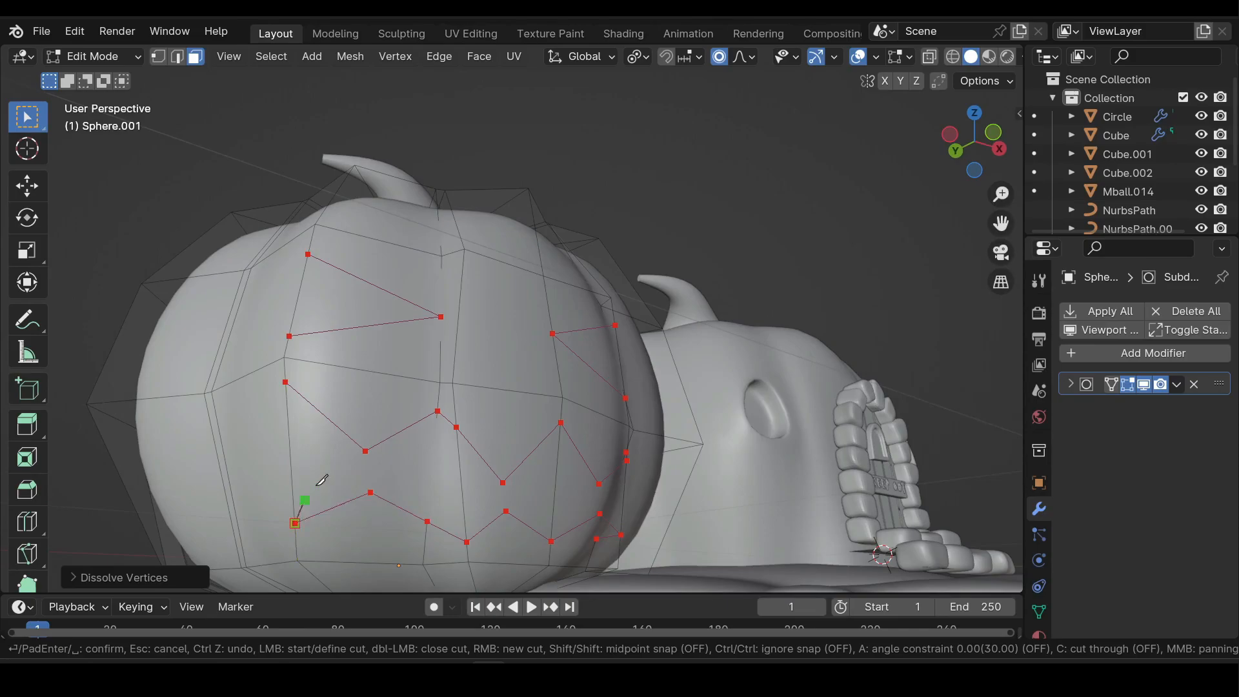
middle_click_drag(298, 511, 277, 535)
key("Return")
- Delete the faces inside the eye and mouth outlines, hiding the subdivision smoothing while selecting them
left_click(318, 324)
left_click(578, 351, "shift")
middle_click_drag(590, 490, 506, 436)
left_click(583, 431, "shift")
left_click(584, 431, "shift")
left_click(335, 407)
left_click(468, 416, "shift")
left_click(578, 420, "shift")
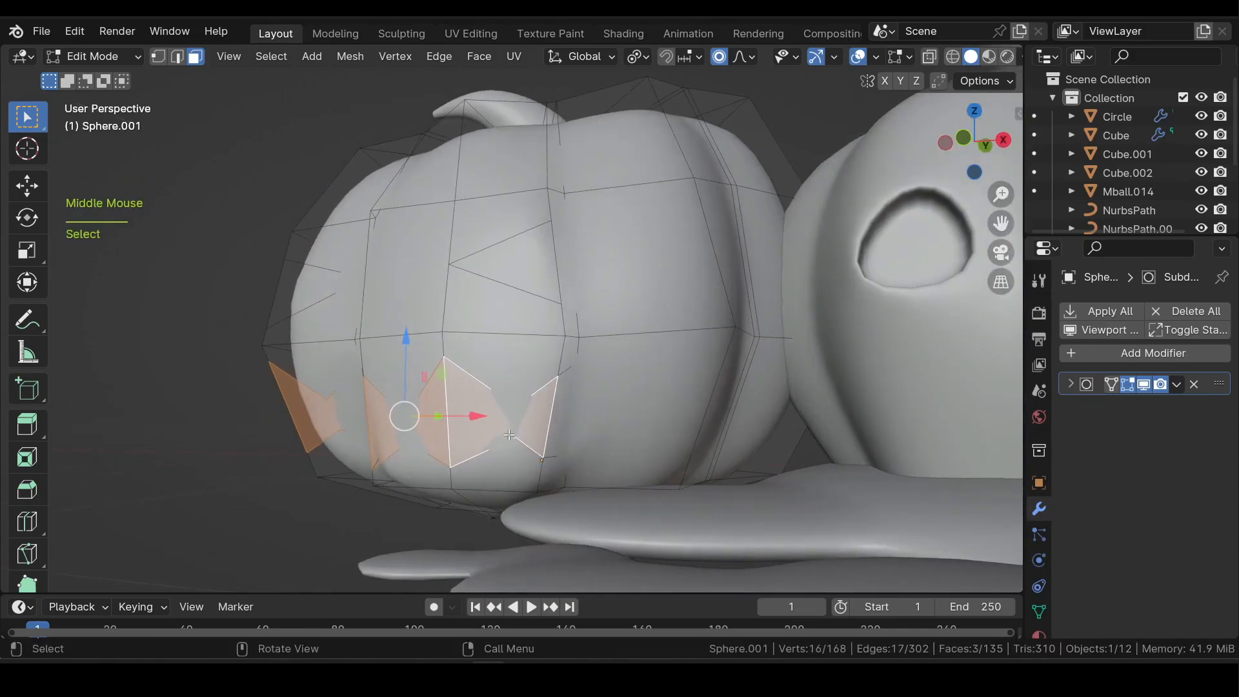
left_click(1145, 385)
left_click(555, 390, "shift")
middle_click_drag(555, 390, 594, 418)
left_click(448, 419, "shift")
middle_click_drag(447, 419, 422, 413)
left_click(577, 292, "shift")
left_click(359, 294, "shift")
key("x")
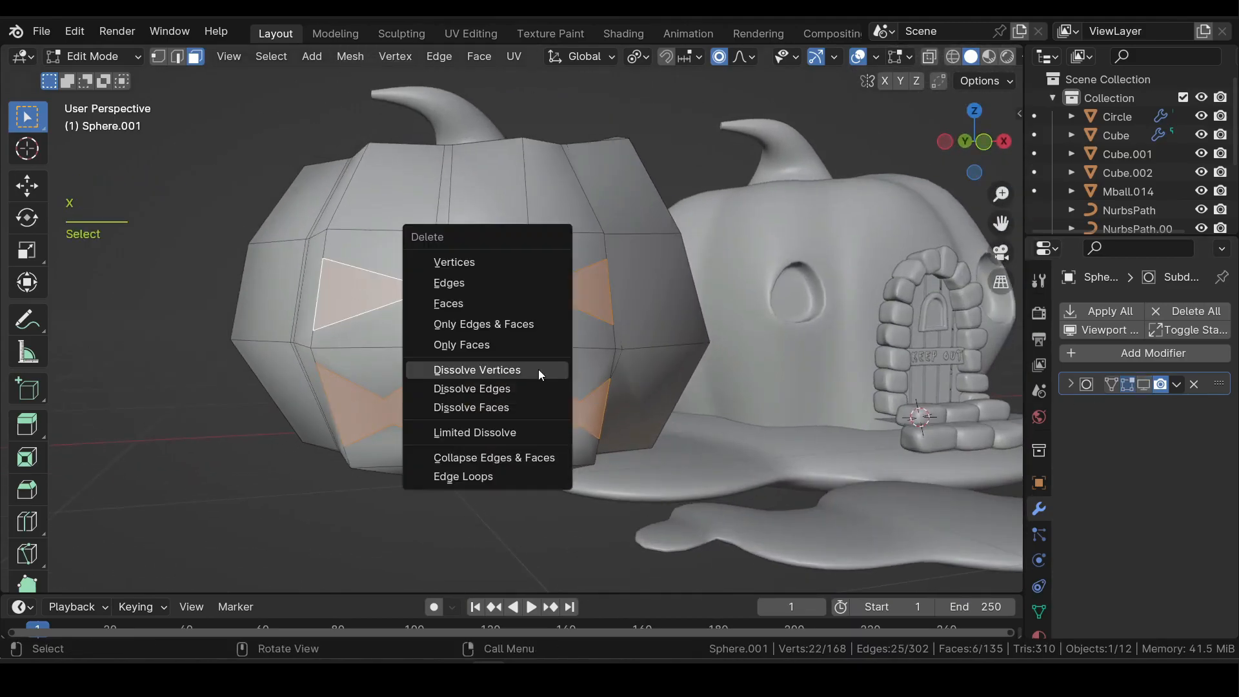
left_click(470, 303)
middle_click_drag(469, 303, 996, 368)
left_click(1144, 386)
- Add a Solidify modifier to the carved pumpkin with a thickness of 0.08 m
middle_click_drag(562, 387, 585, 388)
left_click(1078, 355)
mouse_move(1079, 354)
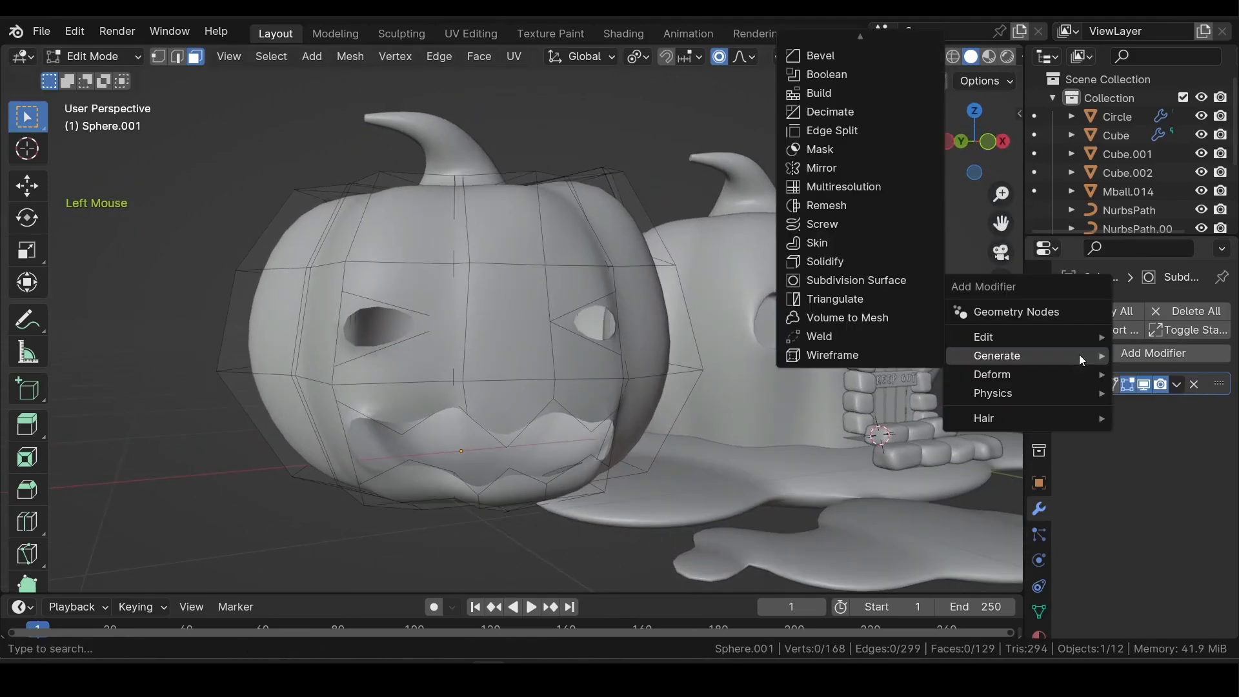
left_click(831, 262)
middle_click_drag(831, 264, 703, 346)
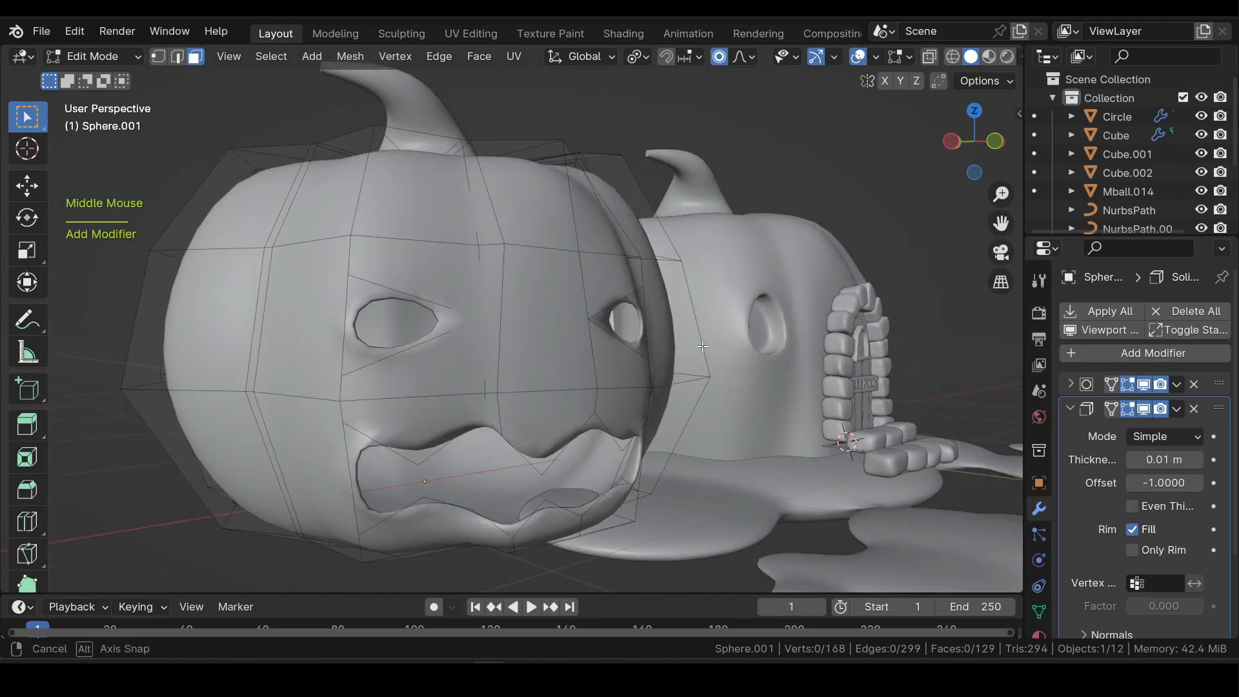
mouse_move(1163, 459)
left_mouse_down()
mouse_move(1213, 459)
mouse_move(1187, 460)
left_mouse_up()
middle_click_drag(819, 439, 794, 452)
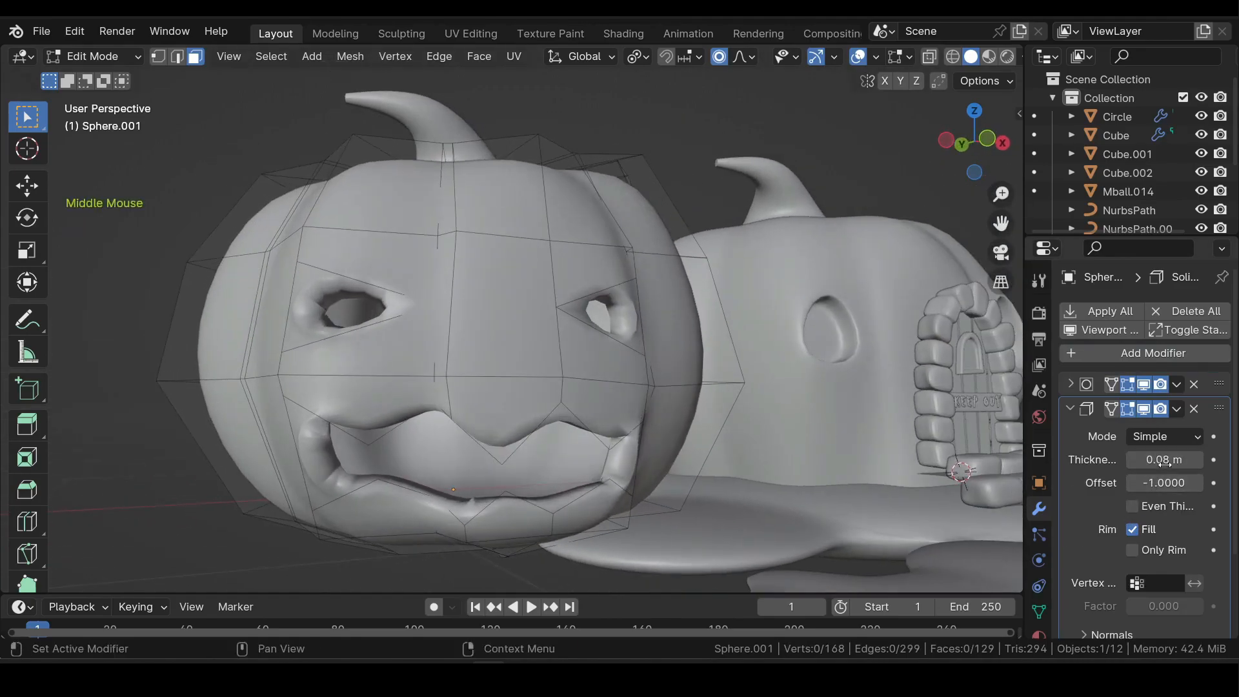
- Move the Solidify modifier above the Subdivision modifier and collapse both modifiers' settings
left_click_drag(1224, 419, 1219, 383)
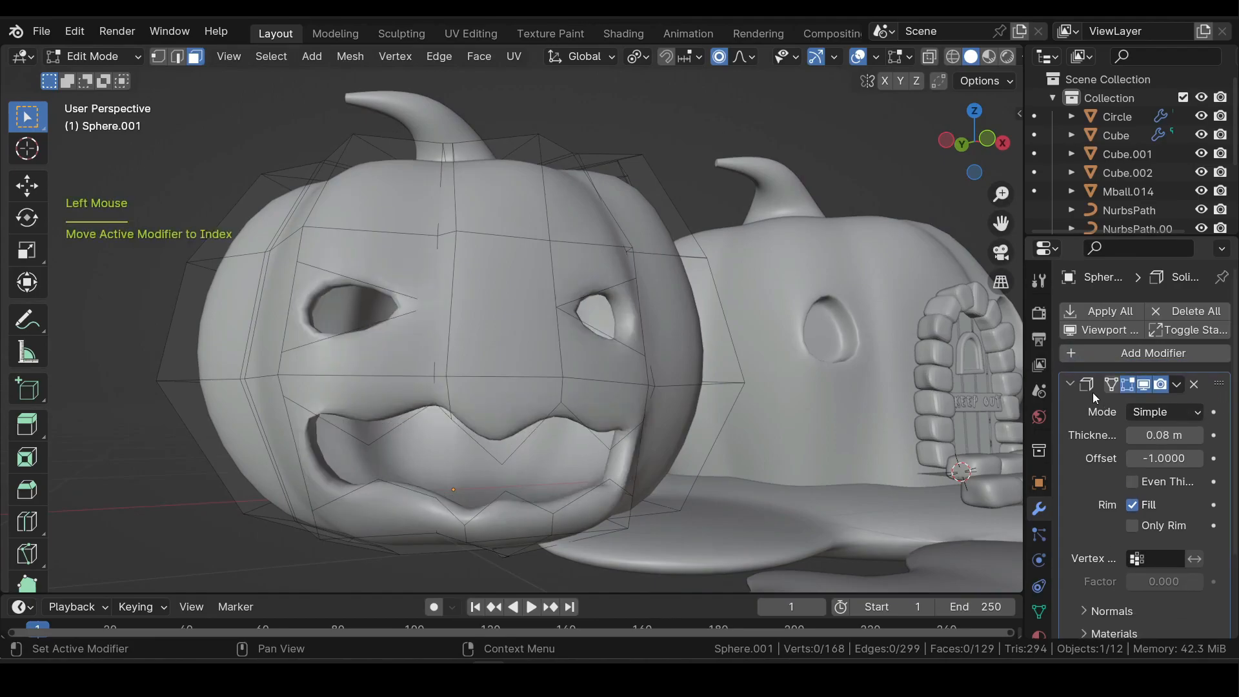
left_click(1097, 390)
left_click(1071, 406)
left_click(1071, 407)
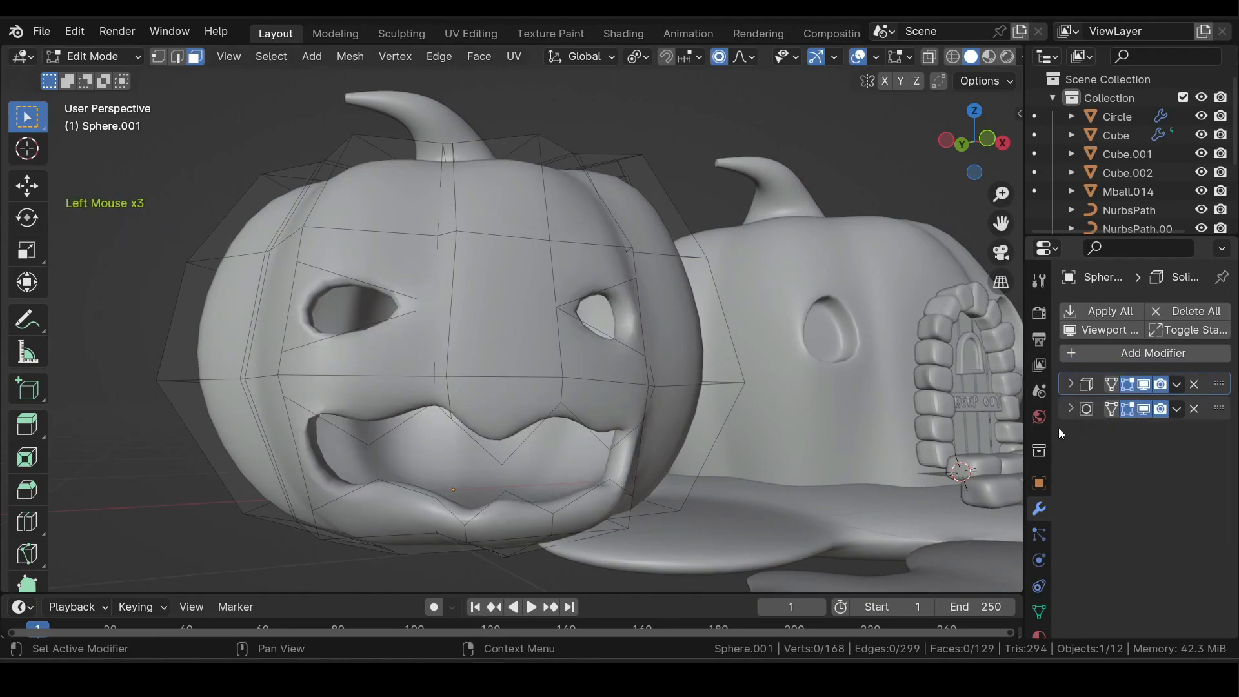
- Reshape the carved eyes by moving their inner corners and raising their outer upper corners
middle_click_drag(645, 303, 510, 291)
key("1")
left_click_drag(510, 291, 556, 323)
left_click_drag(543, 308, 503, 311)
middle_click_drag(530, 316, 503, 318)
left_click_drag(613, 278, 614, 268)
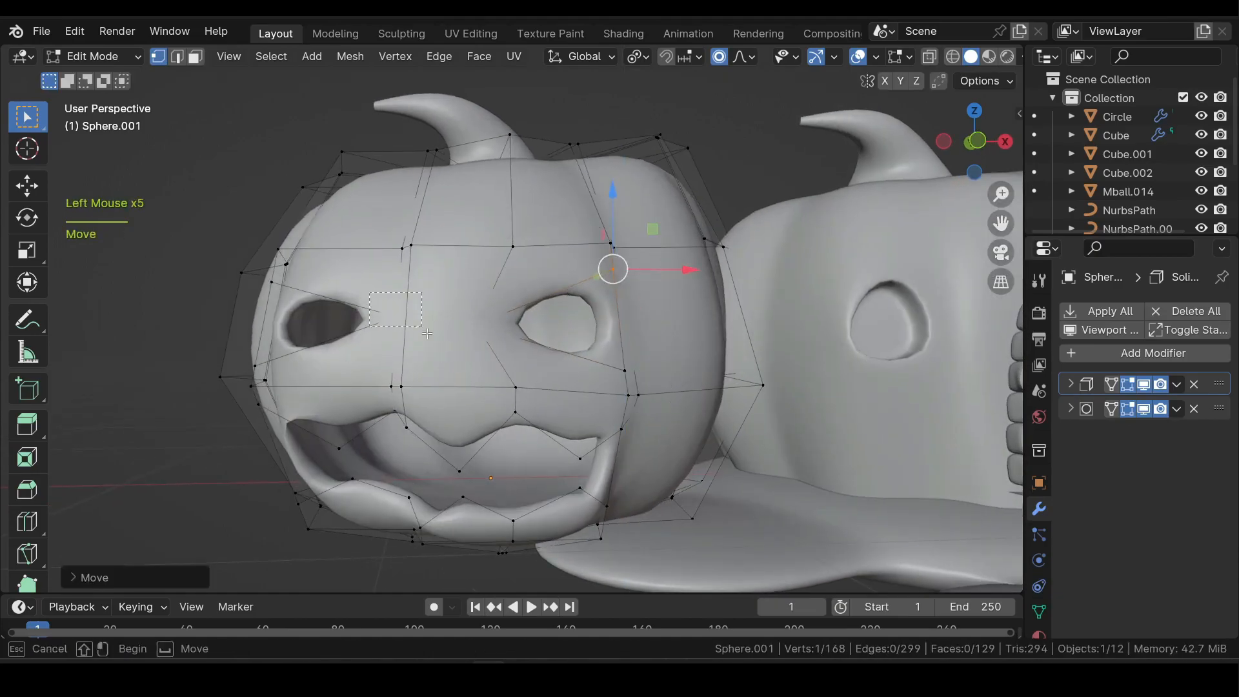
middle_click_drag(451, 291, 485, 291)
left_click_drag(296, 285, 293, 259)
middle_click_drag(452, 405, 426, 300, "shift")
left_click_drag(430, 302, 395, 322)
left_click_drag(409, 285, 409, 277)
- Adjust the vertices along the carved mouth's zigzag edges to refine the teeth and mouth opening
left_click_drag(445, 381, 400, 423)
left_click_drag(424, 374, 335, 384)
left_click_drag(351, 339, 351, 318)
left_click_drag(493, 364, 455, 400)
left_click_drag(478, 353, 480, 332)
middle_click_drag(517, 349, 490, 348)
left_click_drag(584, 364, 558, 391)
left_click_drag(561, 387, 561, 383)
mouse_move(561, 381)
middle_mouse_down()
mouse_move(639, 368)
mouse_move(581, 381)
middle_mouse_up()
left_click_drag(629, 390, 606, 407)
middle_click_drag(581, 387, 542, 394)
scroll(542, 394, "down", 4)
left_click_drag(438, 413, 393, 455)
middle_click_drag(452, 187, 482, 292, "shift")
- Parent the duplicated stem to the carved pumpkin body and select the body alone
key("Tab")
left_click(488, 288)
left_click(518, 362, "shift")
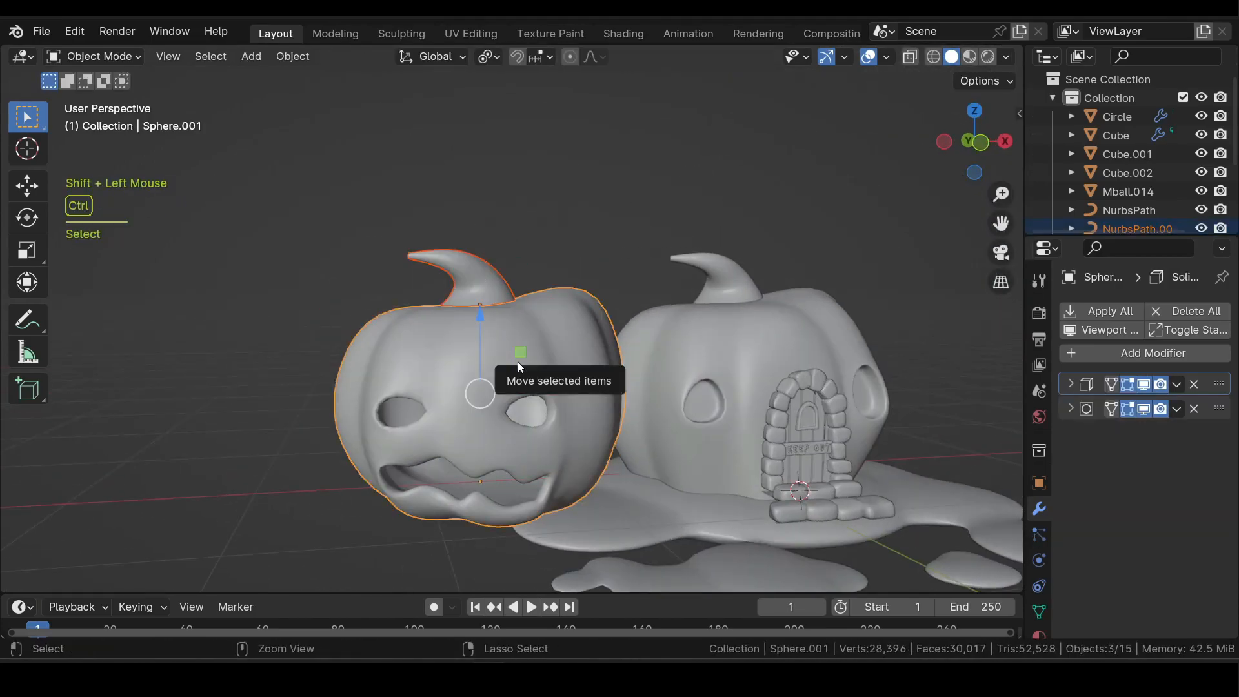
key("ctrl+p")
left_click(518, 361)
left_click(517, 362)
- Scale the jack-o'-lantern down, place it in front of the house beside the stone steps and rotate it
key("s")
right_click(563, 374)
left_click(974, 111)
key("s")
left_click(606, 303)
key("g")
left_click(844, 393)
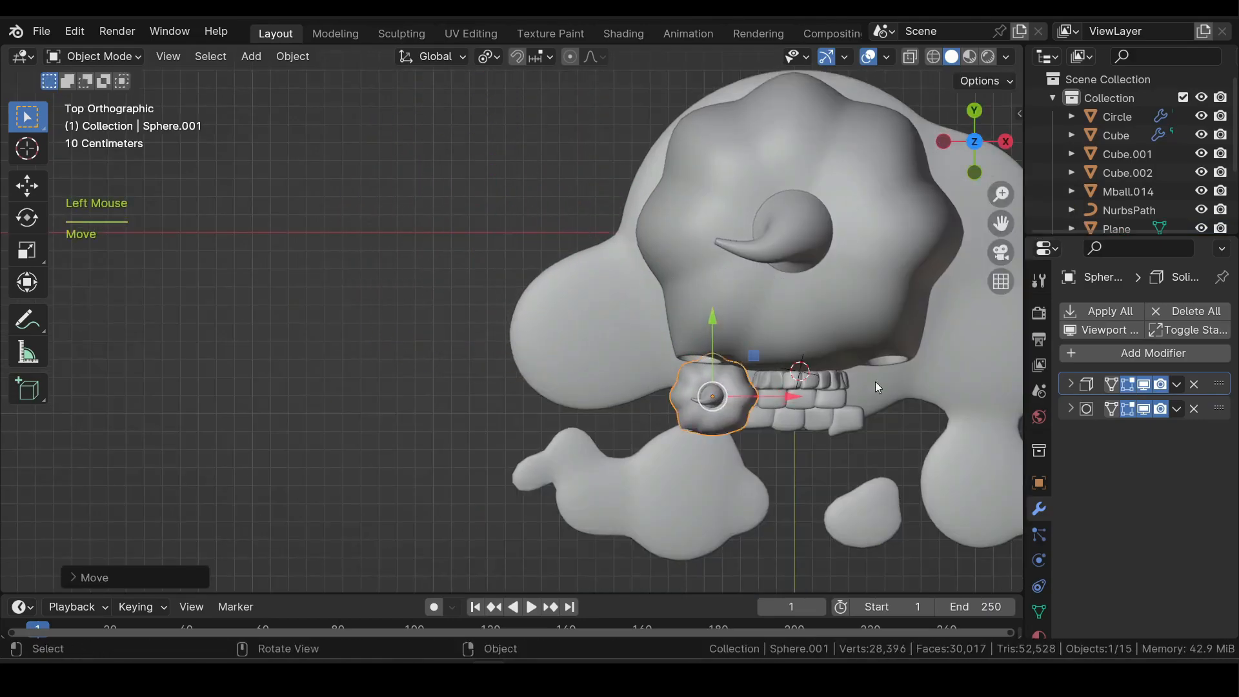
middle_click_drag(836, 388, 535, 342)
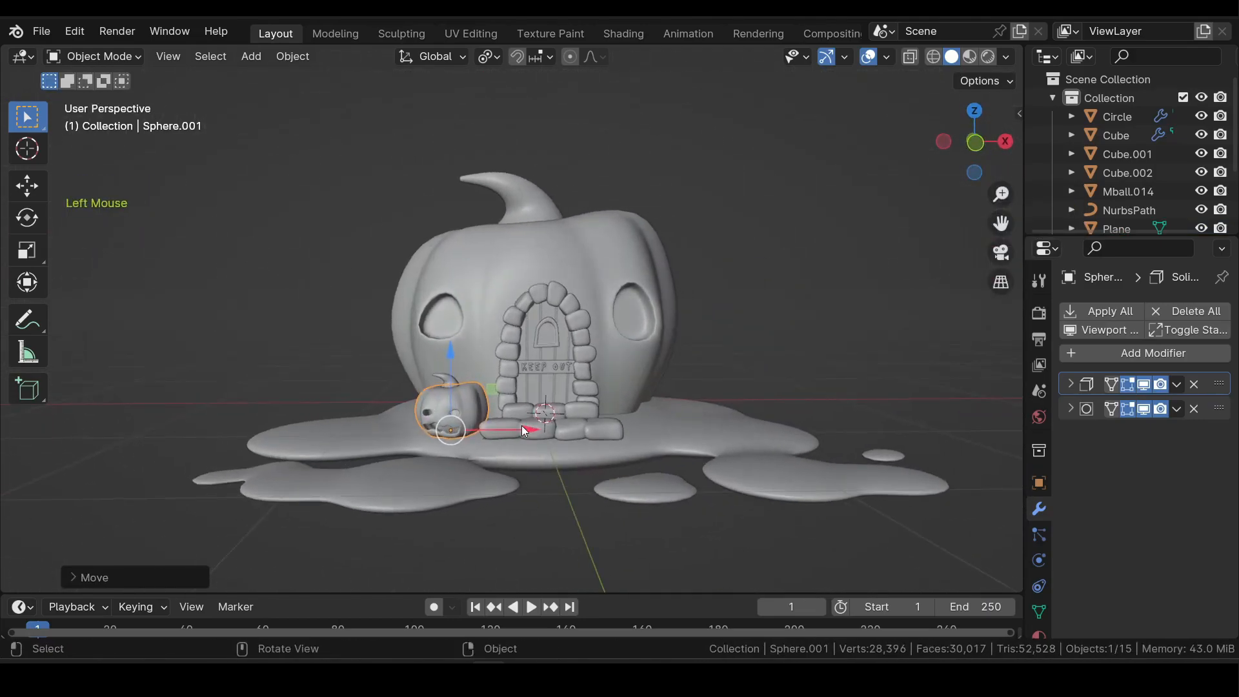
key("r")
left_click(653, 307)
key("s")
- Place linked duplicates of the small jack-o'-lantern on both sides of the front steps, varying their rotation and size
key("alt+d")
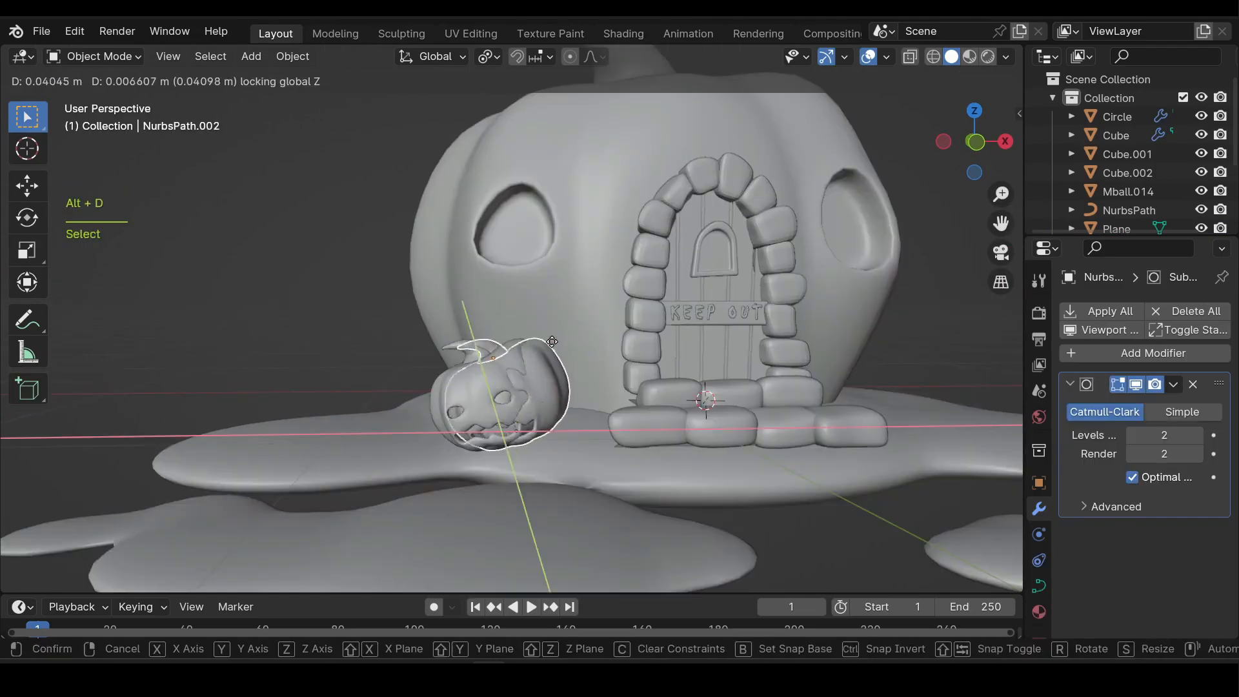
left_click(671, 325)
key("r")
left_click(677, 320)
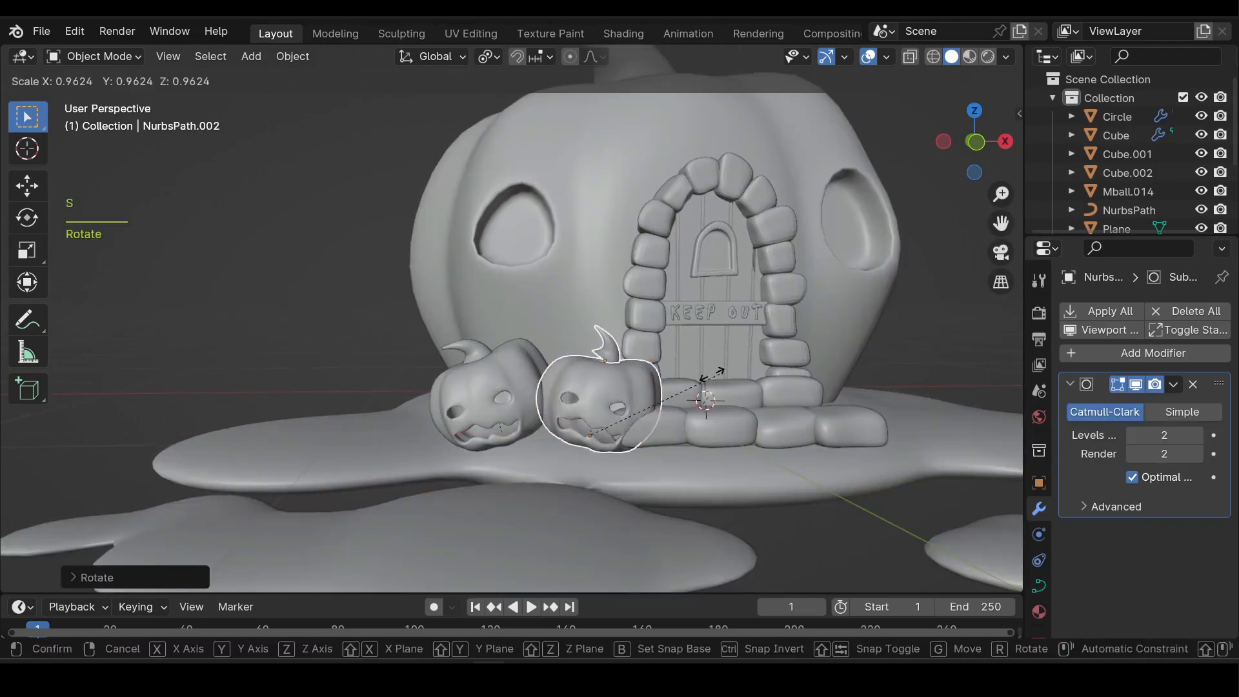
key("g")
left_click(652, 332)
middle_click_drag(652, 332, 644, 366)
key("r")
middle_click_drag(516, 361, 494, 367, "shift")
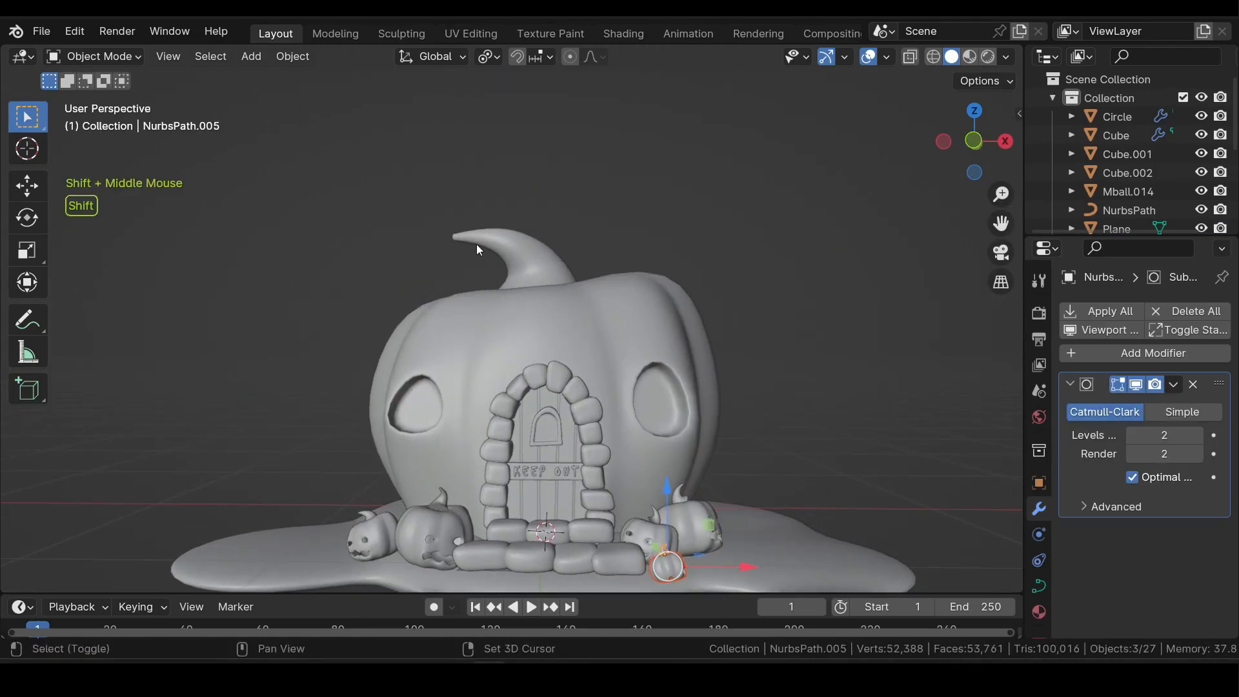
- Add a plane at the tip of the house's stem, scale its mesh down and isolate it in local view
key("shift+a")
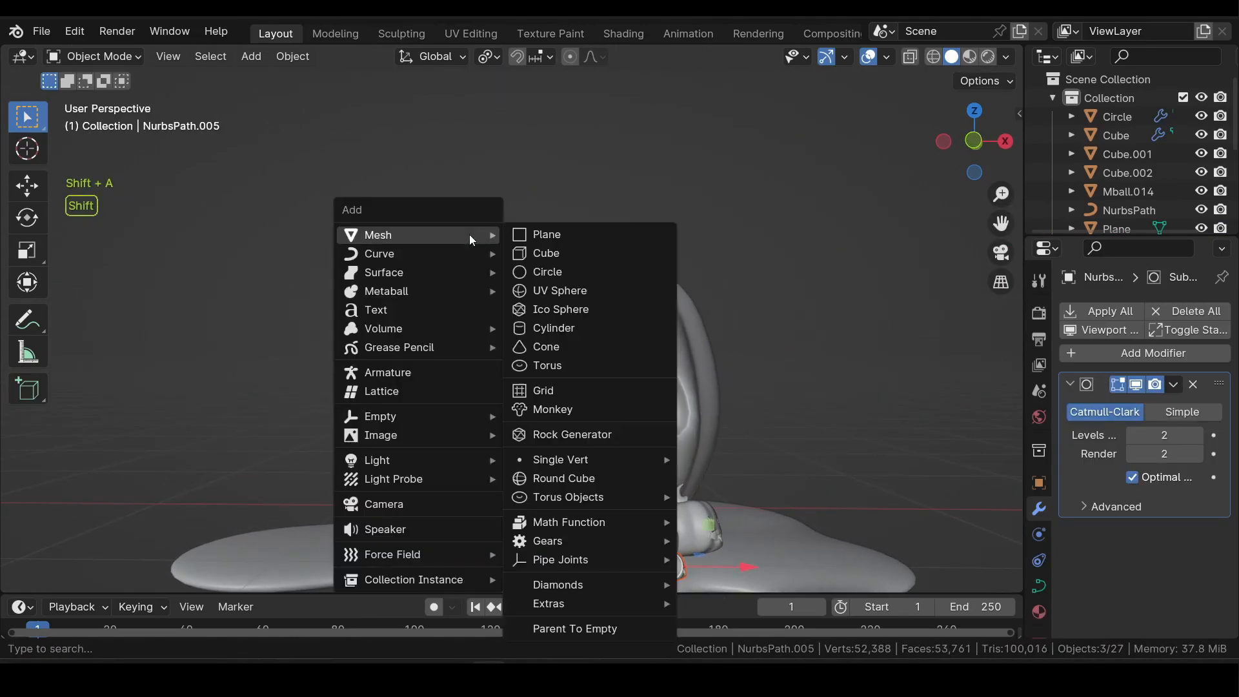
left_click(533, 238)
scroll(529, 237, "down", 1)
middle_click_drag(529, 238, 551, 303)
key("Tab")
key("s")
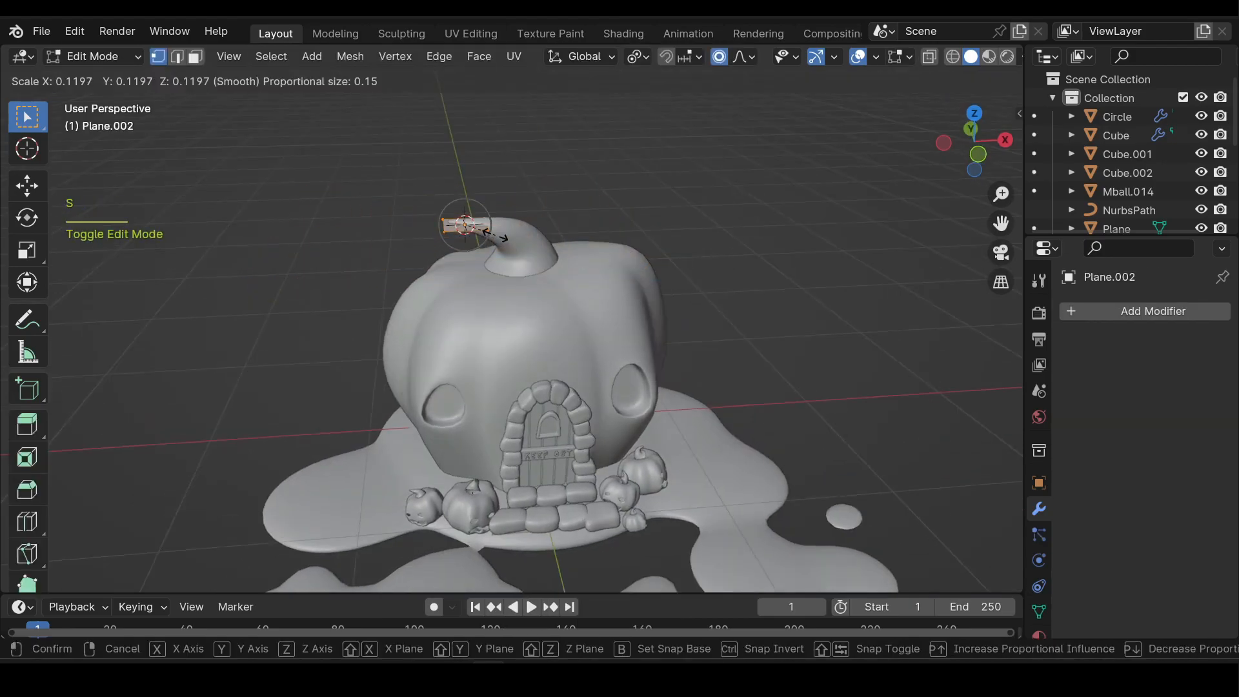
left_click(491, 235)
key("slash")
- Narrow the plane along Y, add a centre loop cut and pull it down to form a V shape
middle_click_drag(636, 351, 638, 381)
key("s")
key("y")
left_click(650, 359)
key("ctrl+r")
left_click(520, 303)
right_click(520, 303)
middle_click_drag(528, 303, 517, 258)
left_click_drag(513, 263, 514, 401)
- Add a level 2 Subdivision modifier to the plane, bevel its centre edge and narrow that section along Y
middle_click_drag(530, 374, 540, 310, "shift")
key("Tab")
key("ctrl+2")
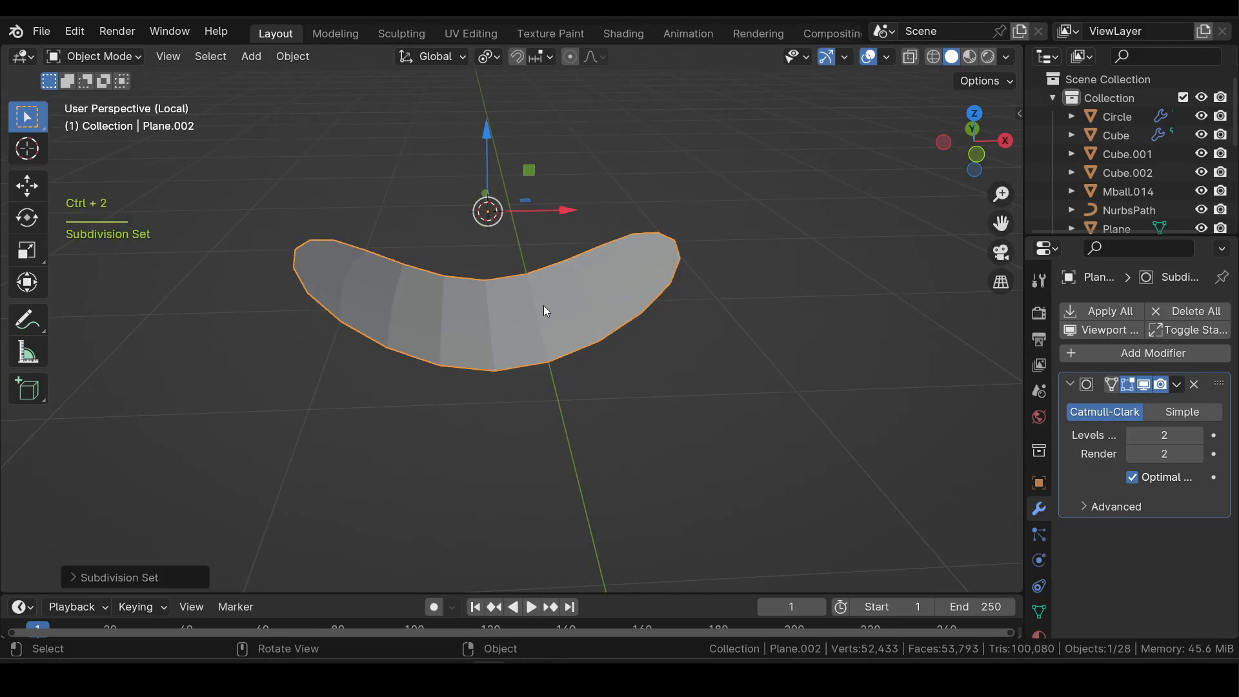
key("Tab")
key("ctrl+b")
left_click(561, 324)
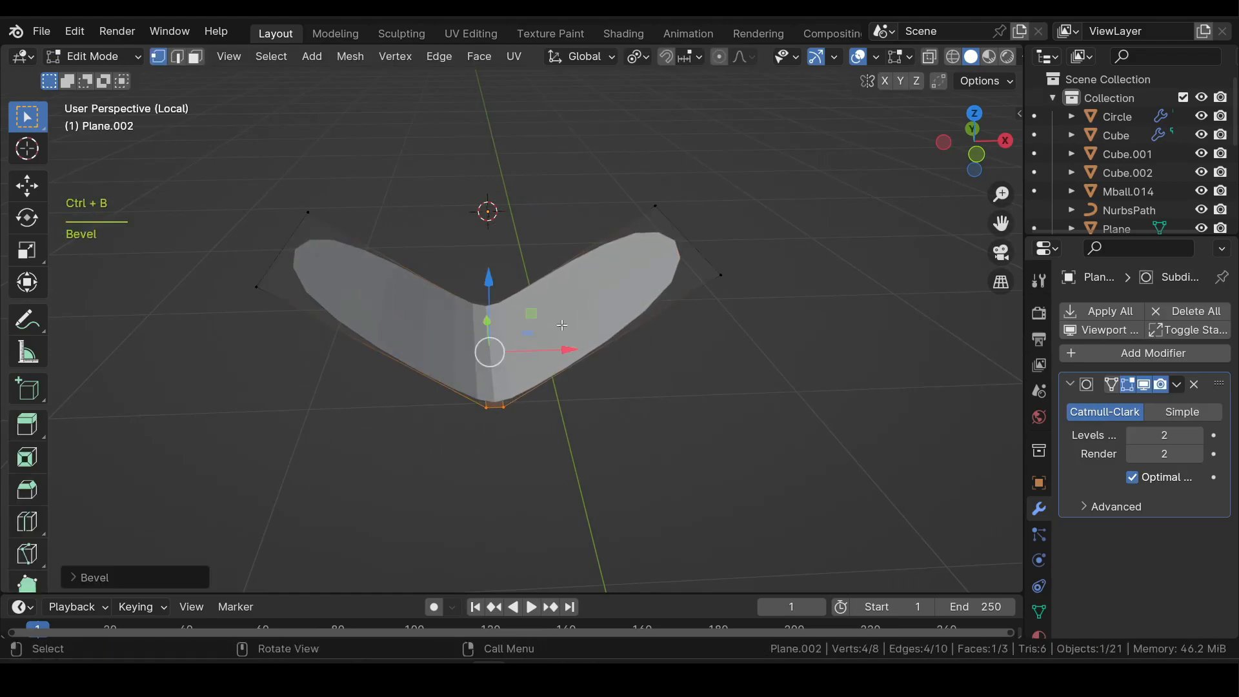
key("s")
key("y")
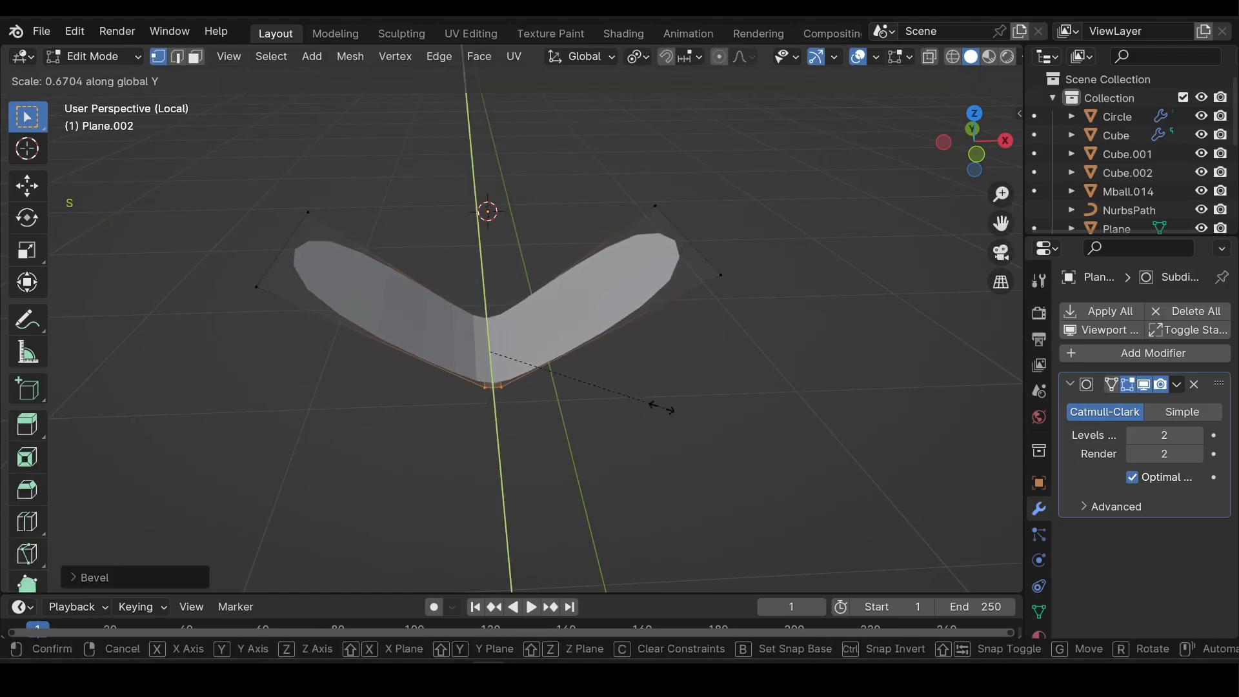
left_click(547, 370)
- Add a loop cut to each half of the V shape and pull both cuts upward and inward into curved wings
key("ctrl+r")
left_click(587, 293)
left_click_drag(586, 293, 559, 262)
key("ctrl+r")
left_click_drag(387, 304, 434, 272)
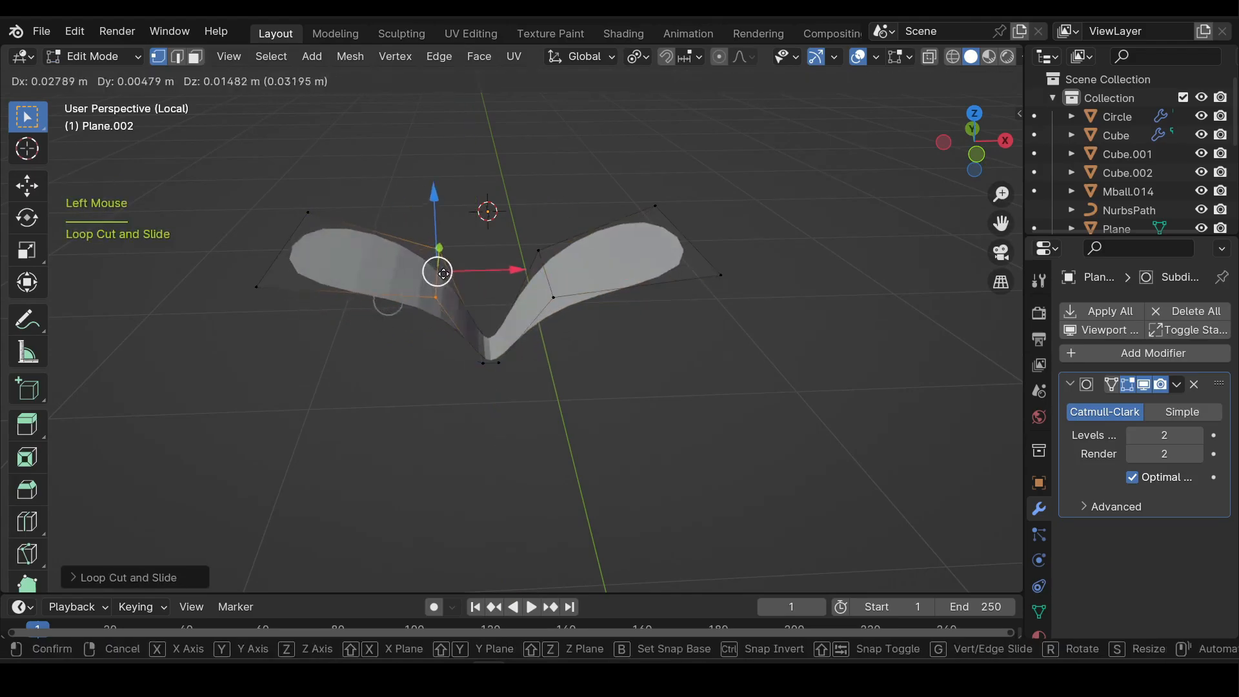
- Raise the whole wing mesh above its starting position and return it from local view to the full scene
key("a")
left_click_drag(488, 219, 488, 74)
key("Tab")
scroll(572, 244, "down", 2)
key("slash")
scroll(560, 267, "down", 3)
middle_click_drag(671, 327, 649, 313)
scroll(648, 314, "up", 4)
middle_click_drag(648, 314, 542, 247, "shift")
- Freely rotate the wing-shaped bat, then place a linked duplicate beside it, rotated and rescaled
key("r")
key("r")
left_click(545, 181)
key("alt+d")
left_click(616, 193)
key("r")
left_click(627, 198)
key("s")
left_click(621, 185)
- Place more linked duplicates of the bat around the pumpkin stem, varying their rotation and position
key("alt+d")
left_click(684, 221)
key("r")
left_click(635, 191)
key("g")
left_click(620, 183)
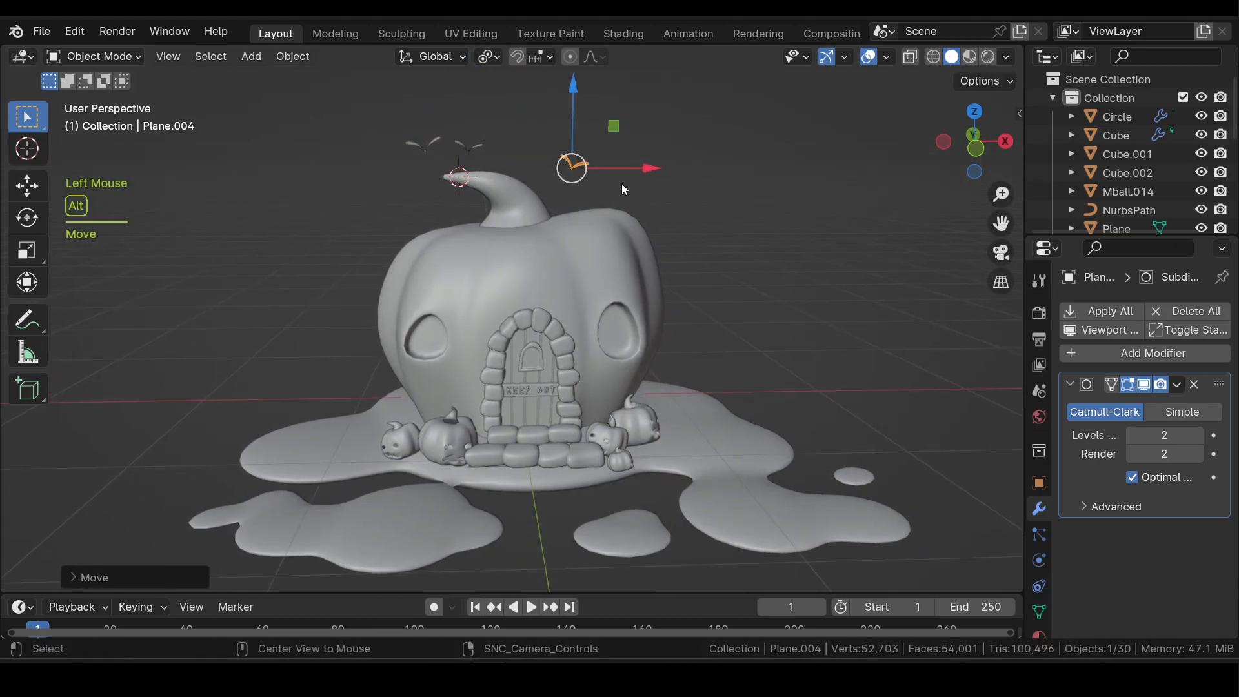
key("alt+d")
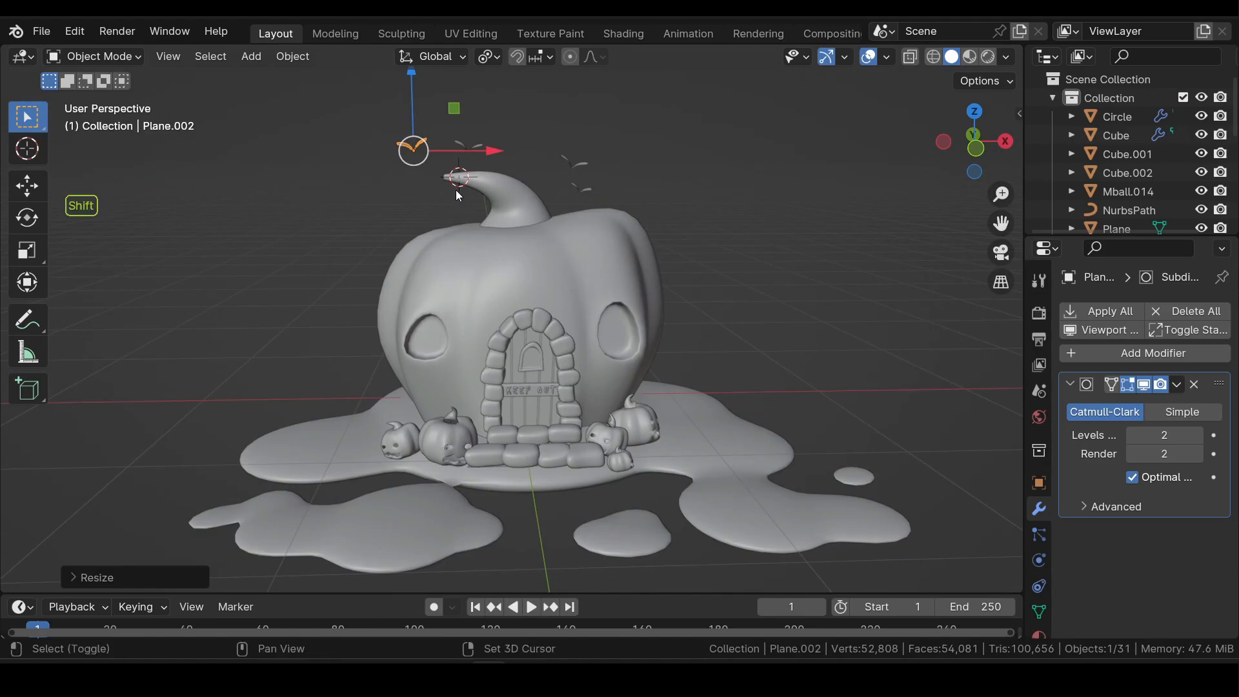
- Add a plane at the 3D cursor on the stem tip and collapse its mesh to a single vertex
key("shift+a")
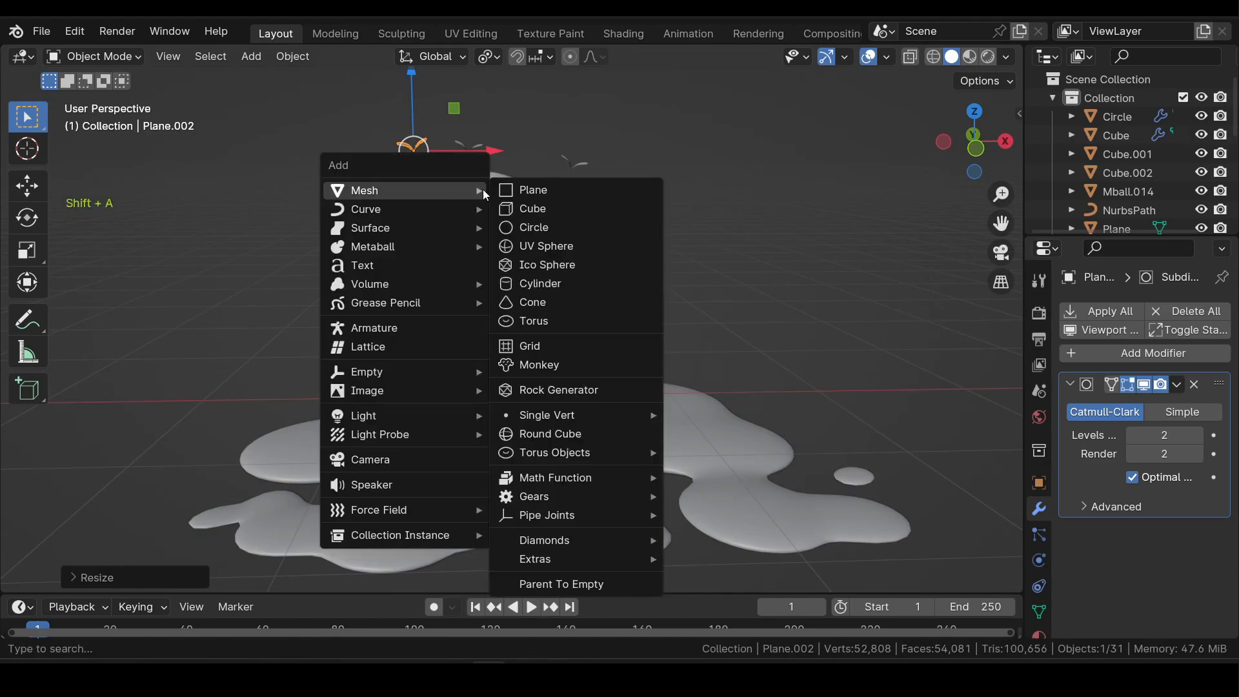
left_click(525, 189)
middle_click_drag(516, 187, 544, 257)
key("Tab")
key("s")
left_click(503, 167)
key("x")
left_click(528, 322)
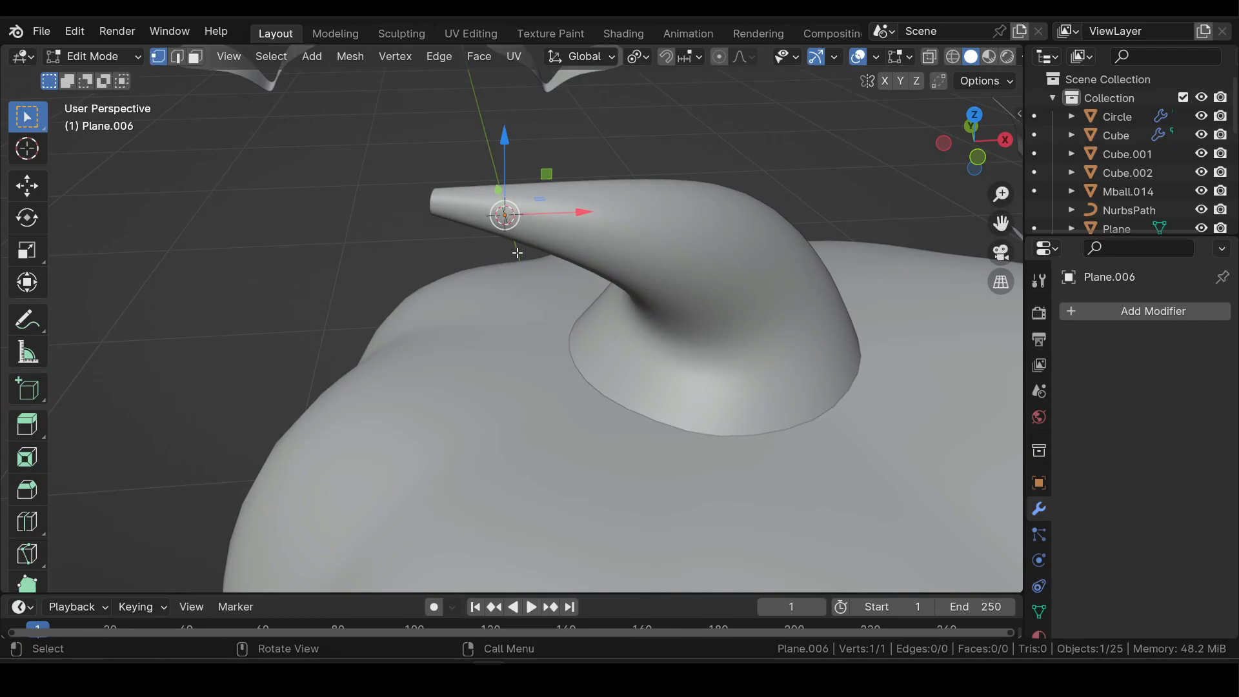
- In front view, extrude the vertex upward twice to form a slightly leaning three-vertex line above the stem
left_click(976, 159)
middle_click_drag(509, 282, 603, 323, "shift")
scroll(602, 323, "up", 1)
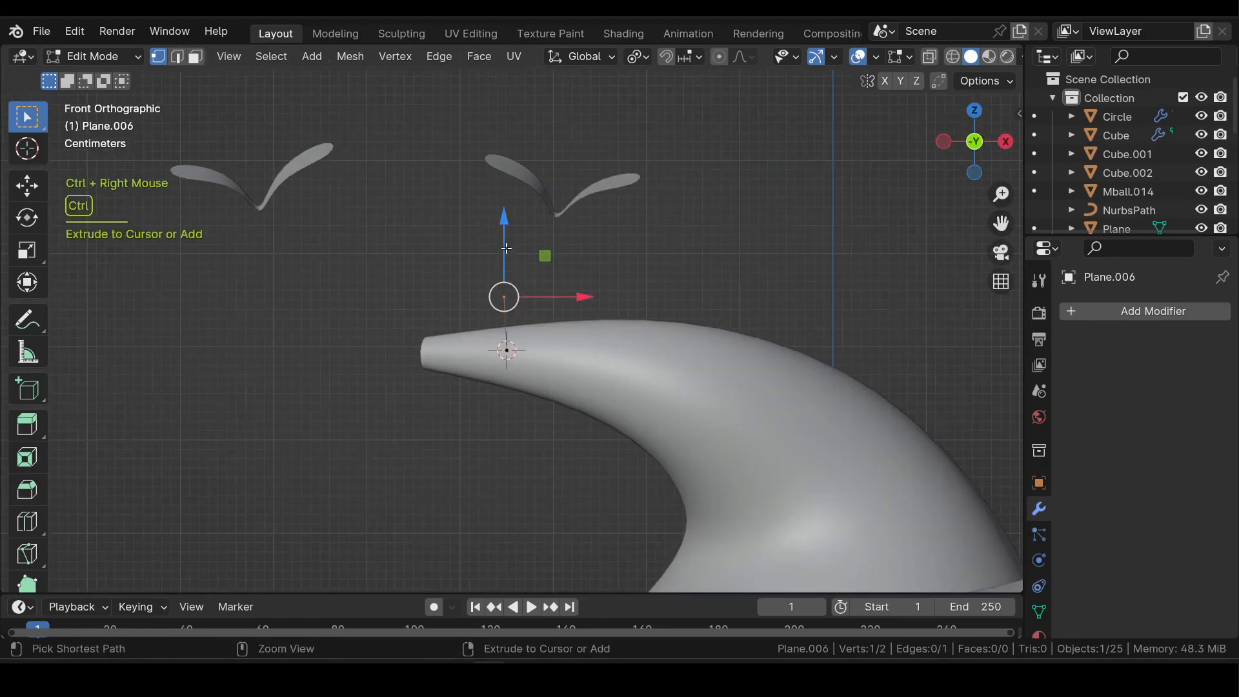
right_click(497, 228, "ctrl")
scroll(510, 281, "up", 2)
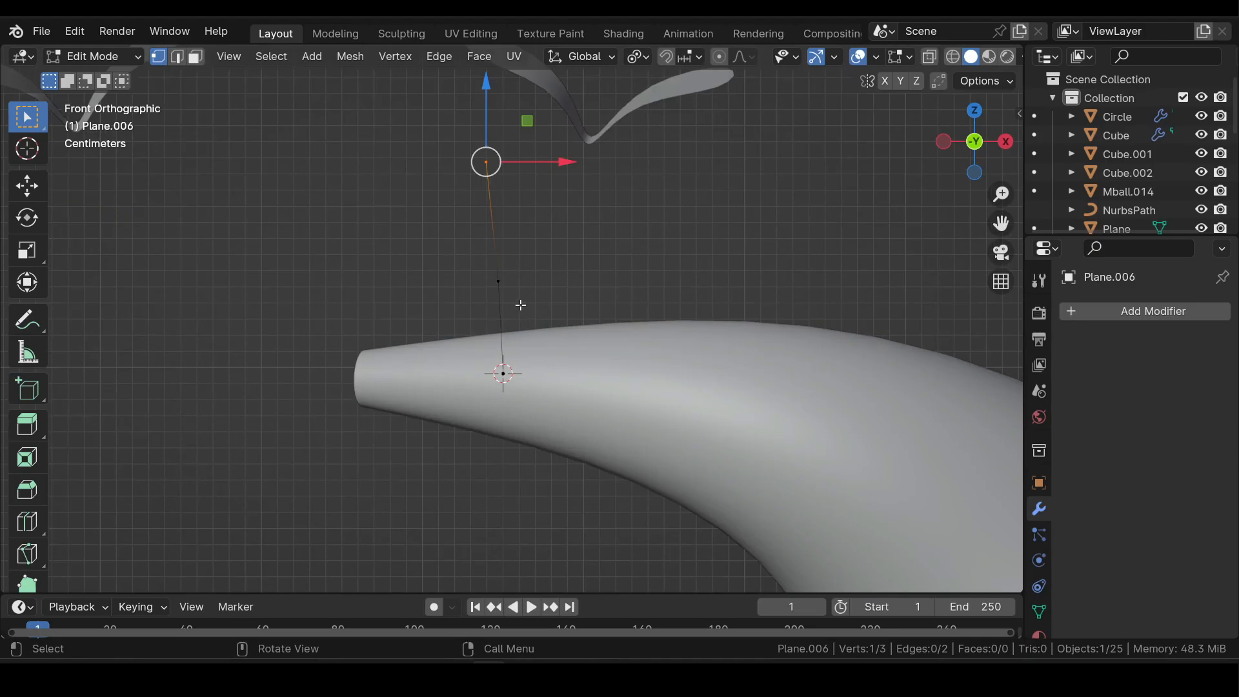
- Add a Skin modifier to the vertex line and shrink the skin of all vertices to about 0.075
left_click(1138, 310)
mouse_move(1140, 308)
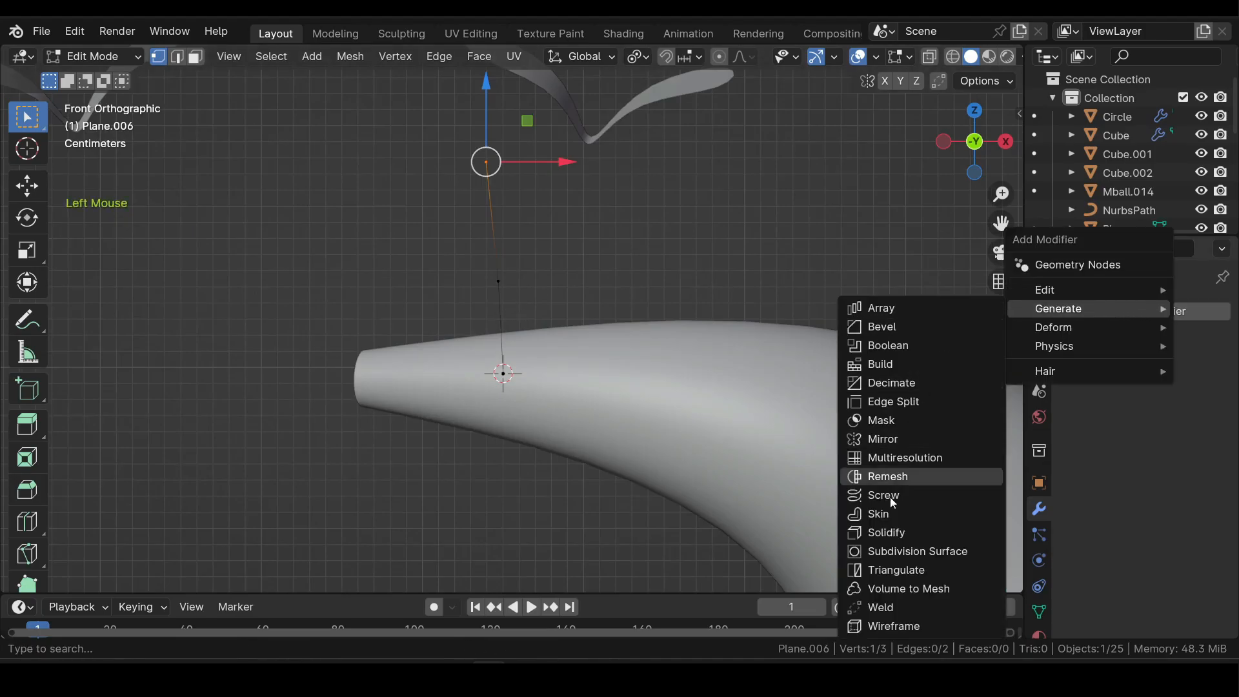
left_click(878, 514)
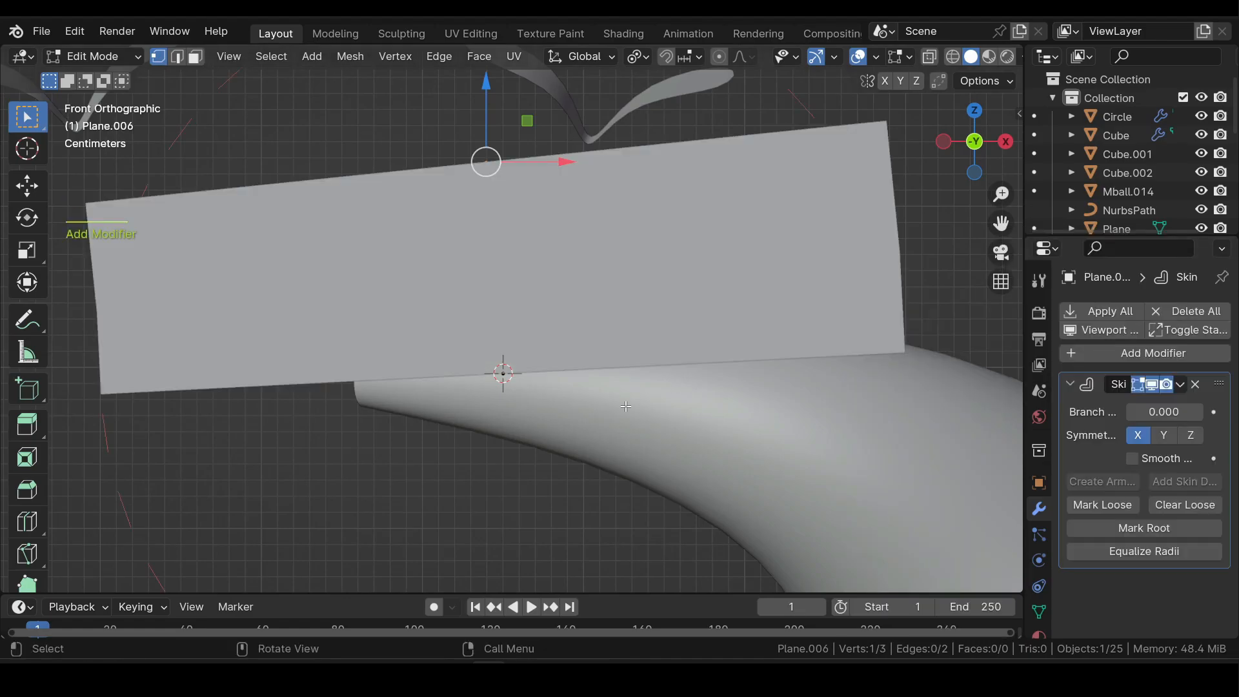
scroll(571, 282, "down", 1)
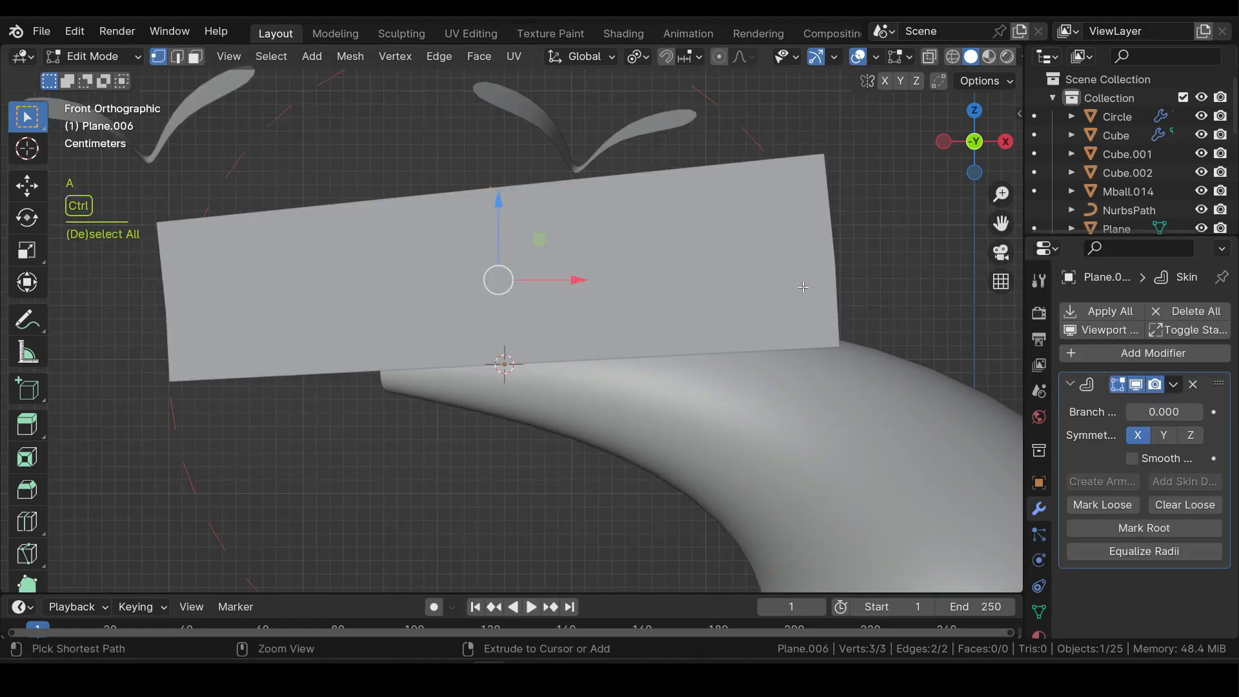
key("ctrl+a")
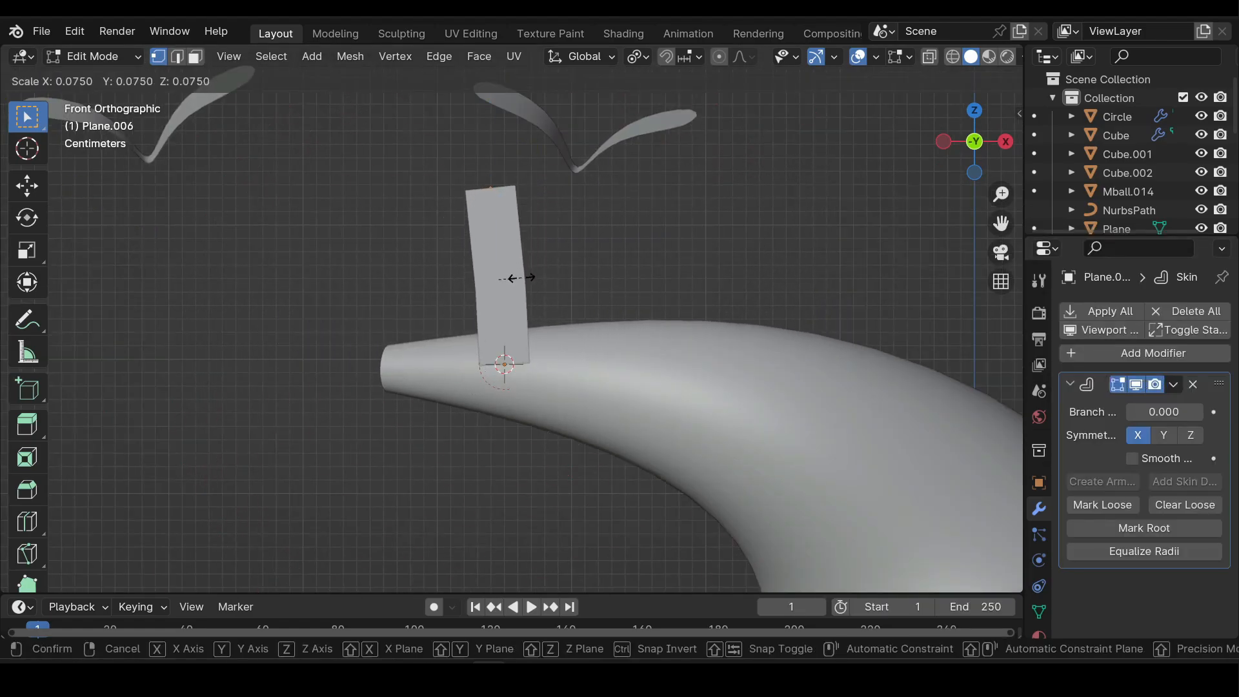
left_click(514, 277)
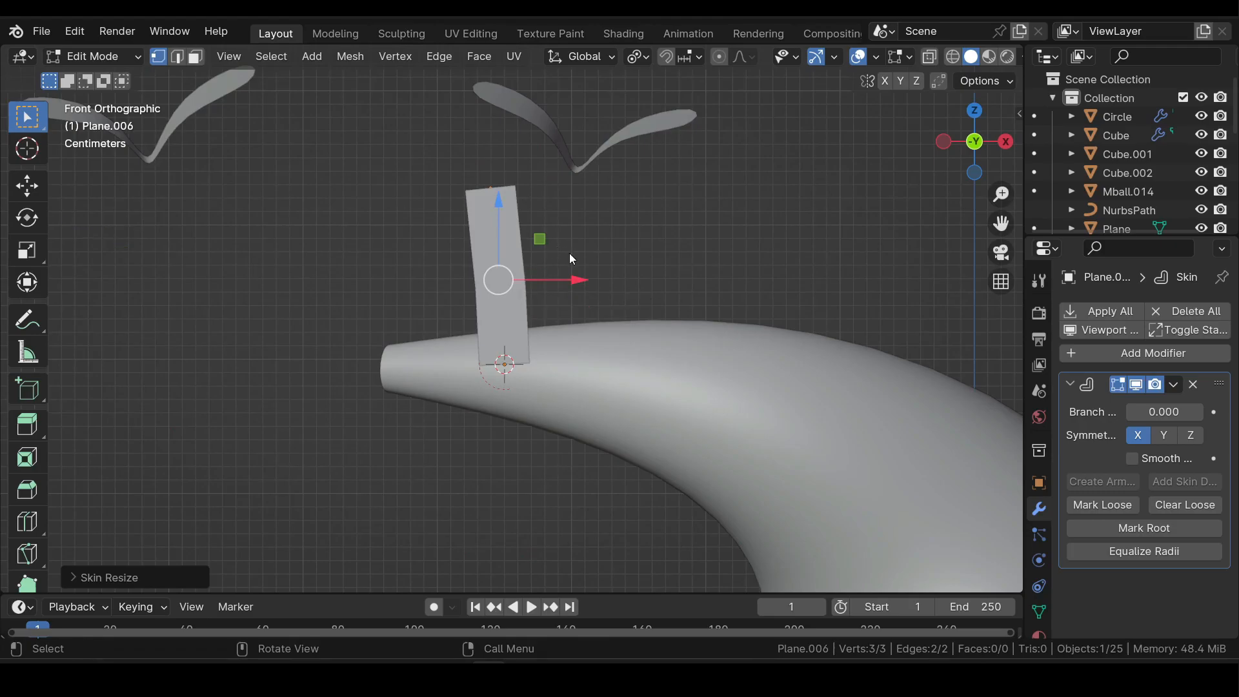
- Add a level 1 Subdivision modifier to the skinned shape and enable X-ray while editing its mesh
key("Tab")
key("ctrl+1")
scroll(569, 258, "up", 2)
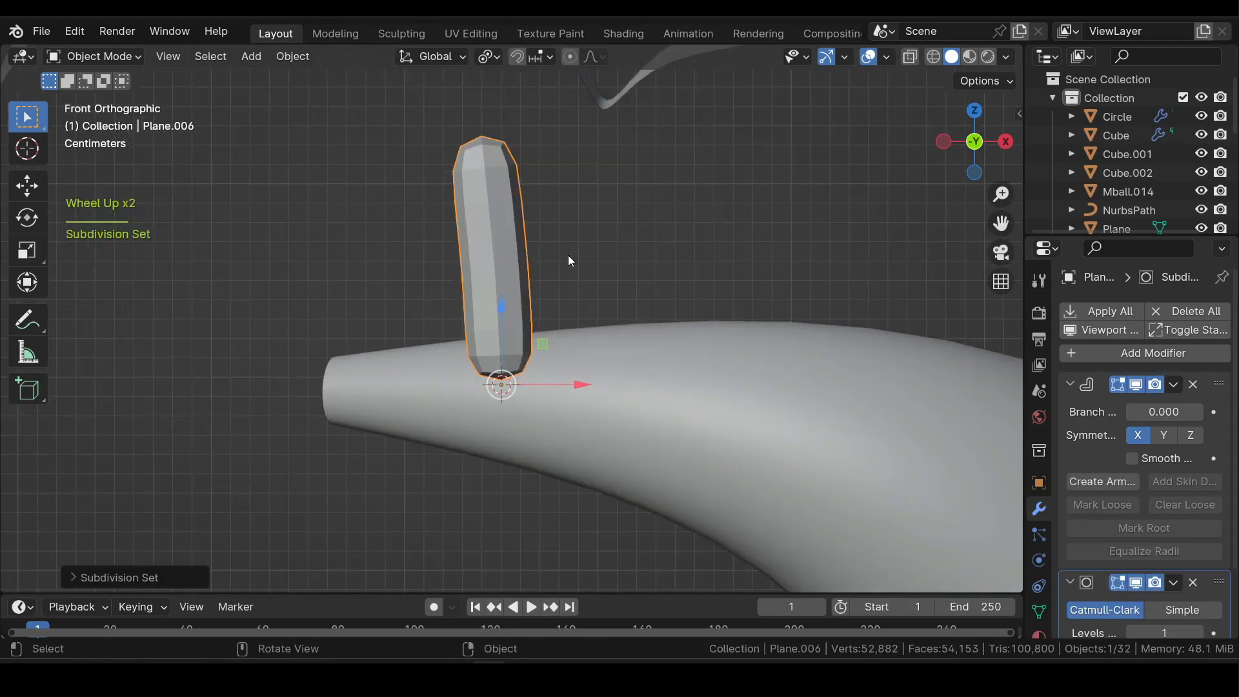
key("Tab")
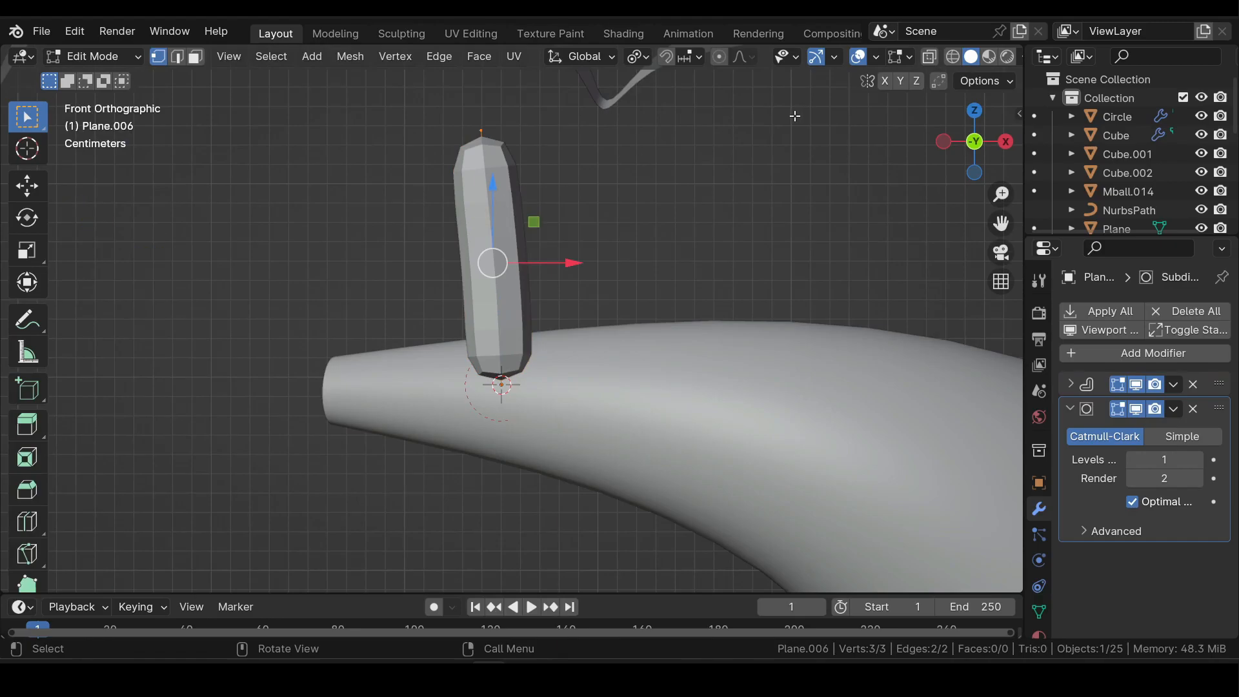
left_click(929, 60)
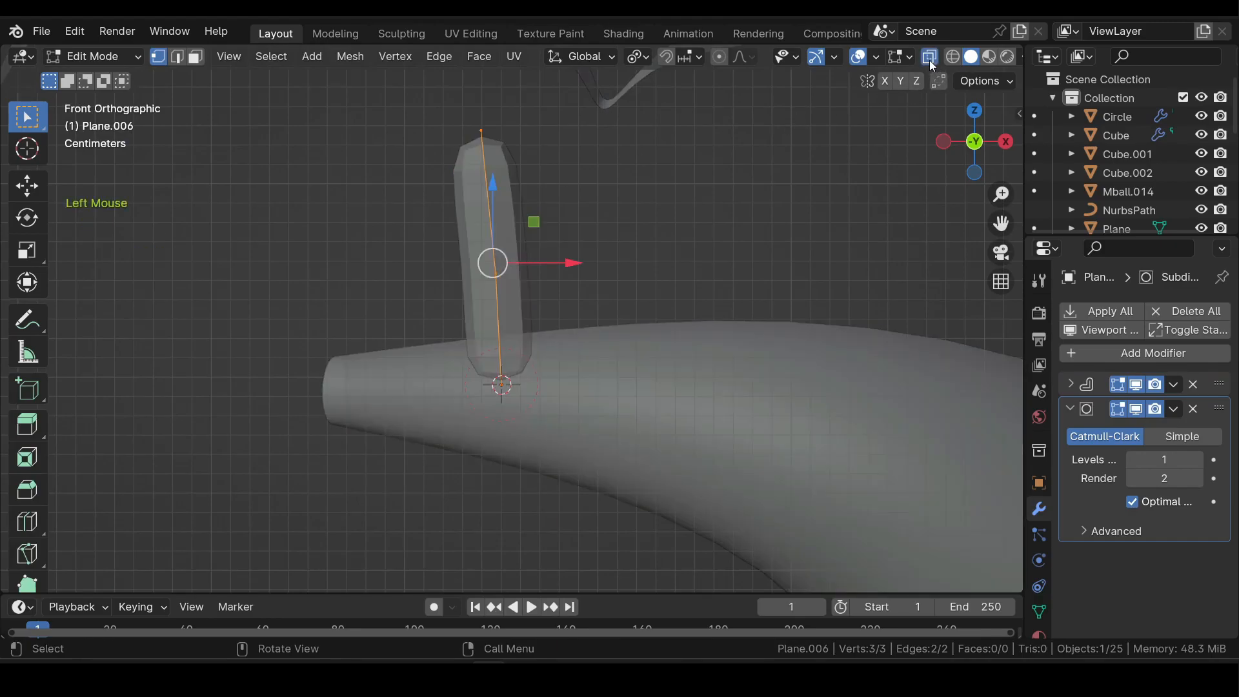
- Resize the skin at the individual vertices to taper the ghost body, and move the bottom vertex sideways and up as a tail
key("ctrl+a")
left_click(696, 188)
left_click(500, 273)
key("ctrl+a")
left_click(574, 276)
left_click(510, 377)
key("ctrl+a")
left_click(515, 361)
left_click_drag(503, 383, 552, 320)
scroll(552, 213, "up", 2)
scroll(490, 265, "up", 1)
- Adjust the top vertex's position, then resize the skin at the tail tip and nudge that vertex into place
middle_click_drag(554, 166, 477, 332, "shift")
left_click(371, 180)
left_click_drag(371, 181, 385, 194)
left_click(494, 506)
key("ctrl+a")
left_click(571, 472)
left_click_drag(495, 506, 492, 498)
- Subdivide the upper edge of the ghost's line and resize the skin at the new and top vertices to round the head
left_click_drag(345, 162, 418, 446)
right_click(388, 253)
left_click(304, 225)
left_click(391, 312)
key("ctrl+a")
left_click(487, 228)
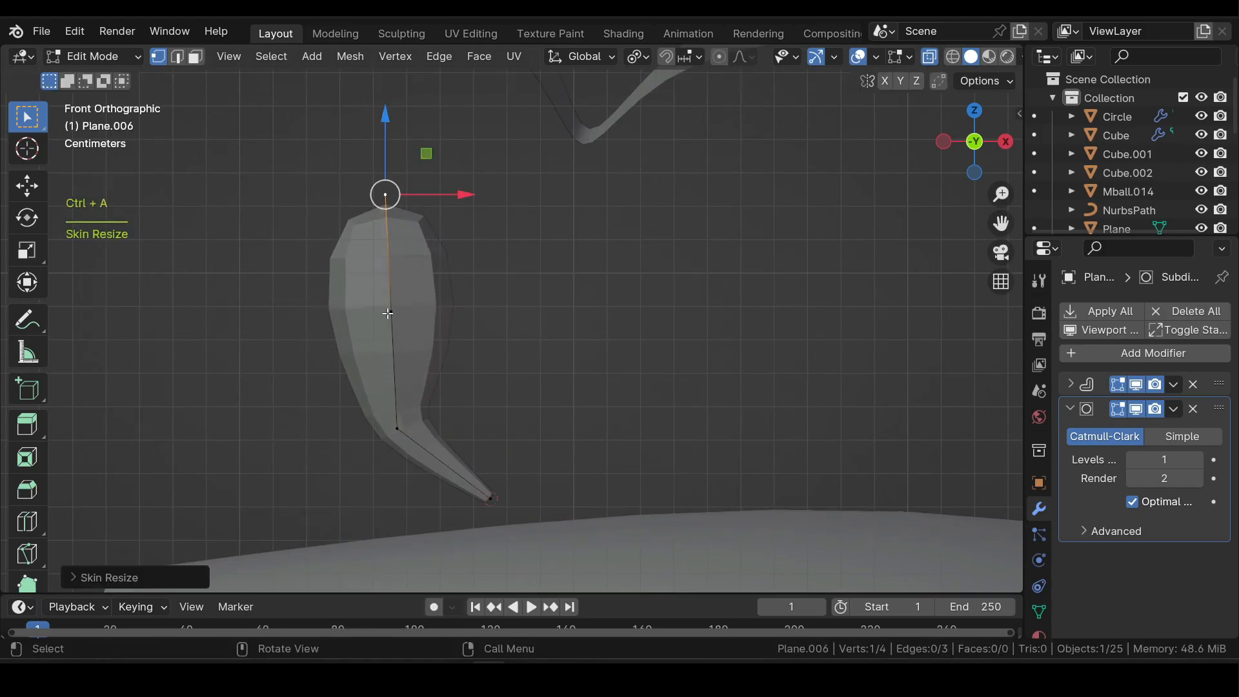
key("ctrl+a")
left_click(552, 292)
key("Tab")
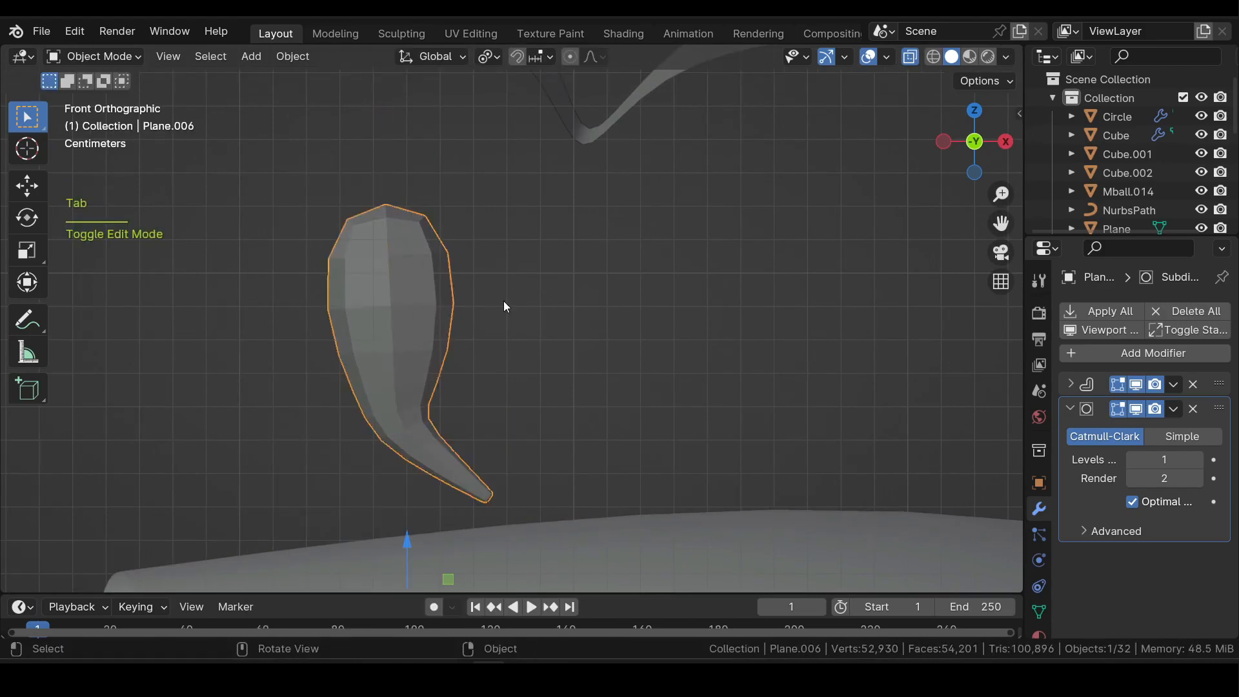
left_click(502, 302)
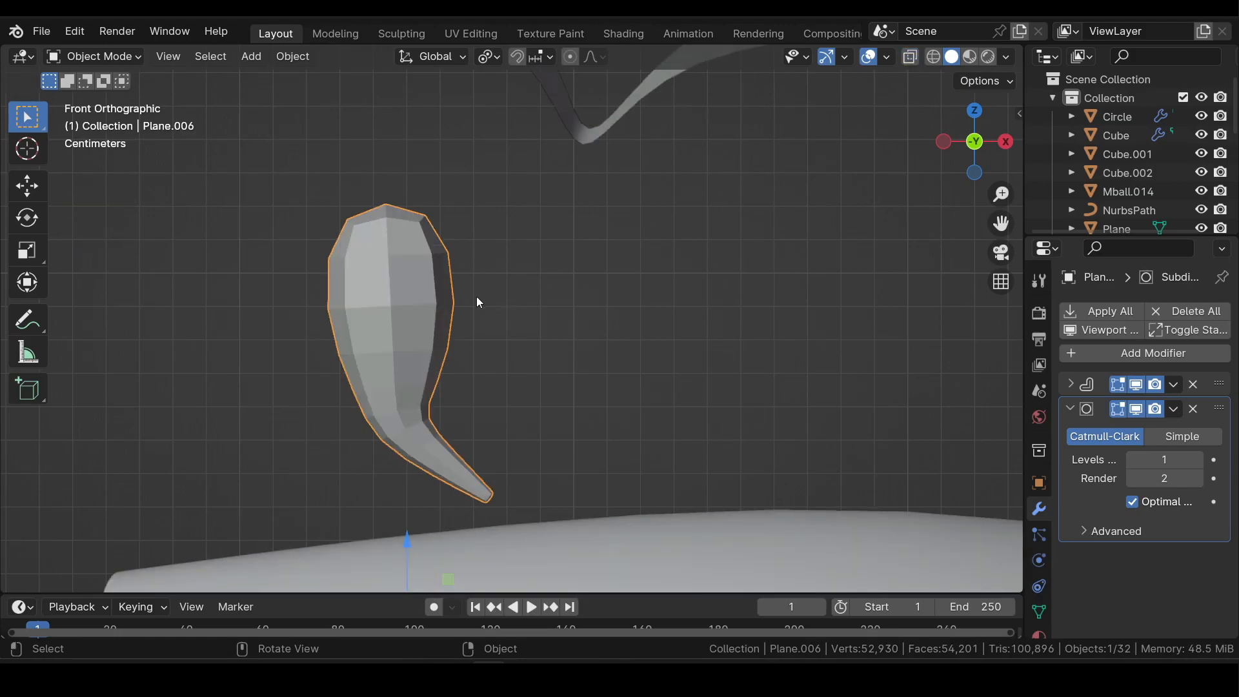
- Apply the ghost's Skin and Subdivision modifiers, then add a new level 1 Subdivision modifier
left_click(1173, 385)
left_click(1090, 405)
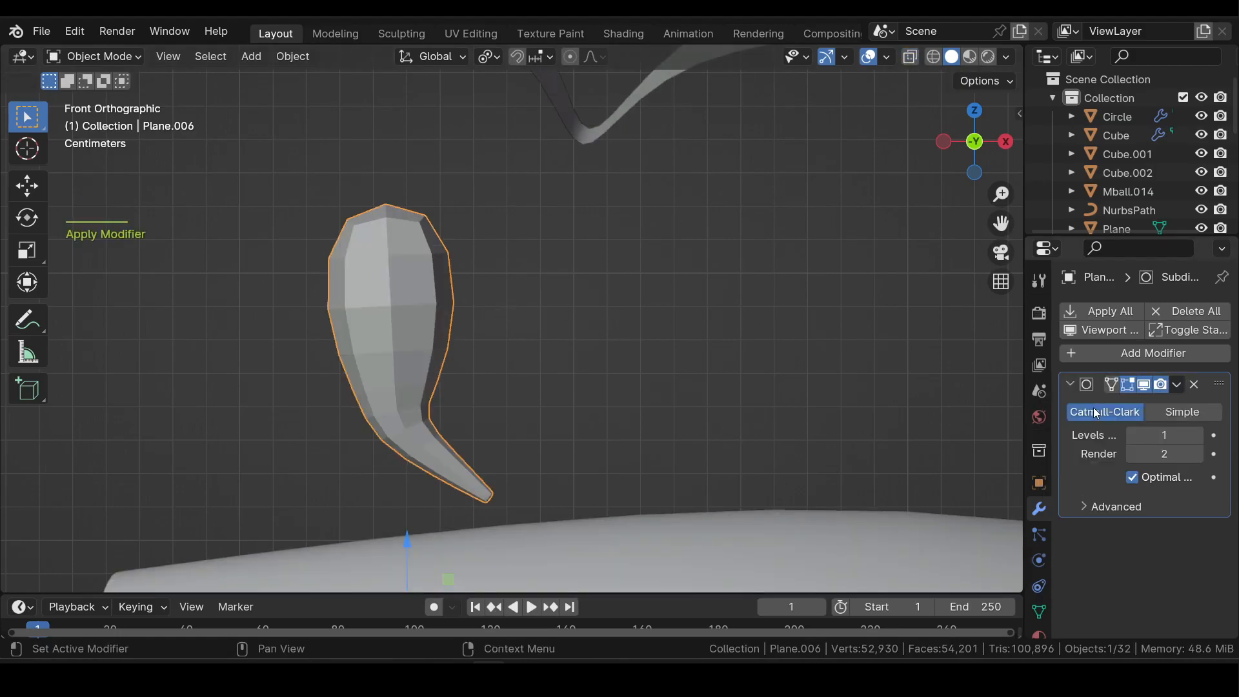
left_click(1175, 385)
left_click(1091, 404)
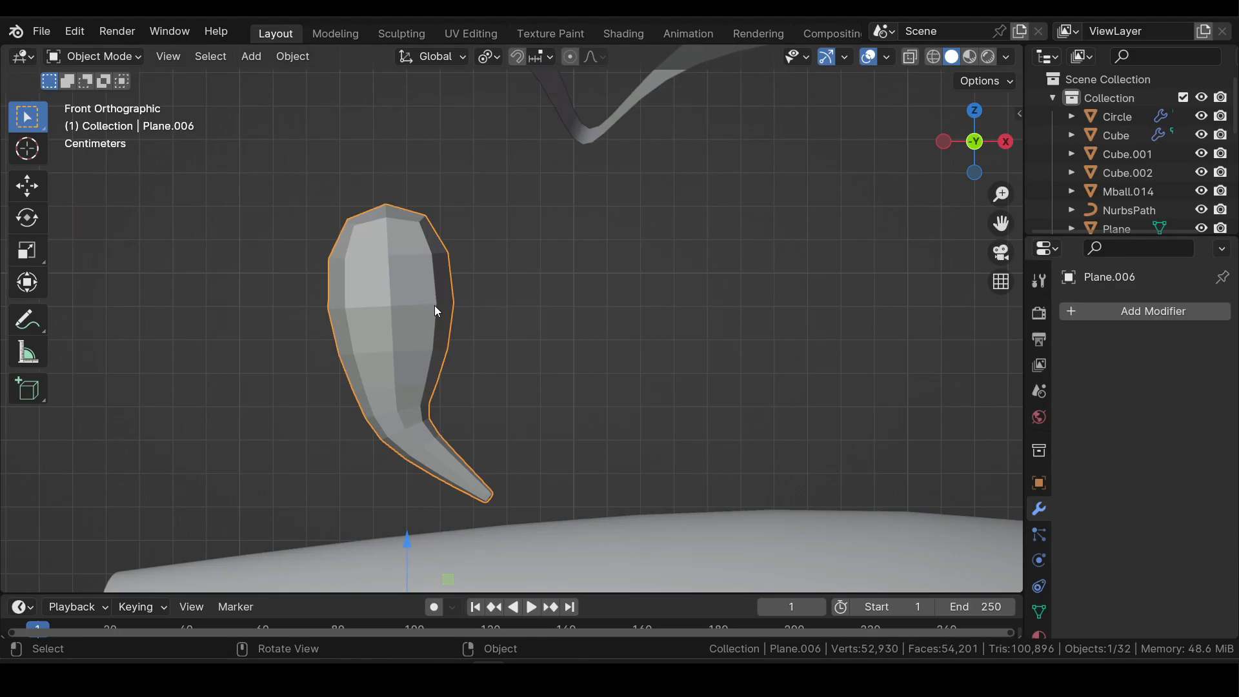
key("ctrl+1")
- Select the two front faces at eye level on the ghost and inset them individually
key("Tab")
middle_click_drag(435, 307, 529, 326)
scroll(453, 339, "up", 2, "shift")
scroll(453, 340, "up", 3)
key("3")
left_click(333, 310)
left_click(413, 314, "shift")
scroll(499, 319, "up", 1)
key("i")
key("i")
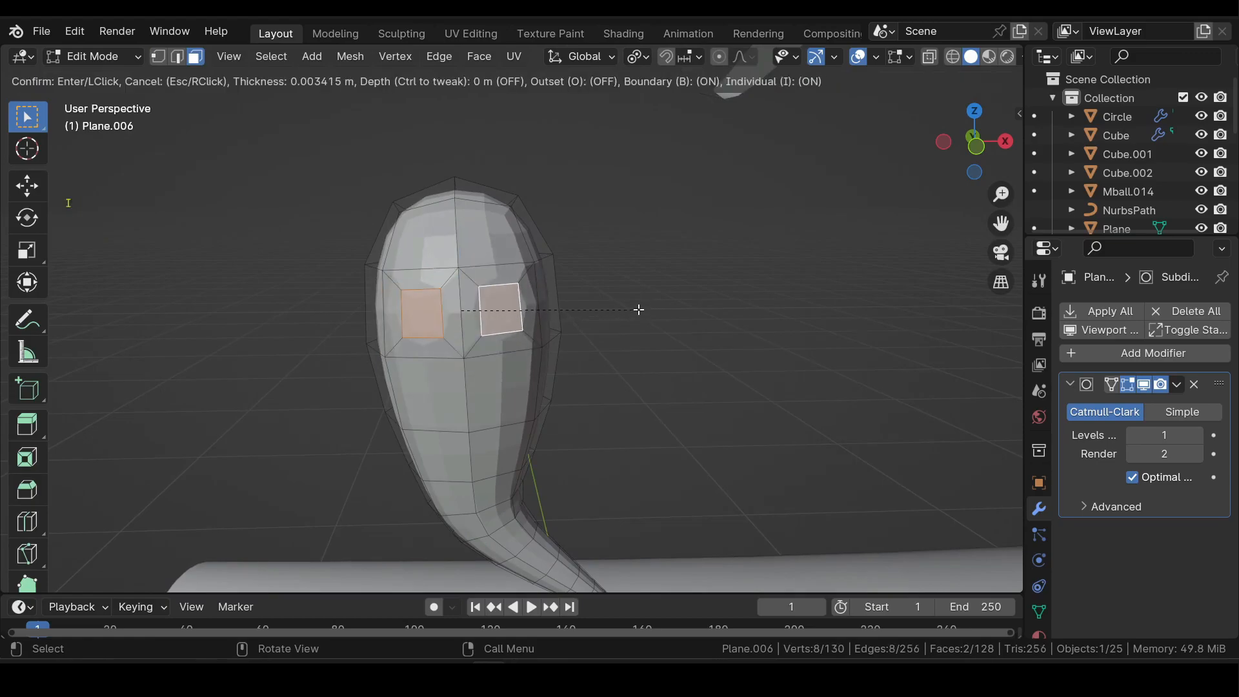
left_click(640, 308)
- Scale the two eye faces along Z and extrude them inward to form eye sockets
key("s")
key("z")
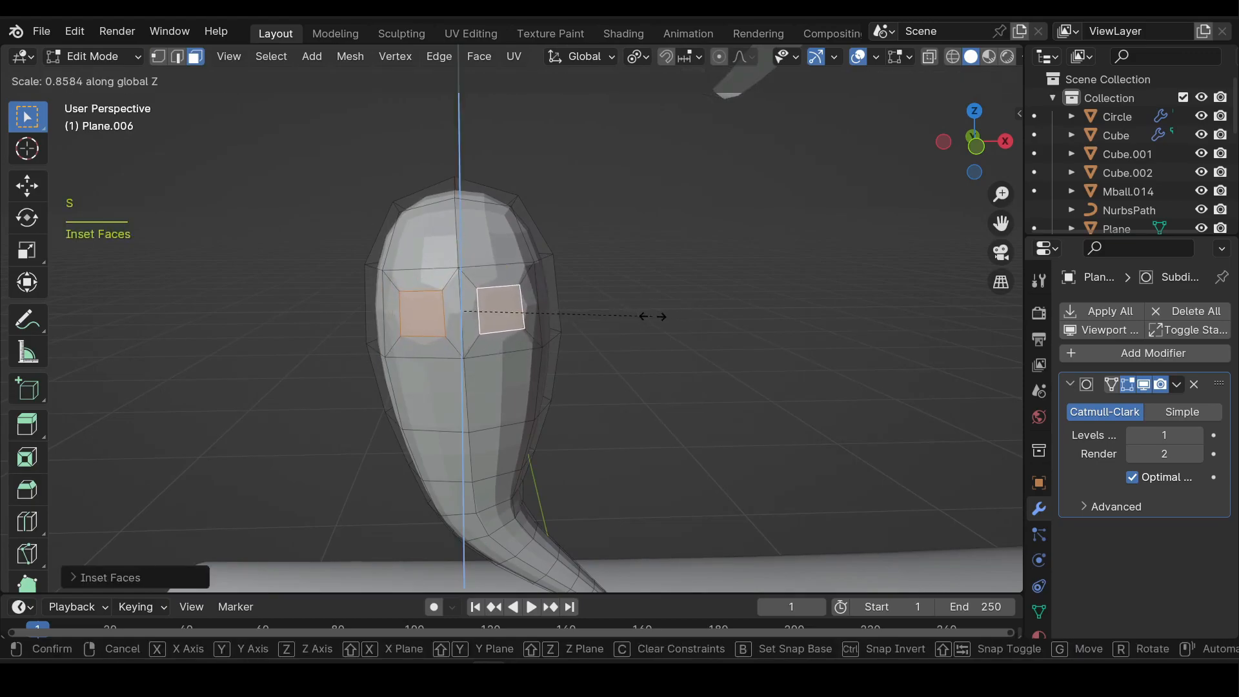
left_click(647, 322)
mouse_move(610, 360)
middle_mouse_down()
mouse_move(567, 378)
mouse_move(606, 349)
middle_mouse_up()
key("e")
left_click(582, 369)
- Inset the two front faces below the eyes together as one mouth region
left_click_drag(407, 377, 513, 408)
key("i")
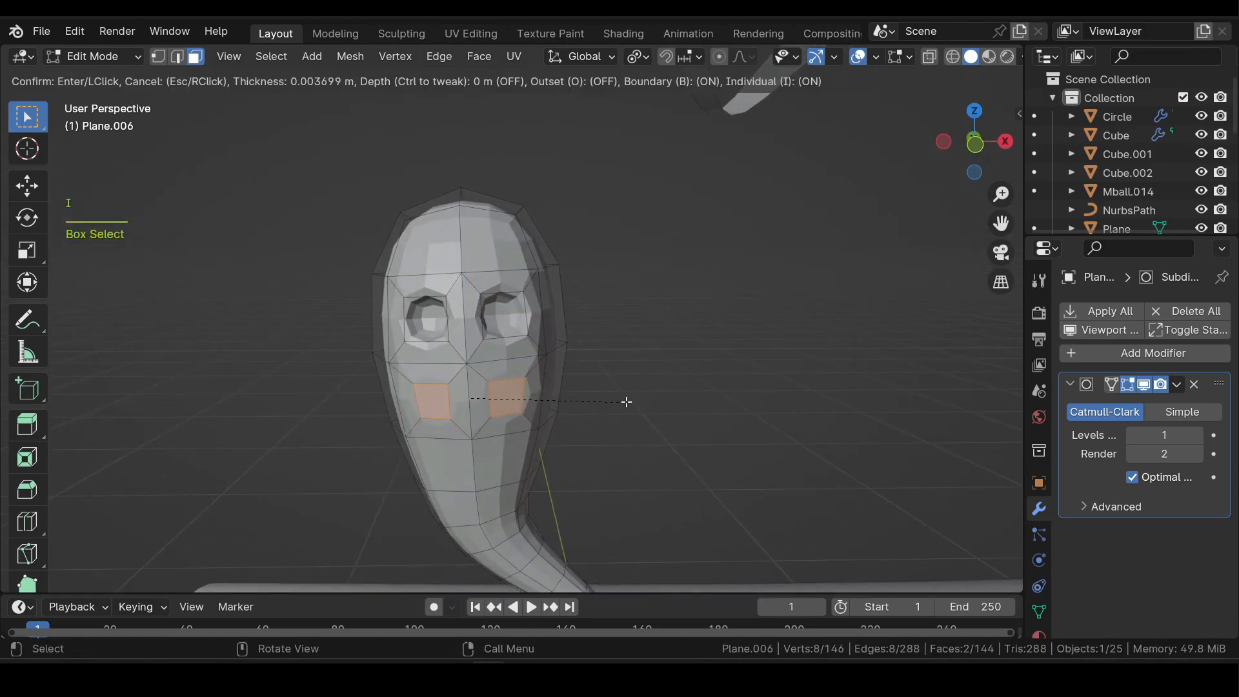
key("i")
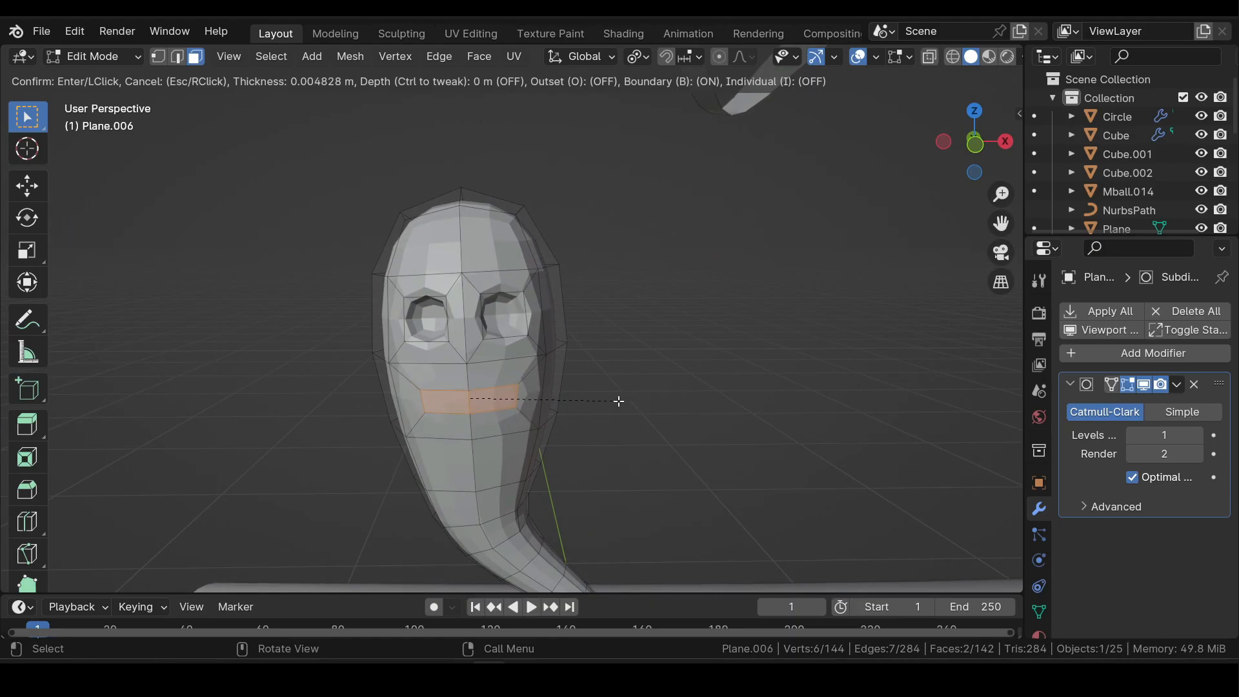
left_click(614, 401)
middle_click_drag(613, 401, 606, 396)
scroll(607, 396, "up", 1)
left_click_drag(507, 387, 509, 375)
scroll(507, 387, "up", 2)
- Lower the middle edge of the mouth to form a smile and extrude both mouth faces inward
key("2")
left_click(506, 472)
left_click_drag(505, 422, 501, 453)
key("3")
left_click(542, 484)
left_click(479, 484, "shift")
key("e")
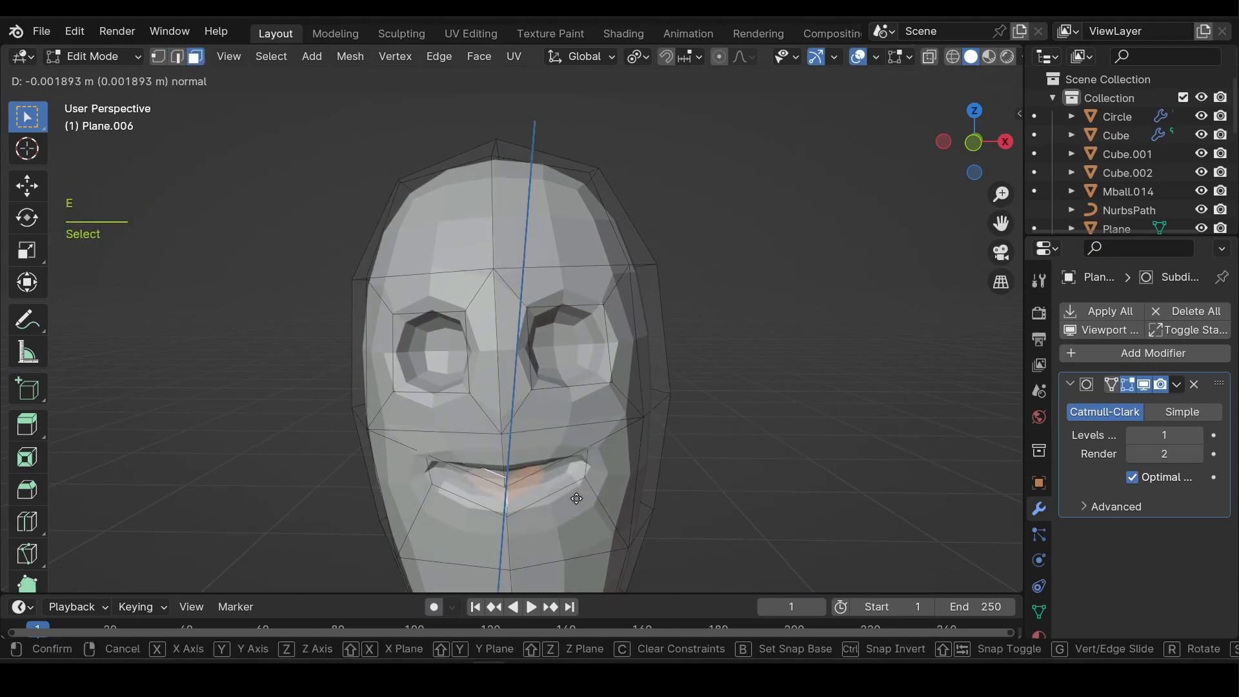
left_click(575, 499)
- Leave mesh editing and apply smooth shading to the ghost
scroll(566, 478, "down", 3)
key("Tab")
scroll(563, 463, "down", 2)
right_click(541, 320)
left_click(536, 312)
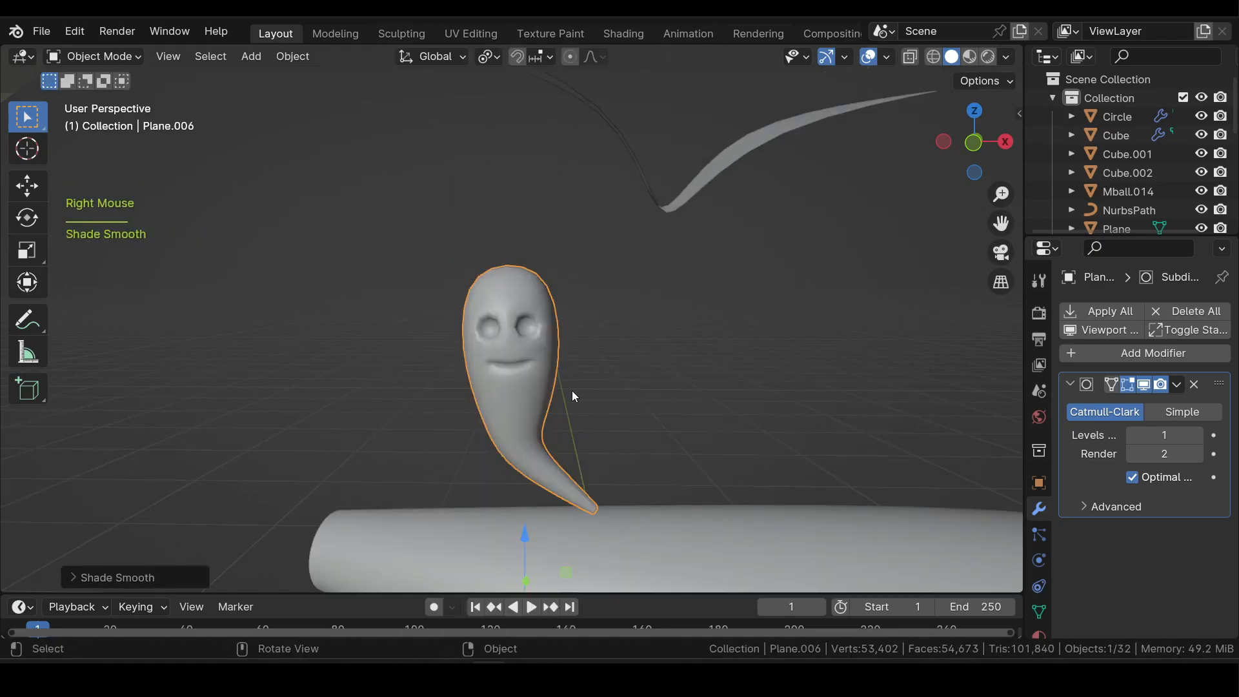
- Set the ghost's origin to its geometry
scroll(571, 390, "down", 1)
middle_click_drag(570, 390, 540, 320, "shift")
right_click(518, 319)
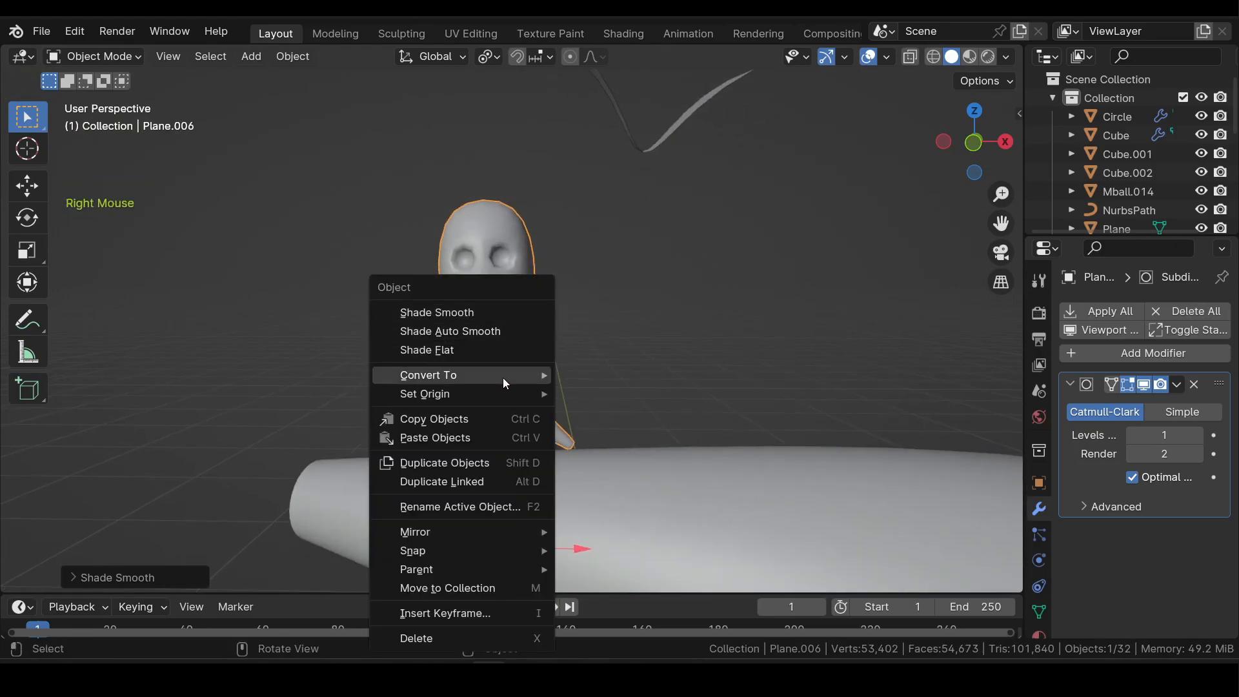
mouse_move(498, 392)
left_click(600, 410)
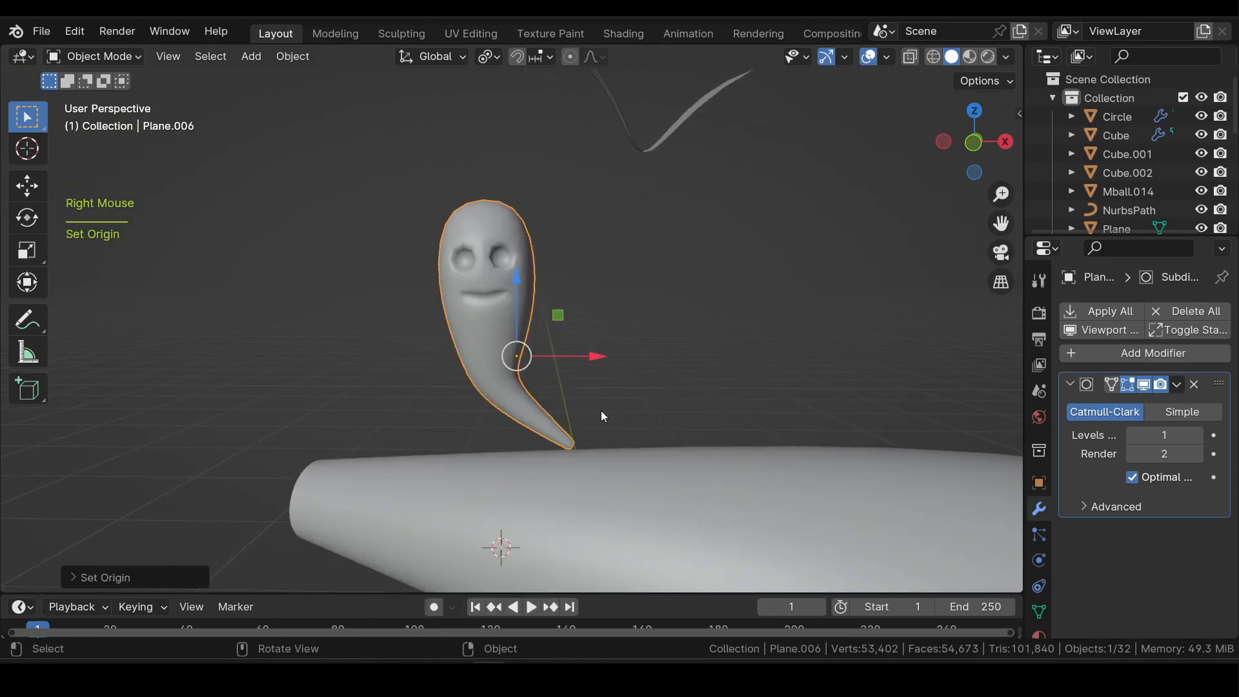
- Enlarge the ghost and move it out beside the pumpkin's stem tip
scroll(558, 373, "down", 5)
middle_click_drag(557, 376, 578, 315)
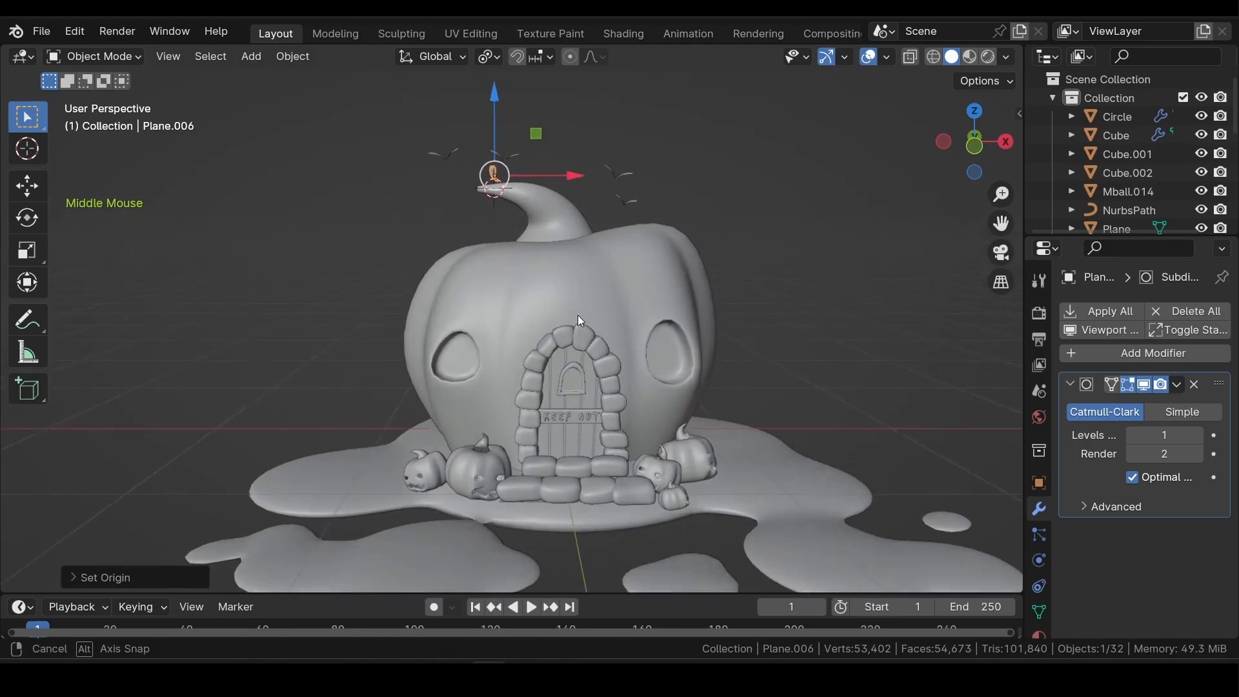
key("s")
left_click(621, 337)
left_click_drag(500, 218, 431, 231)
key("s")
left_click(597, 271)
scroll(601, 266, "up", 1)
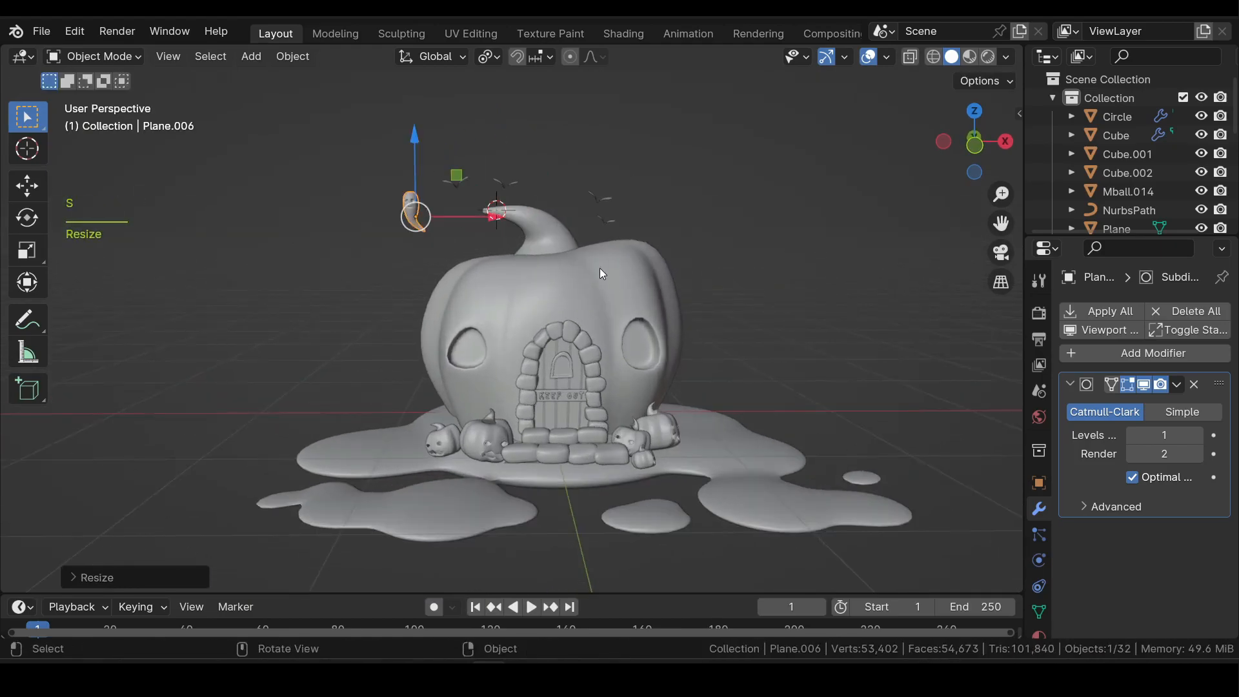
- Place three linked duplicates of the ghost around the stem, rescaling as needed, and move the original ghost further outward
middle_click_drag(601, 265, 581, 290, "shift")
key("alt+d")
left_click(617, 217)
key("alt+d")
left_click(751, 291)
key("s")
left_click(760, 271)
key("alt+d")
left_click(801, 316)
left_click_drag(398, 239, 377, 239)
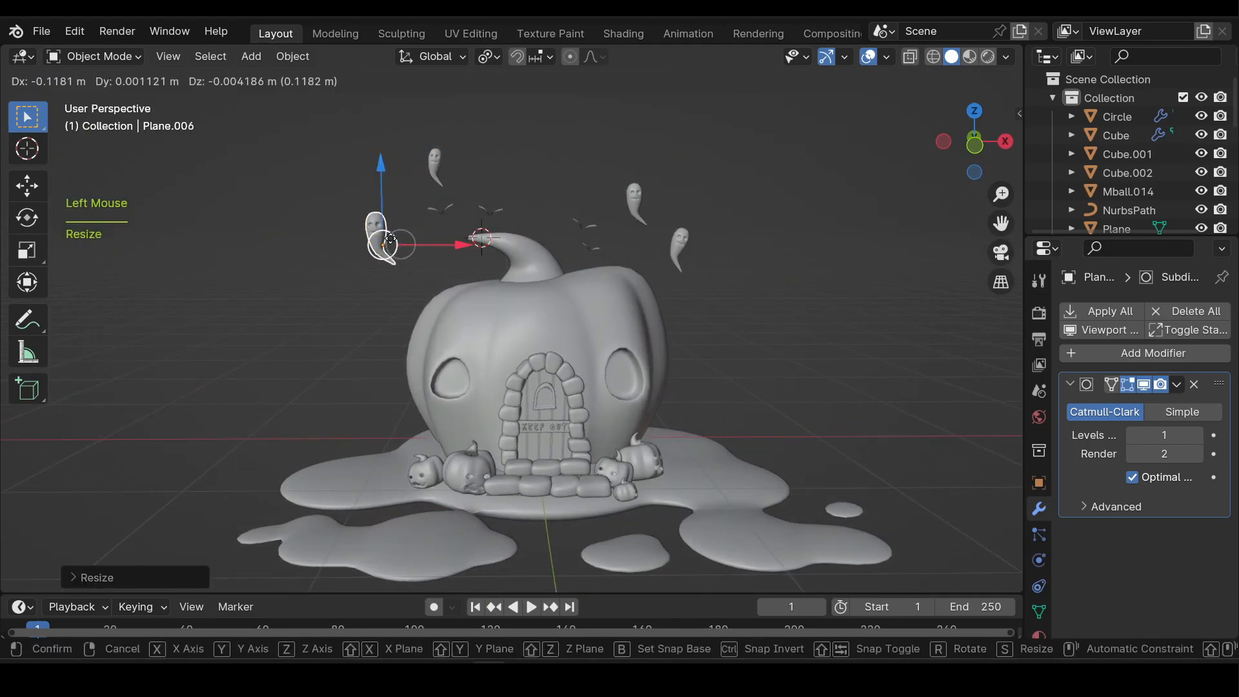
left_click(435, 167, "shift")
- Add a camera at the 3D cursor near the stem tip
middle_click_drag(611, 369, 599, 345, "shift")
key("shift+a")
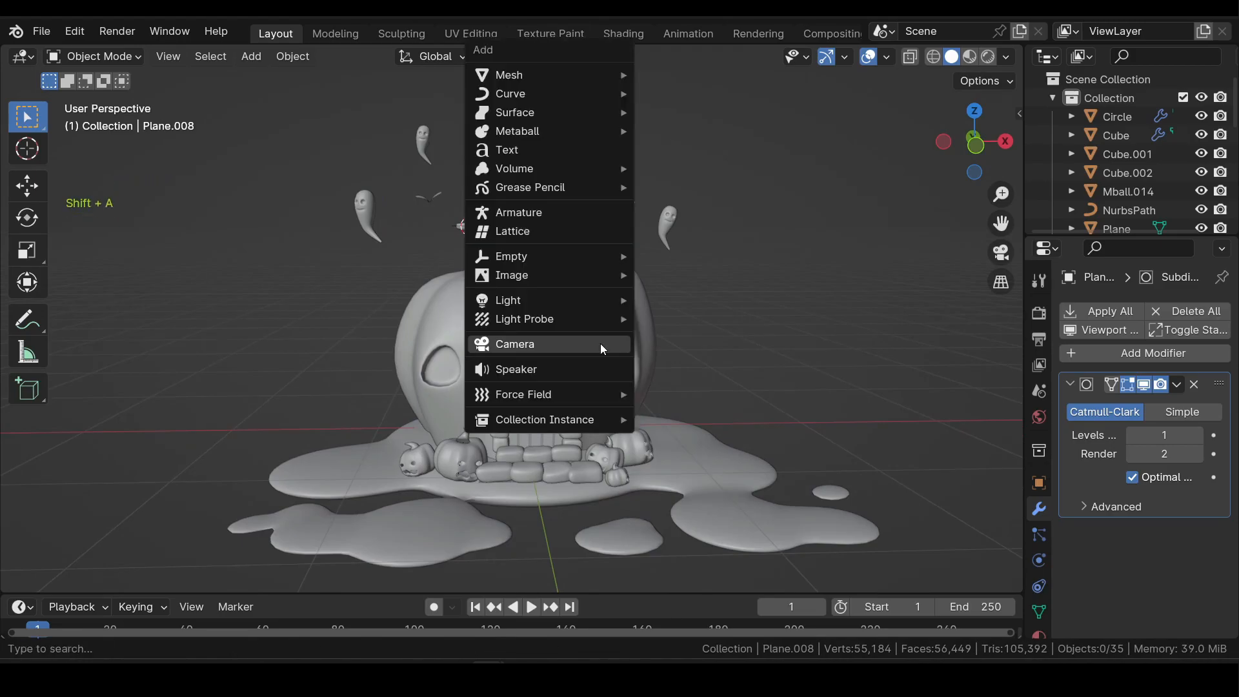
left_click(582, 350)
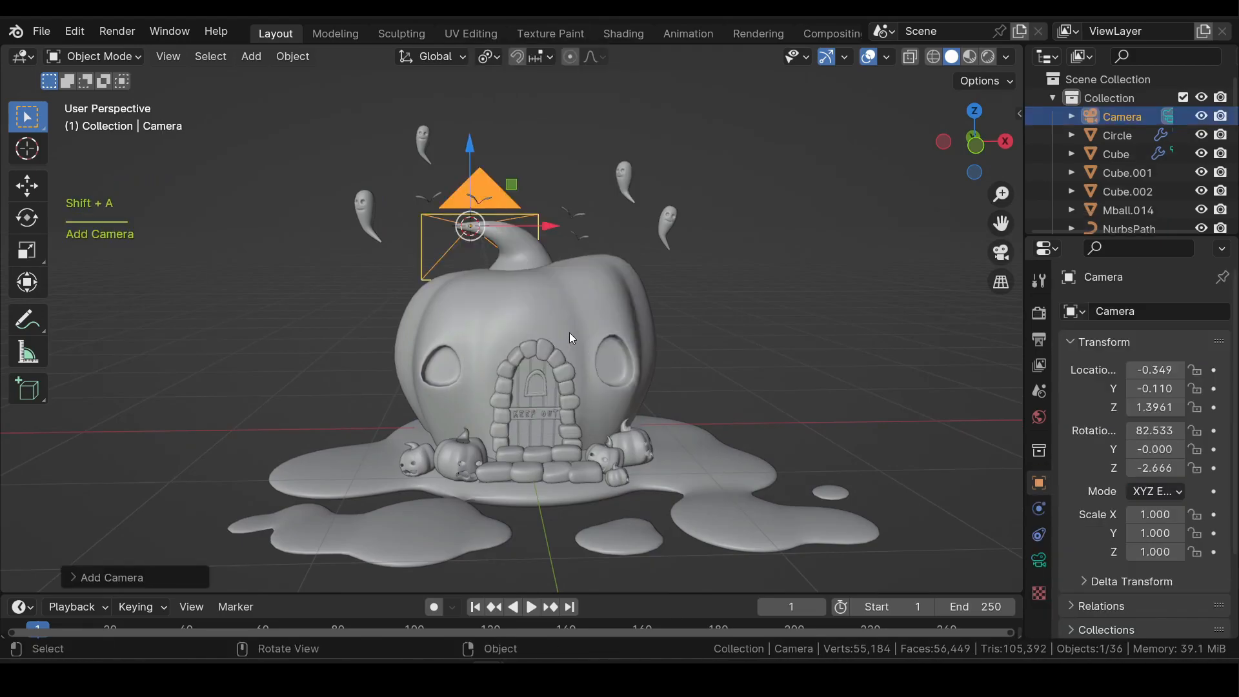
- Frame the pumpkin house from the front and align the active camera to that view
scroll(571, 332, "down", 2)
middle_click_drag(575, 331, 567, 329)
scroll(564, 326, "up", 1)
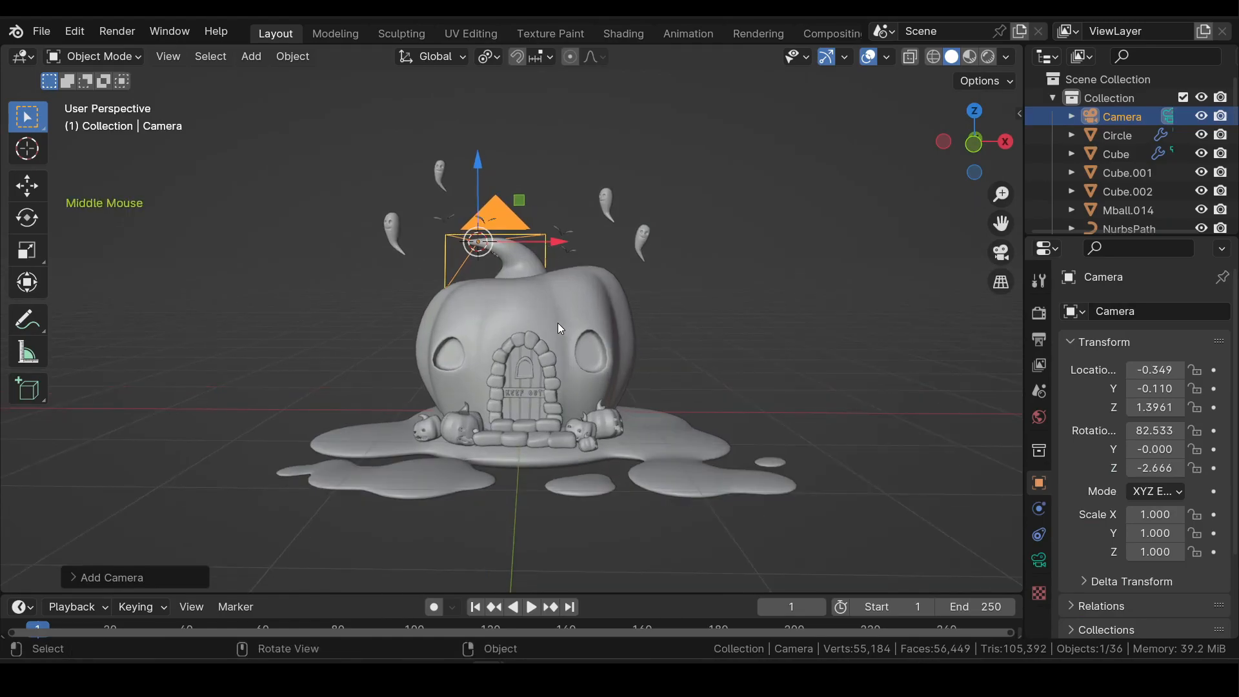
left_click(169, 57)
mouse_move(193, 340)
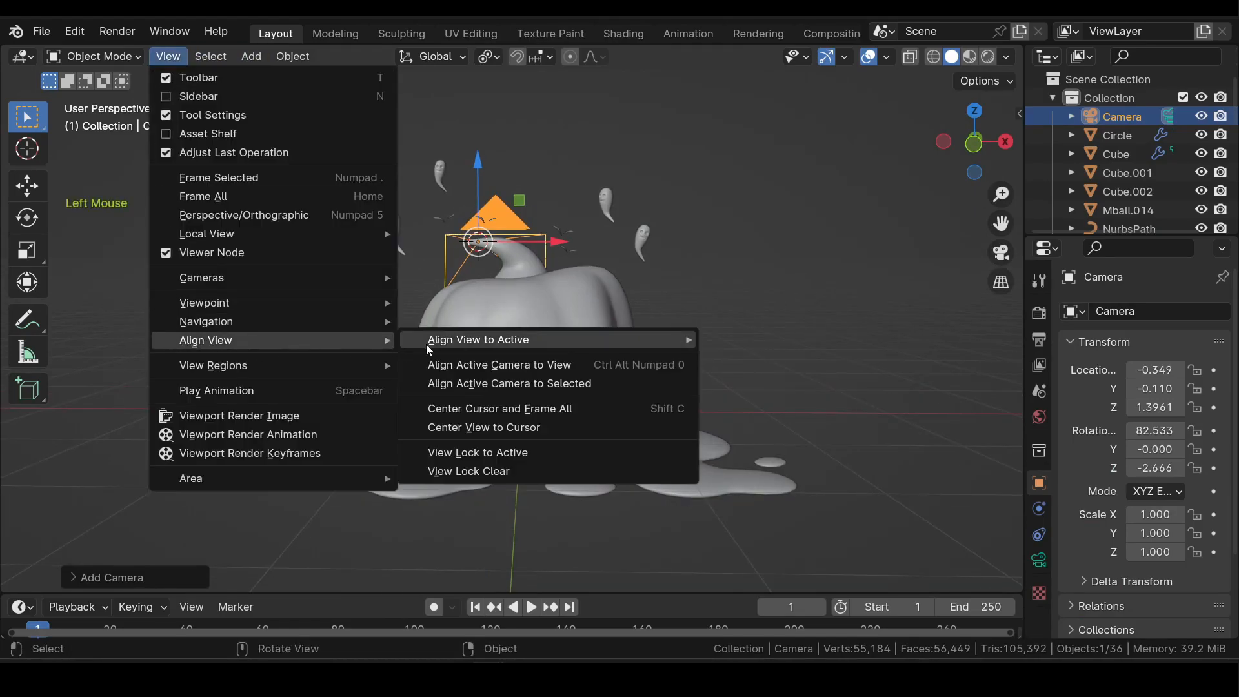
left_click(441, 370)
- Move the camera back along its local Z axis and shift it sideways to fit the whole scene in frame
key("g")
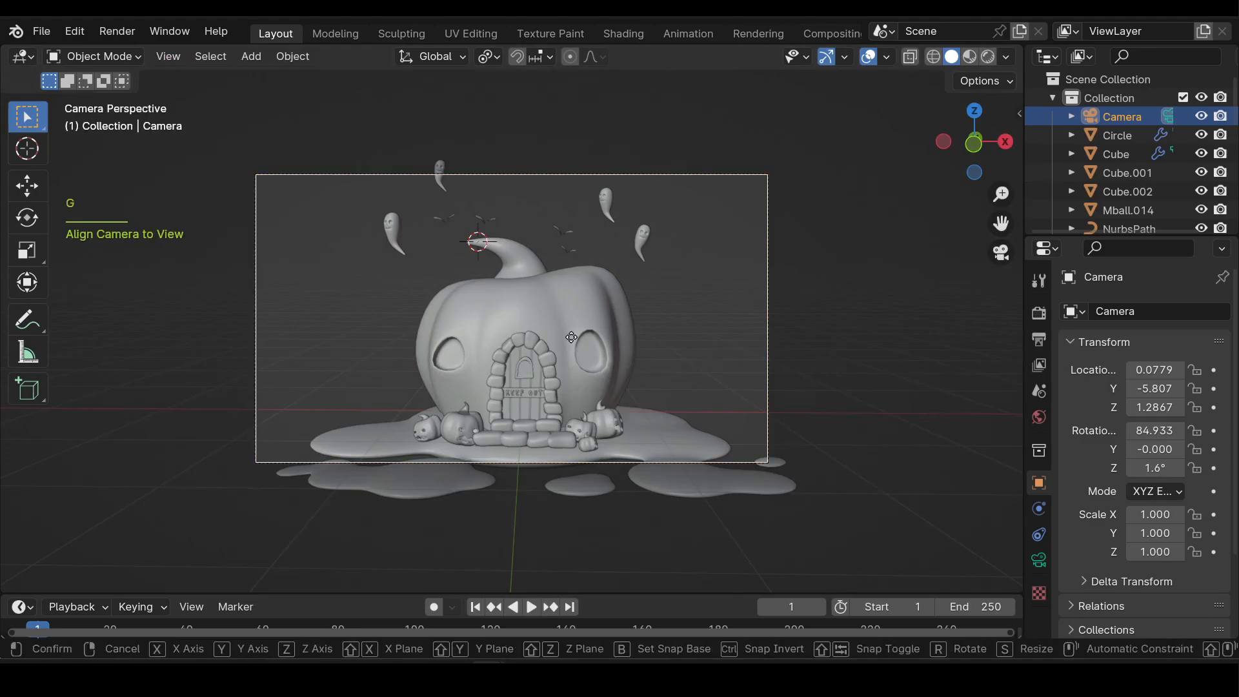
key("z")
key("z")
left_click(598, 425)
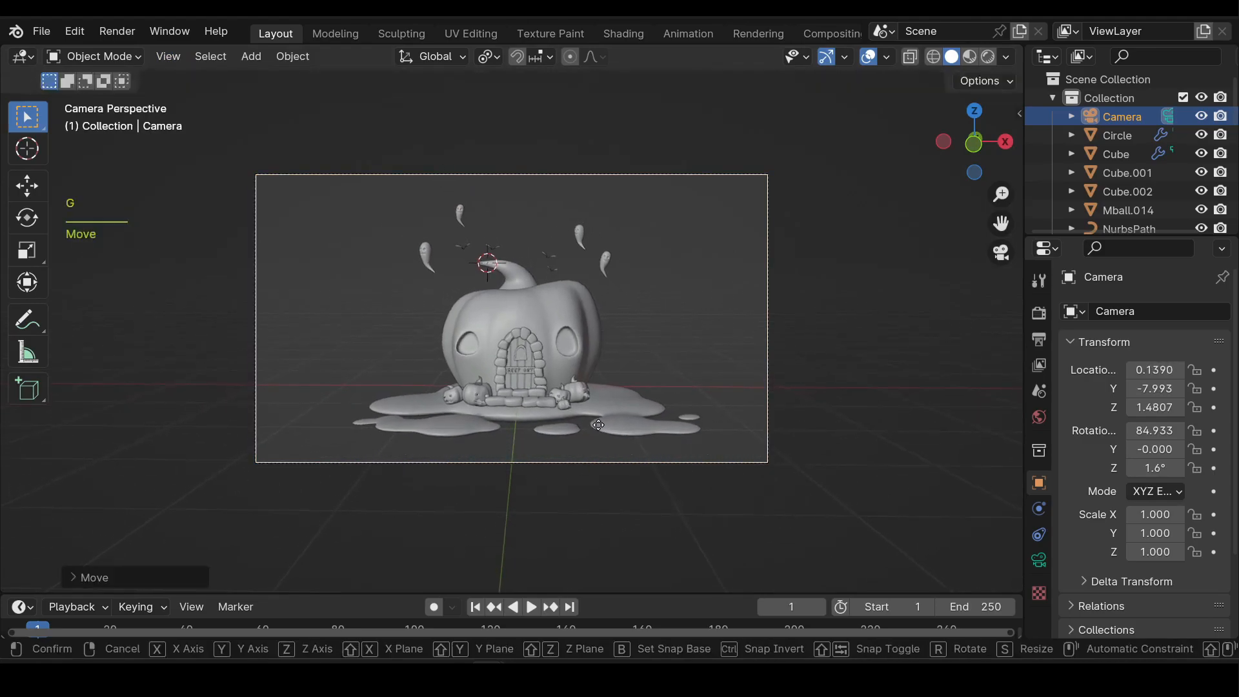
key("g")
key("z")
key("z")
left_click(721, 441)
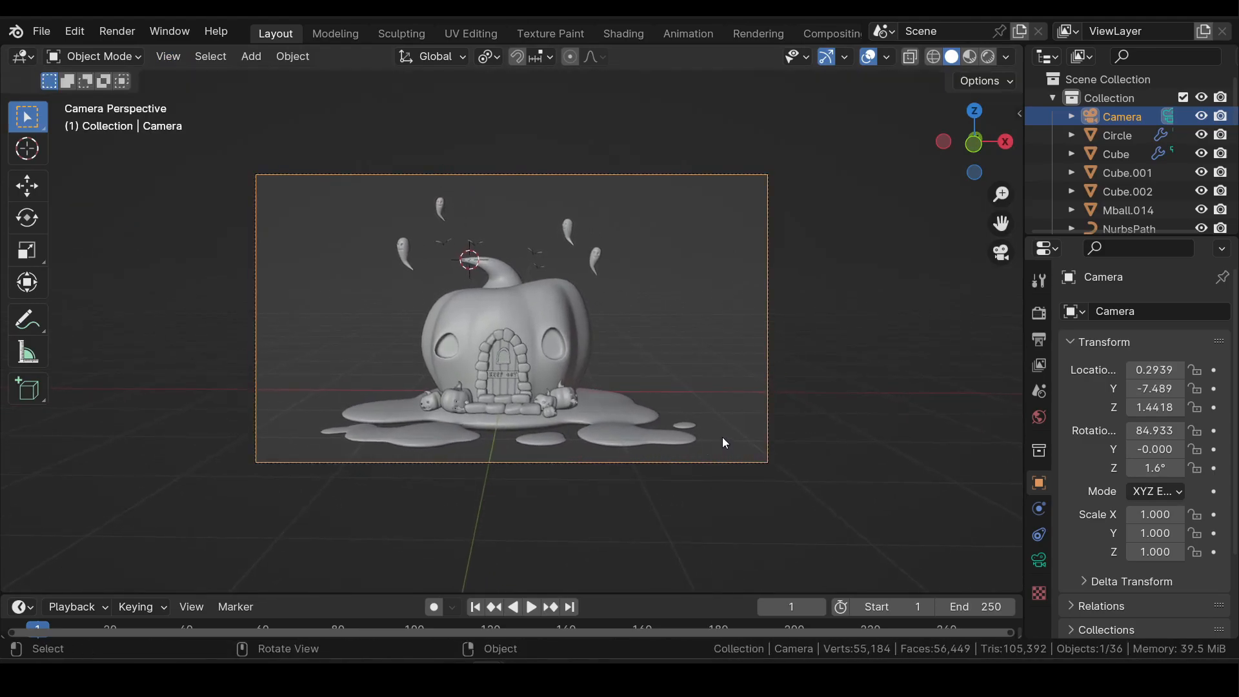
- Split off a narrow second 3D viewport, hide its toolbar, gizmos and overlays, and set it to rendered shading
left_click_drag(1019, 589, 243, 455)
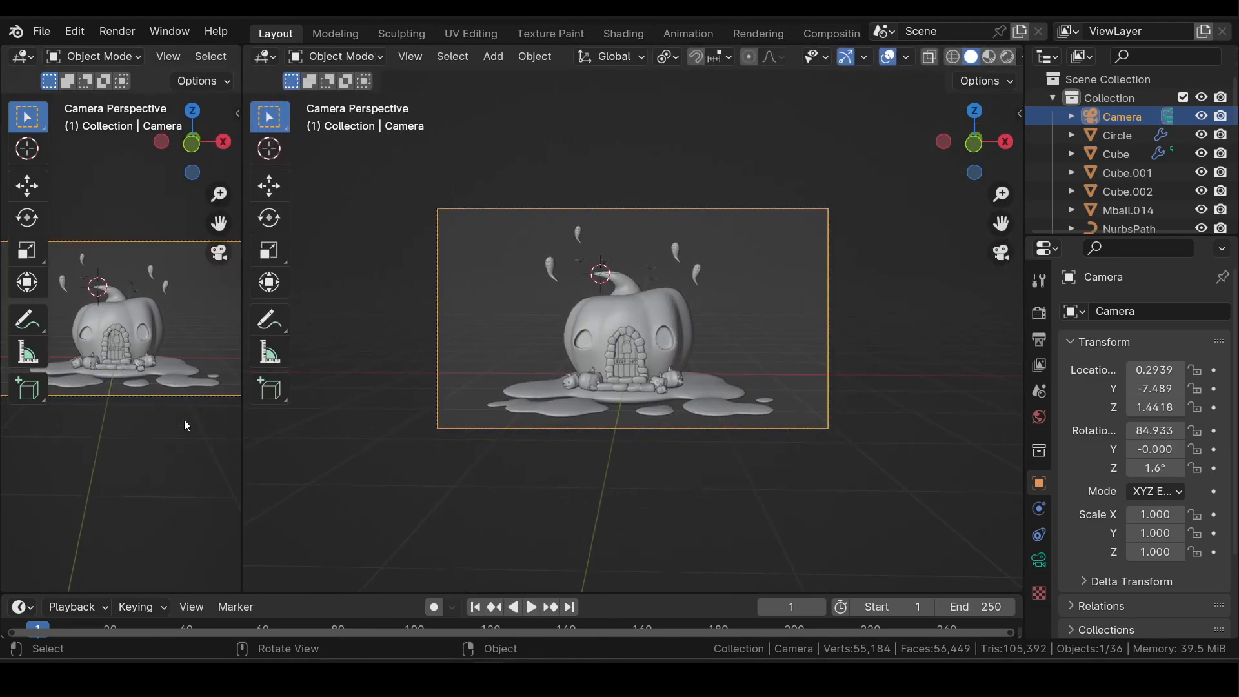
key("t")
scroll(181, 58, "down", 8)
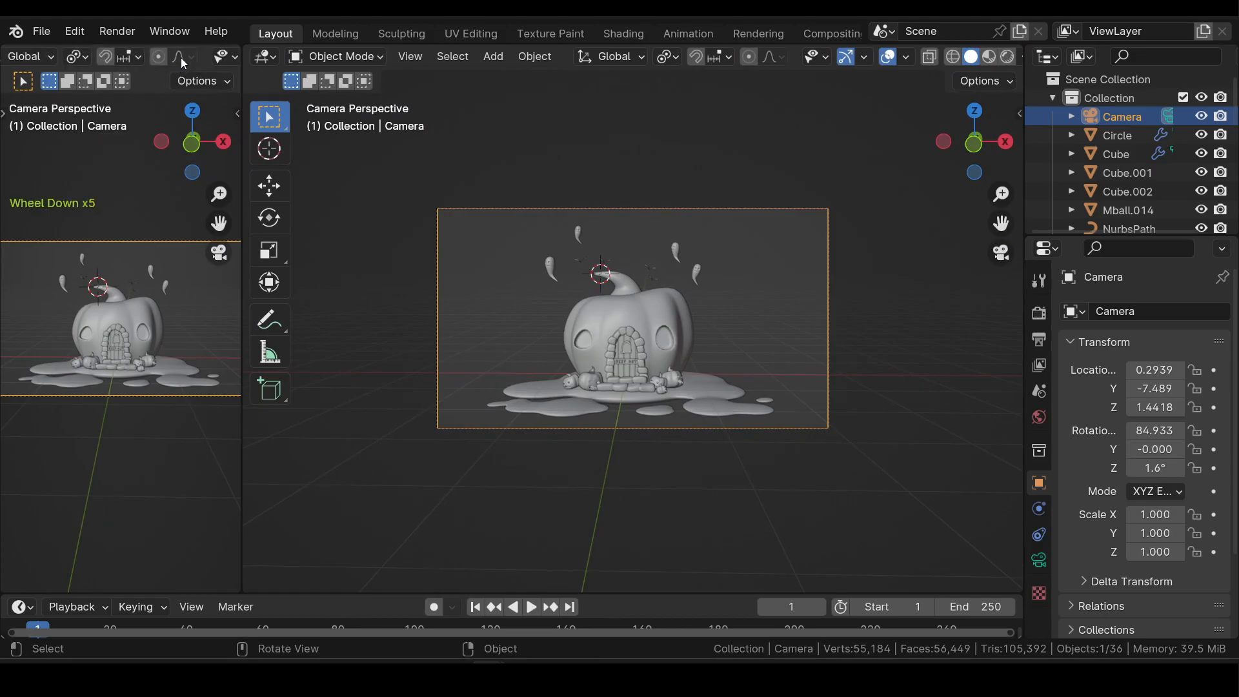
left_click(45, 60)
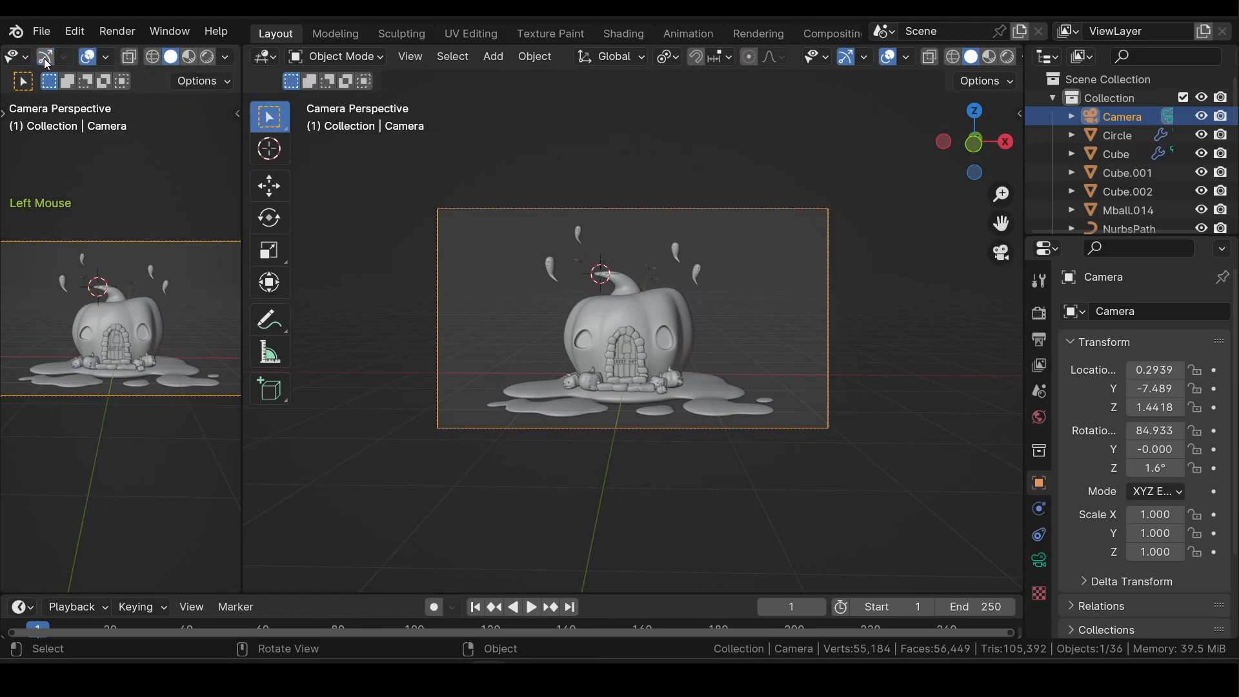
left_click(87, 58)
left_click(206, 56)
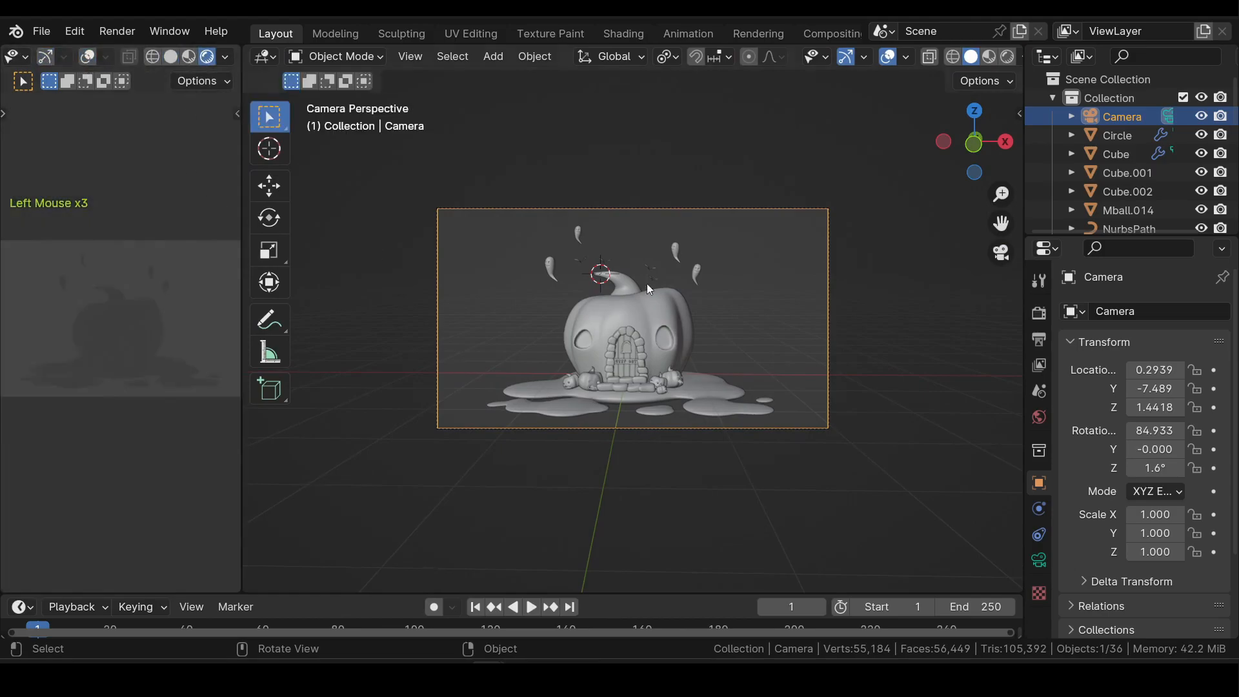
- Set the scene's render engine to Cycles
left_click(1039, 313)
left_click(1181, 311)
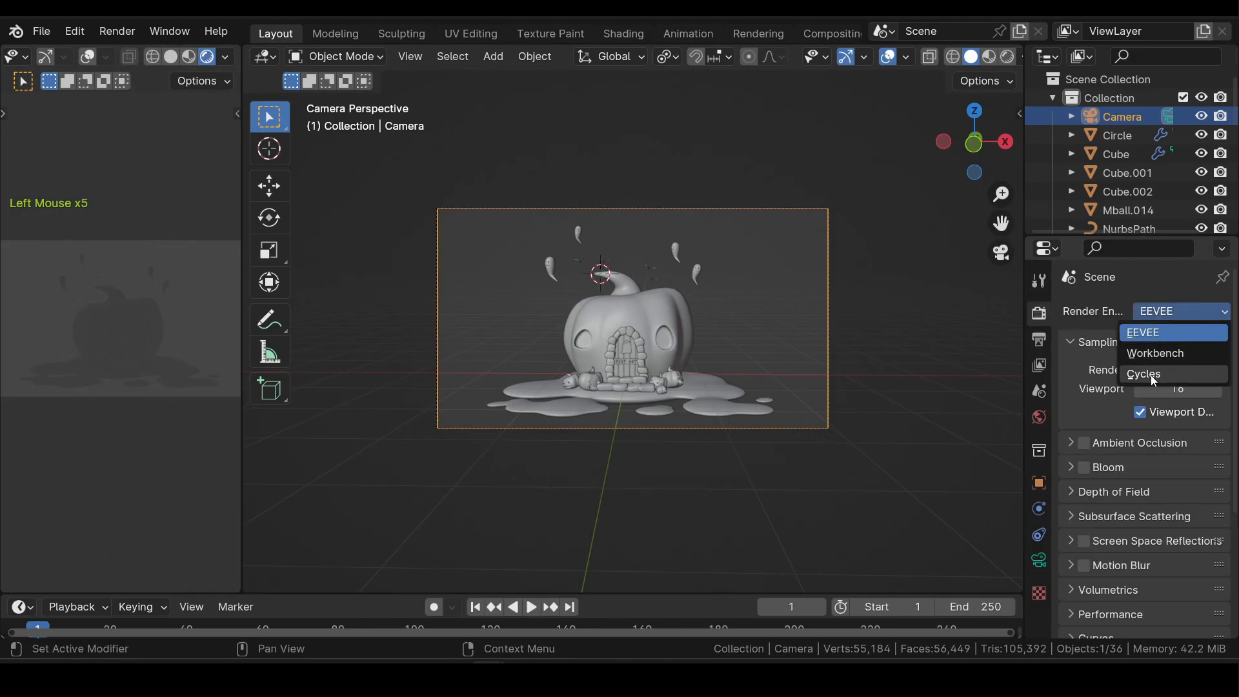
left_click(1151, 375)
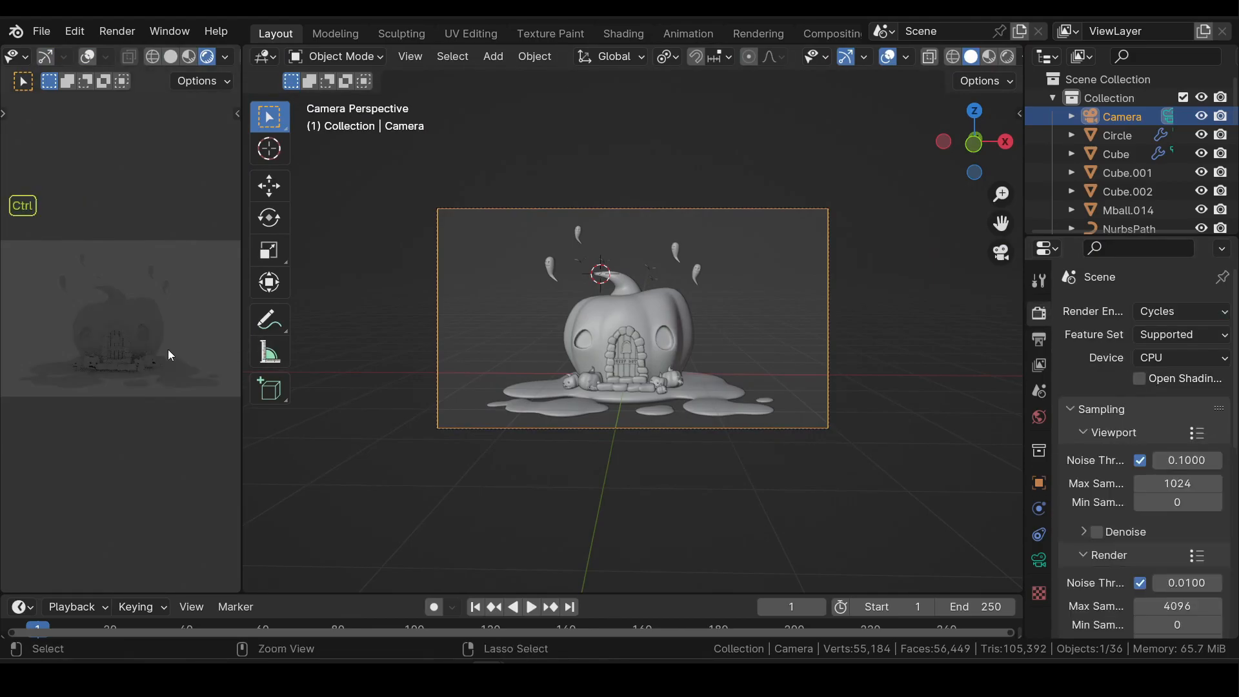
- Set a render region around the pumpkin scene in the rendered viewport, enlarging it after zooming in
key("ctrl+b")
left_click_drag(31, 221, 203, 411)
scroll(201, 408, "up", 2)
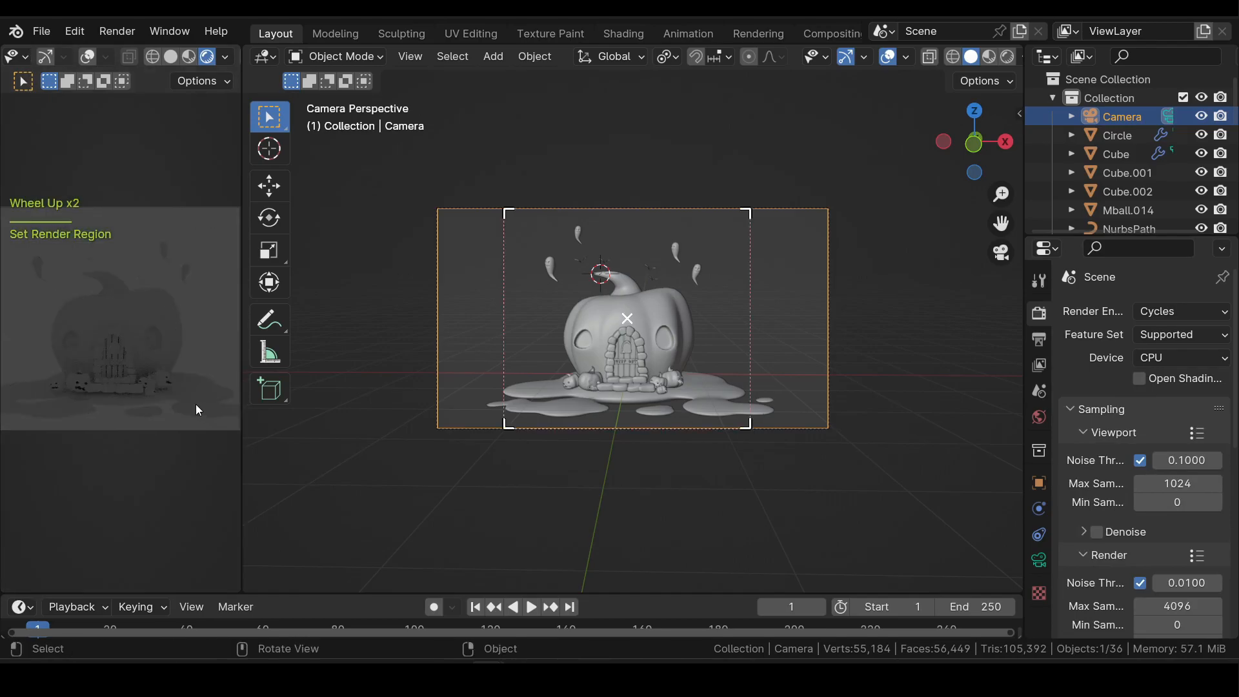
key("ctrl+b")
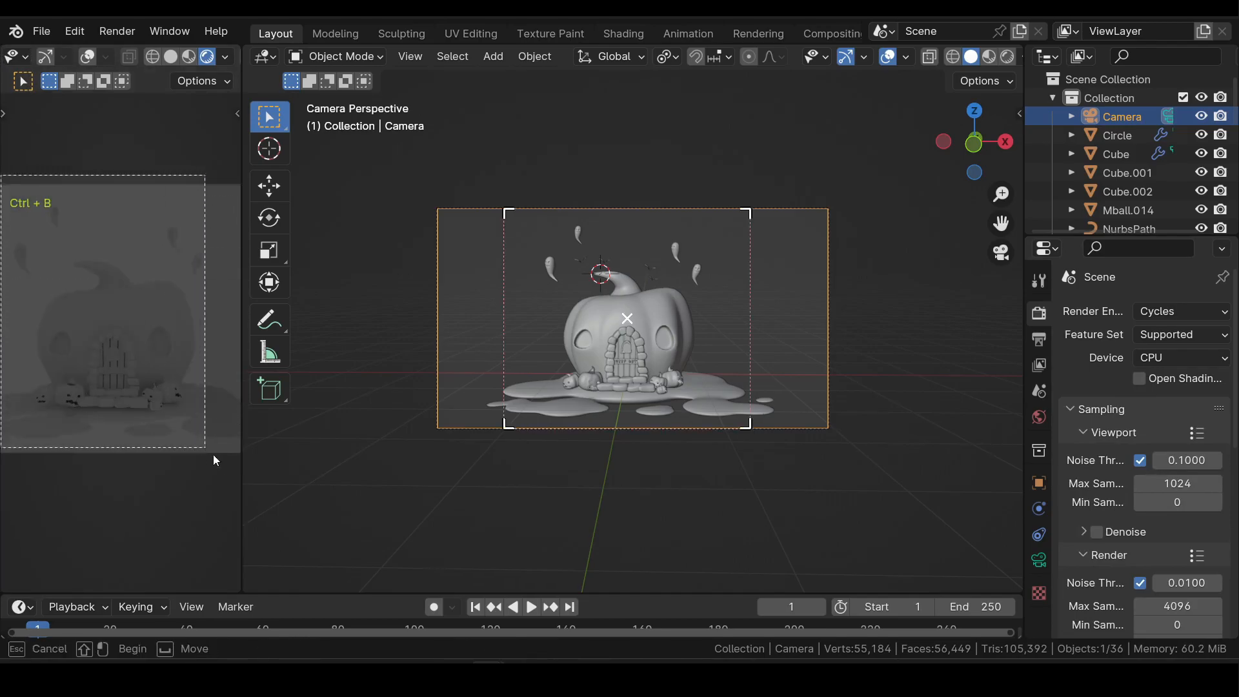
left_click_drag(213, 455, 230, 467)
- Set the Cycles device to GPU Compute and check the CUDA render devices in the system preferences
middle_click_drag(610, 412, 636, 440)
scroll(632, 429, "up", 1)
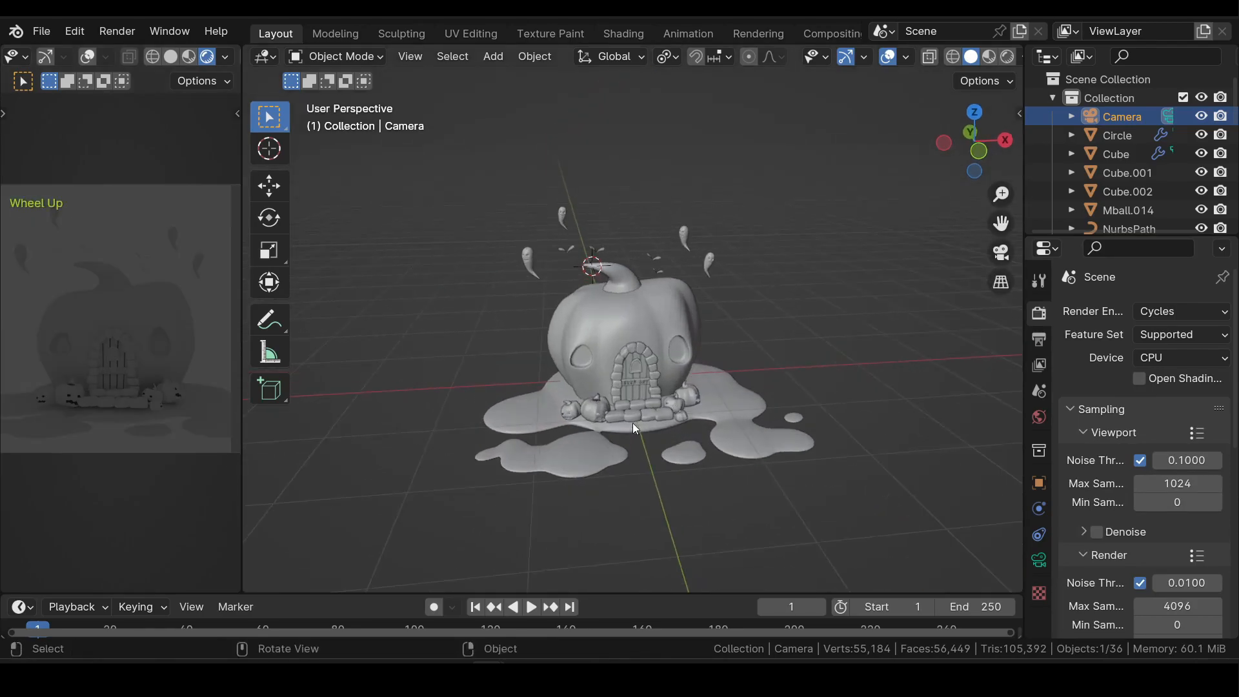
left_click(1181, 357)
left_click(1128, 393)
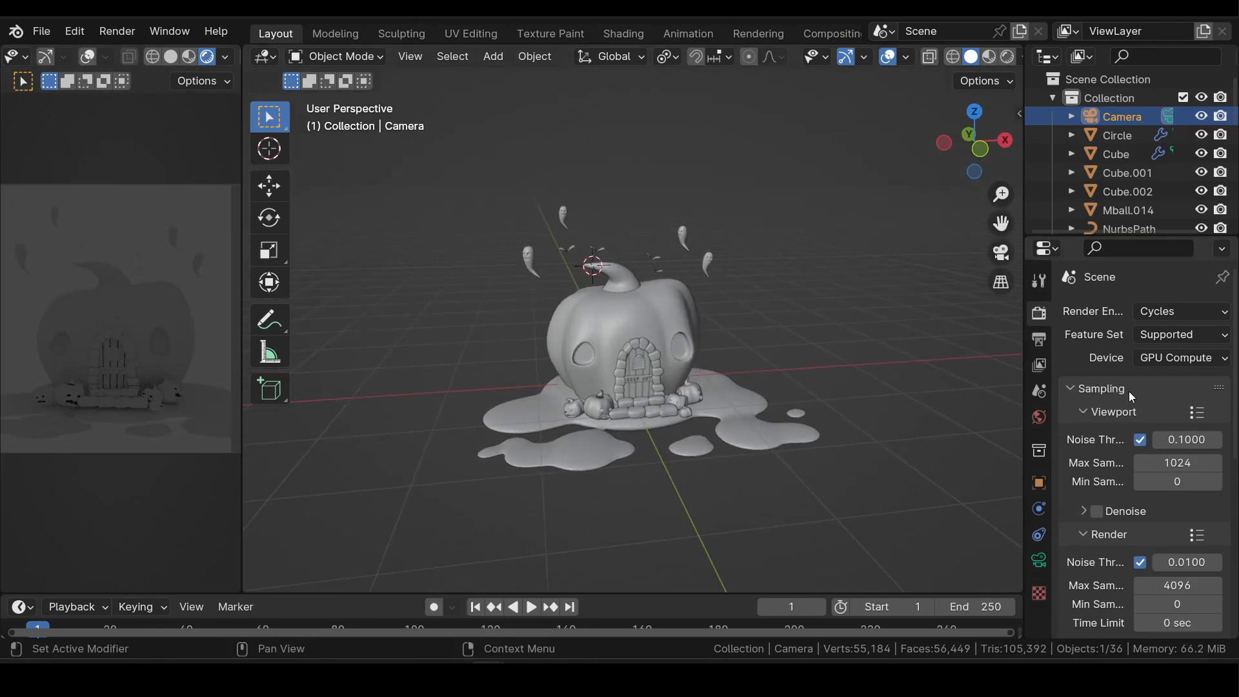
left_click(74, 31)
left_click(95, 269)
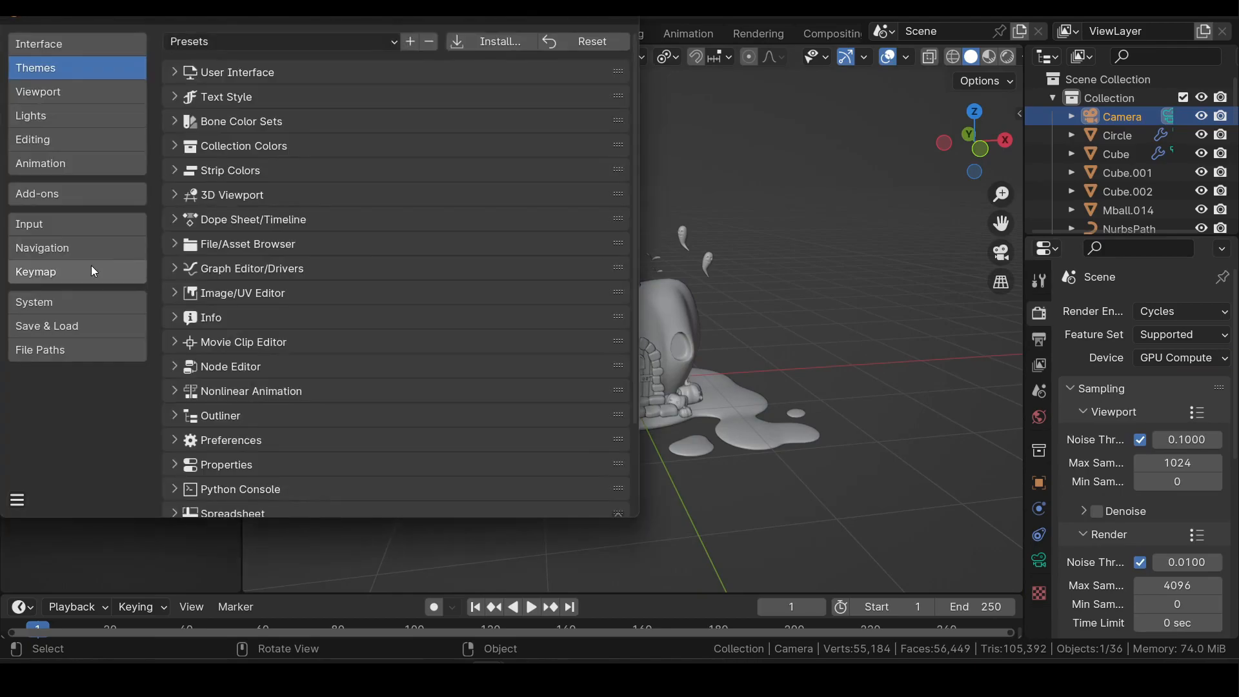
left_click(55, 302)
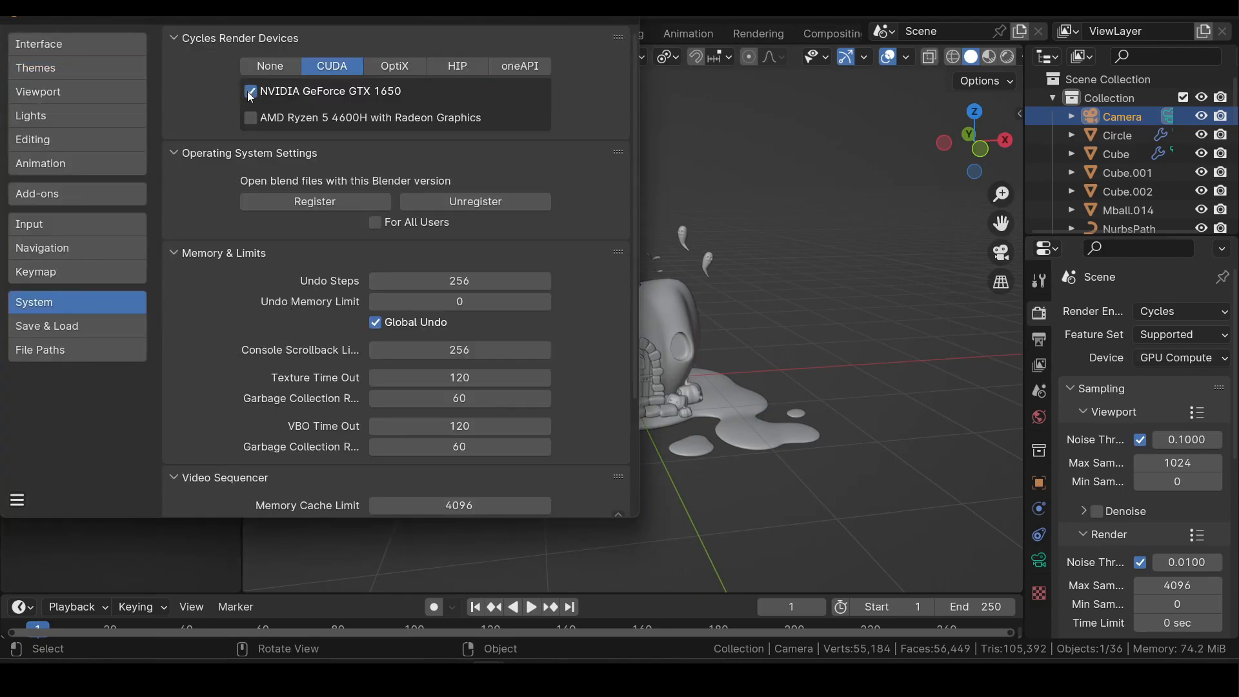
left_click(611, 21)
- Set the viewport max samples to 32 and the world background strength to 0
left_click(1178, 462)
type("32")
key("Return")
left_click(1039, 417)
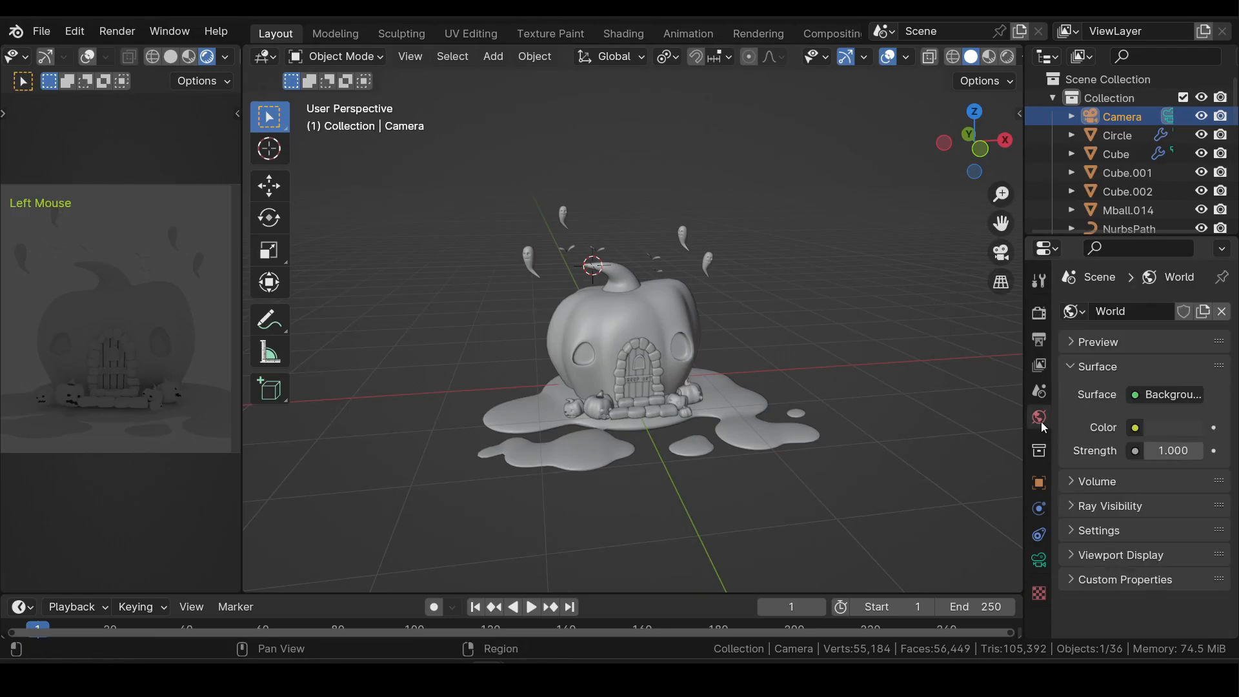
left_click_drag(1174, 450, 1097, 450)
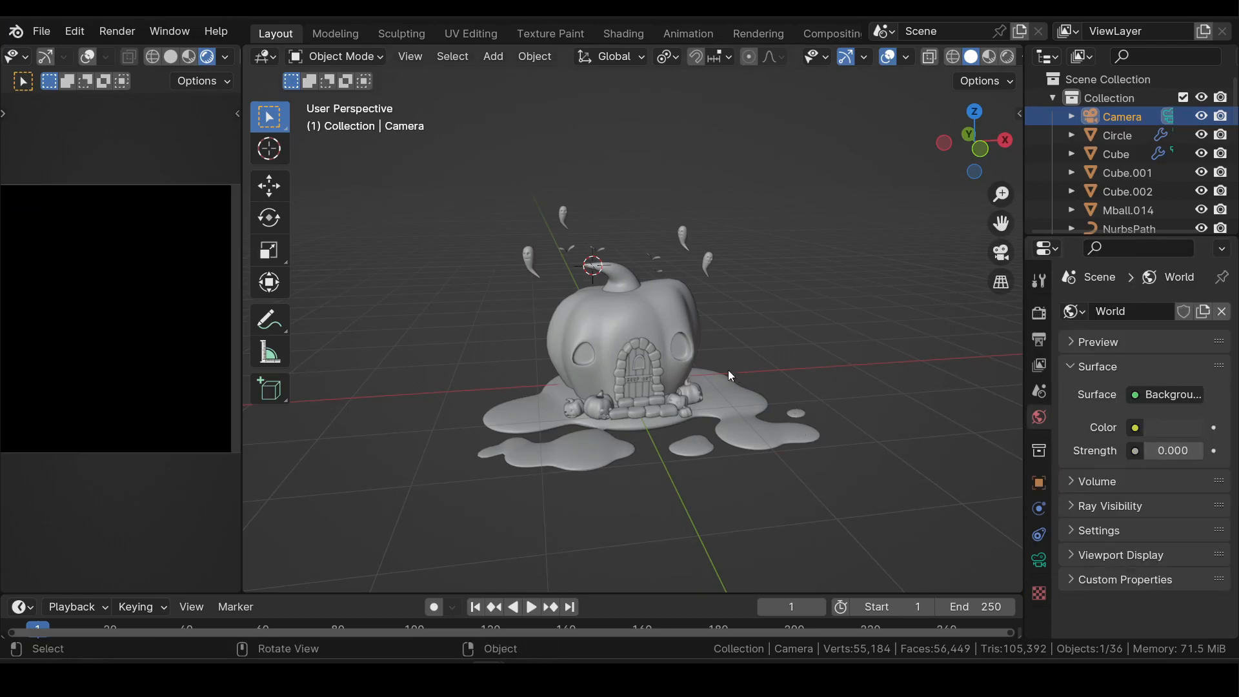
- Reset the 3D cursor to the world origin, add an area light there and raise it above the pumpkin
mouse_move(676, 346)
middle_mouse_down("shift")
mouse_move(691, 420)
mouse_move(679, 349)
middle_mouse_up("shift")
key("shift+s")
left_click(560, 468)
key("shift+a")
mouse_move(629, 293)
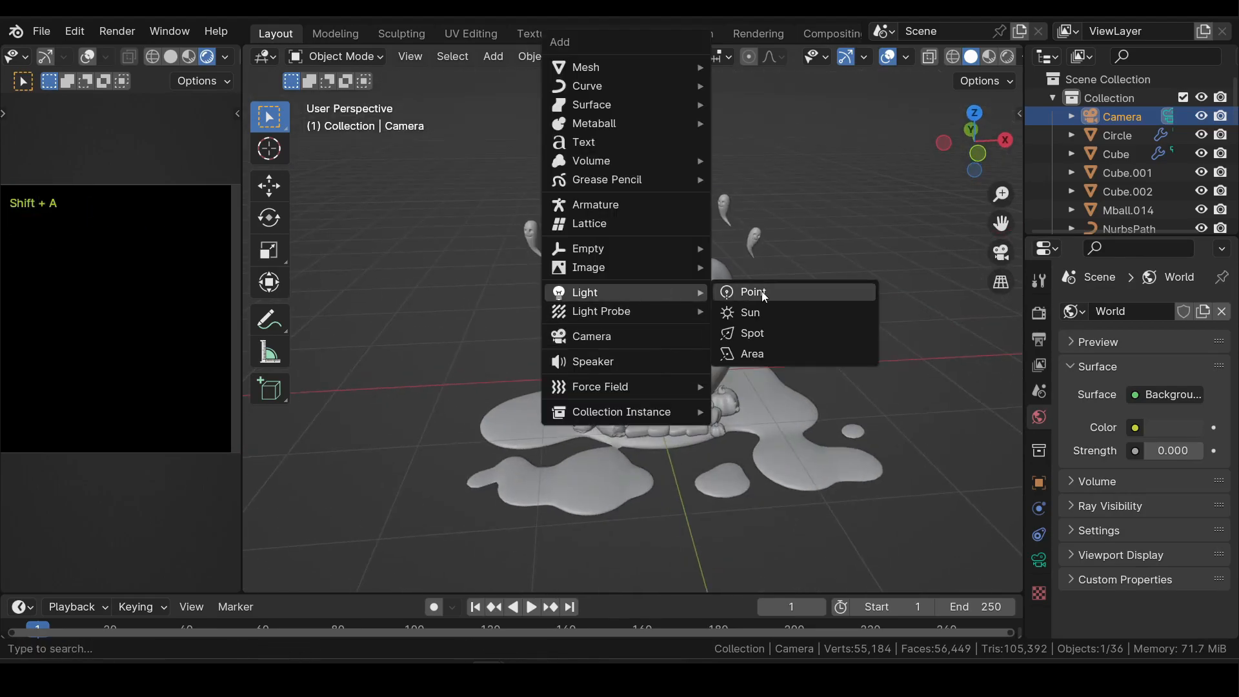
left_click(762, 354)
left_click_drag(648, 299, 647, 165)
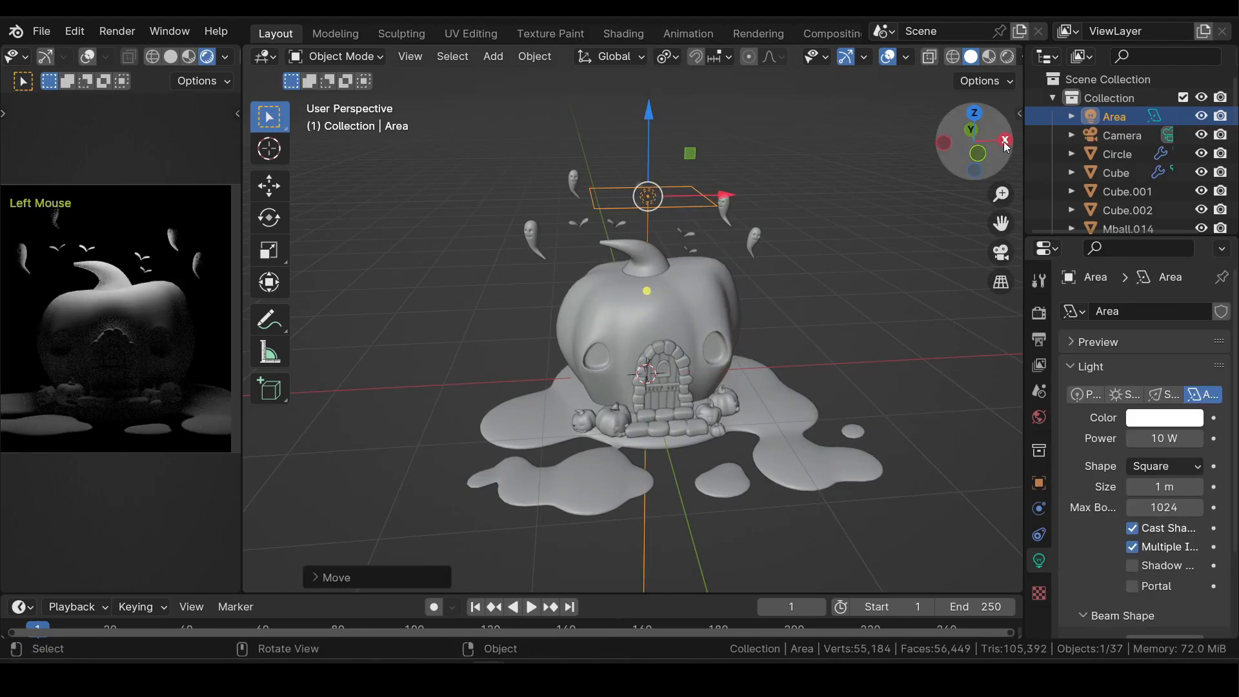
- Set the pivot point to the 3D cursor and, in the right side view, rotate the area light toward the back of the pumpkin
left_click(1005, 140)
key("r")
key("Escape")
left_click(667, 56)
left_click(707, 122)
scroll(684, 219, "up", 2)
key("r")
left_click(755, 368)
left_click_drag(637, 481, 591, 466)
- Set the back area light's power to 100 W and its size to 0.05 m
left_click(1144, 438)
type("100")
key("Return")
left_click_drag(1163, 487, 1102, 487)
- Duplicate the area light, rotate the copy to the pumpkin's front, and set its size to about 1.18 m and power to 10 W
key("shift+d")
key("r")
left_click(453, 225)
left_click_drag(1142, 487, 1213, 486)
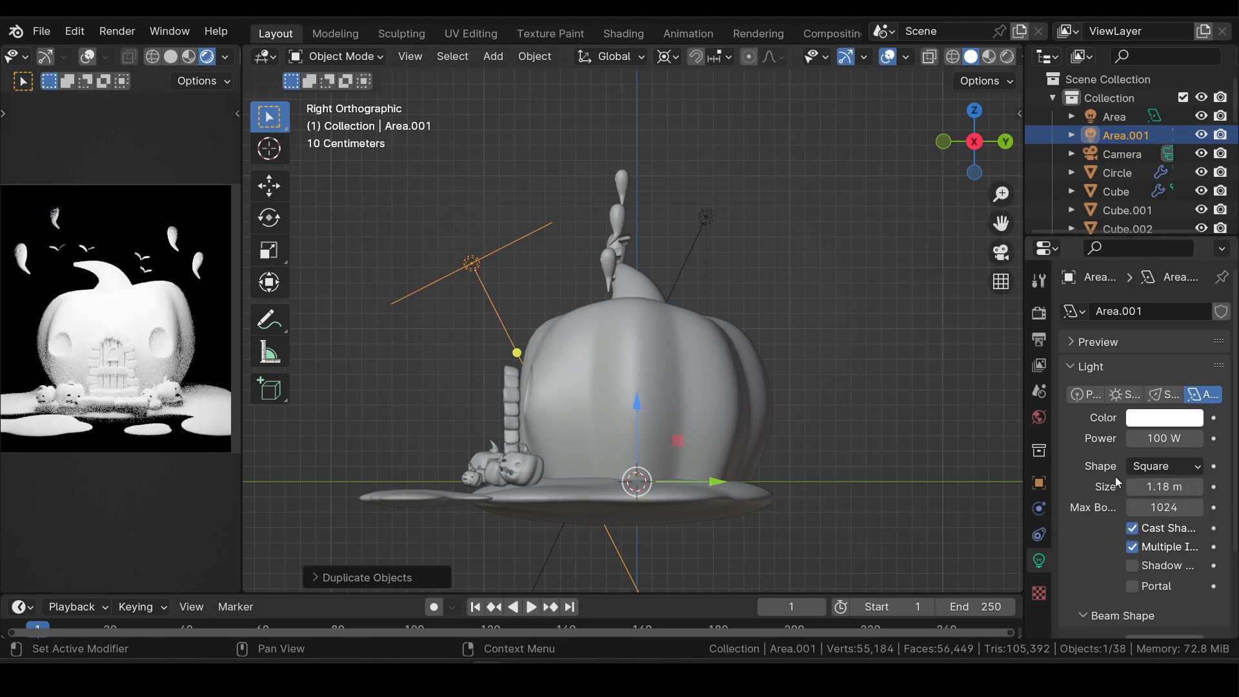
left_click(1159, 441)
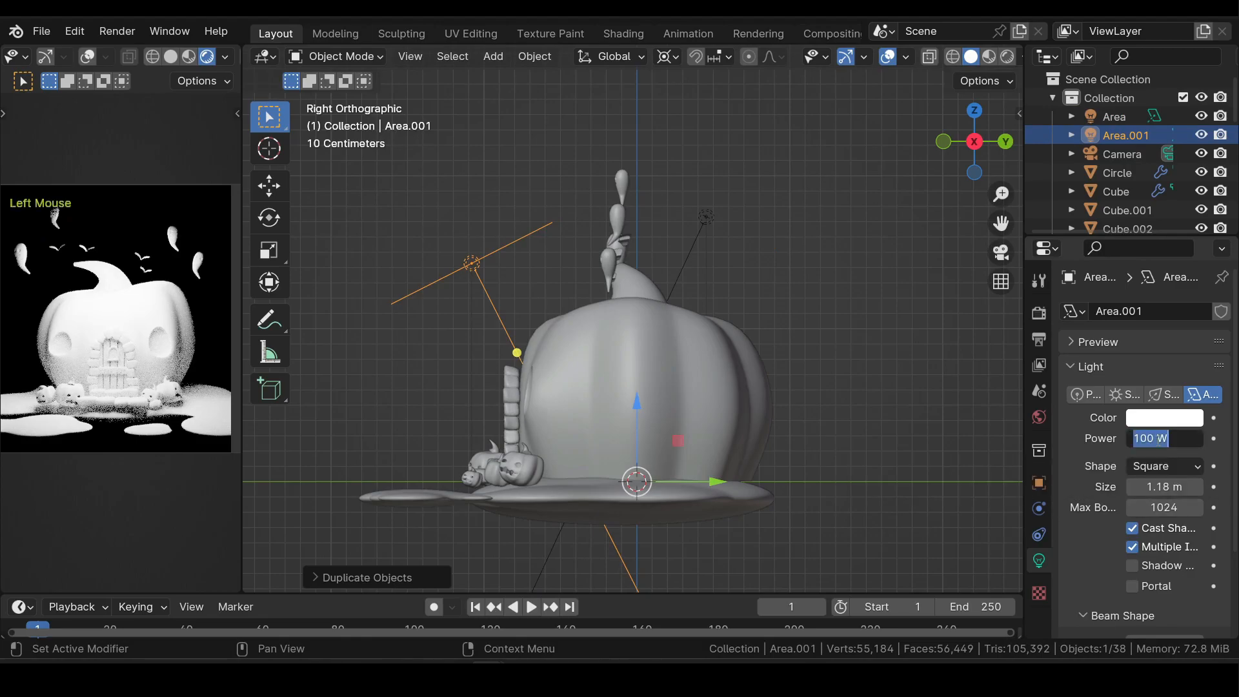
type("10")
key("Return")
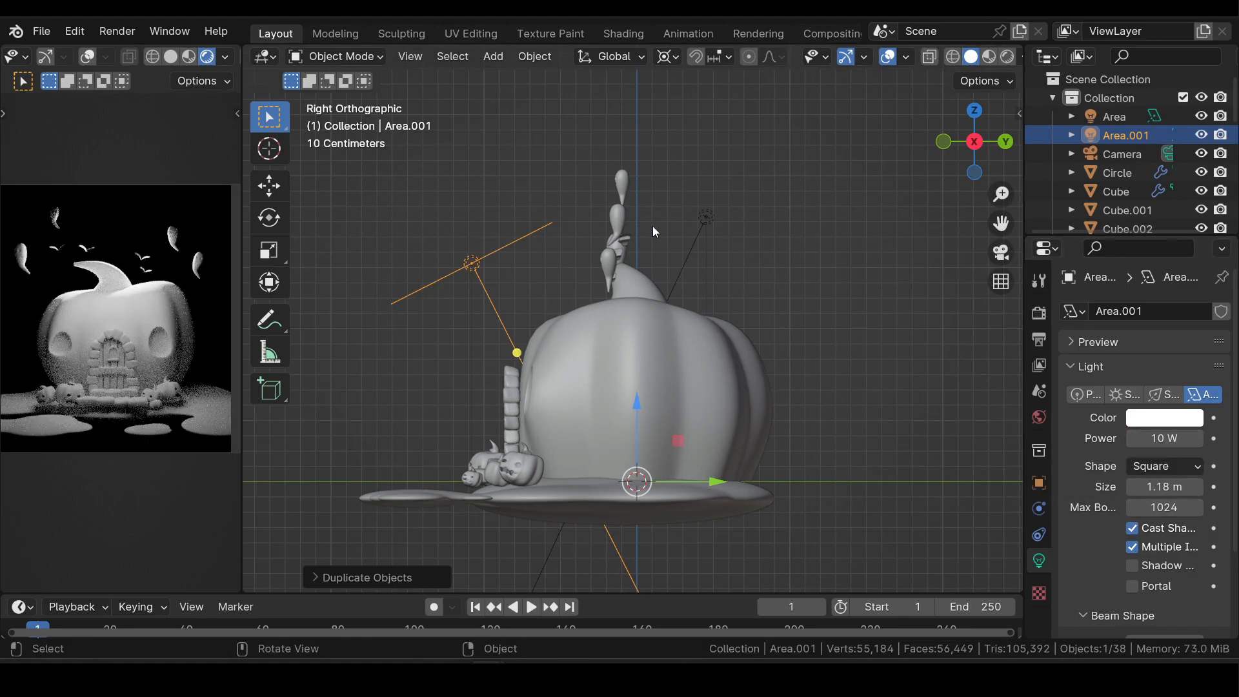
- Move both area lights into a new collection named "lights"
left_click(710, 219, "shift")
key("m")
left_click(710, 220)
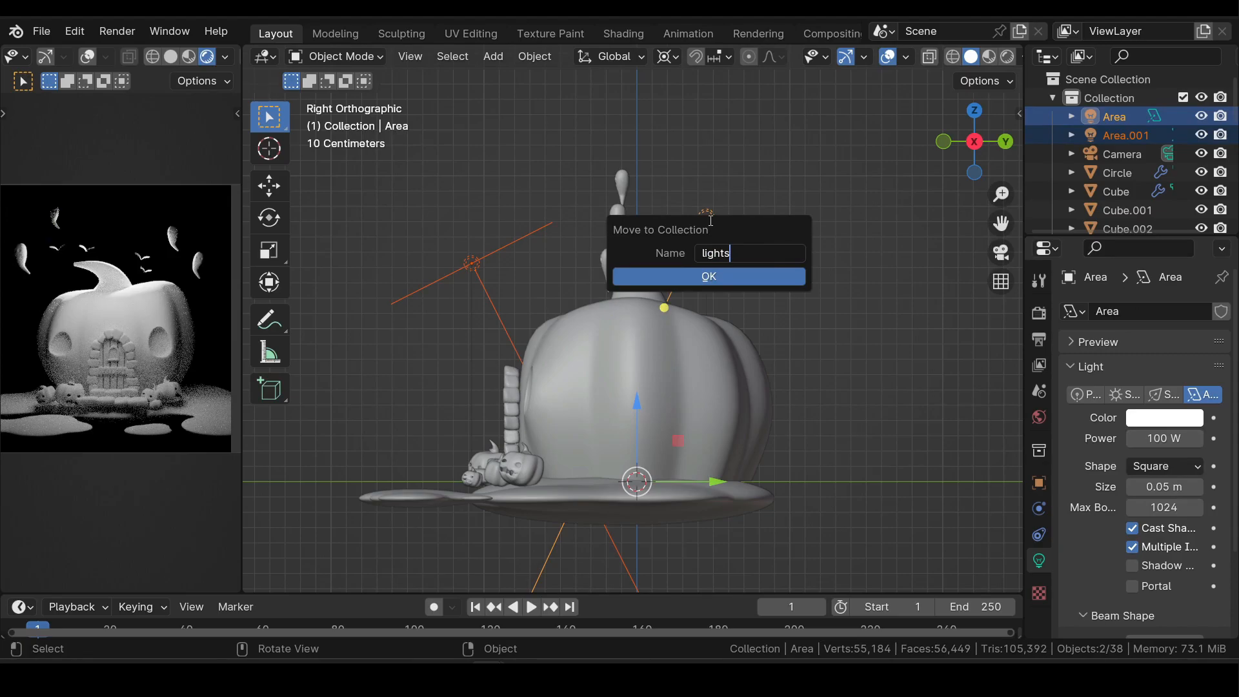
key("Return")
left_click(1097, 132)
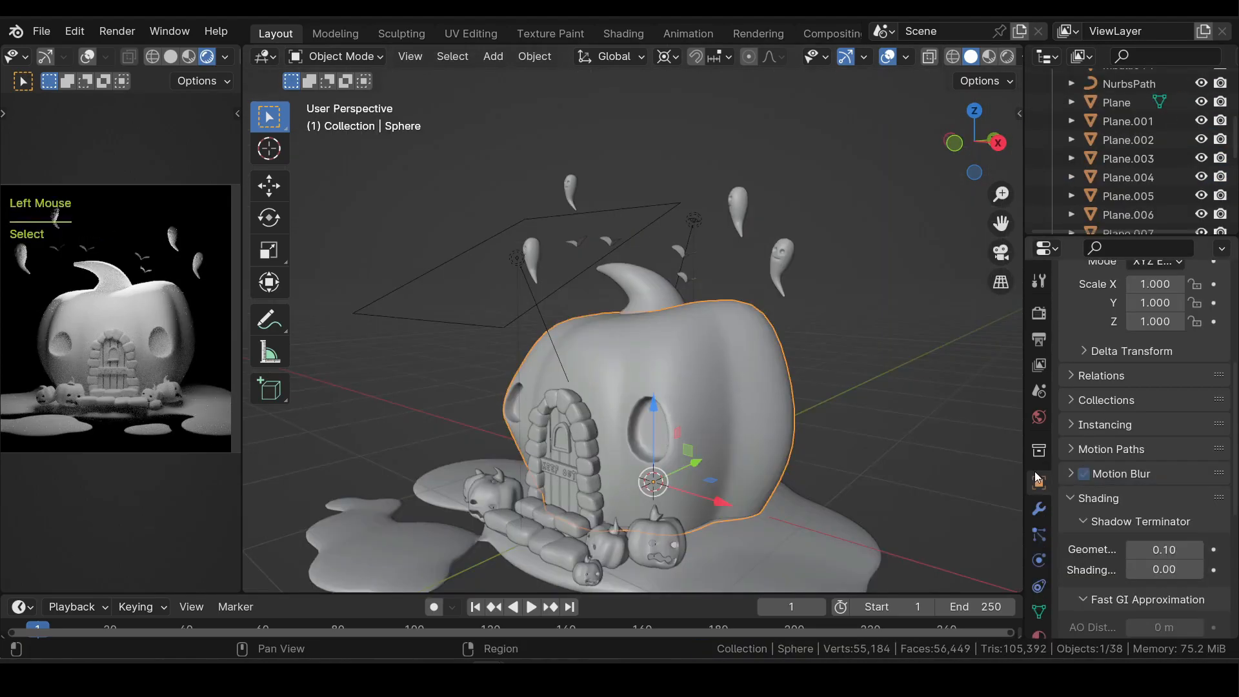
- Give the pumpkin body a new material with base color hex 9F5F00 and roughness about 0.608
scroll(1039, 477, "down", 2)
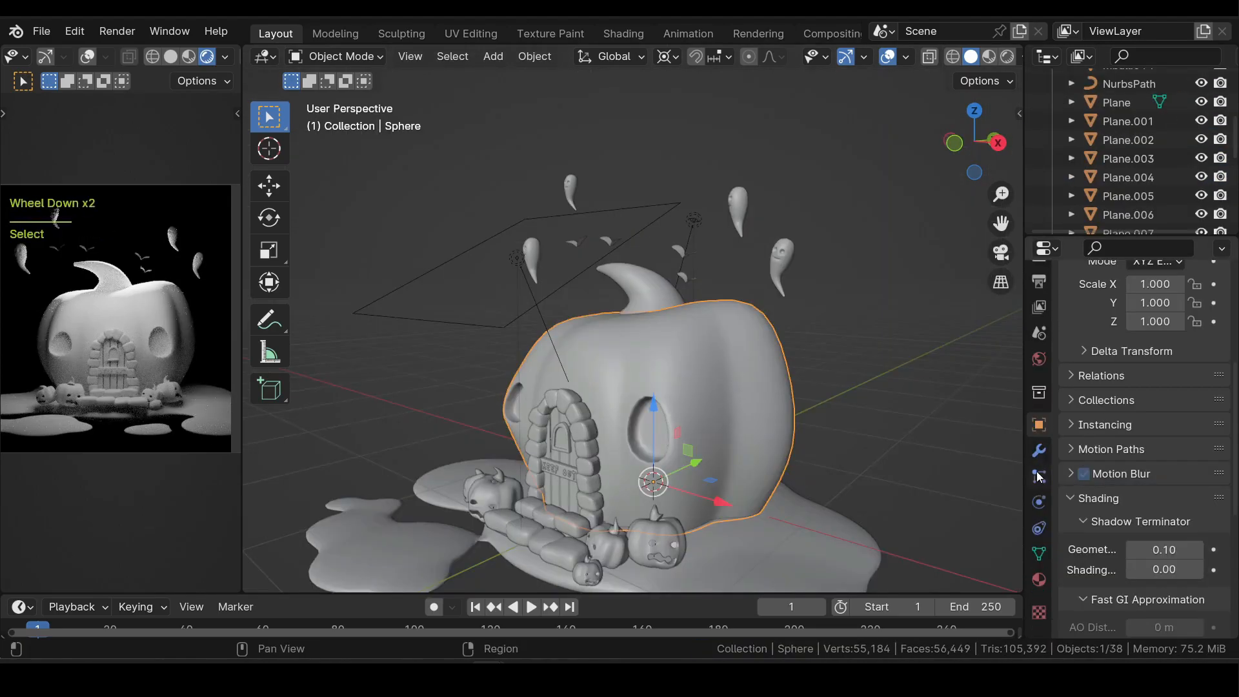
left_click(1039, 580)
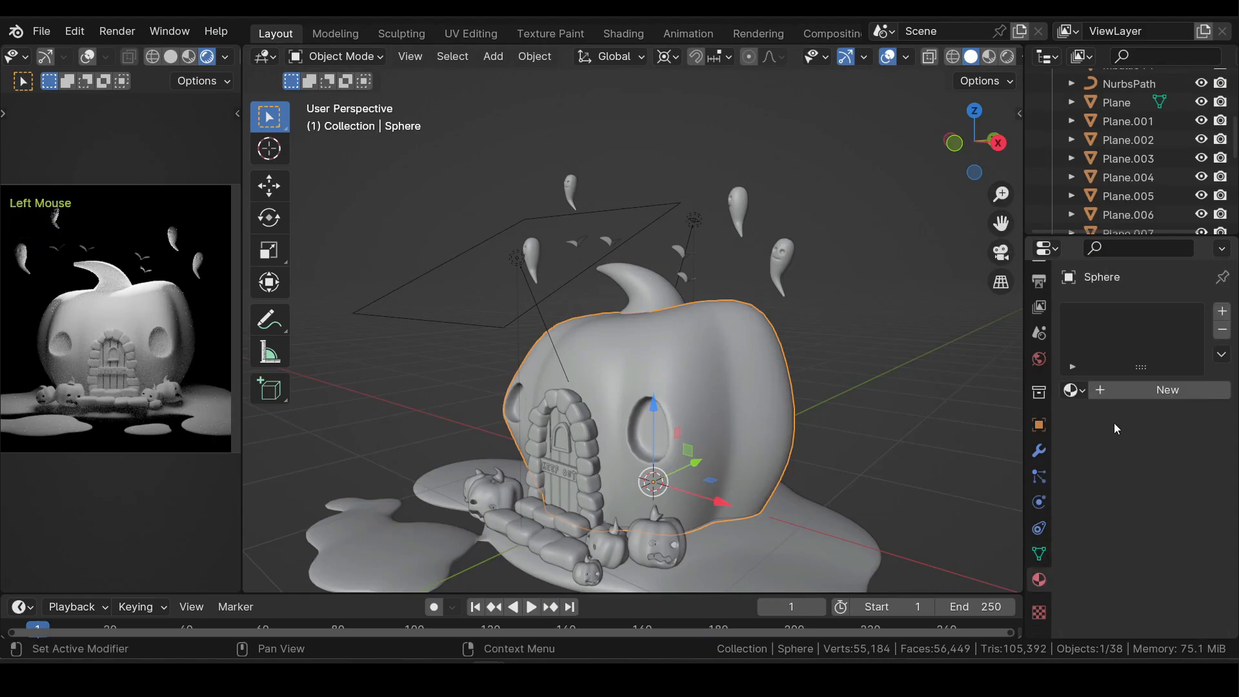
left_click(1158, 391)
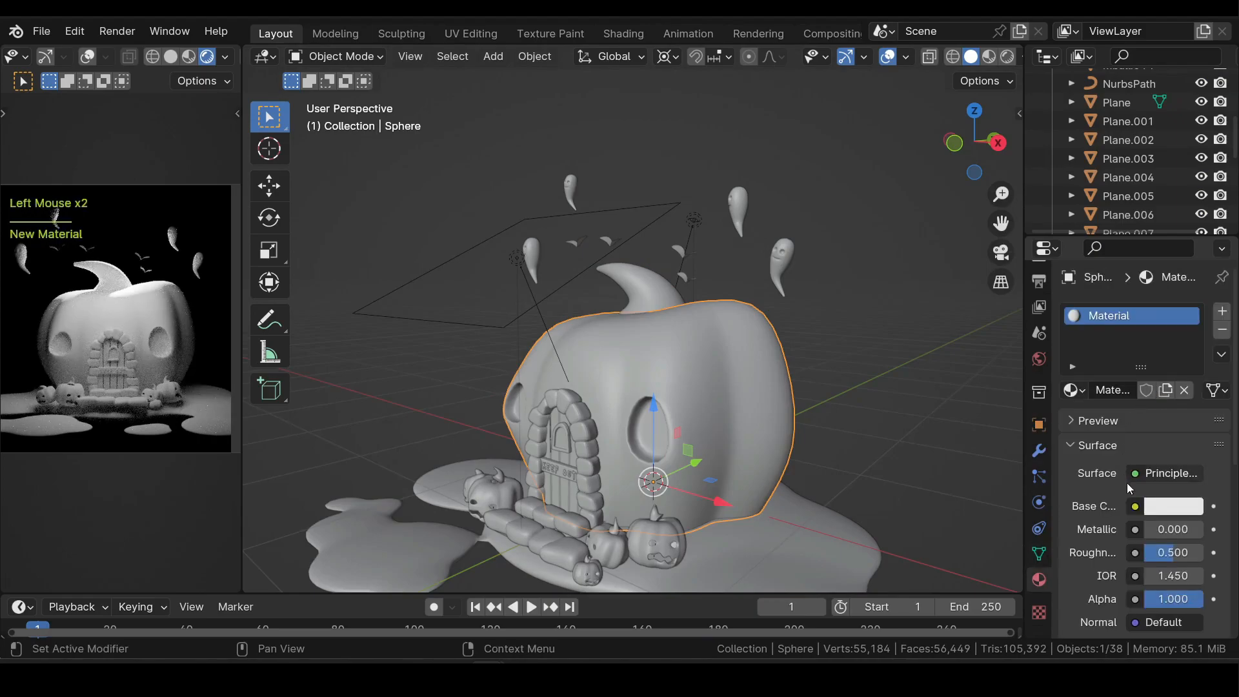
left_click(1156, 506)
left_click_drag(1074, 337, 1071, 333)
left_click(1161, 394)
left_click(1092, 422)
type("9F5F00")
key("Return")
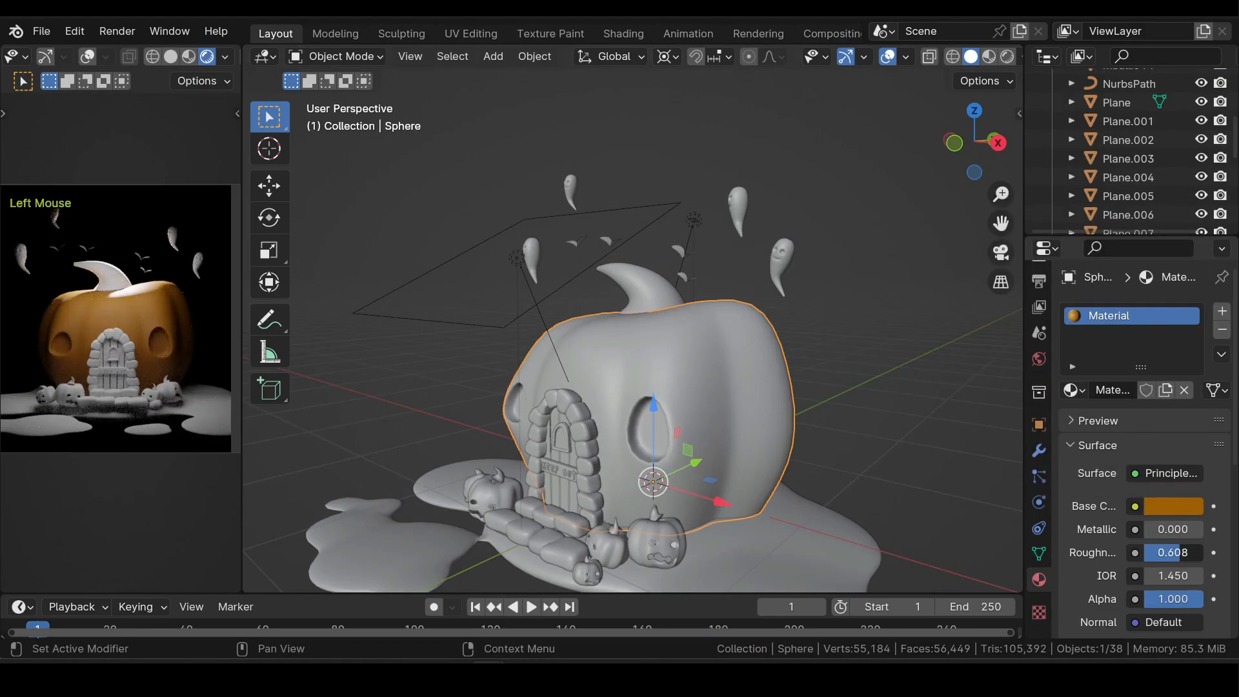
- Give the pumpkin stem a new material with base color hex 546233 and roughness about 0.747
left_click(645, 291)
left_click(1097, 382)
left_click(1166, 508)
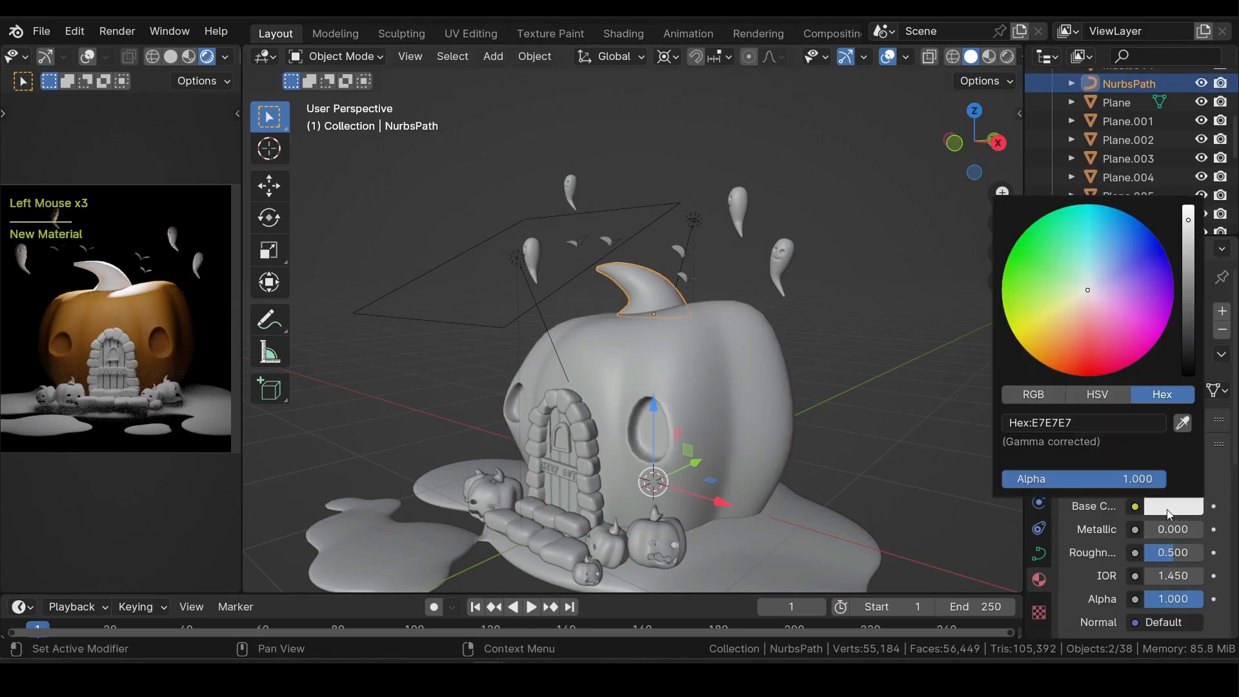
left_click(1097, 423)
type("546233")
key("Return")
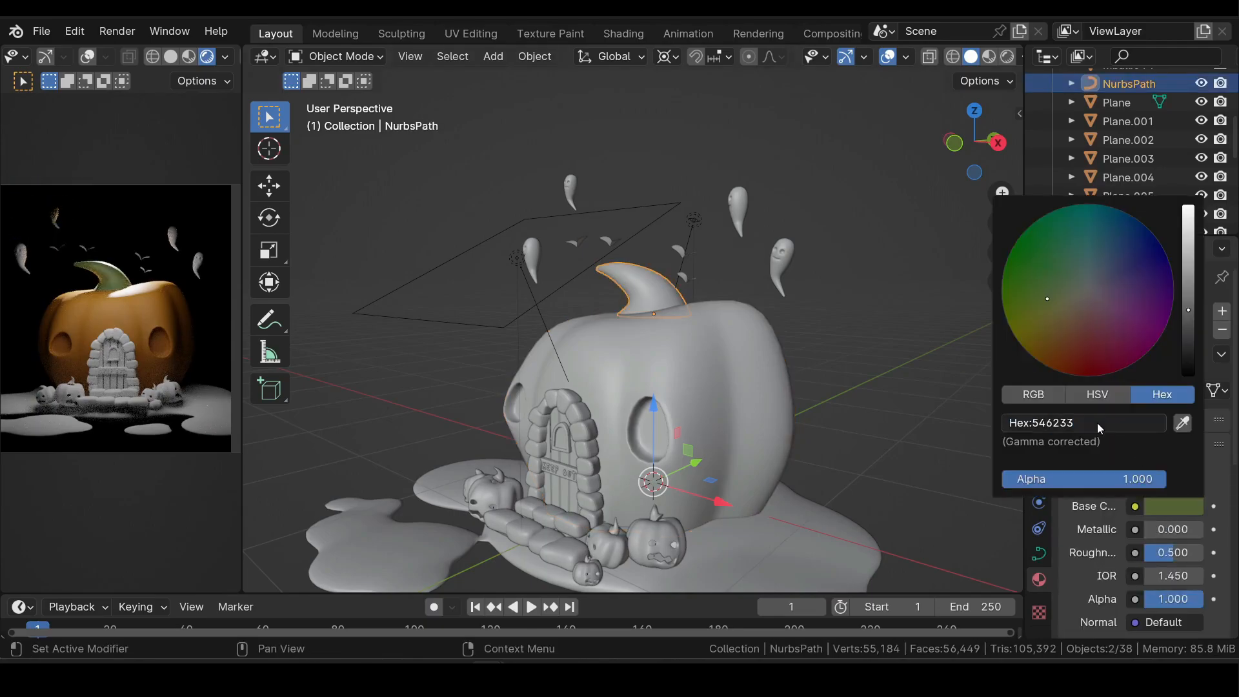
left_click_drag(1165, 553, 1187, 552)
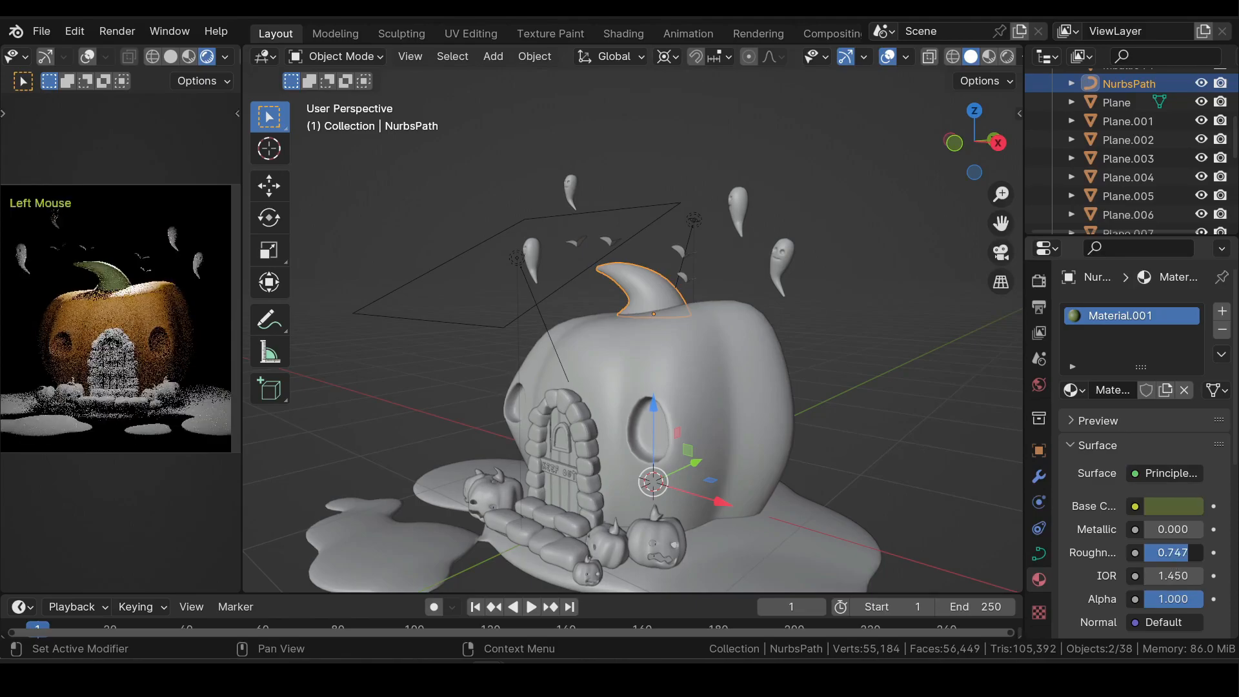
- Select the pumpkin body's two window faces and assign them a new material in a second slot
left_click(750, 401)
middle_click_drag(749, 402, 527, 409)
key("Tab")
left_click(700, 403)
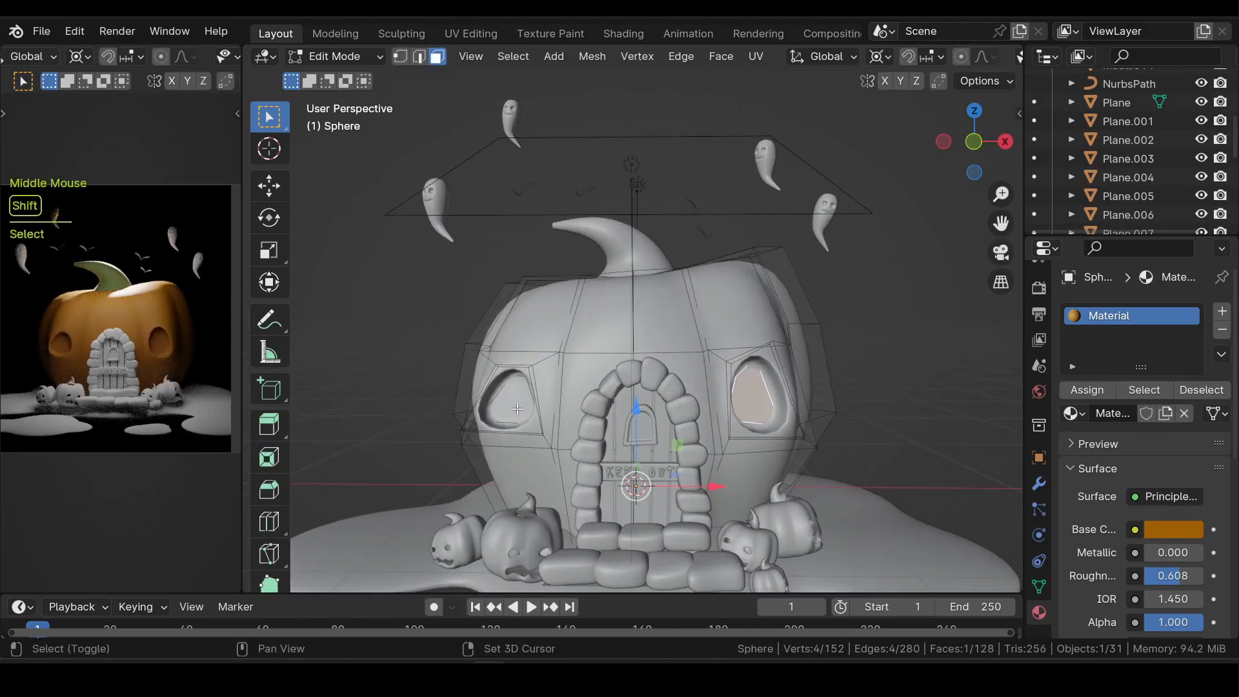
left_click(515, 408, "shift")
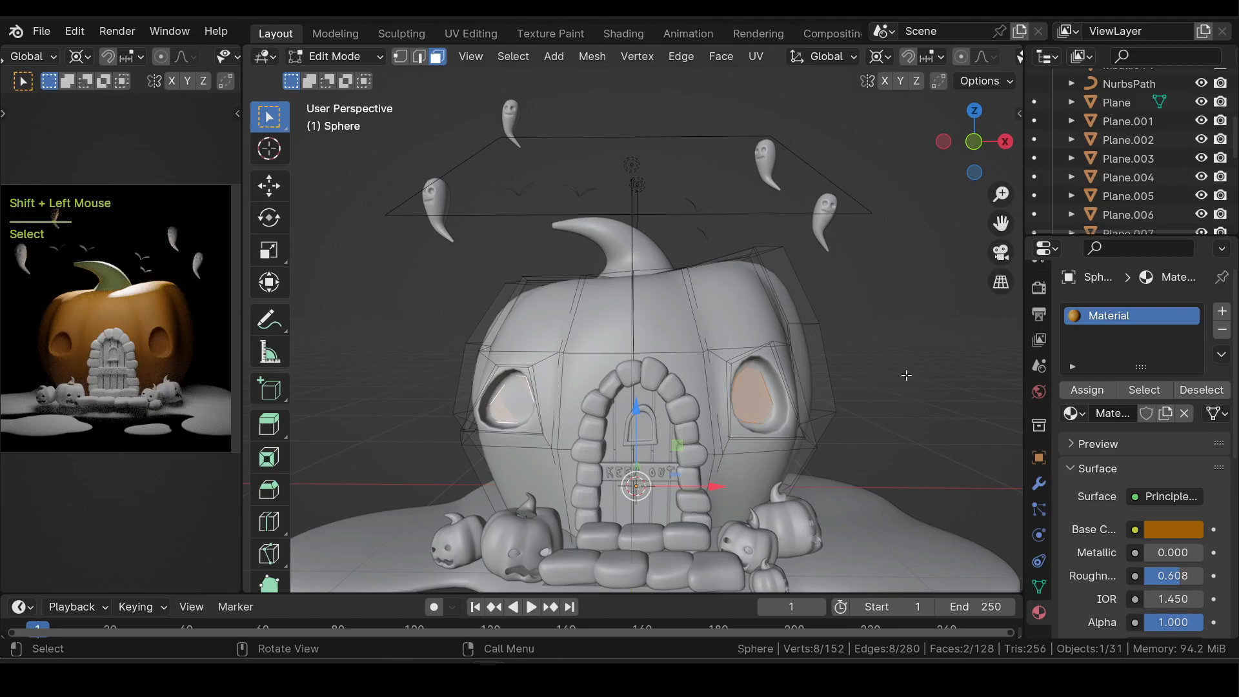
left_click(1220, 311)
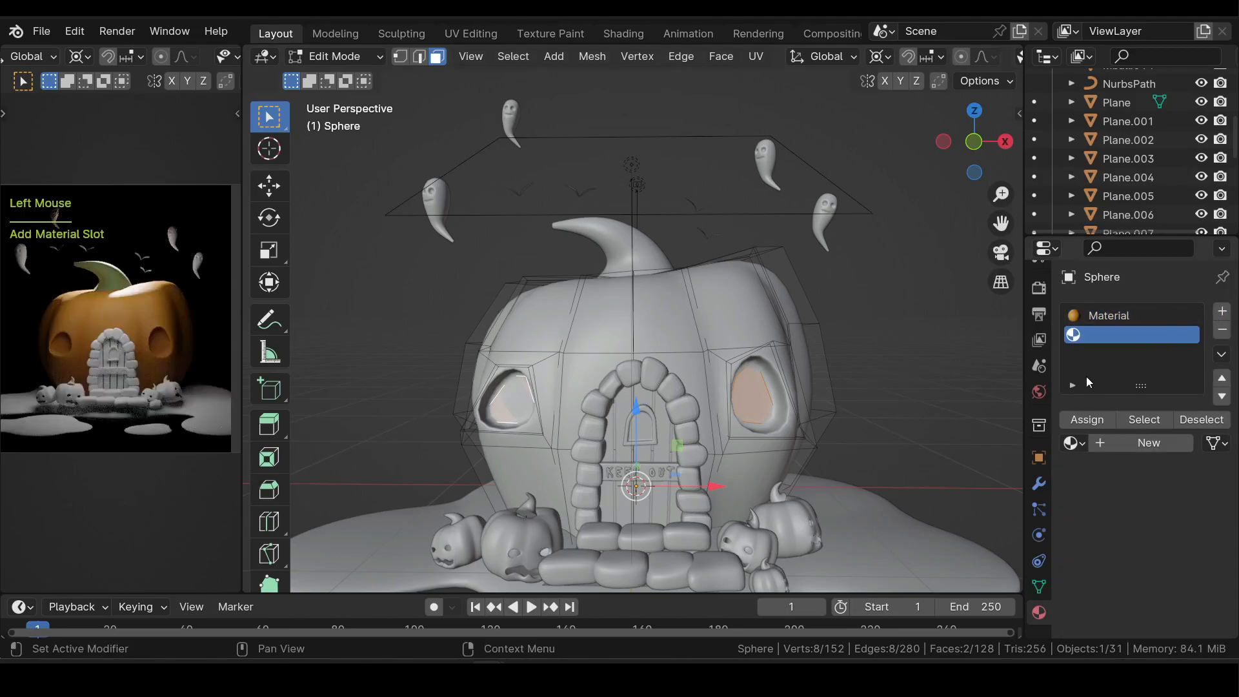
left_click(1133, 442)
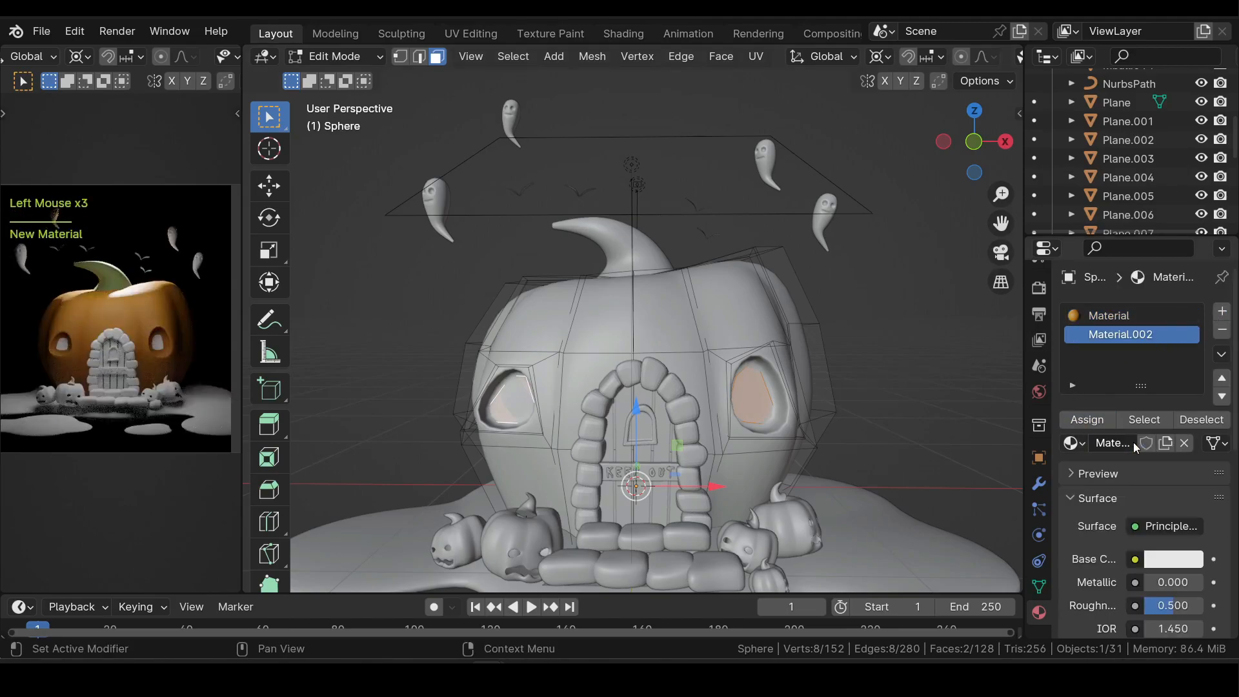
- Make the window material an Emission shader with a Blackbody color and strength 3
scroll(1074, 470, "down", 4)
left_click(1136, 421)
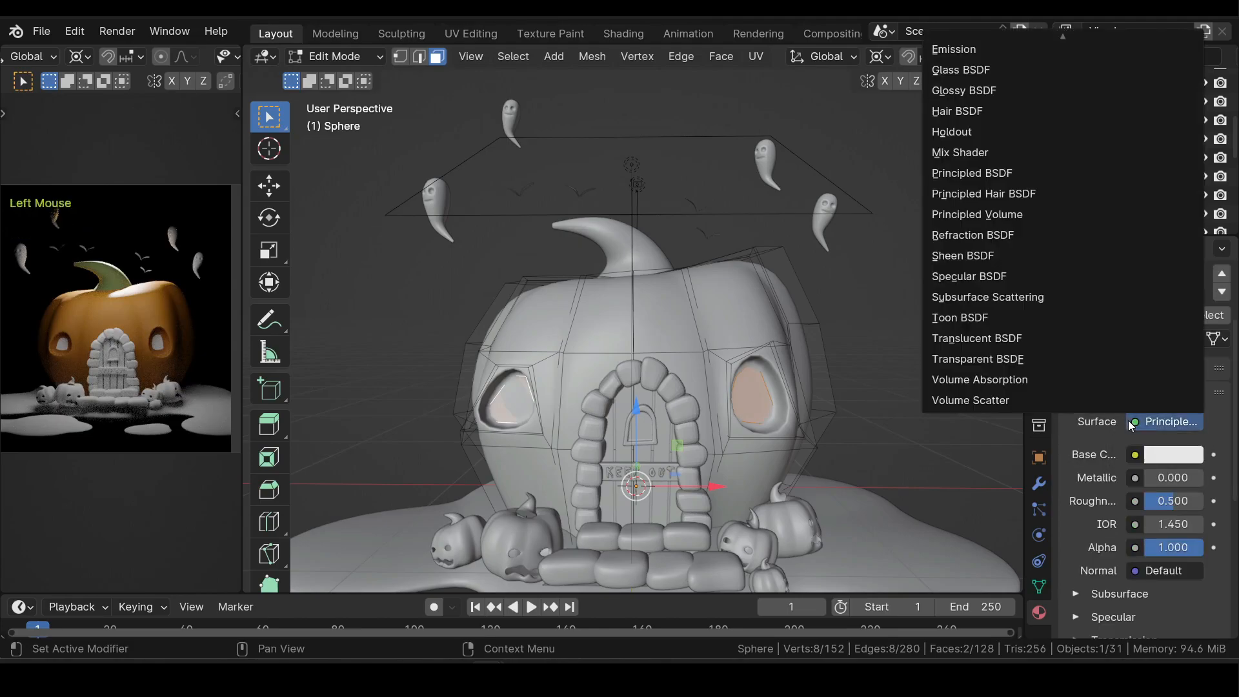
left_click(961, 51)
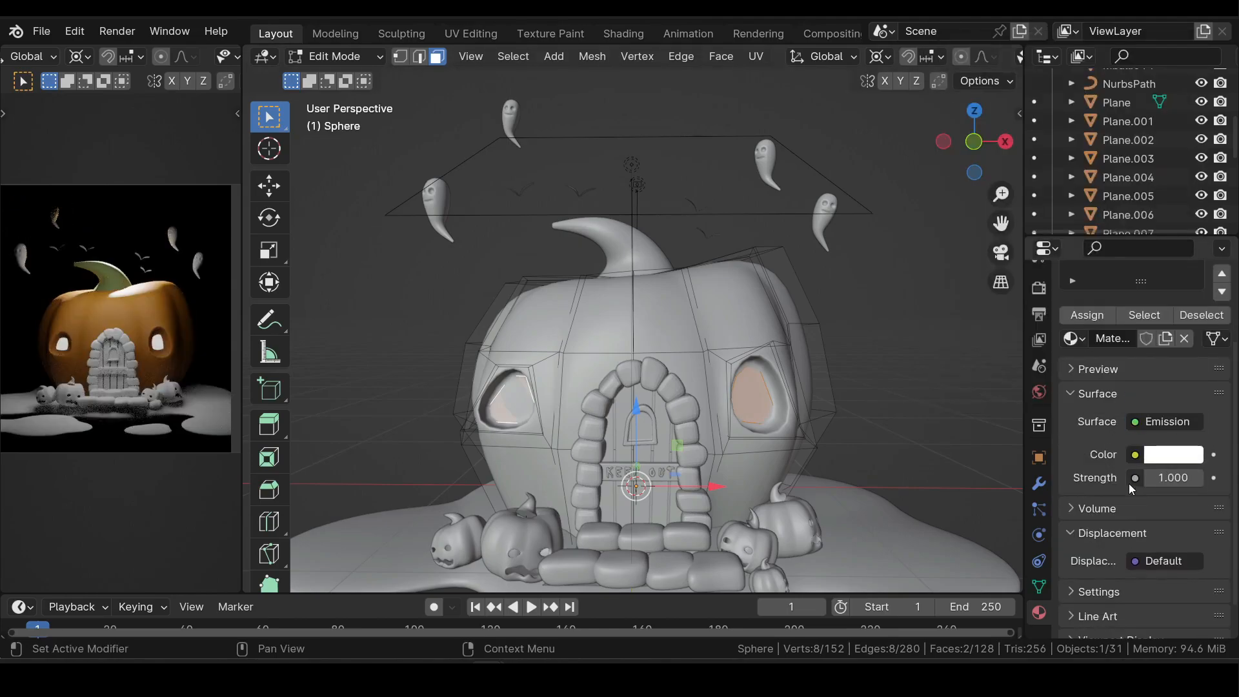
left_click(1159, 455)
left_click(1054, 277)
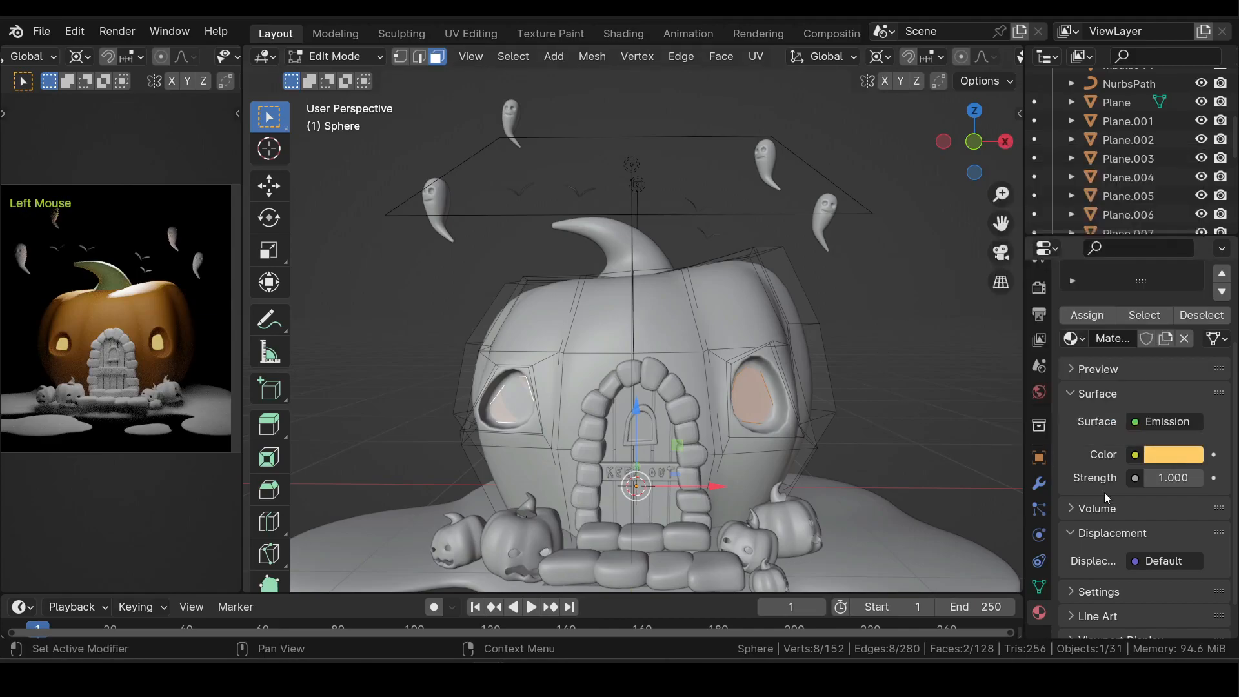
left_click(1135, 456)
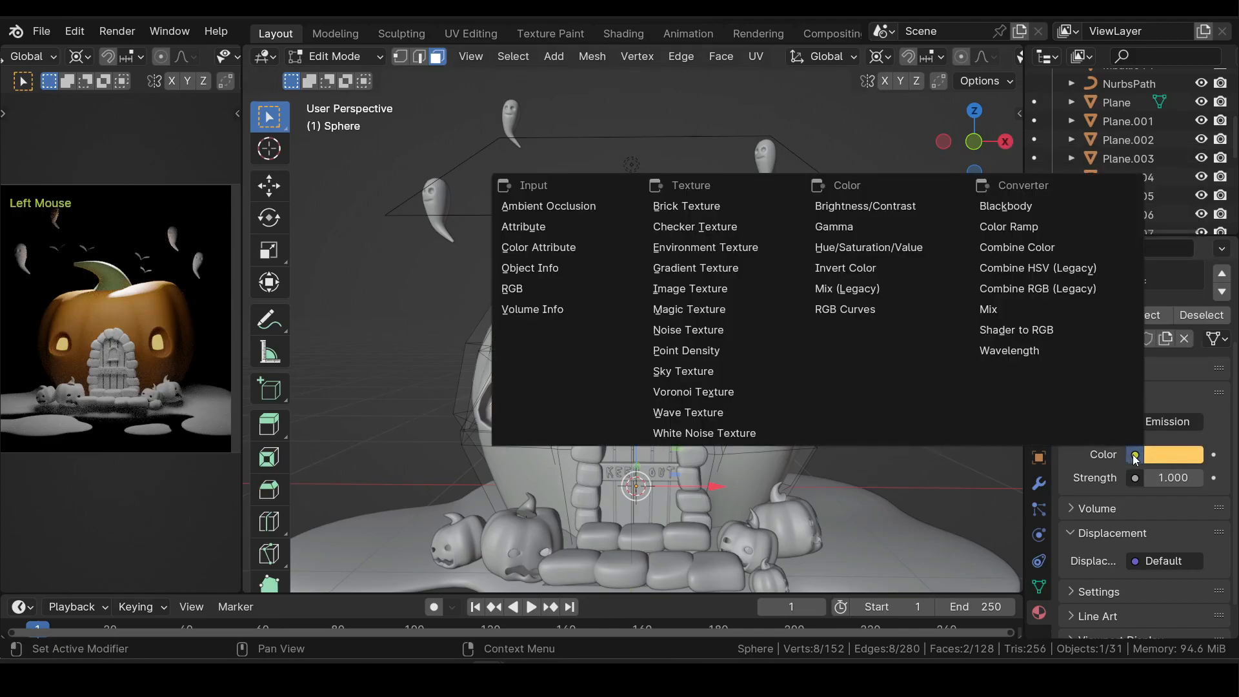
left_click(1011, 206)
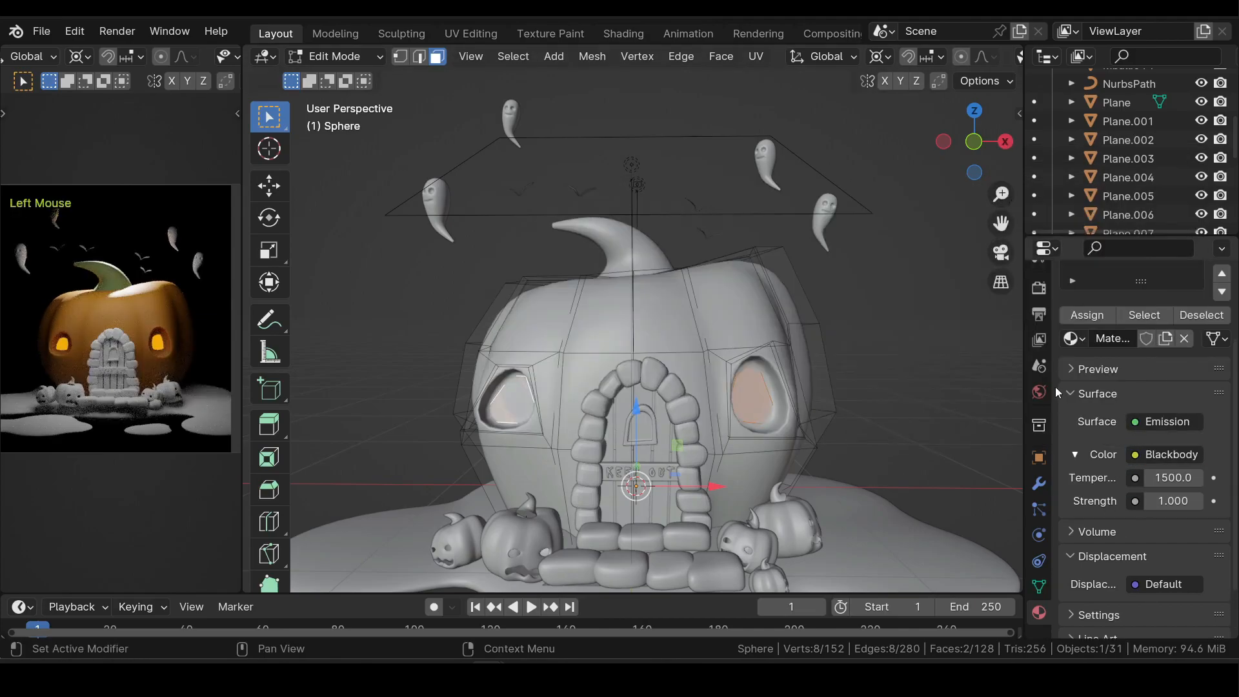
left_click(1165, 500)
type("3")
key("Return")
- Grow the window face selection to the surrounding inner faces and assign the glowing material to them
middle_click_drag(762, 403, 762, 390, "ctrl")
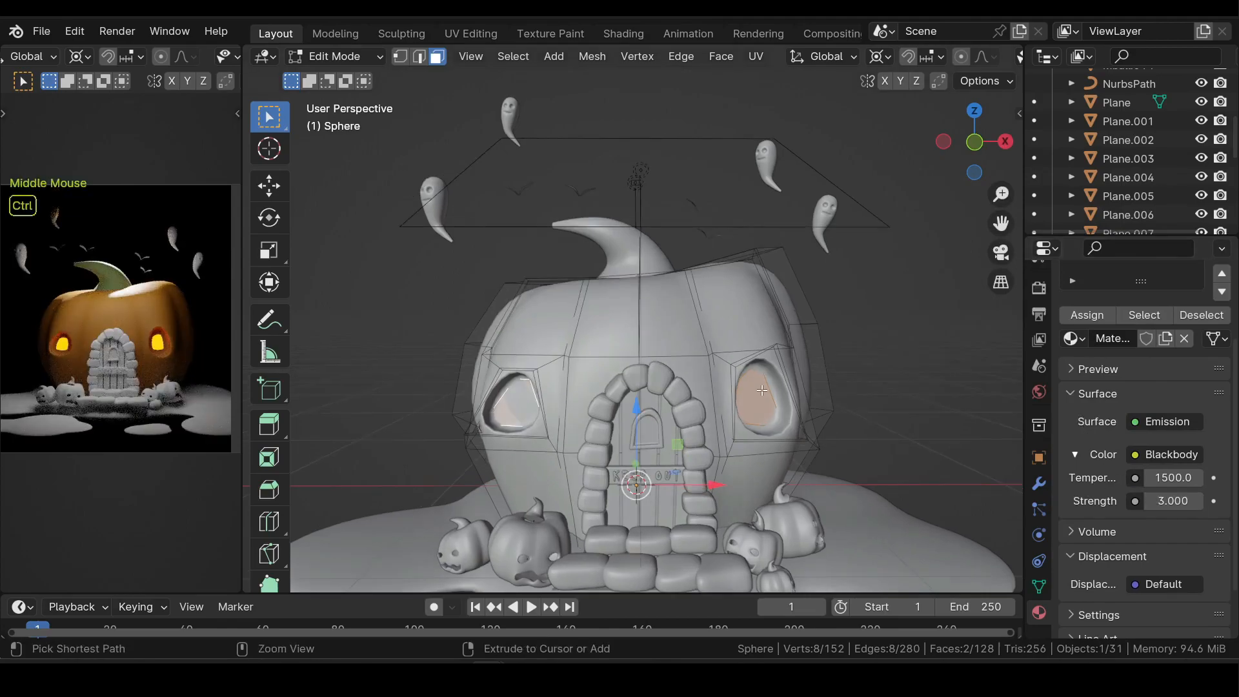
key("ctrl+KP_Add")
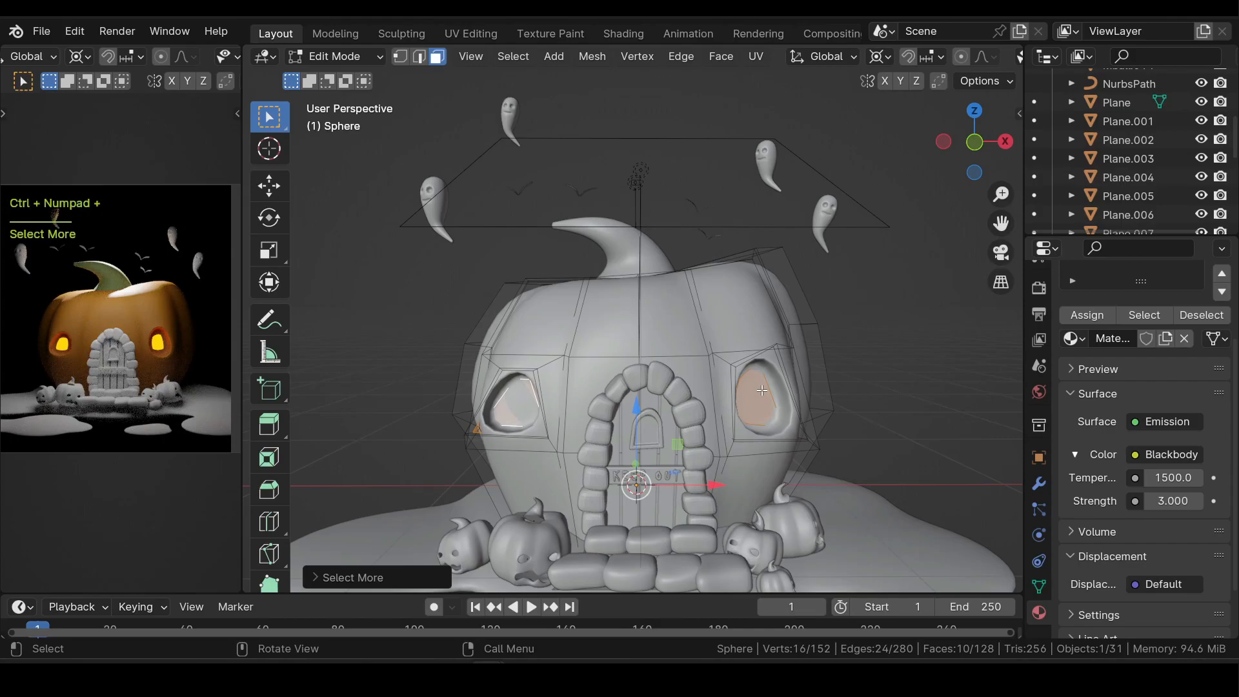
key("ctrl+KP_Add")
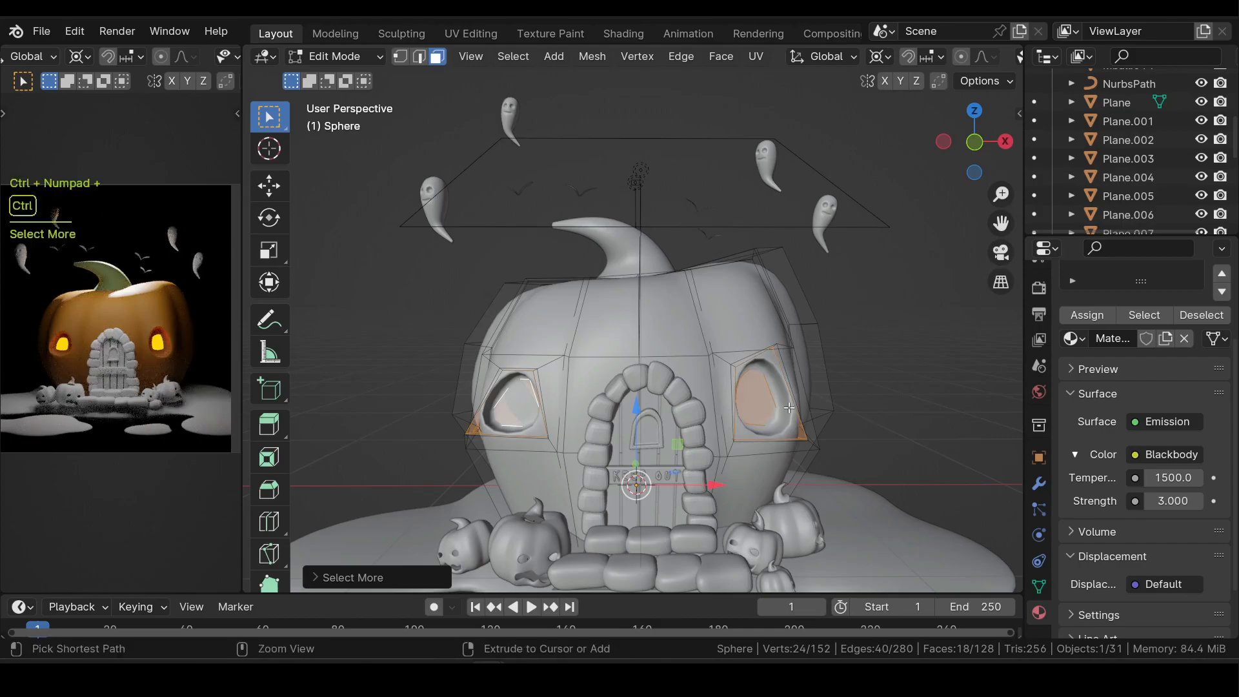
key("ctrl+KP_Subtract")
scroll(1074, 516, "up", 2)
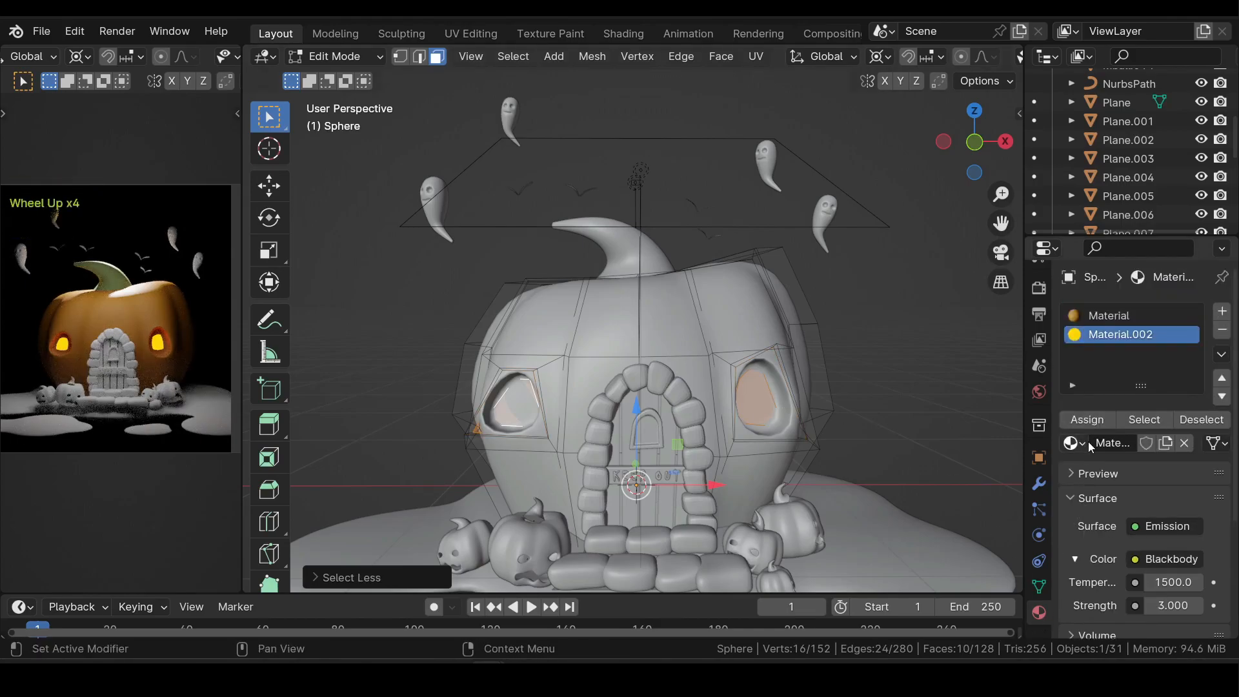
left_click(1089, 420)
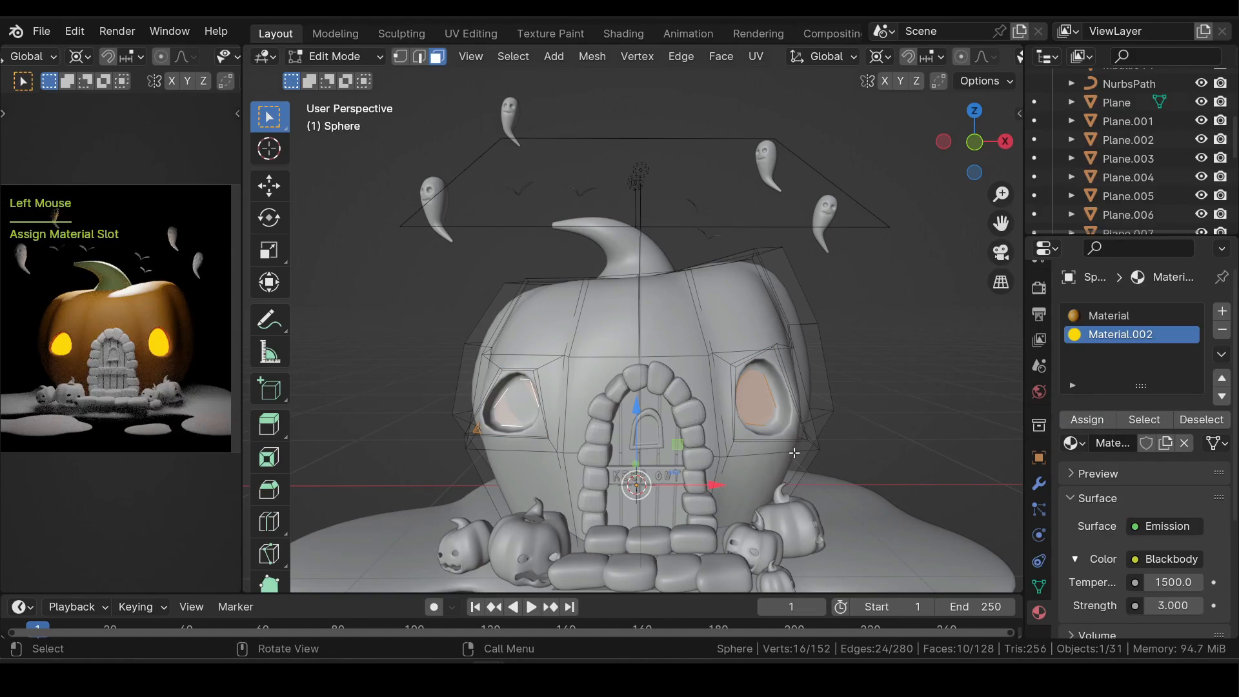
key("Tab")
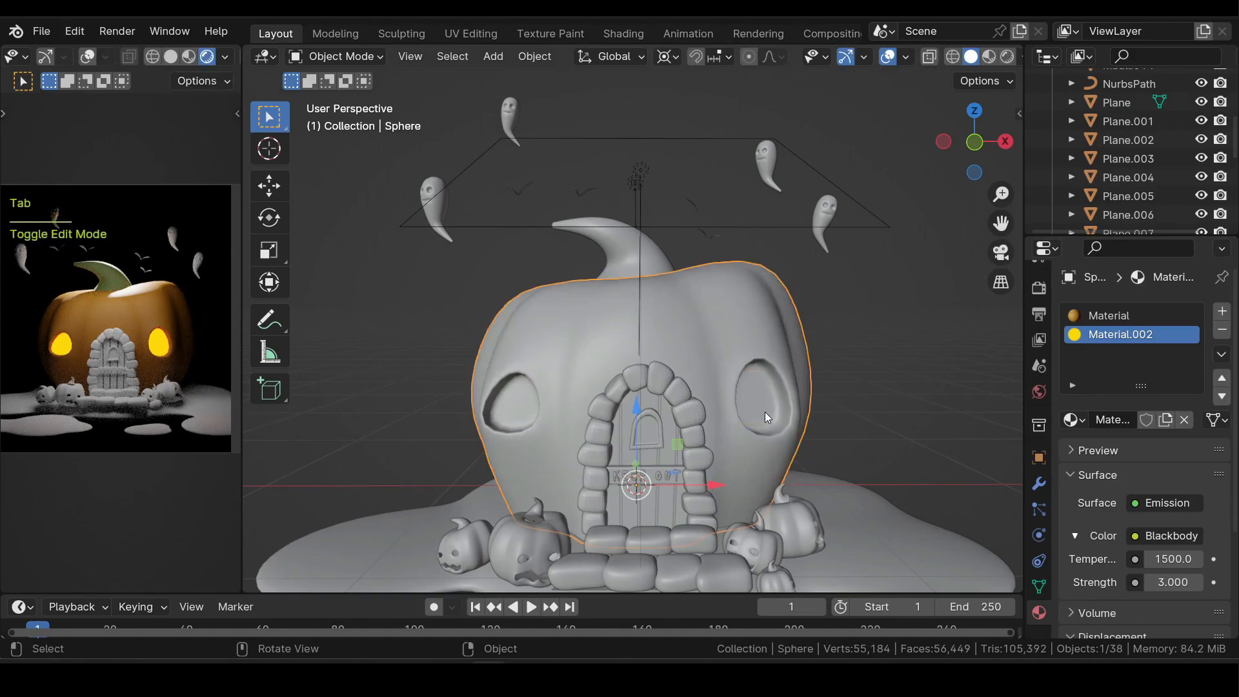
- Give the door's stone arch a new material with base color hex 756E6B
left_click(693, 408)
left_click(1124, 419)
left_click(1173, 506)
left_click(1104, 423)
type("756E6B")
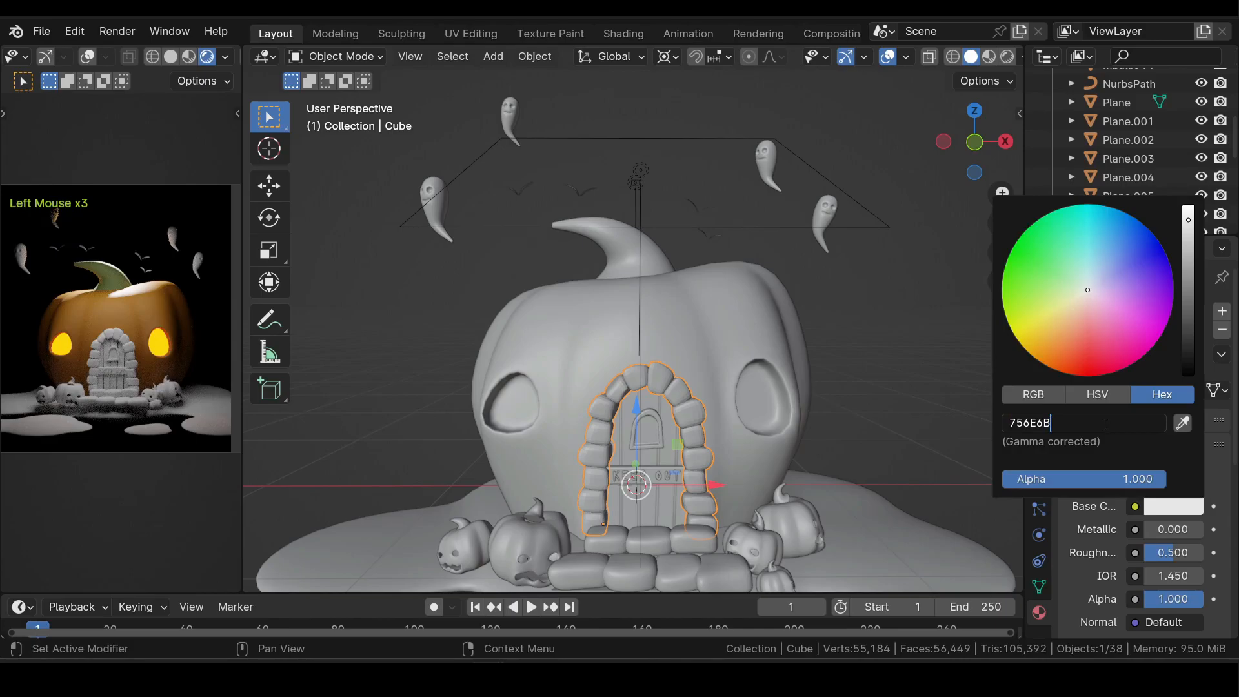
key("Return")
- Apply the existing stone material Material.003 to the stone steps in front of the door
middle_click_drag(680, 501, 697, 451, "shift")
left_click(680, 459)
left_click(1070, 389)
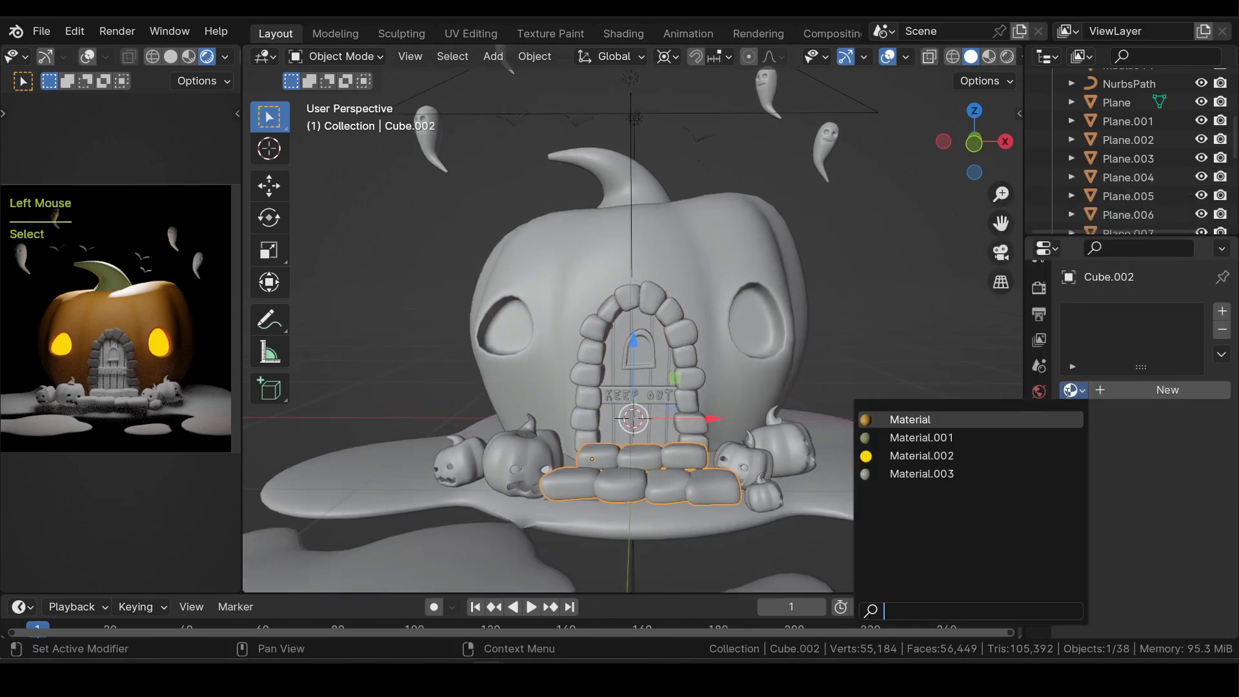
left_click(960, 471)
- Link the pumpkin body's materials to the small jack-o'-lanterns and the main stem's material to their stems
left_click(783, 448)
left_click(726, 378, "shift")
key("ctrl+l")
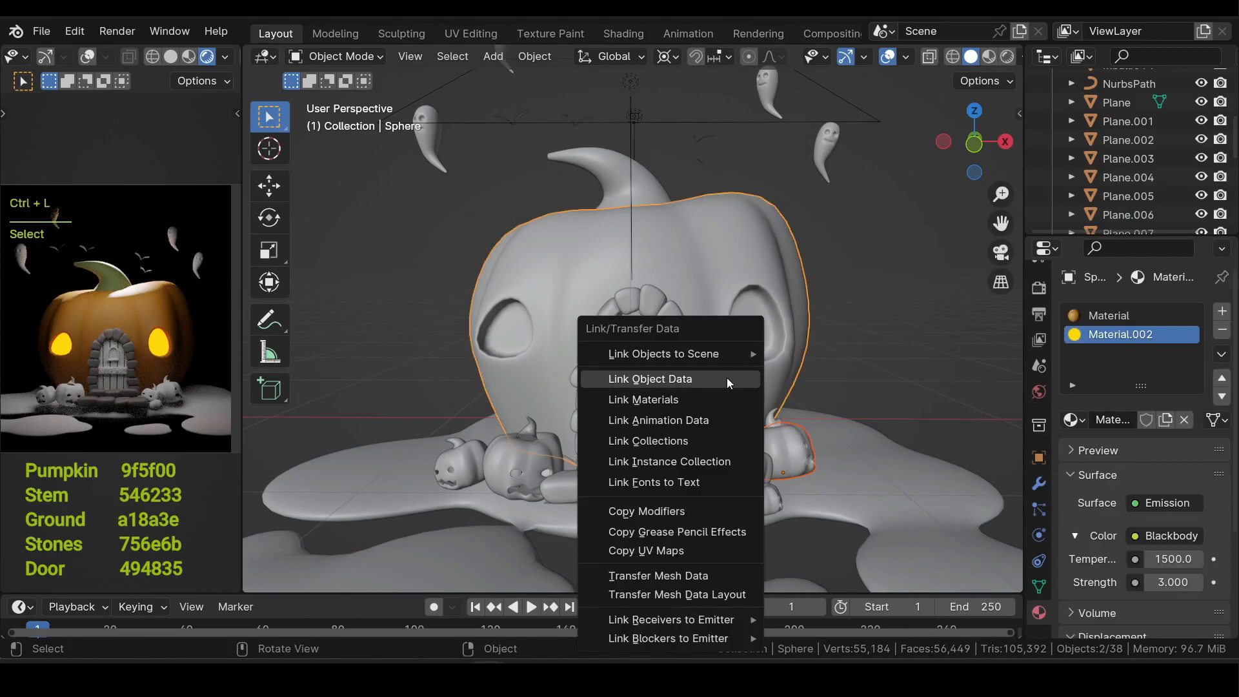
left_click(699, 394)
left_click(773, 420)
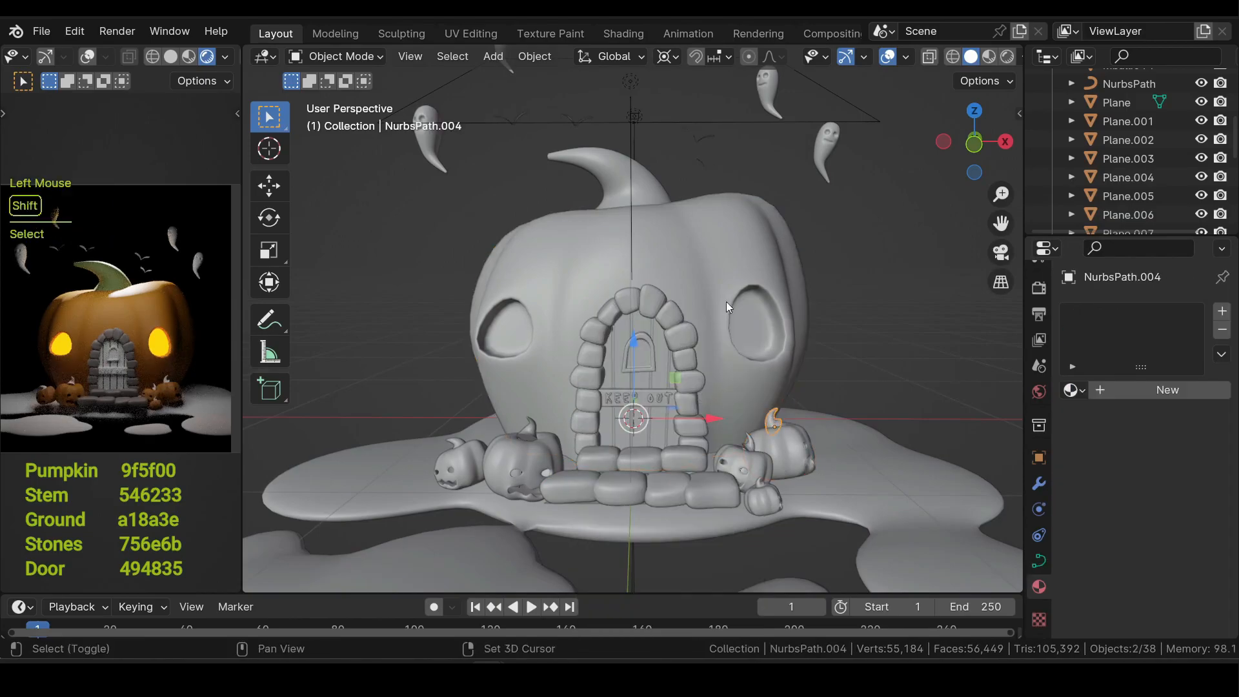
left_click(652, 183, "shift")
key("ctrl+l")
left_click(653, 181)
- Add a warm orange point light inside the outermost jack-o'-lantern and place it in the "lights" collection
middle_click_drag(719, 288, 529, 463)
left_click(513, 434)
key("shift+s")
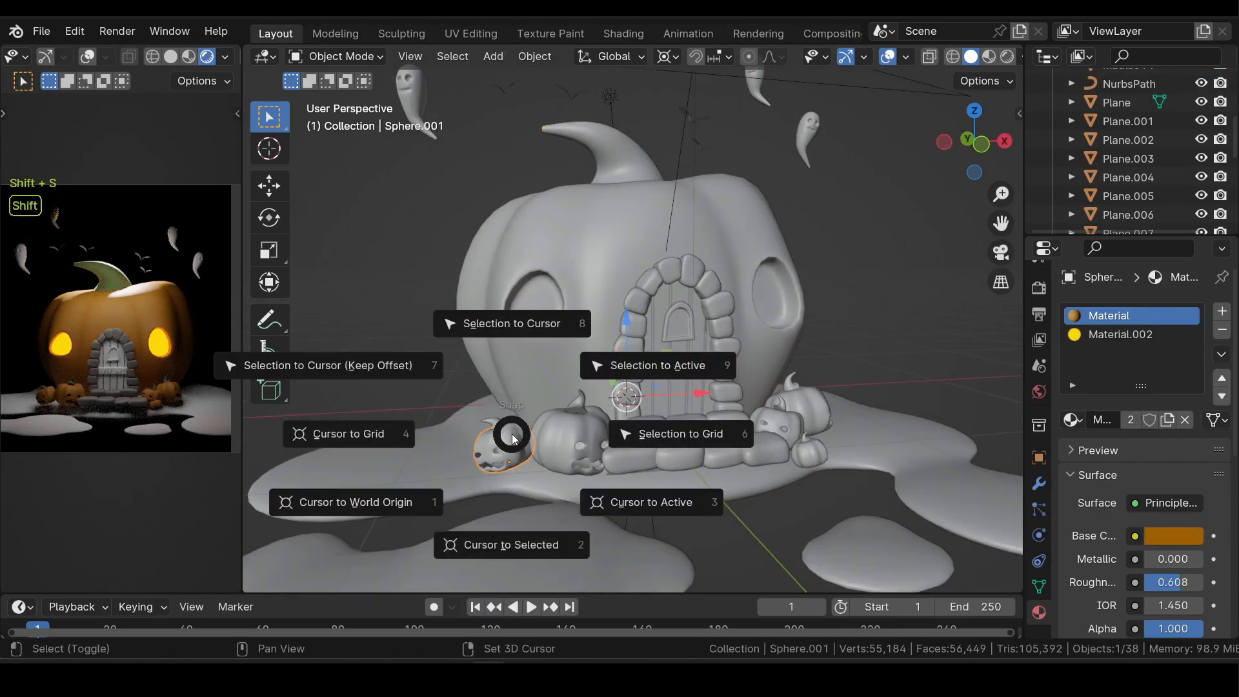
left_click(498, 542)
key("shift+a")
mouse_move(497, 544)
mouse_move(518, 519)
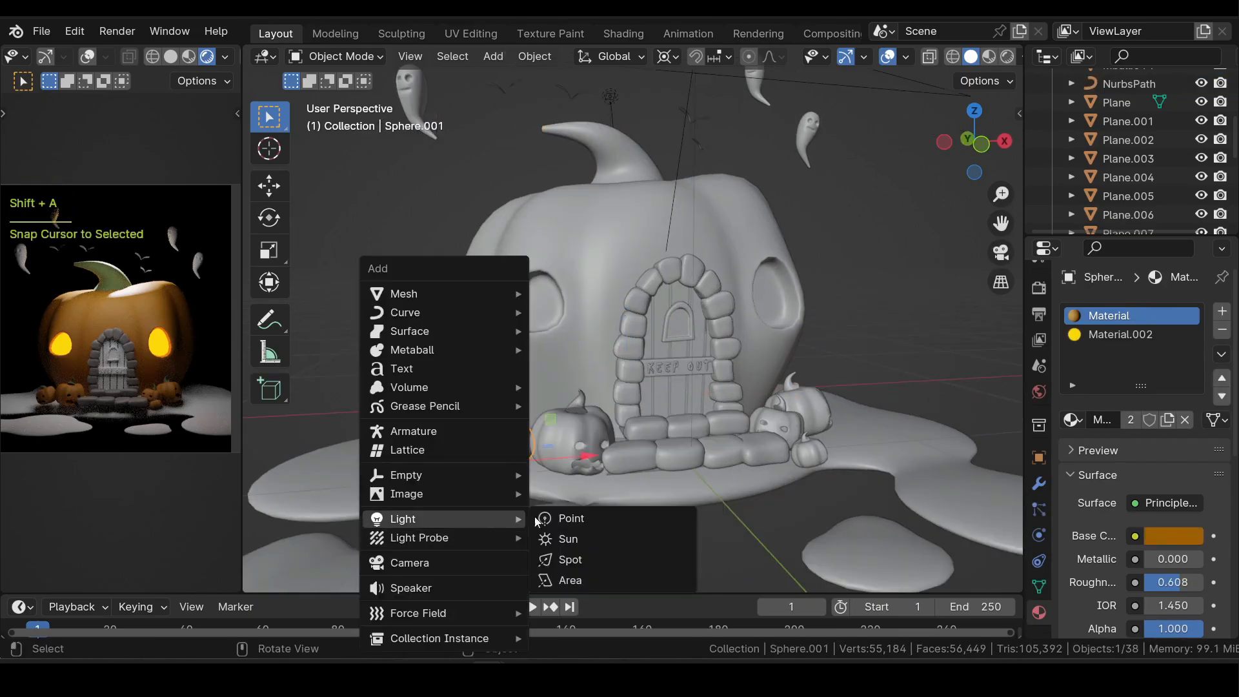
left_click(559, 518)
middle_click_drag(546, 490, 536, 471, "shift")
left_click(1163, 417)
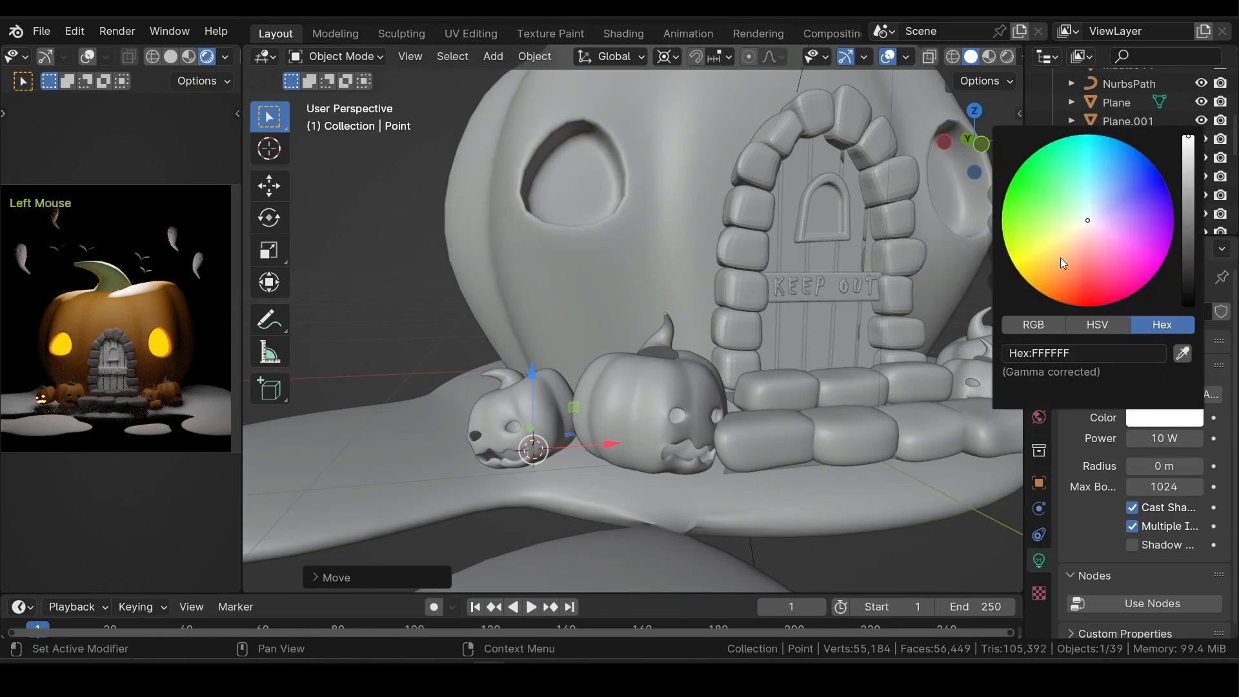
left_click_drag(1063, 263, 1056, 257)
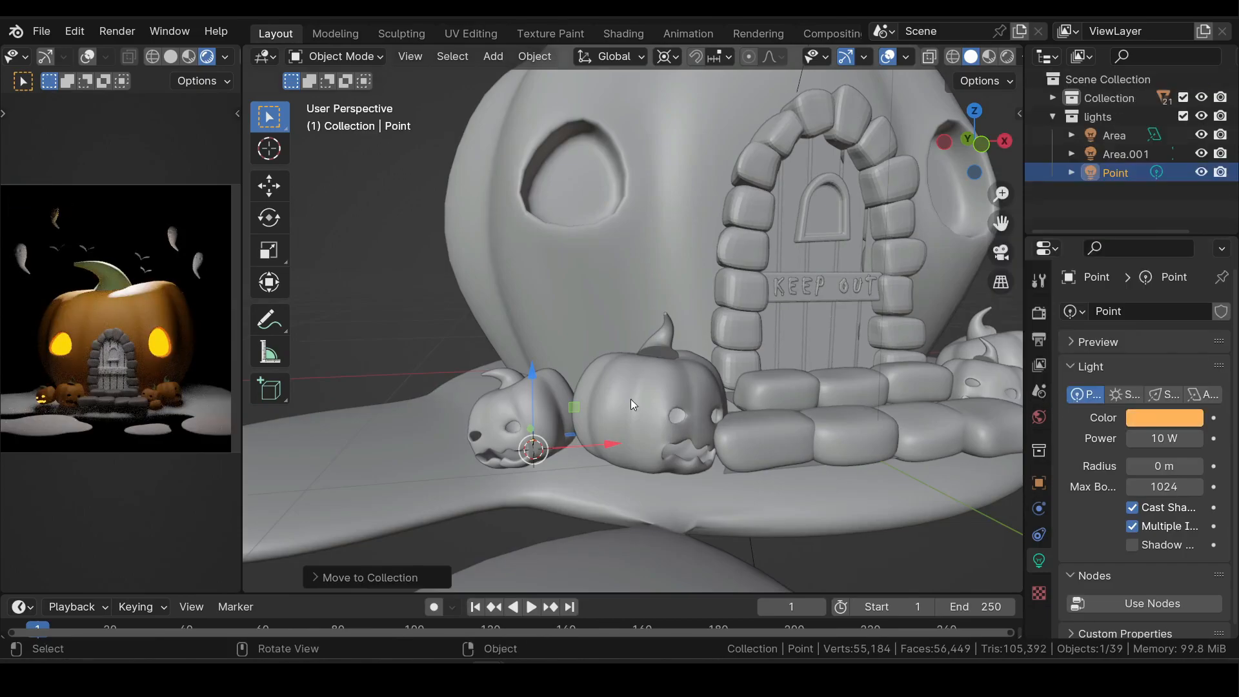
- Place three linked duplicates of the orange point light inside the other jack-o'-lanterns
key("KP_7")
middle_click_drag(630, 399, 629, 296, "shift")
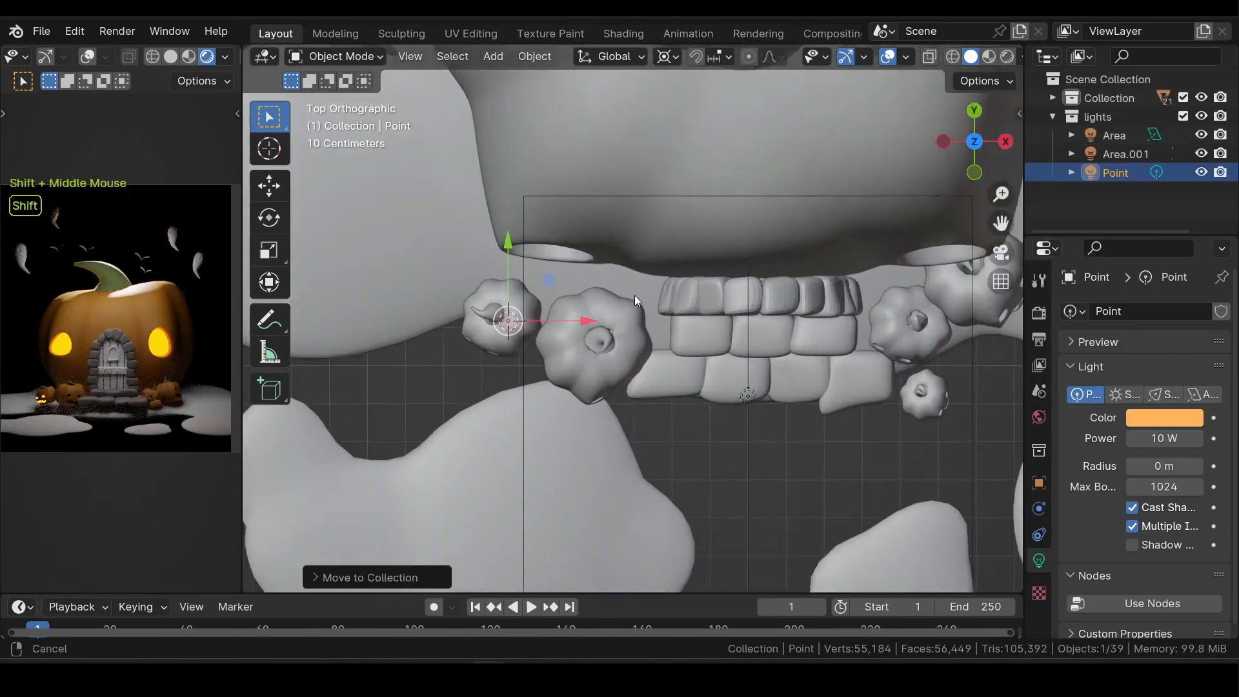
scroll(591, 308, "up", 2)
key("alt+d")
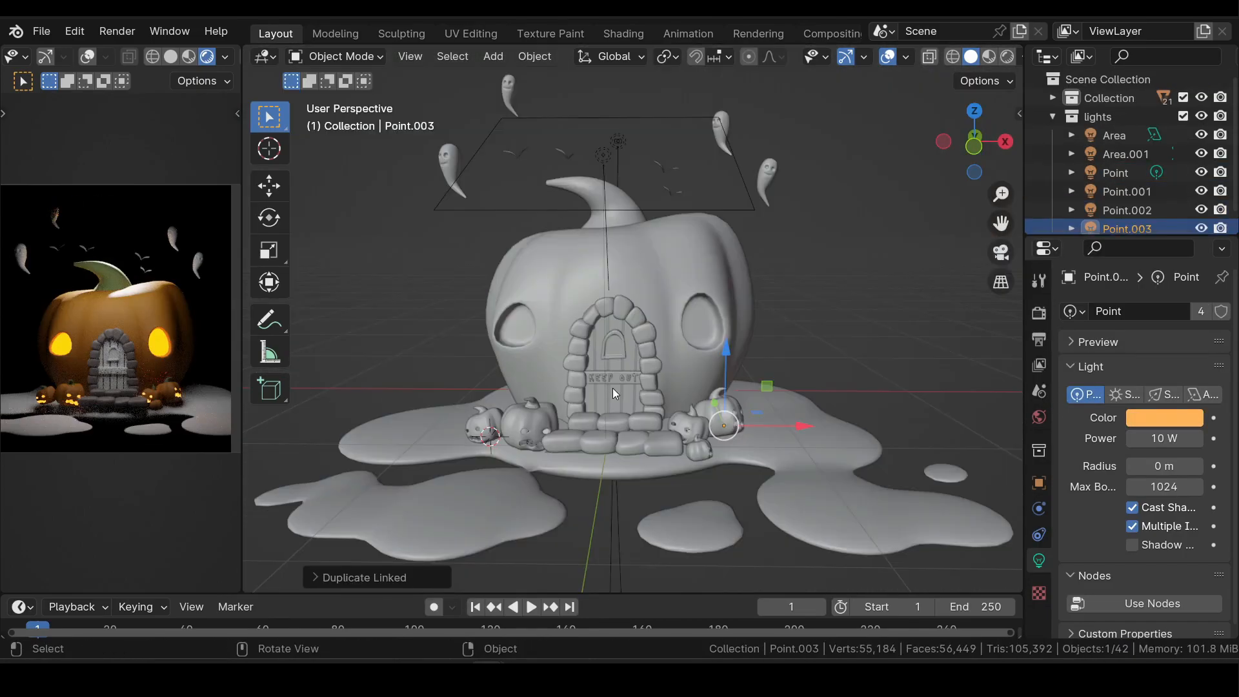
- Give the ground puddles a new material with base color hex A18A3E and roughness about 0.823
left_click(676, 513)
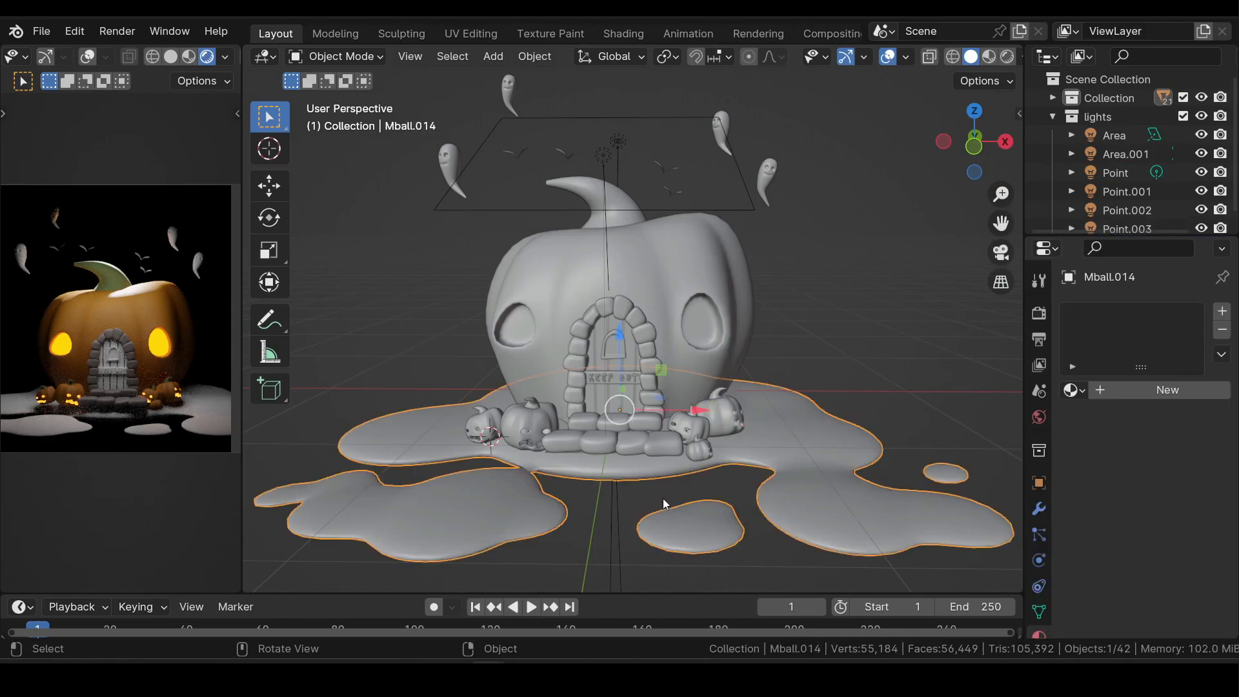
left_click(1153, 391)
left_click(1157, 506)
left_click(1102, 423)
type("A18A3E")
key("Return")
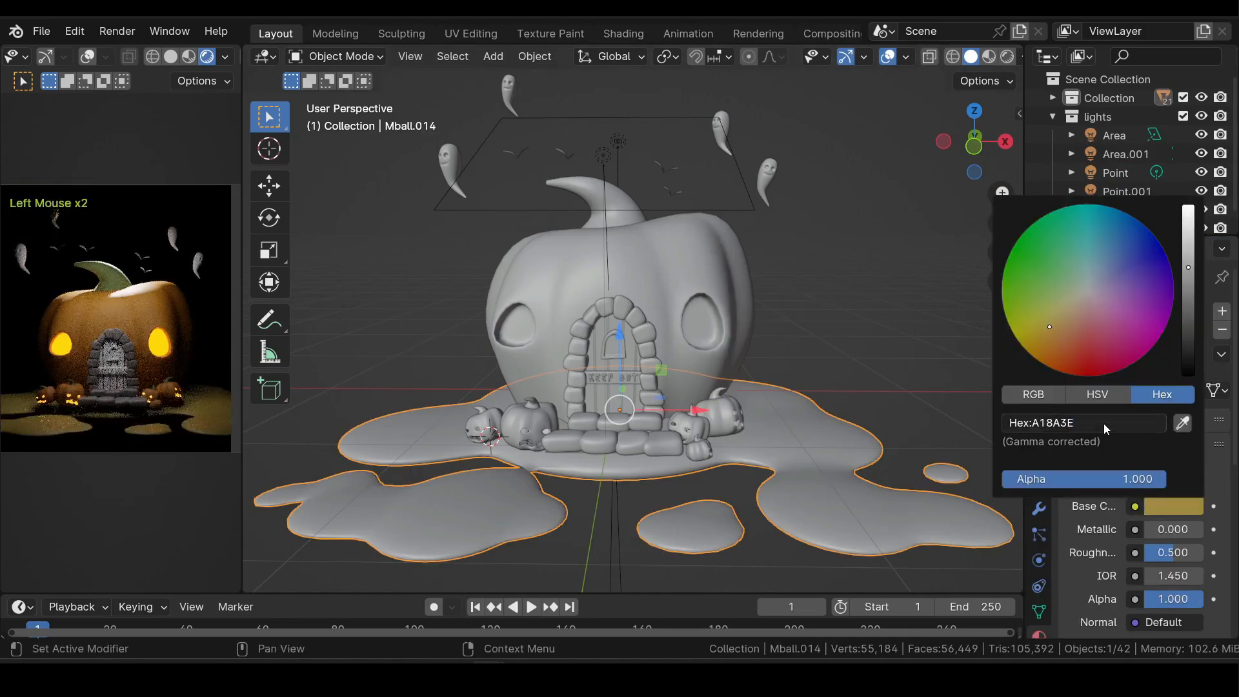
left_click_drag(1169, 552, 1187, 552)
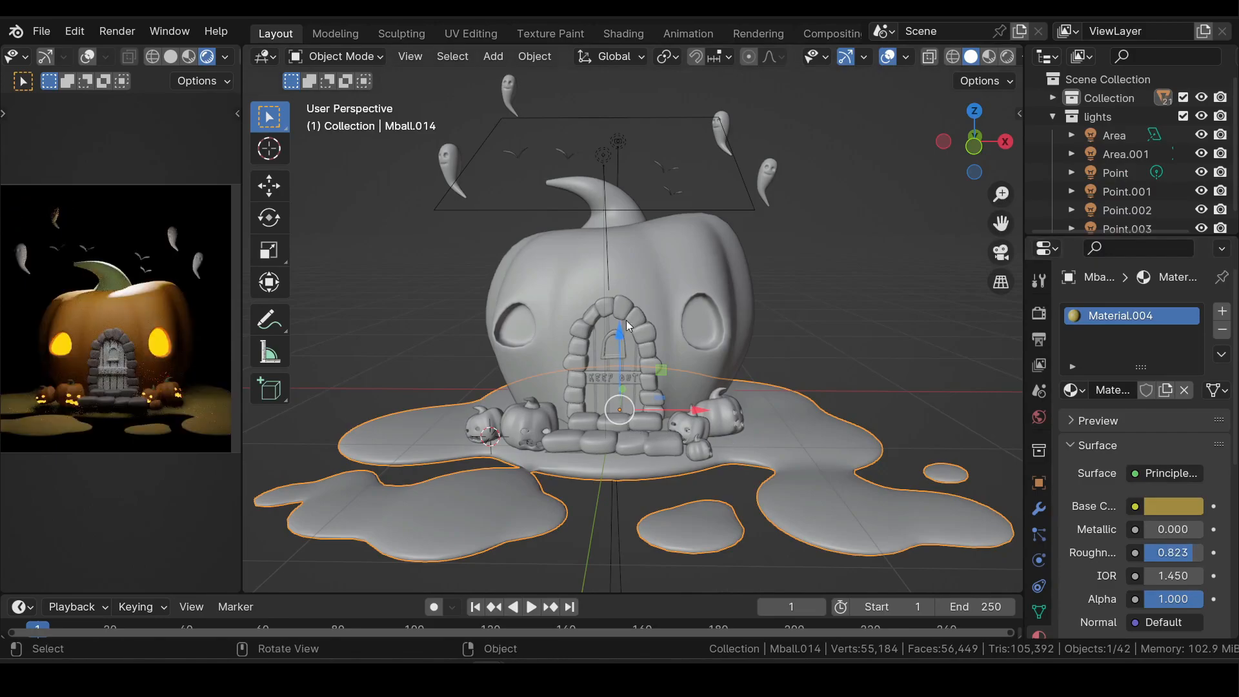
- Add a point light at the door's window, move it out in front, and set its radius to about 0.11 m
middle_click_drag(614, 264, 599, 221)
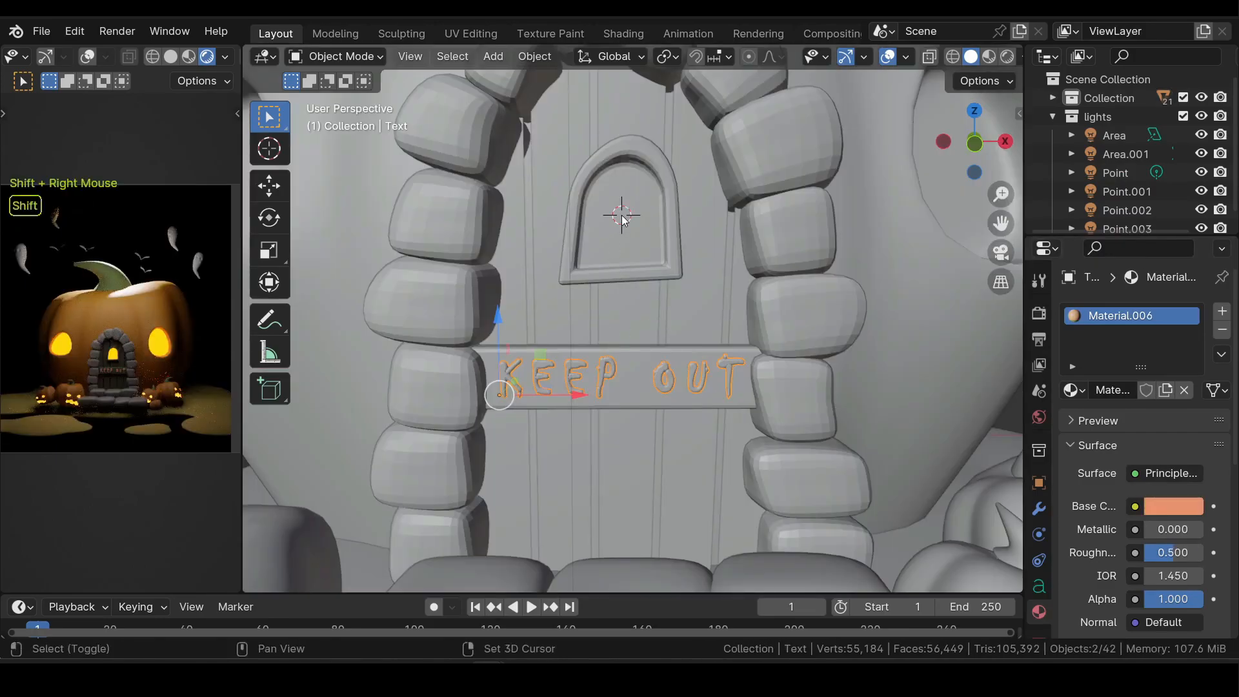
key("shift+a")
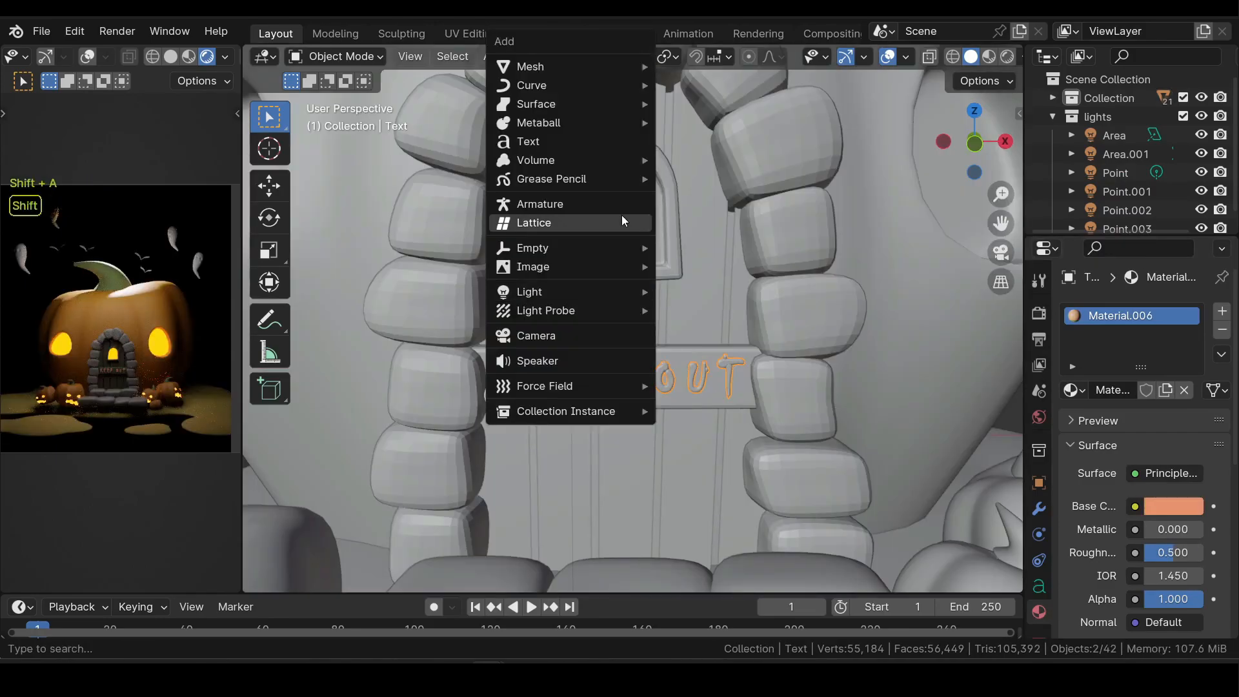
mouse_move(599, 292)
left_click(681, 288)
scroll(692, 276, "down", 2)
middle_click_drag(692, 276, 610, 284)
left_click_drag(647, 261, 623, 272)
middle_click_drag(623, 273, 1154, 387)
left_click_drag(1164, 466, 1171, 465)
- Adjust the door light's position and reduce its power to about 590 mW
double_click(1160, 438)
type("10 W")
key("Return")
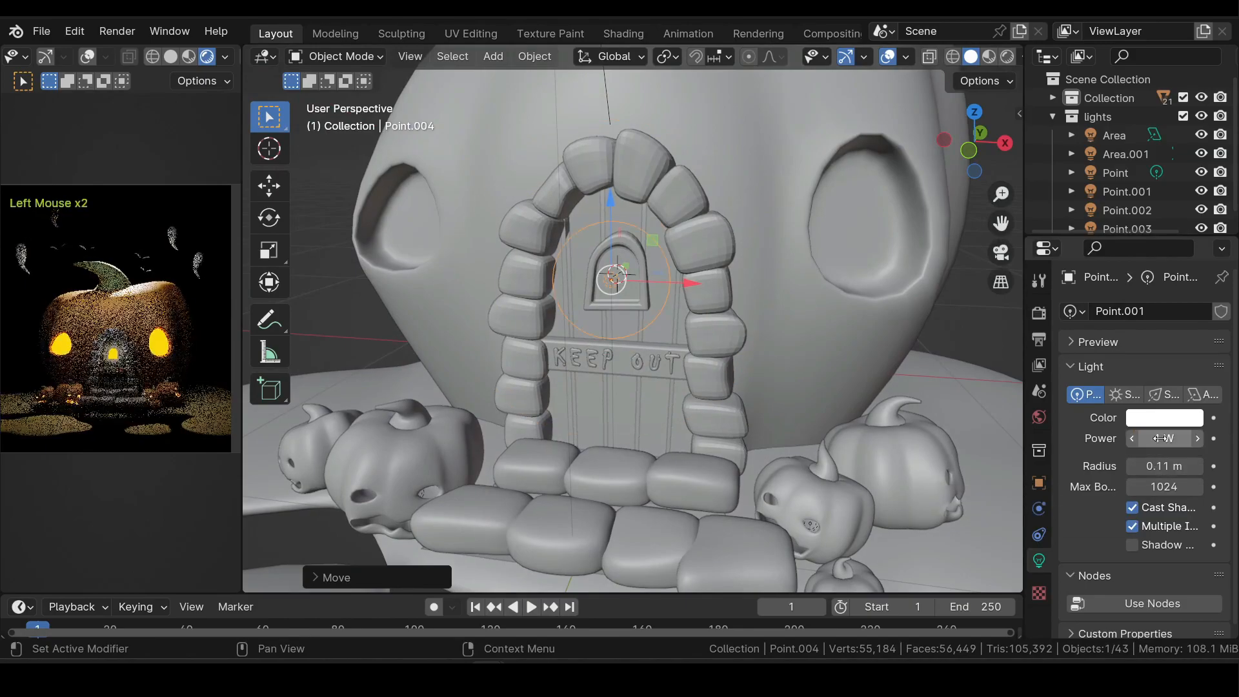
left_click_drag(611, 217, 606, 228)
middle_click_drag(606, 228, 586, 266)
left_click_drag(585, 266, 584, 266)
middle_click_drag(613, 316, 685, 324)
left_click_drag(1165, 438, 1139, 438, "shift")
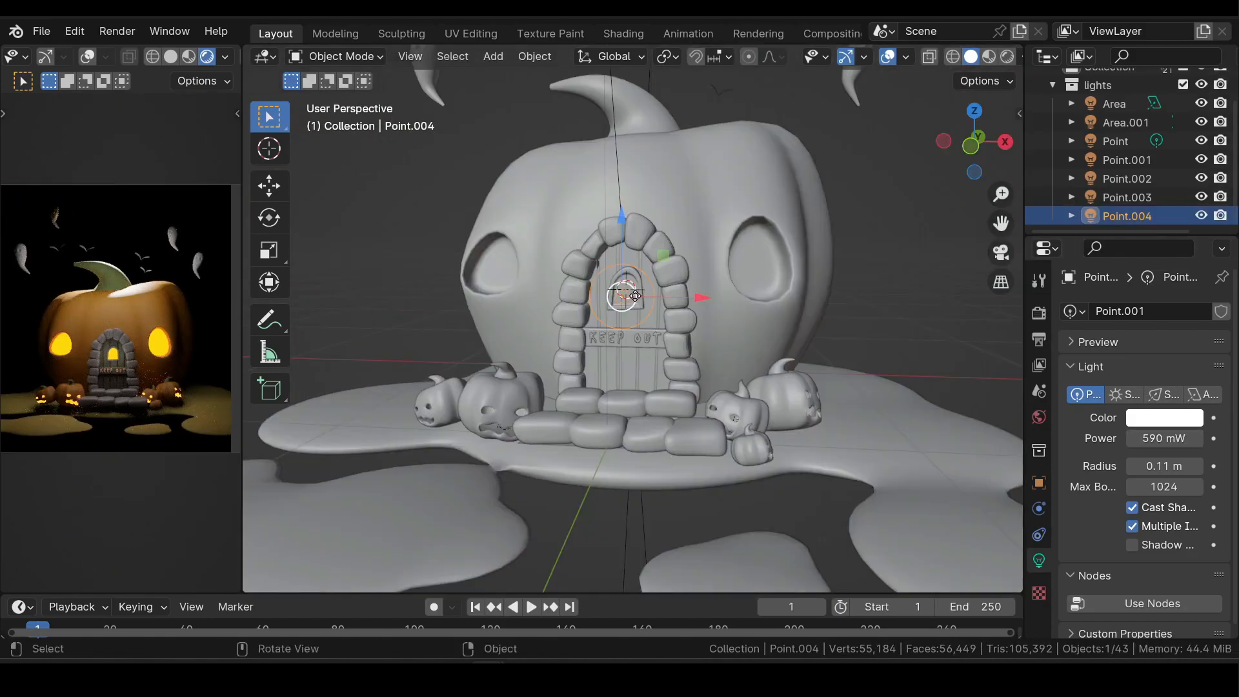
- Set the overhead area light to 50 W and a size of about 0.86 m, then reposition it above the pumpkin
scroll(620, 312, "down", 4)
middle_click_drag(619, 312, 484, 343)
scroll(813, 152, "up", 2)
left_click(816, 151)
middle_click_drag(822, 321, 772, 314)
scroll(772, 315, "down", 2)
scroll(773, 315, "up", 1)
left_click(1164, 438)
type("50")
key("Return")
left_click(1164, 487)
left_click_drag(1164, 486, 1194, 487)
middle_click_drag(646, 303, 855, 182)
left_click_drag(764, 169, 747, 194)
- Duplicate the overhead area light and rotate the copy around the 3D cursor placed at the world origin
middle_click_drag(668, 292, 747, 413)
left_click(974, 114)
key("shift+s")
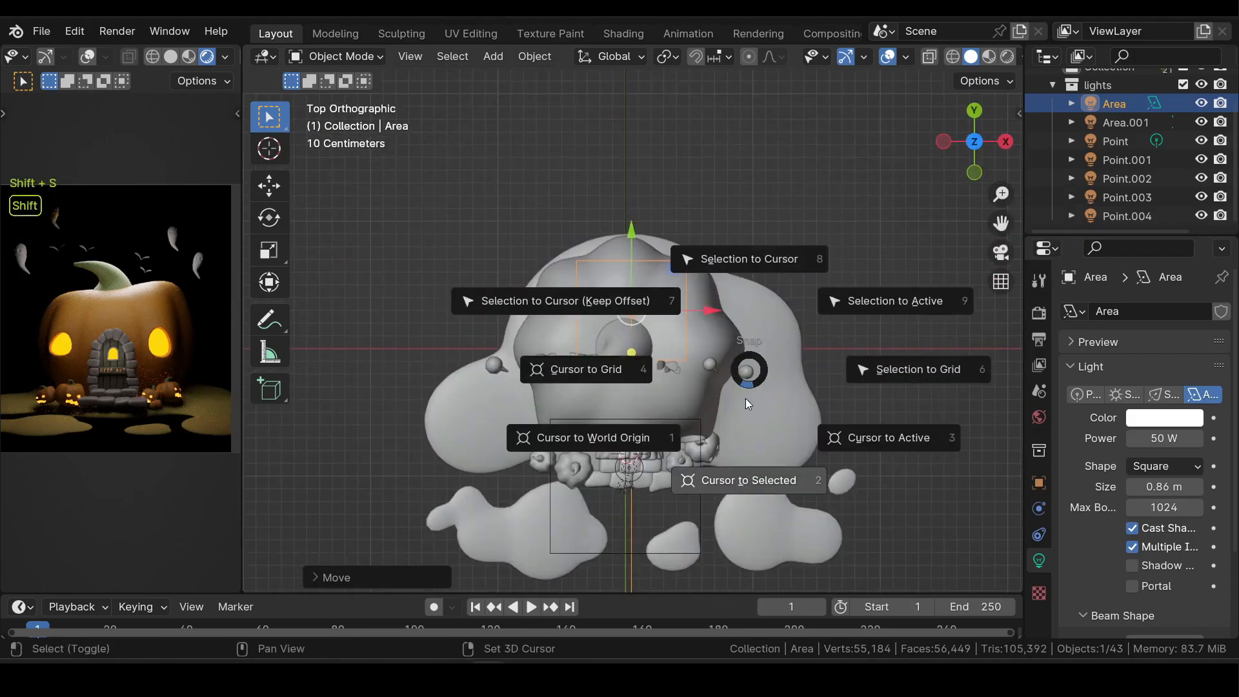
key("1")
key("shift+d")
key("r")
left_click(668, 56)
left_click(693, 115)
key("r")
left_click(629, 271)
- Move the duplicated area light and rotate the original so they sit on opposite sides above the pumpkin's back
left_click_drag(667, 349, 584, 417)
left_click(631, 311)
key("r")
left_click(786, 373)
- Rotate the front area light around the origin to the pumpkin's front-left side and set its power to 50 W
left_click(669, 458)
key("r")
left_click(597, 452)
left_click(1164, 438)
type("50")
key("Return")
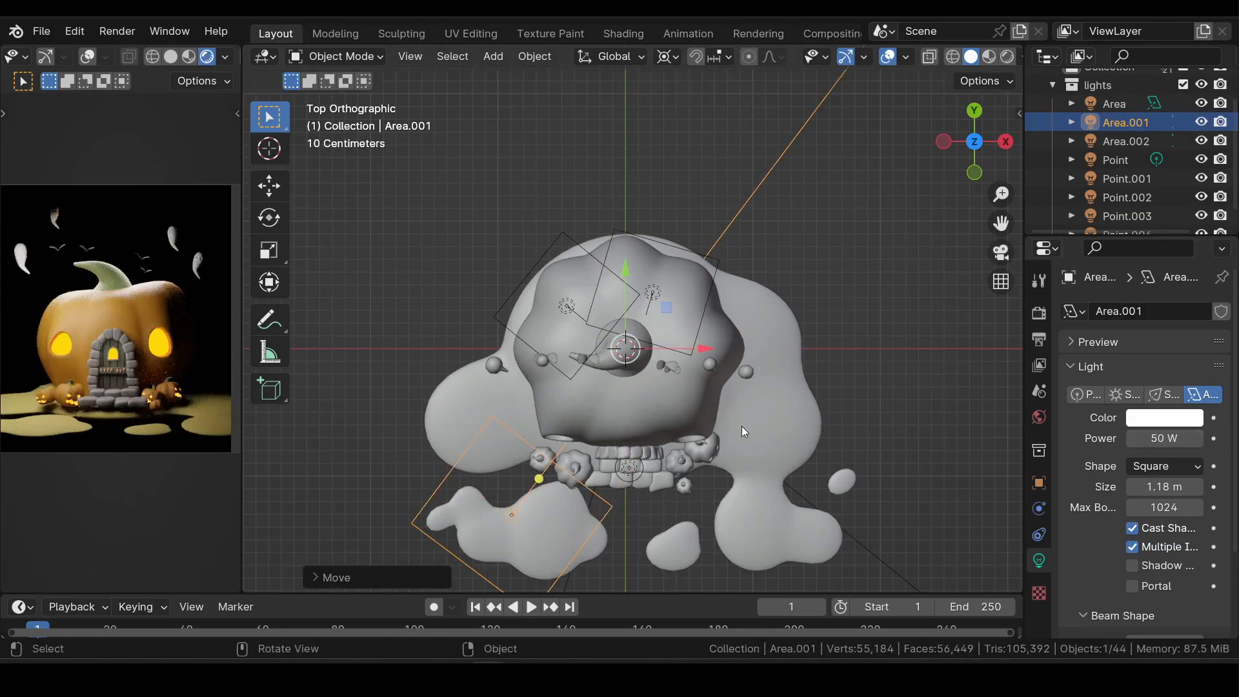
- Tilt and move the front area light in side view so it aims down at the pumpkin's front
middle_click_drag(741, 426, 675, 235)
left_click(994, 154)
key("r")
left_click(710, 318)
key("r")
left_click(696, 291)
left_click_drag(611, 351, 619, 301)
key("r")
left_click(650, 286)
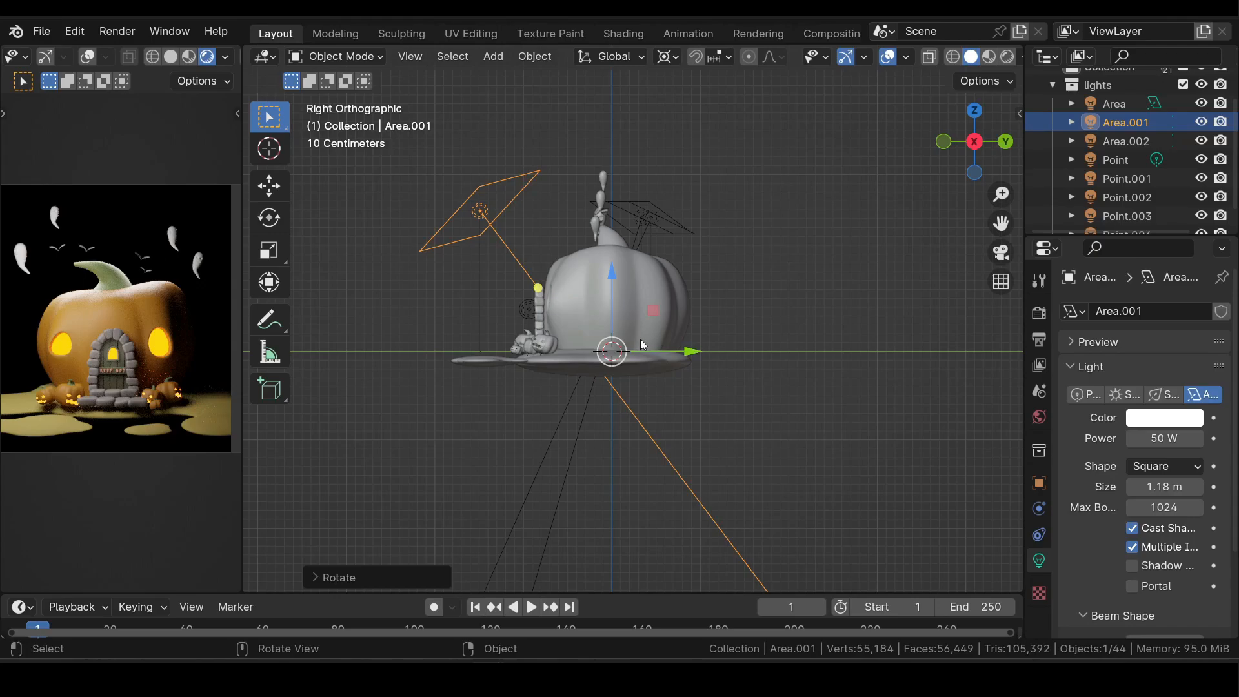
- Create a new light linking collection for the front area light
scroll(684, 322, "up", 1)
middle_click_drag(653, 326, 691, 354, "shift")
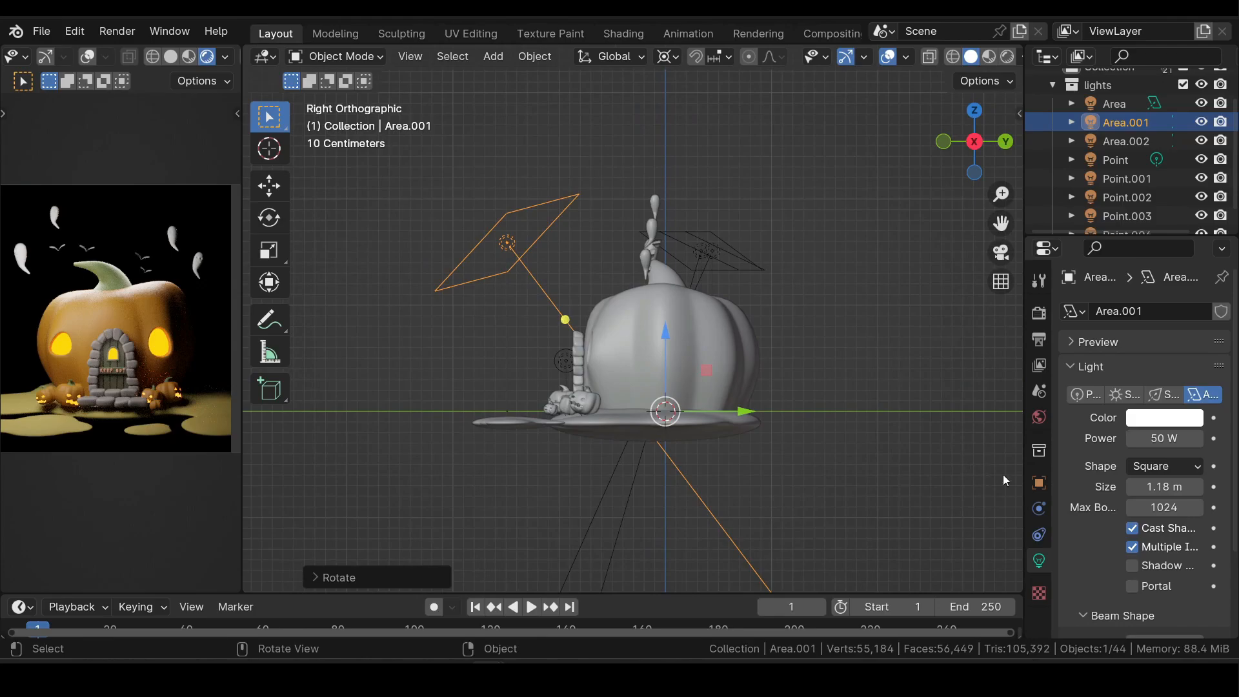
left_click(1038, 484)
scroll(1064, 480, "down", 3)
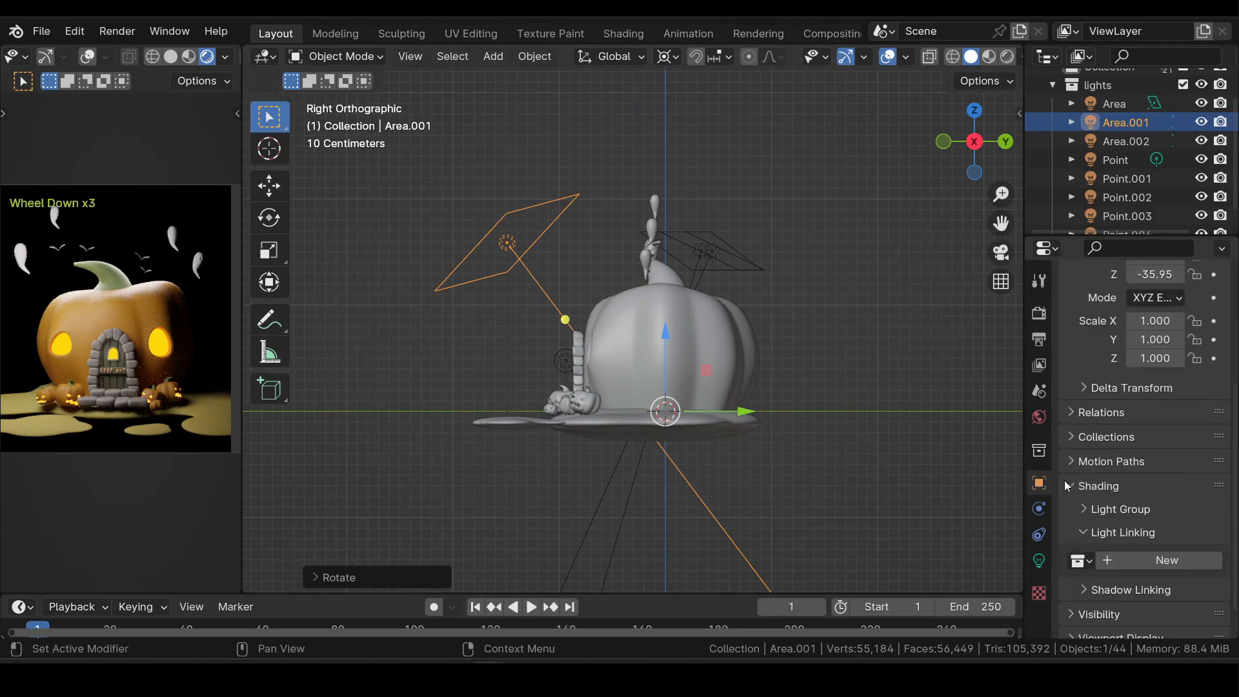
left_click(1140, 520)
scroll(1129, 507, "down", 2)
- Select everything except the area lights, ghosts and bats, and add the selection to the front light's light linking collection
key("a")
left_click_drag(825, 147, 531, 247, "ctrl")
middle_click_drag(647, 258, 748, 216)
left_click_drag(749, 216, 709, 265, "ctrl")
middle_click_drag(710, 265, 671, 264)
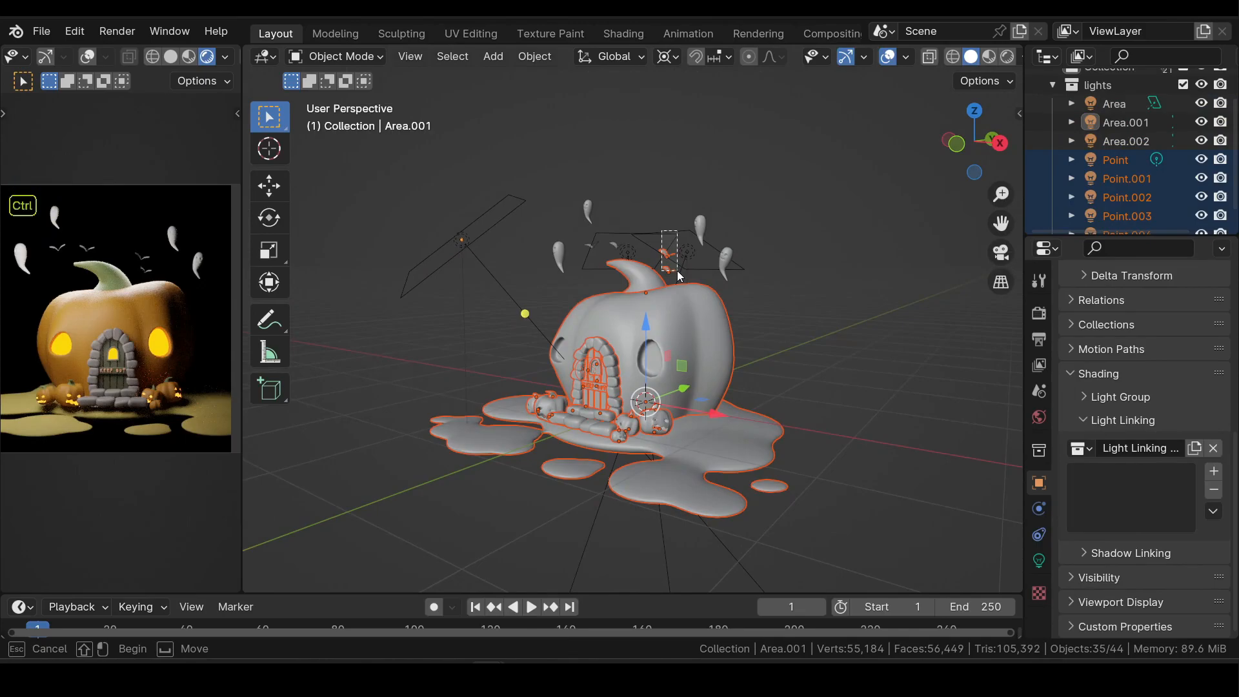
left_click_drag(669, 265, 675, 277, "ctrl")
mouse_move(726, 337)
middle_mouse_down()
mouse_move(709, 339)
mouse_move(718, 346)
middle_mouse_up()
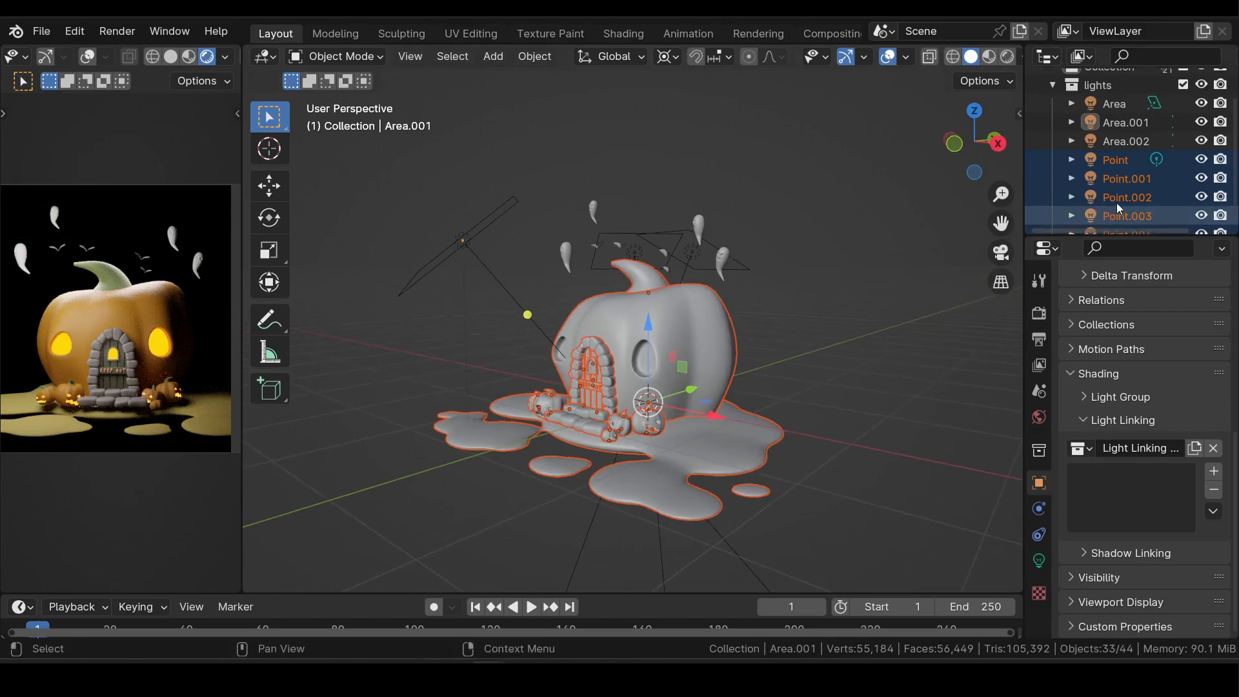
left_click_drag(1119, 180, 1102, 505)
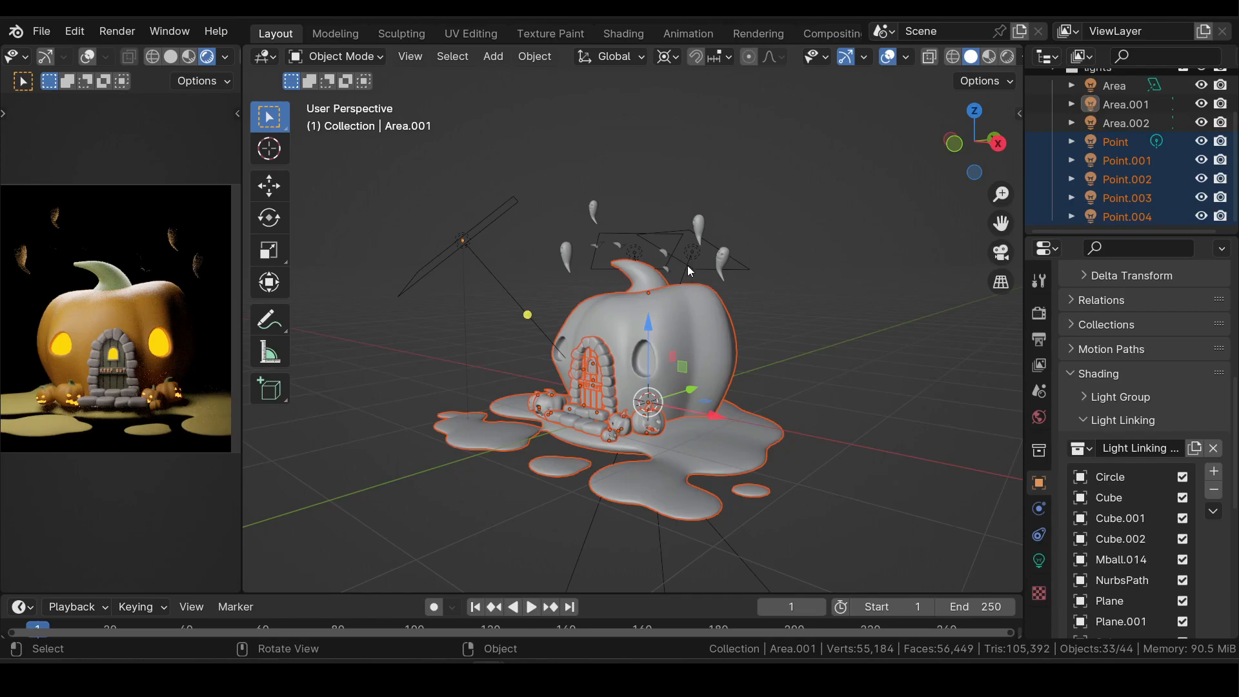
- Add a plane, rotate it 90° about X, and move it back behind the pumpkin
key("shift+a")
mouse_move(671, 120)
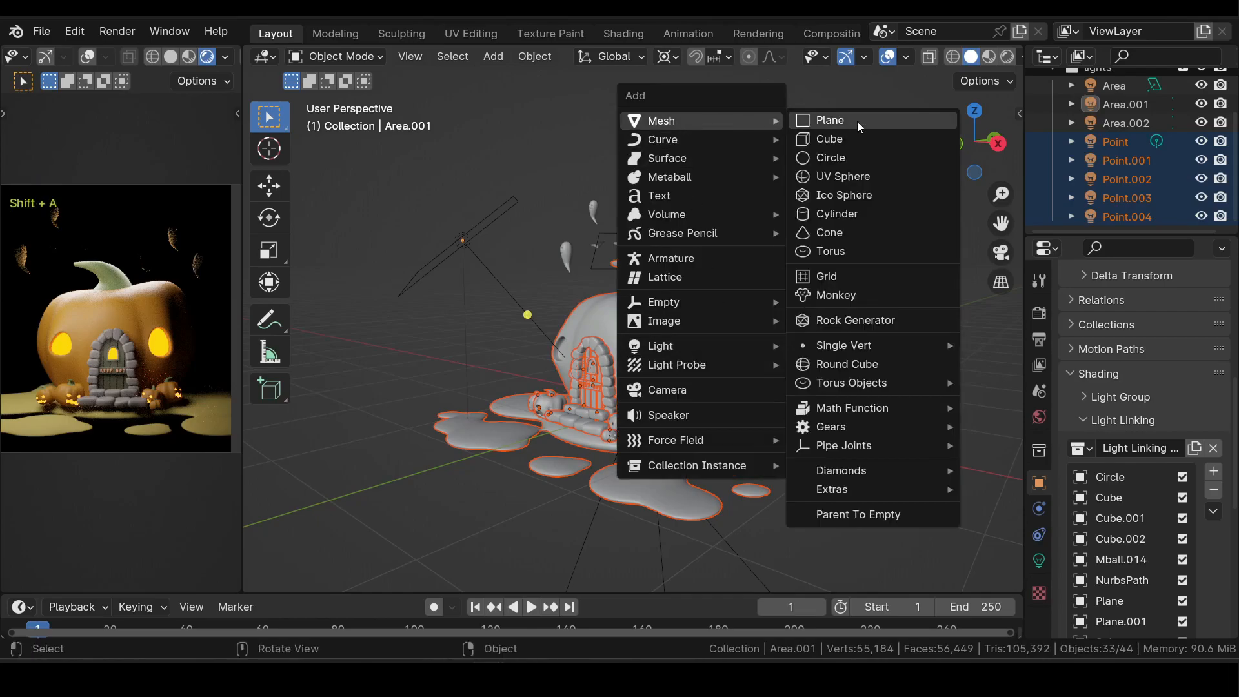
left_click(857, 121)
type("rx90")
key("Return")
middle_click_drag(719, 372, 641, 391)
left_click_drag(730, 374, 881, 348)
- Change the transform pivot from the 3D cursor, enlarge the backdrop plane to about 9.2 times its size, and shift it closer to the pumpkin
key("s")
right_click(486, 332)
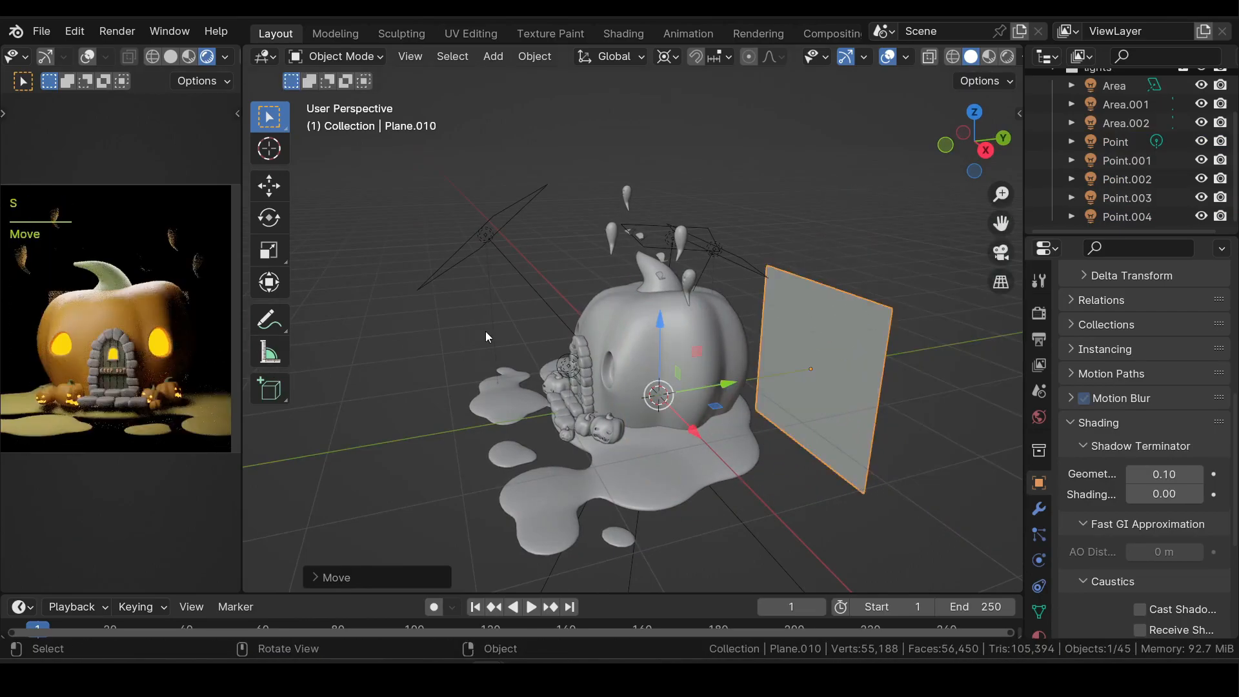
left_click(667, 59)
left_click(694, 165)
key("s")
left_click(878, 388)
scroll(878, 389, "down", 3)
middle_click_drag(861, 374, 812, 361)
left_click_drag(818, 369, 788, 370)
middle_click_drag(765, 368, 774, 376)
middle_click_drag(735, 377, 676, 343, "shift")
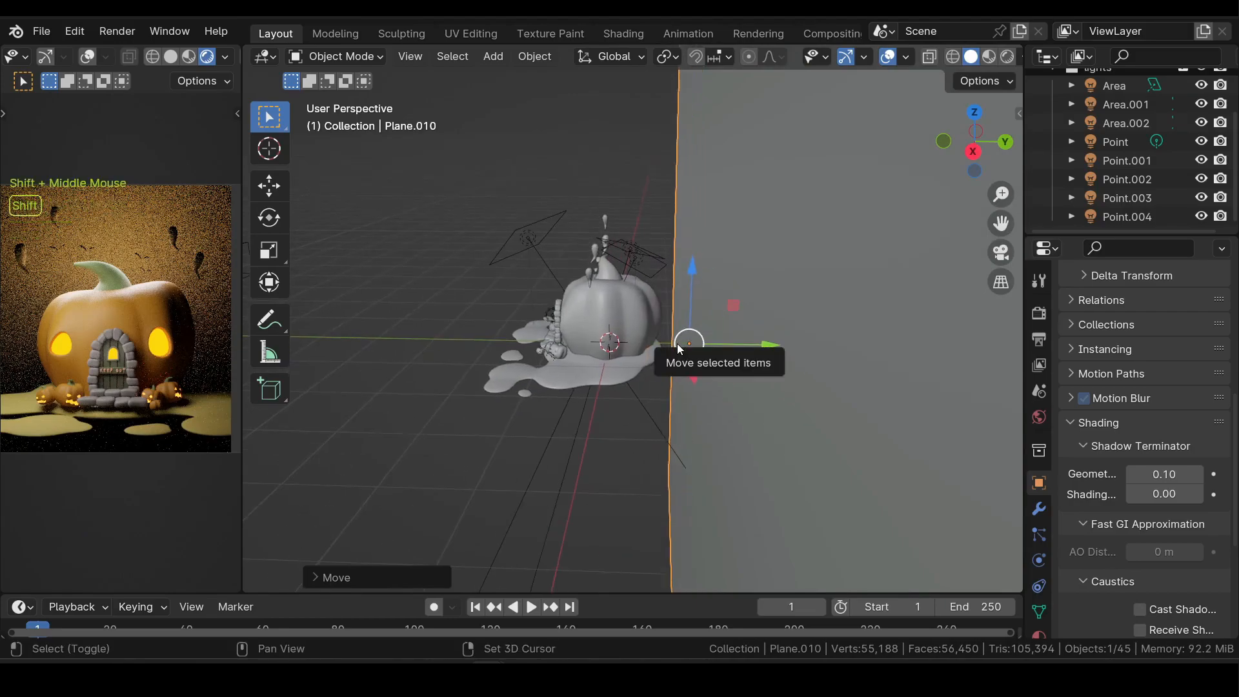
- Add an area light, rotate it 90° about X, and place it between the pumpkin and the backdrop, raised slightly
key("shift+a")
left_click(748, 579)
middle_click_drag(749, 579, 710, 421)
type("r90x")
key("Return")
left_click_drag(661, 372, 779, 370)
left_click_drag(704, 301, 704, 257)
- Give the backdrop plane a new material with a near-black base colour, hex 0F0F0F
scroll(705, 257, "down", 3)
middle_click_drag(709, 346, 702, 345)
middle_click_drag(702, 345, 660, 347, "shift")
middle_click_drag(722, 316, 710, 352)
left_click(711, 352)
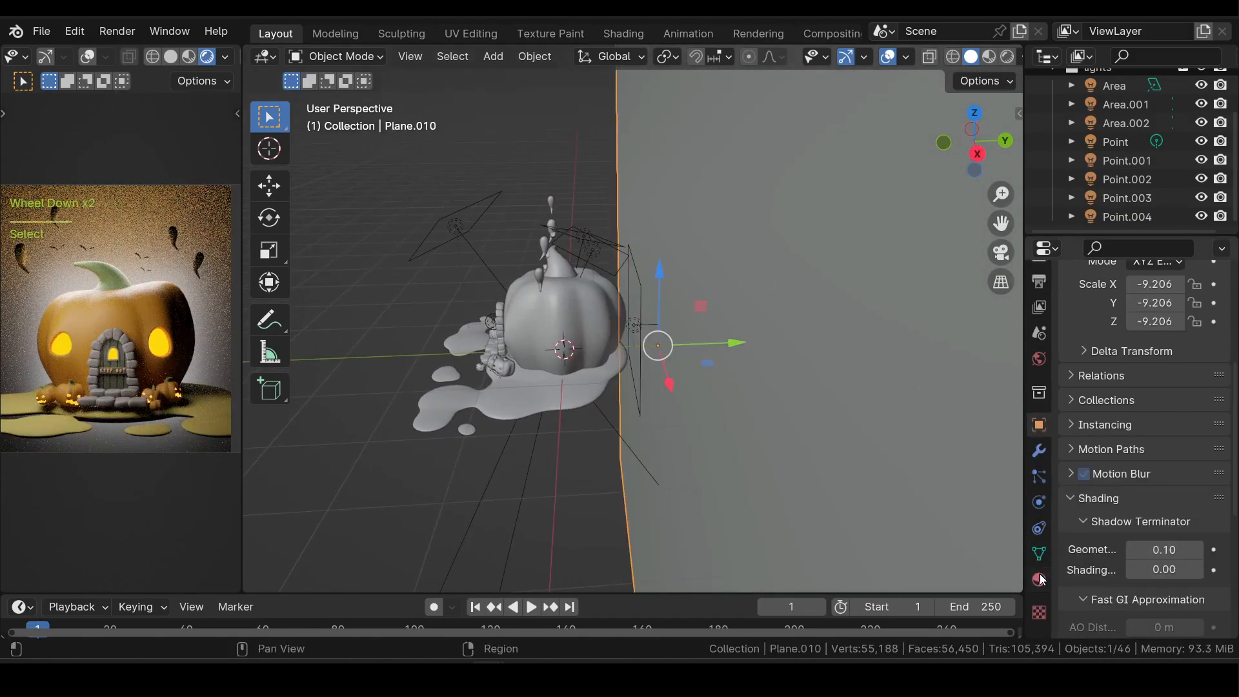
left_click(1039, 580)
left_click(1151, 387)
left_click(1161, 507)
left_click_drag(1189, 361, 1189, 366)
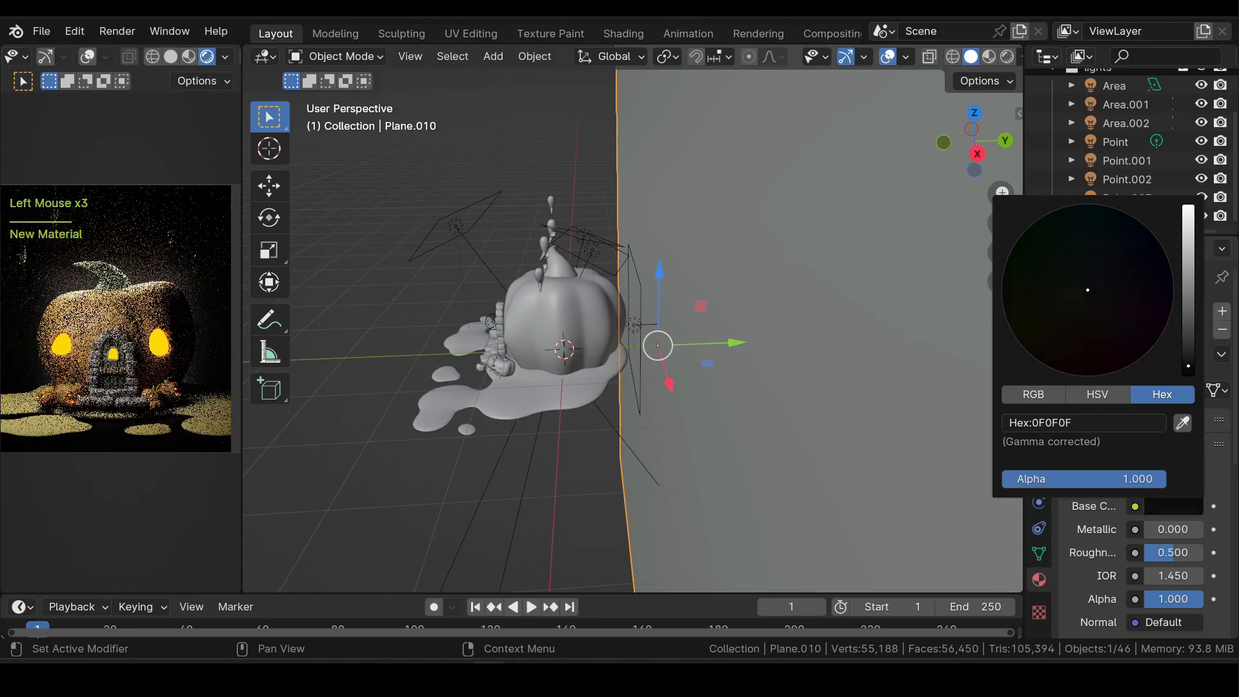
- Set the area light behind the pumpkin to 100 W and change its shape to Disk
middle_click_drag(637, 322, 629, 325)
left_click(629, 325)
left_click(1158, 440)
type("100")
key("Return")
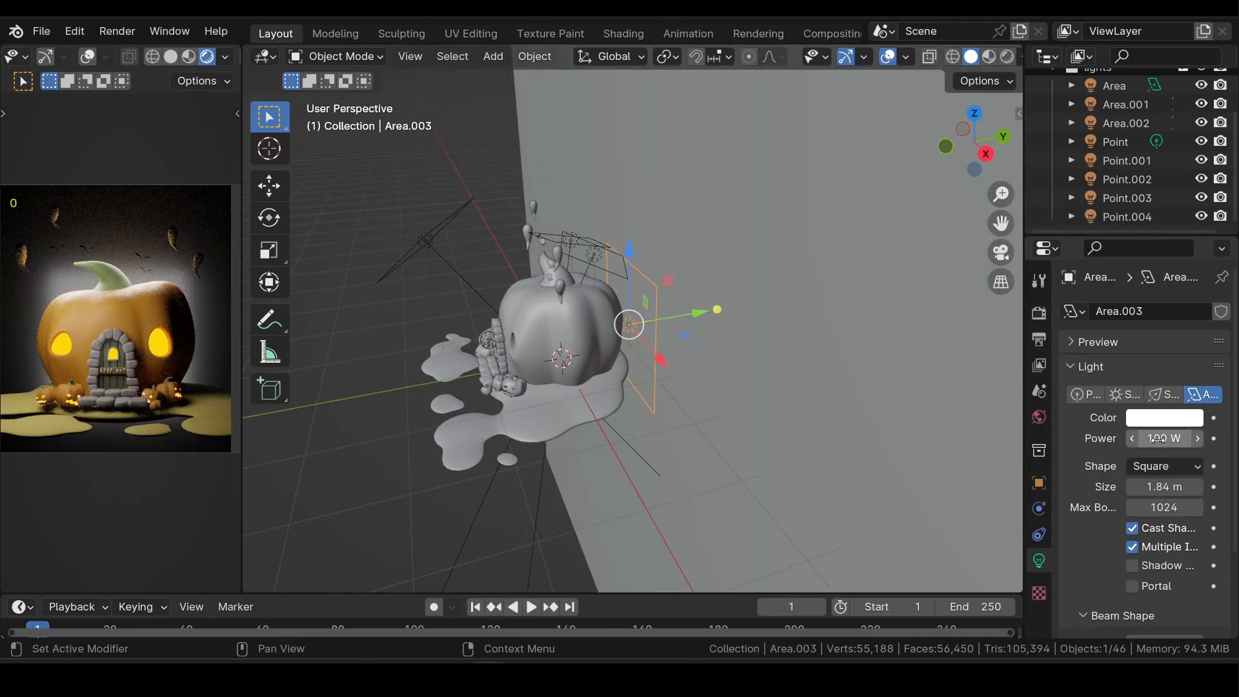
left_click(1153, 469)
left_click(1142, 531)
- Set the disk light behind the pumpkin to 500 W with a pale orange colour
left_click(1169, 440)
type("5")
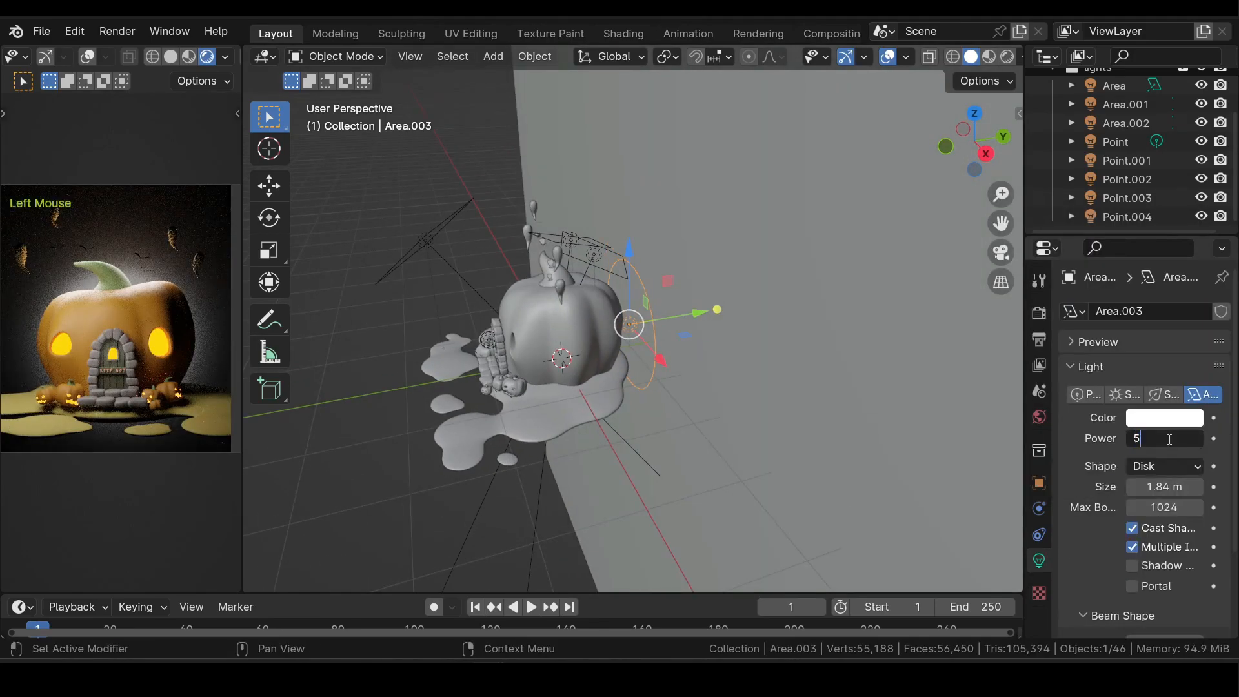
type("00")
key("Return")
left_click(1164, 417)
left_click(1066, 265)
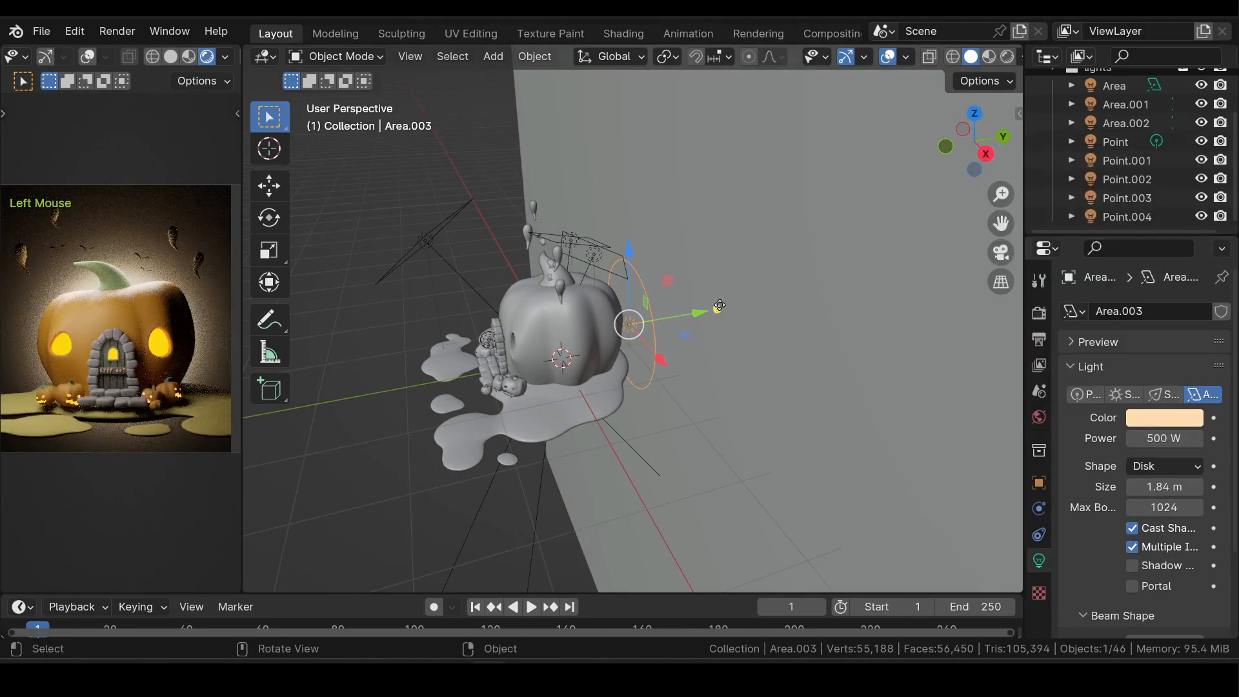
- Change the view transform in the colour management settings and set the look to High Contrast
left_click(1038, 313)
scroll(1088, 352, "down", 3)
scroll(1088, 348, "down", 3)
scroll(1079, 629, "down", 3)
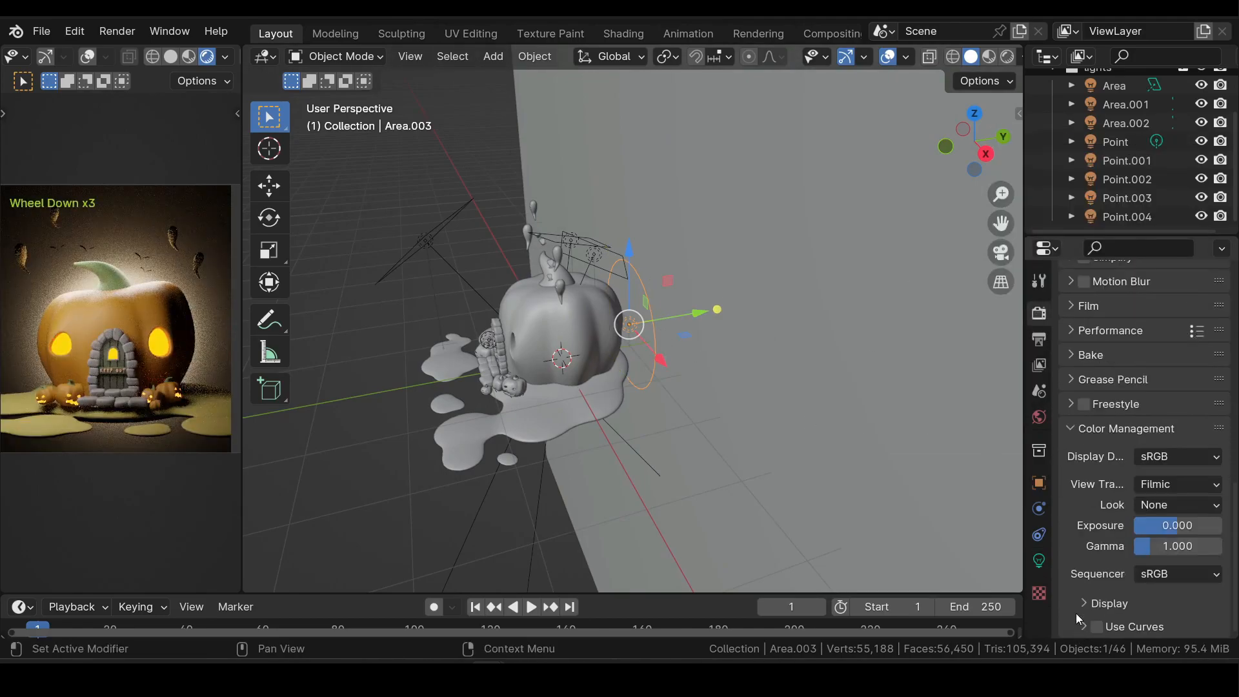
left_click(1160, 482)
left_click(1151, 505)
left_click(1155, 505)
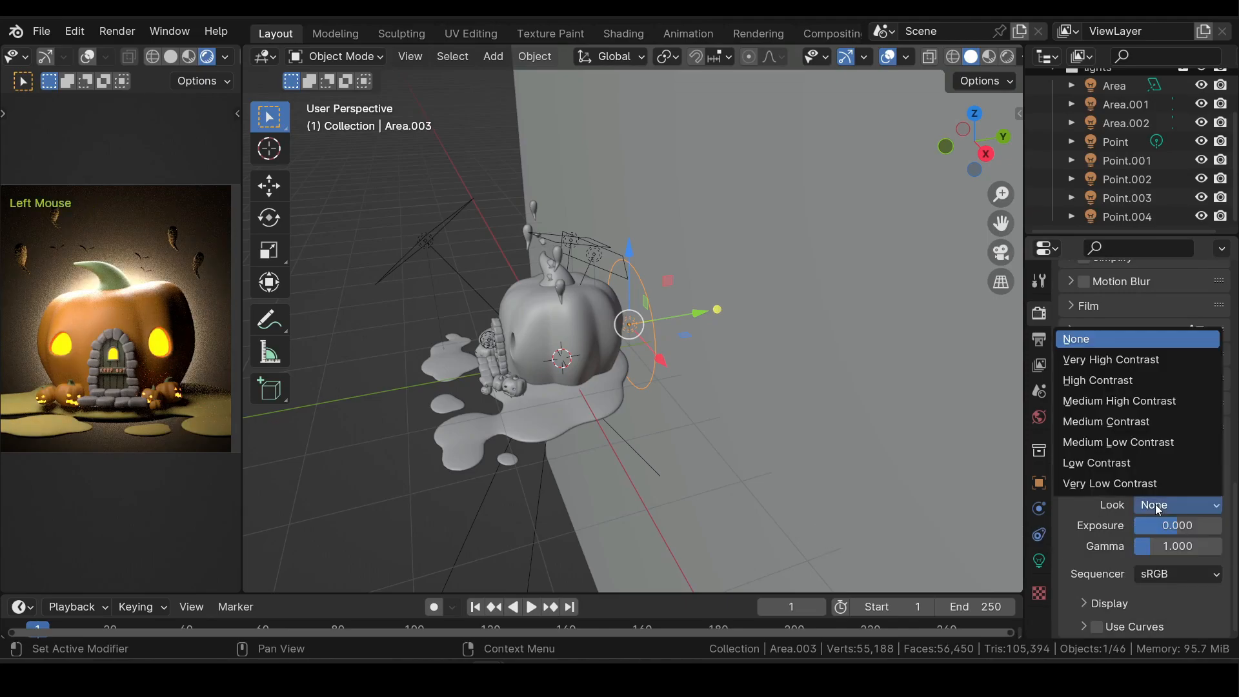
left_click(1113, 382)
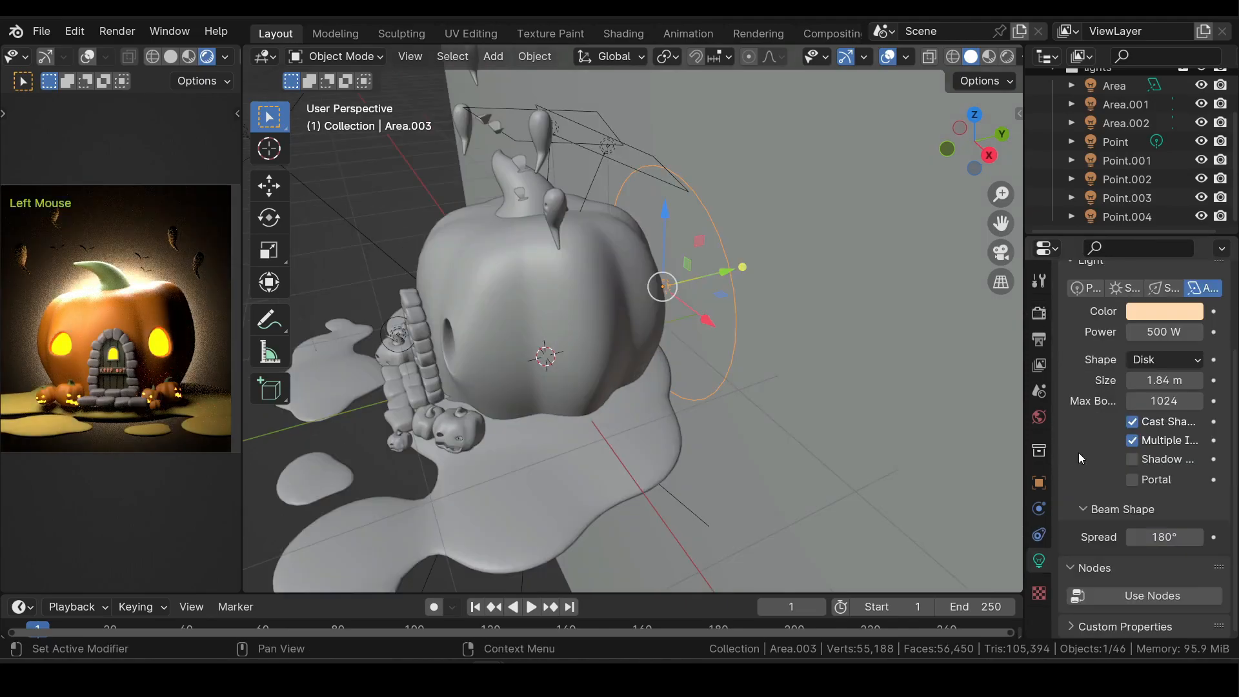
- Fine-tune the size of the disk light behind the pumpkin
mouse_move(1164, 380)
left_mouse_down("shift")
mouse_move(1233, 380)
mouse_move(1141, 380)
left_mouse_up("shift")
middle_click_drag(627, 316, 676, 300)
scroll(668, 298, "up", 2)
- Isolate one ghost above the pumpkin in the rendered view and create a new material for it in the Shader Editor
left_click(688, 200)
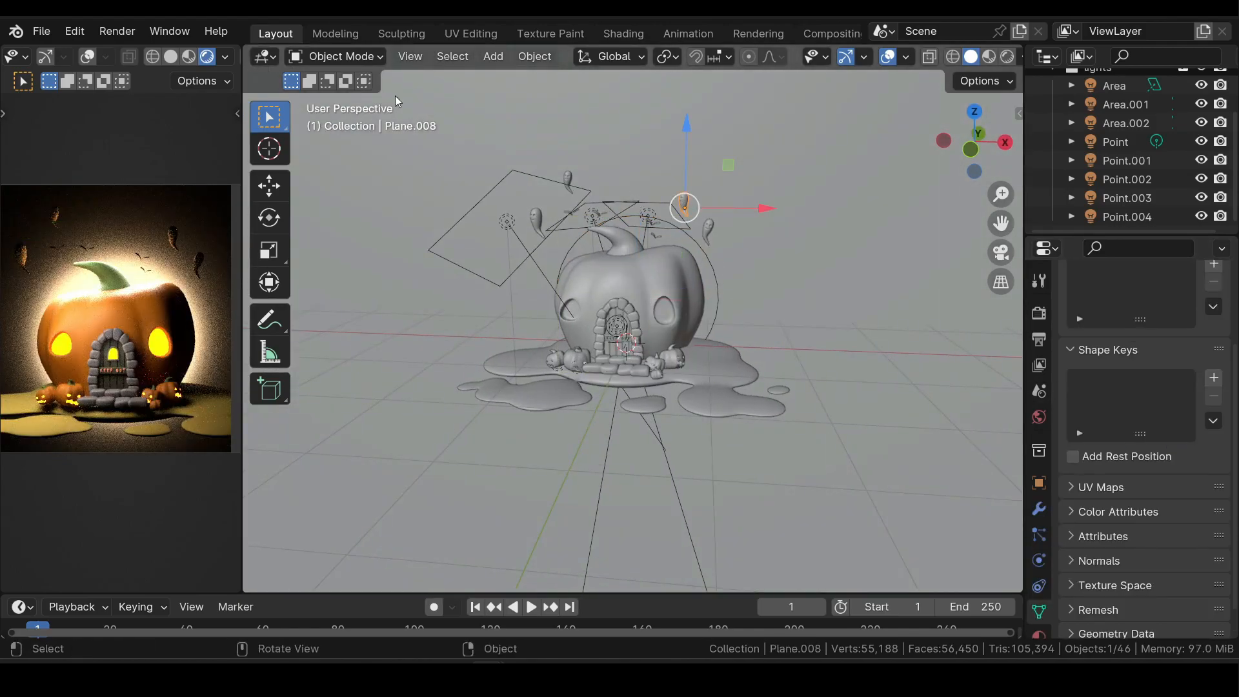
left_click(273, 58)
left_click(306, 230)
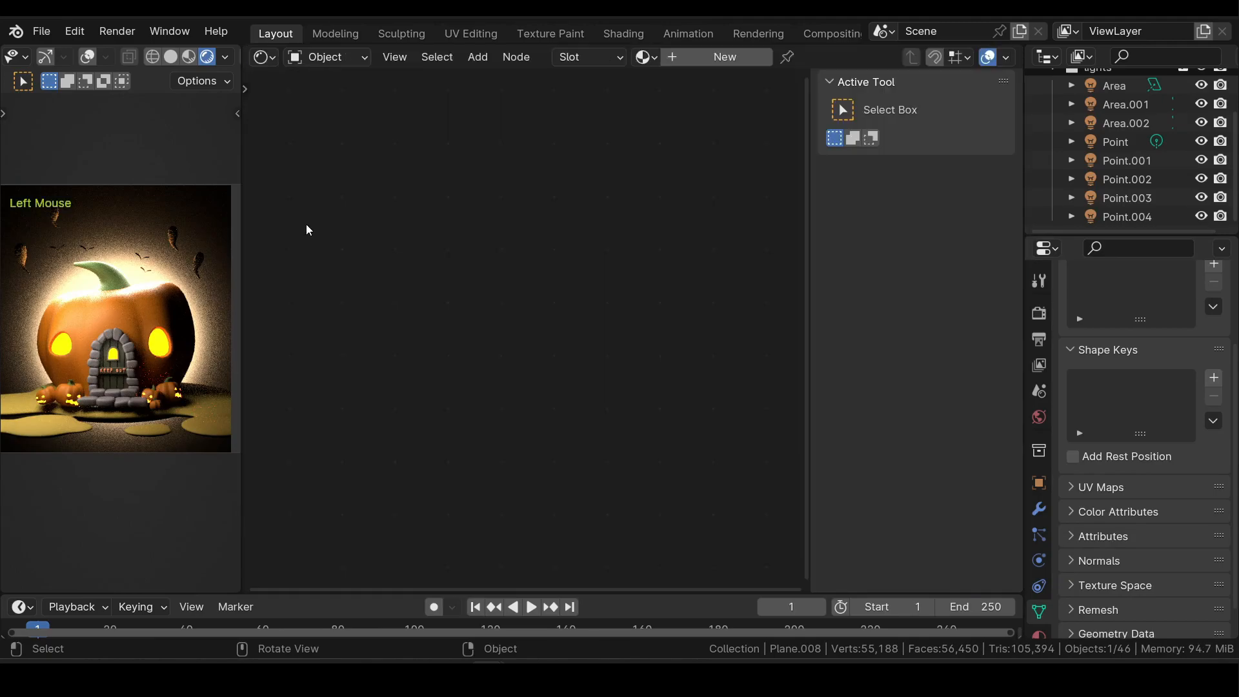
key("n")
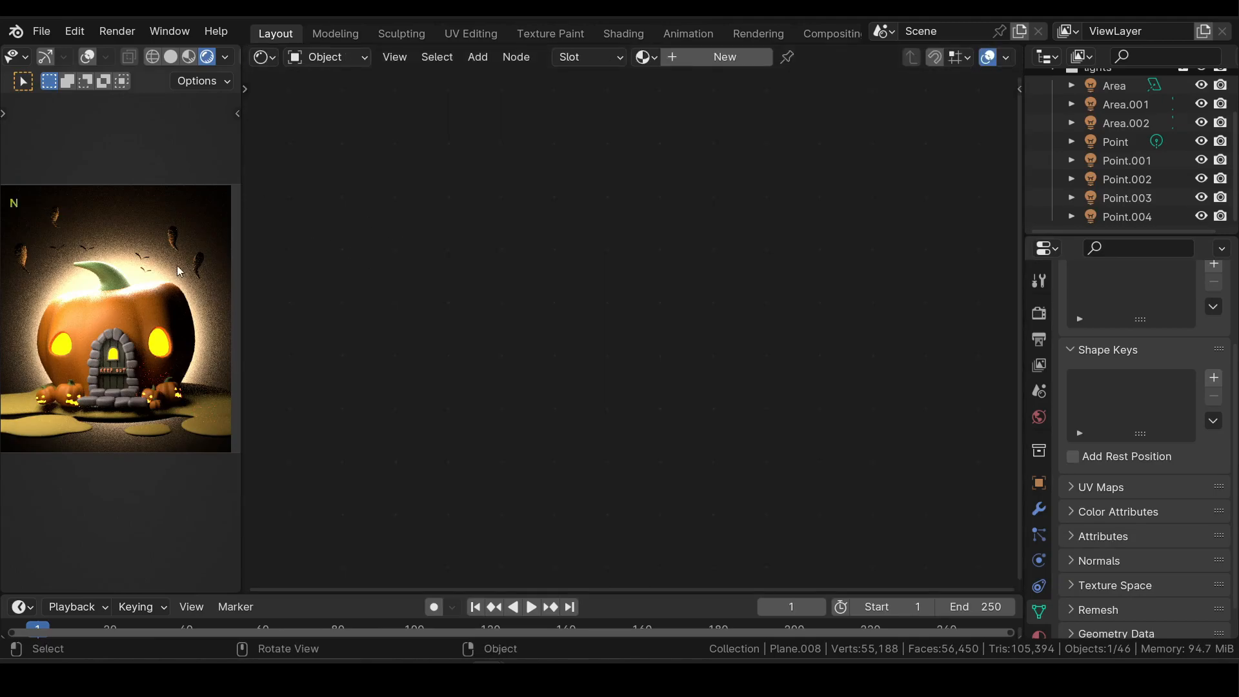
key("slash")
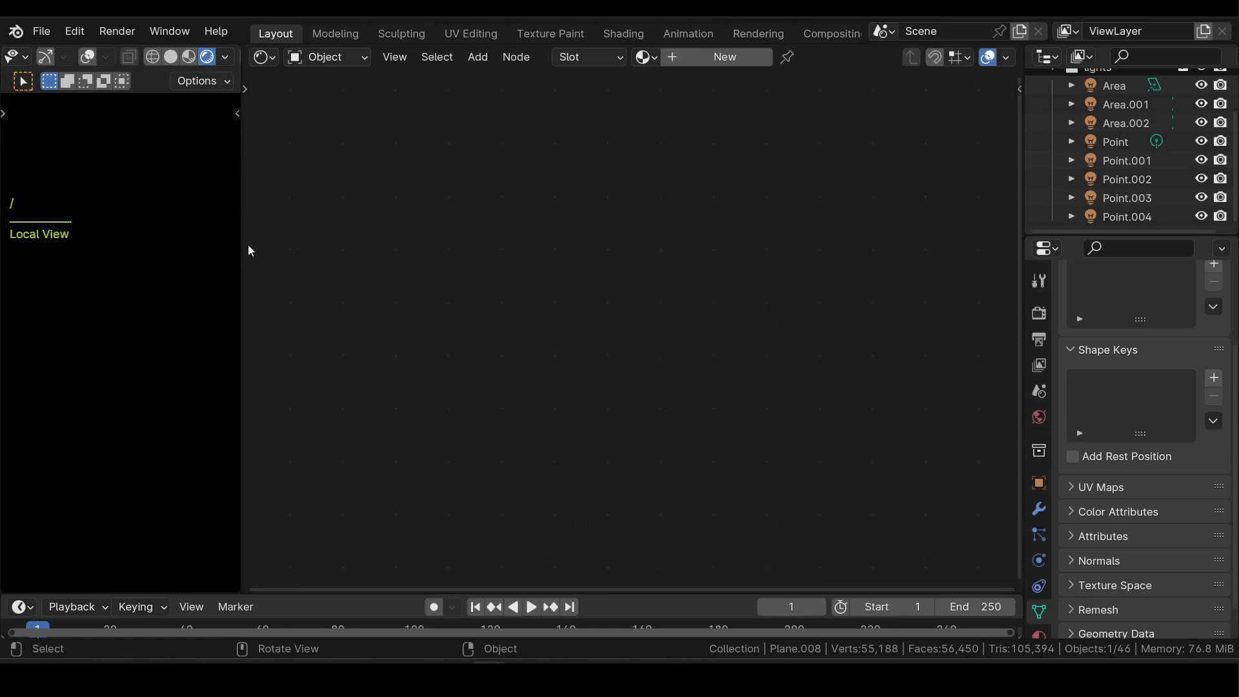
left_click(710, 58)
scroll(632, 329, "up", 3)
middle_click_drag(558, 301, 544, 272)
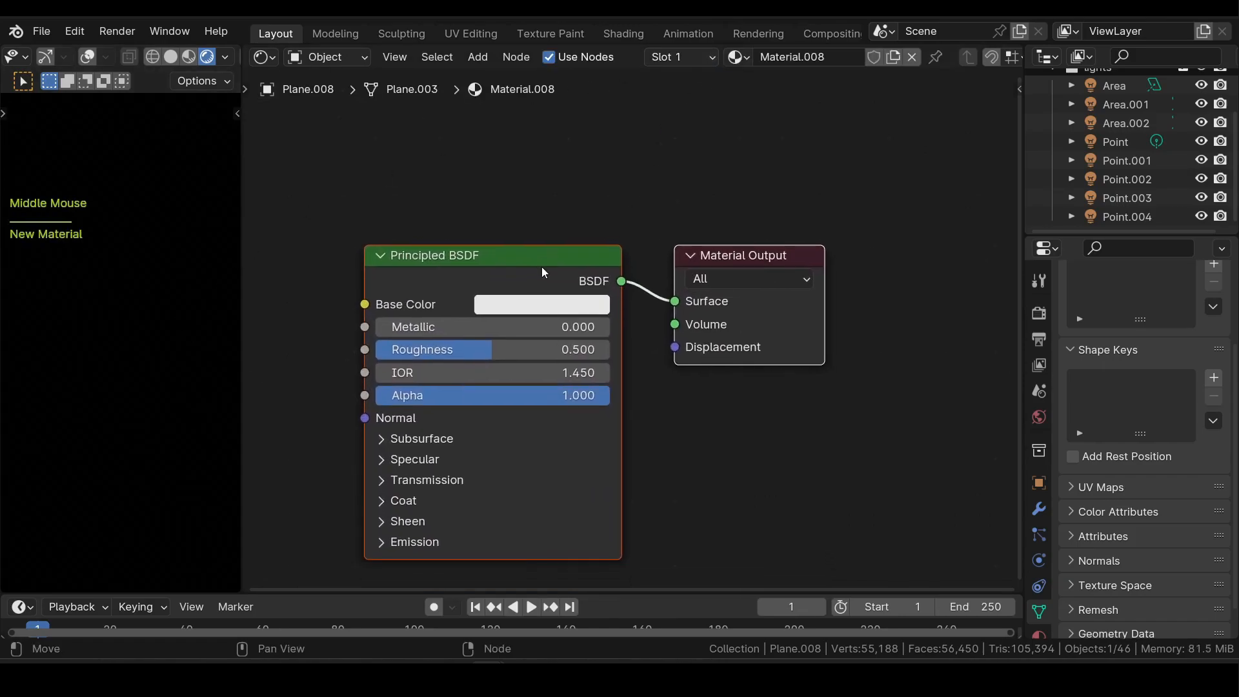
- Set the world background strength to 1.6 to light the isolated ghost
left_click(1038, 417)
left_click_drag(1172, 451, 1238, 450)
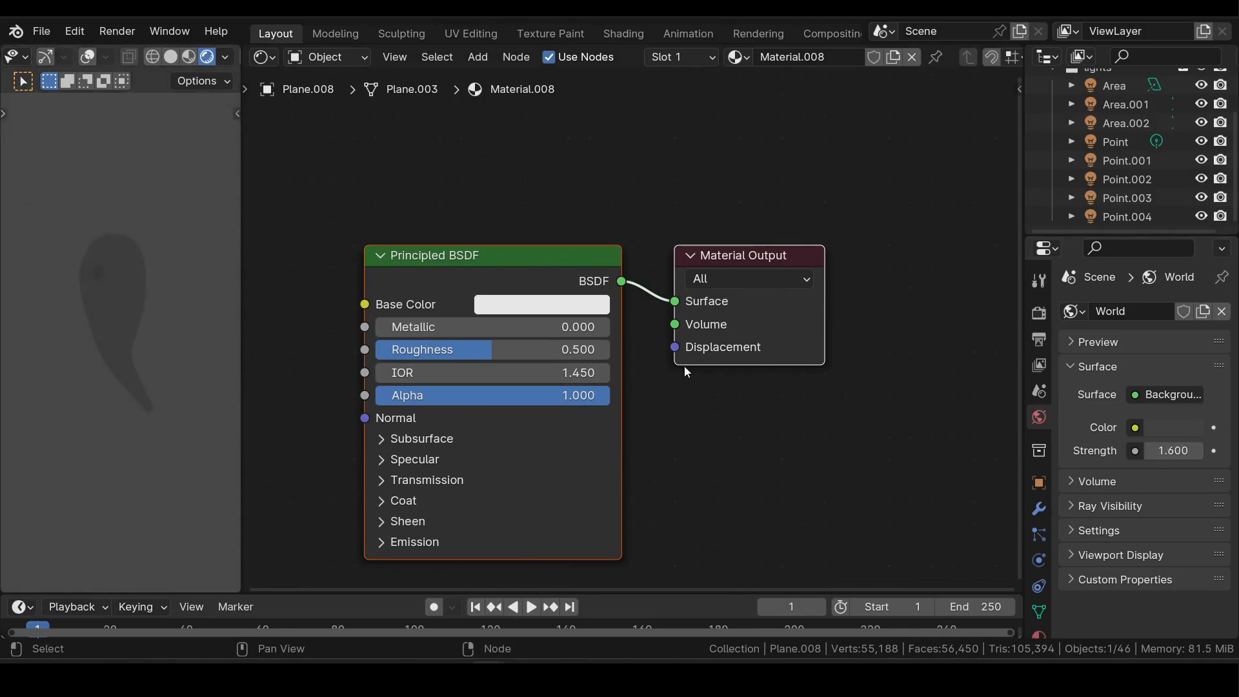
middle_click_drag(180, 313, 188, 307)
scroll(188, 306, "up", 2)
- Make room between the ghost material's nodes and add an Emission shader below the Principled BSDF
left_click_drag(508, 257, 394, 225)
middle_click_drag(581, 305, 714, 296)
key("shift+a")
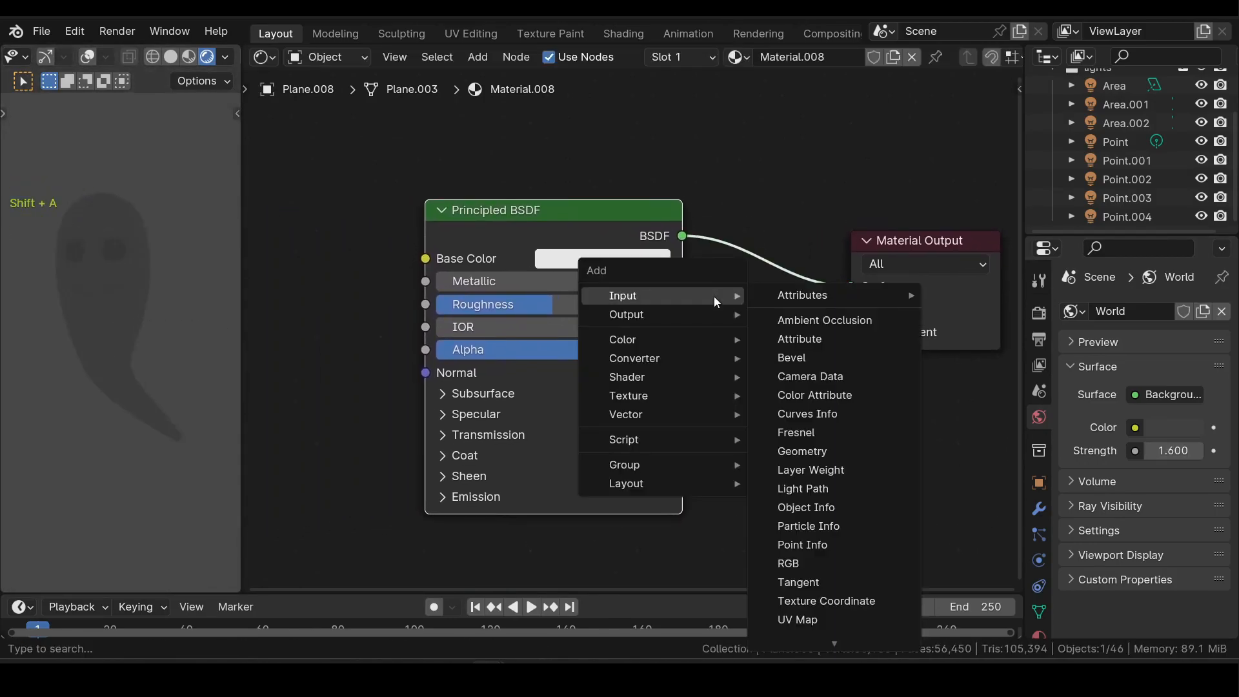
mouse_move(672, 378)
left_click(821, 76)
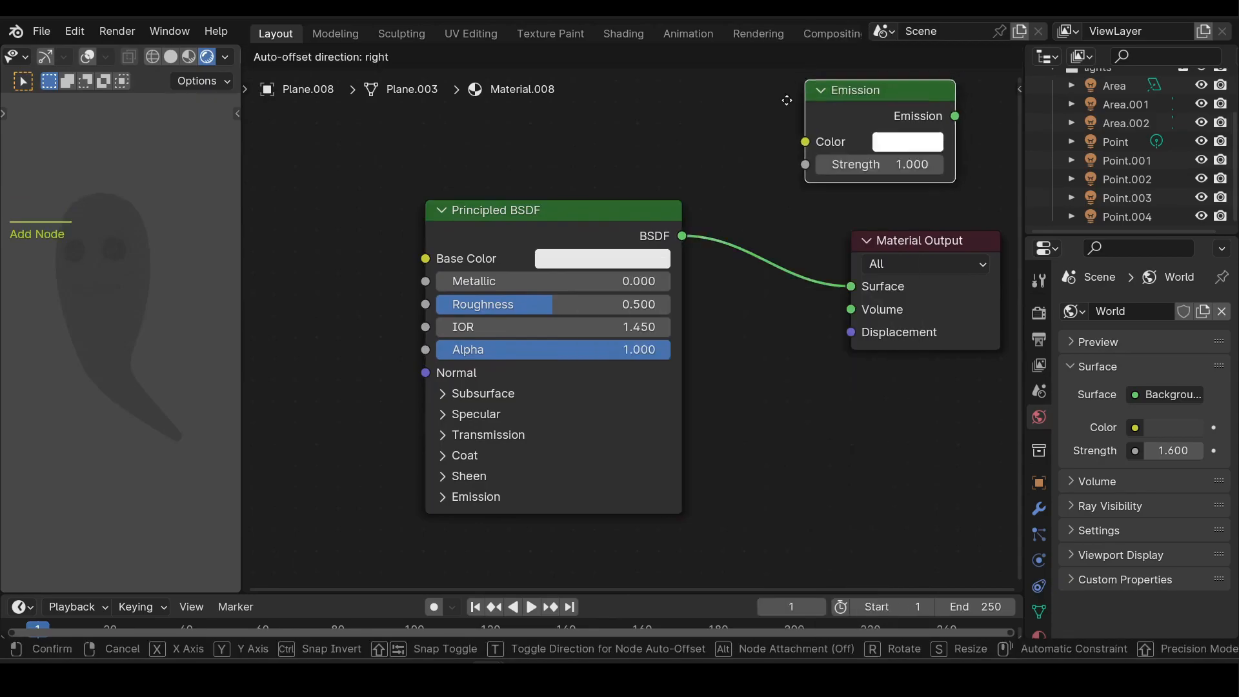
left_click(530, 524)
- Insert a Mix Shader before the Material Output to blend the Principled BSDF with the Emission shader
middle_click_drag(761, 539, 740, 459)
left_click_drag(633, 459, 747, 252)
key("shift+a")
mouse_move(626, 477)
left_click(718, 266)
left_click(819, 200)
middle_click_drag(727, 402, 742, 497)
scroll(735, 362, "down", 2)
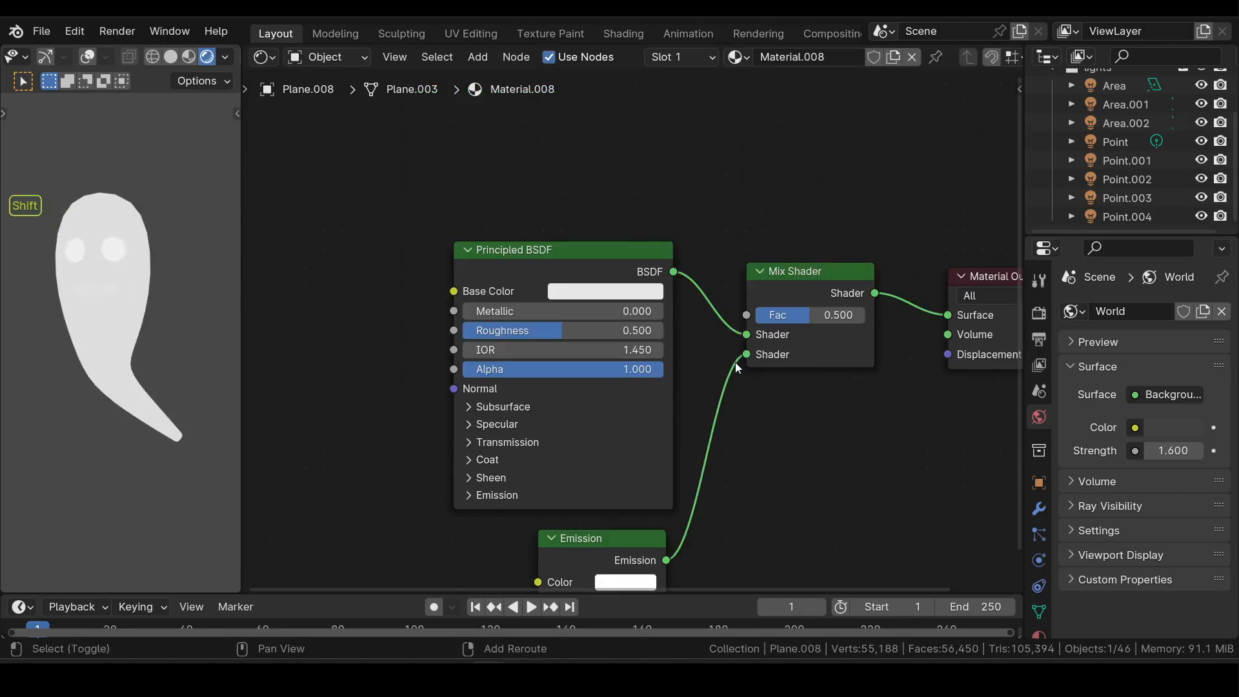
- Add a Color Ramp above the Principled BSDF and connect its Color output to the Mix Shader's Fac
key("shift+a")
mouse_move(735, 363)
left_click(832, 378)
left_click(742, 303)
left_click_drag(729, 285, 751, 303)
left_click_drag(747, 556, 747, 554)
- Add a Layer Weight node and connect its Facing output to the Color Ramp's Fac
middle_click_drag(782, 411, 768, 273)
key("shift+a")
type("layer")
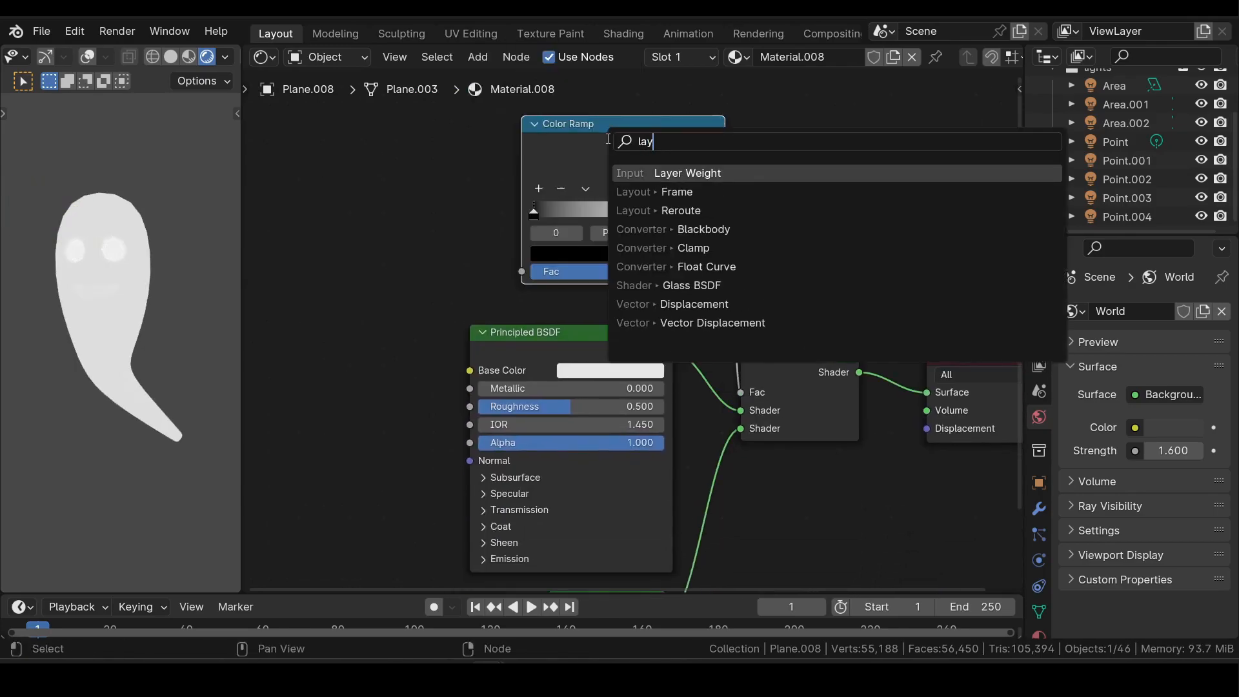
left_click(690, 176)
left_click(340, 166)
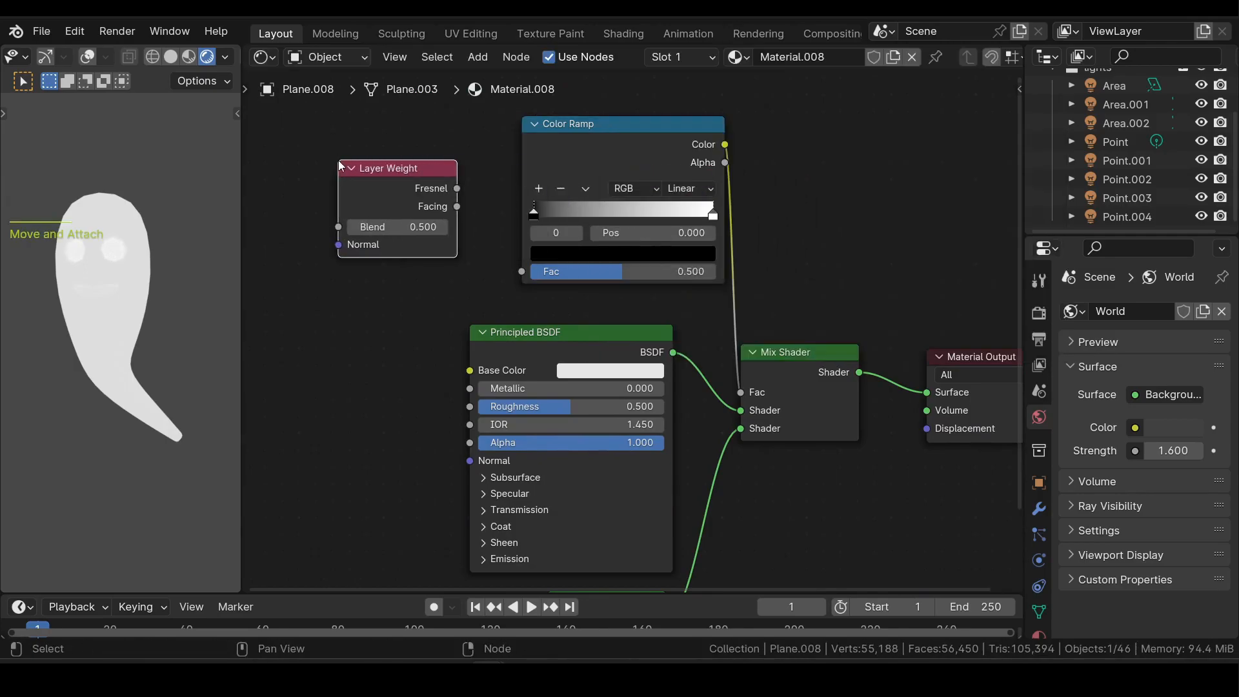
left_click_drag(457, 206, 520, 271)
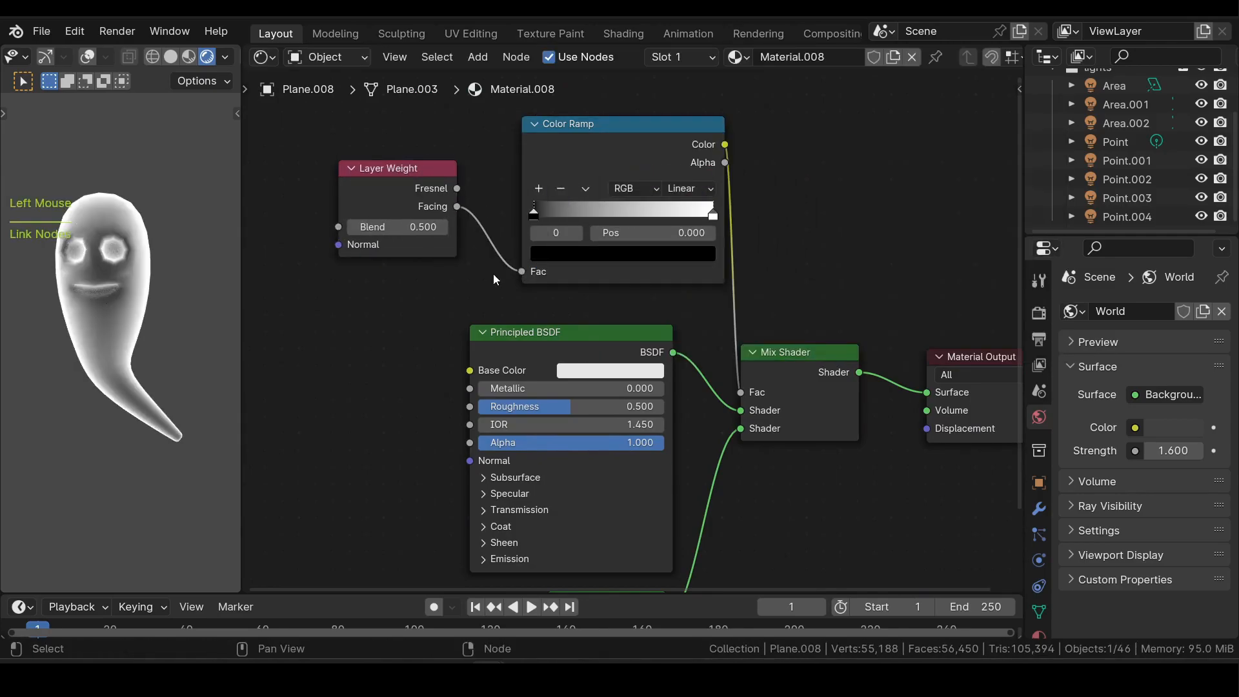
- Set the Color Ramp's black stop to 0.275, lower the Layer Weight blend, and pull the white stop inward
left_click_drag(533, 215, 583, 215)
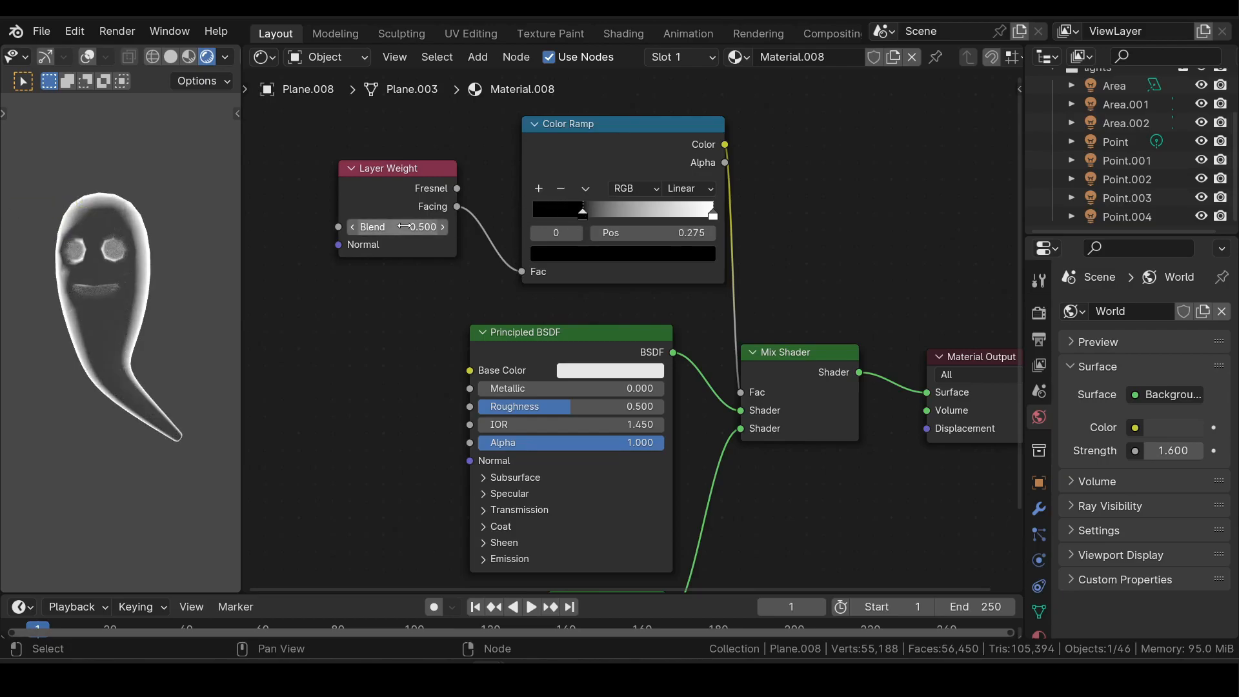
mouse_move(415, 227)
left_mouse_down()
mouse_move(479, 226)
mouse_move(286, 226)
mouse_move(385, 227)
left_mouse_up()
left_click_drag(713, 215, 667, 214)
- Set the ghost's Emission colour to light green and its strength to 3
scroll(700, 362, "down", 5)
left_click(604, 463)
left_click(629, 293)
left_click_drag(547, 490, 566, 485)
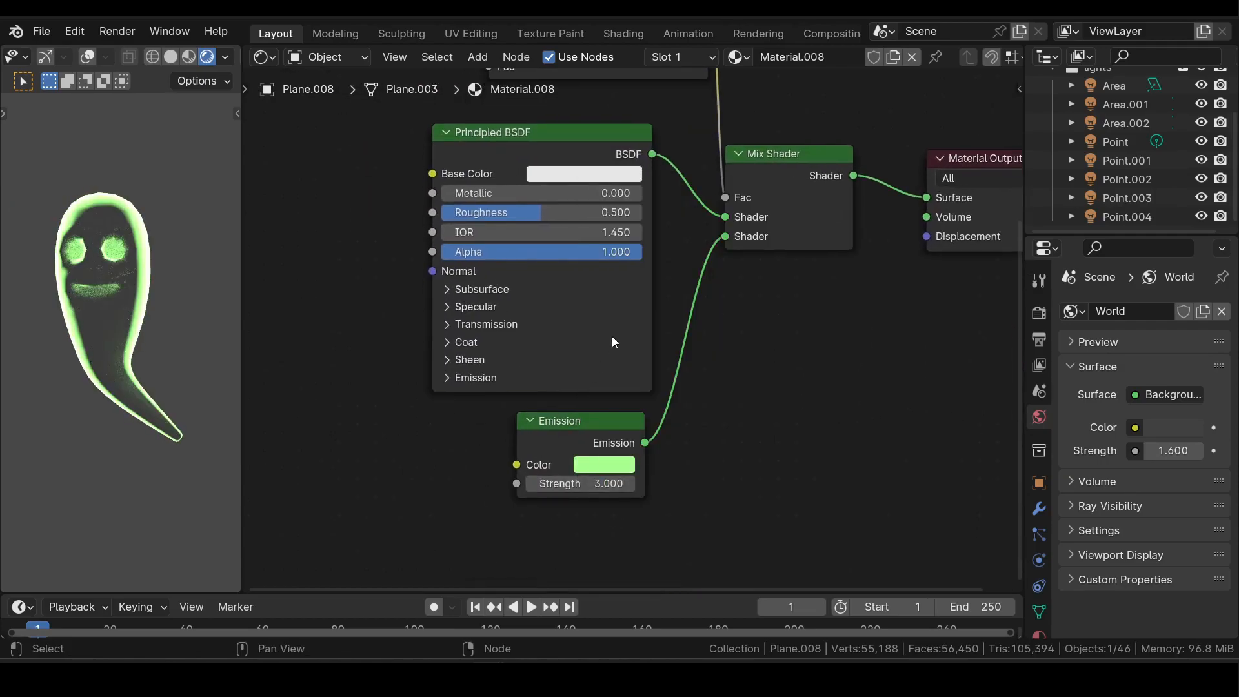
- Bring the whole scene back from local view and switch the Shader Editor back to the 3D Viewport
key("KP_Divide")
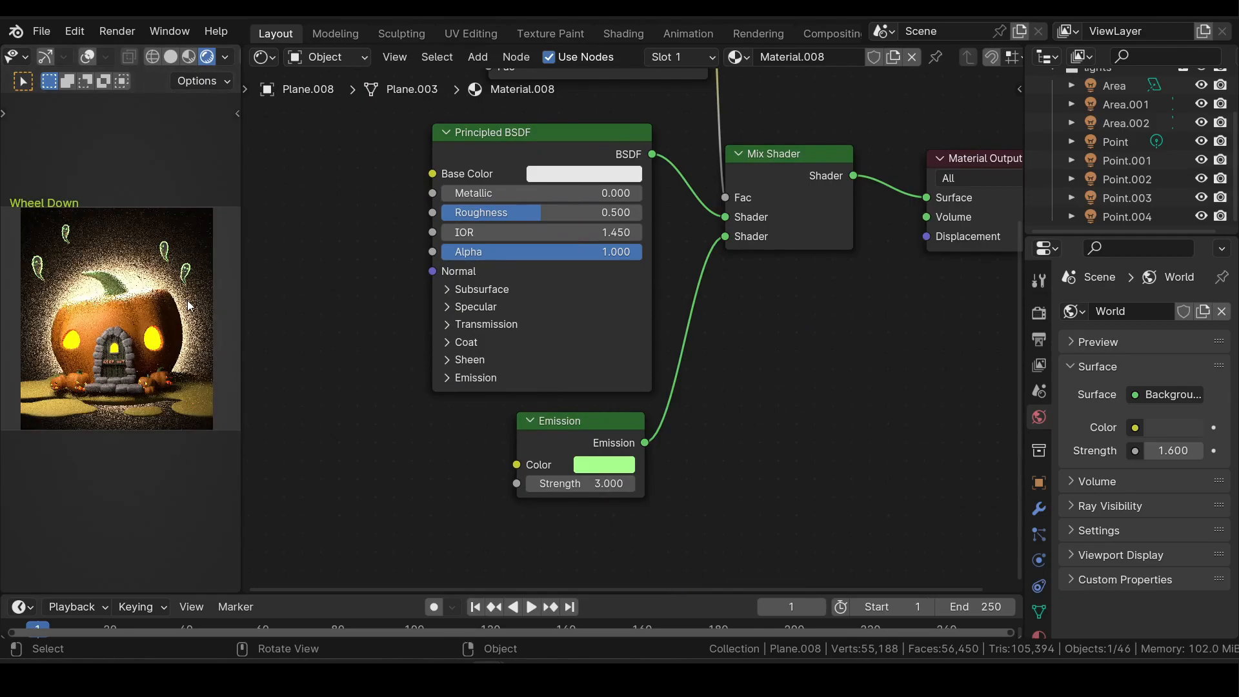
left_click(266, 59)
left_click(293, 108)
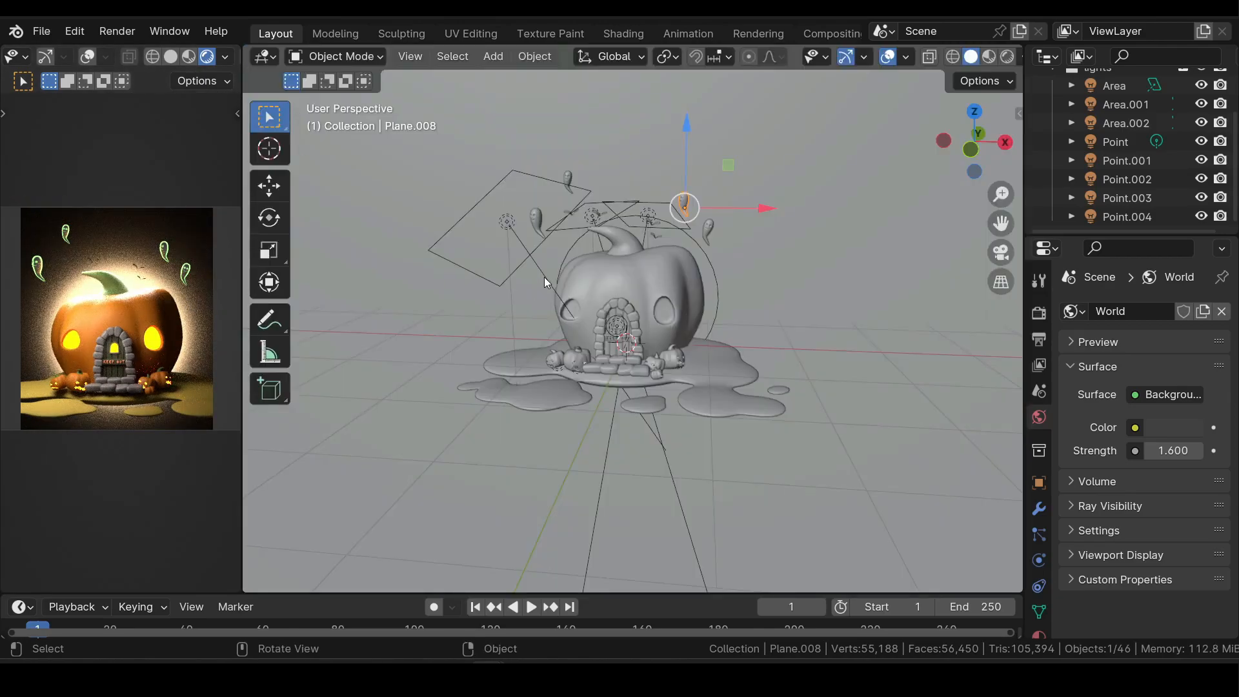
- Check the Cycles sampling and denoise settings, and save the pumpkin house.blend file
left_click(1037, 315)
scroll(1115, 371, "down", 4)
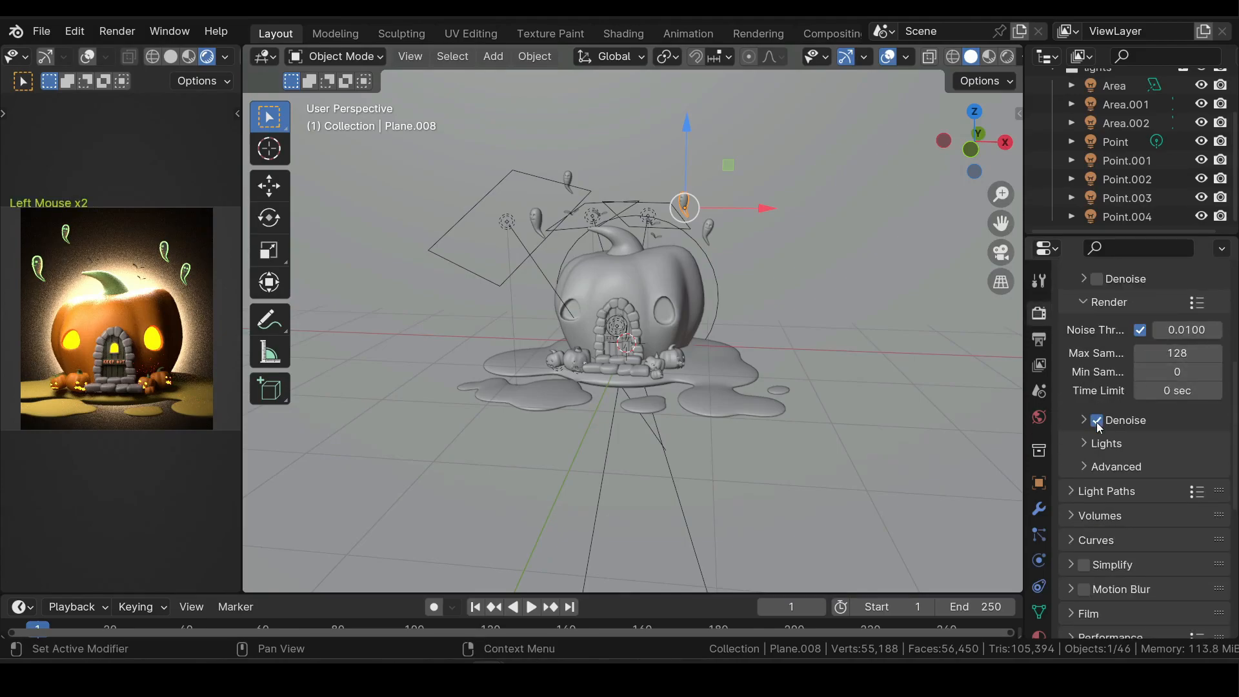
scroll(1134, 423, "down", 8)
scroll(1120, 427, "up", 10)
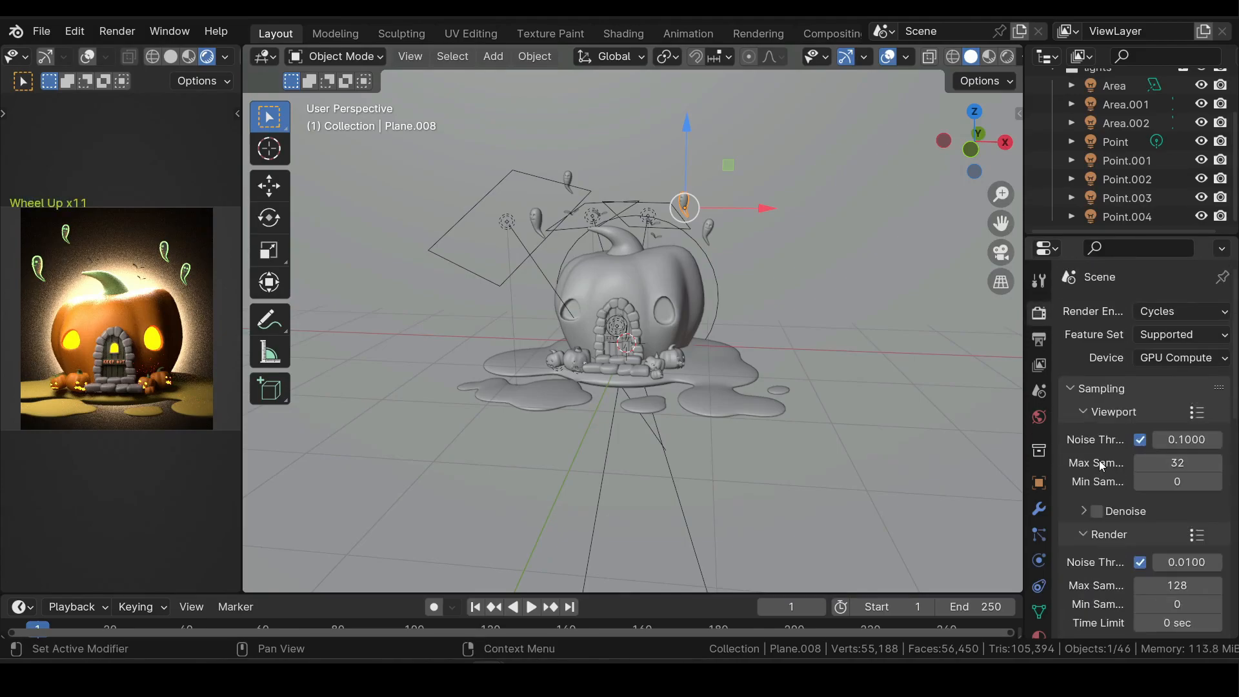
left_click(43, 31)
left_click(100, 190)
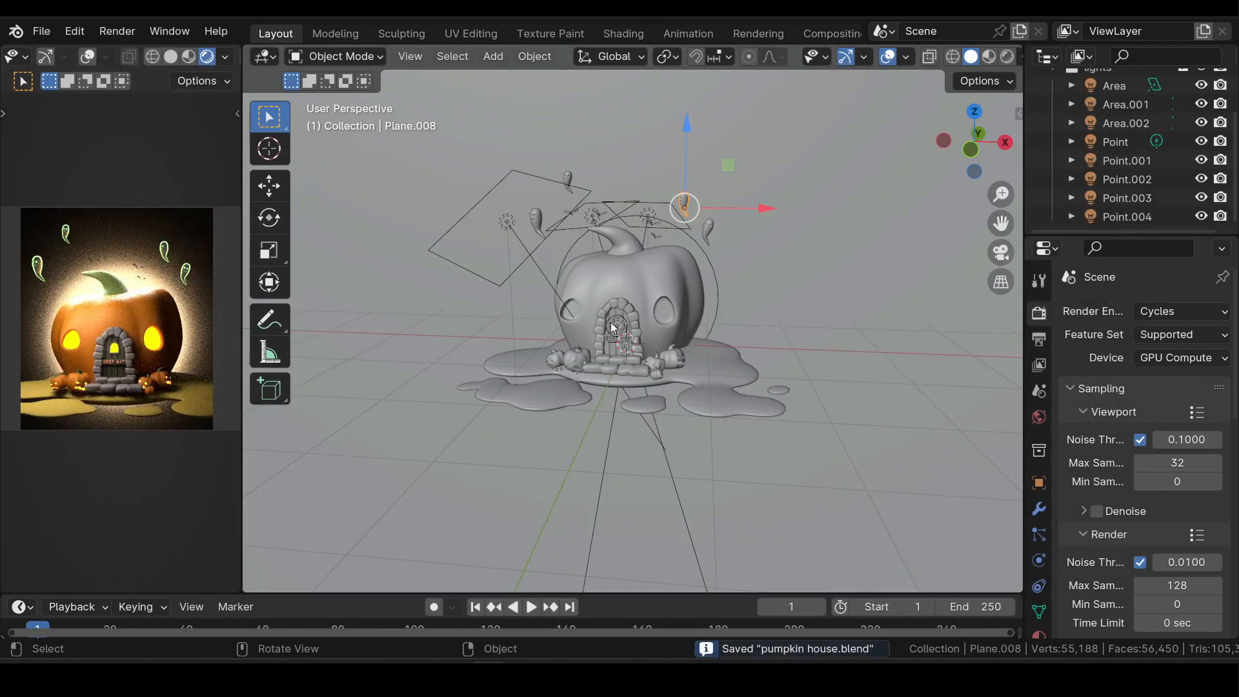
- Set the render output's X resolution to 1080 px for a square format
left_click(129, 30)
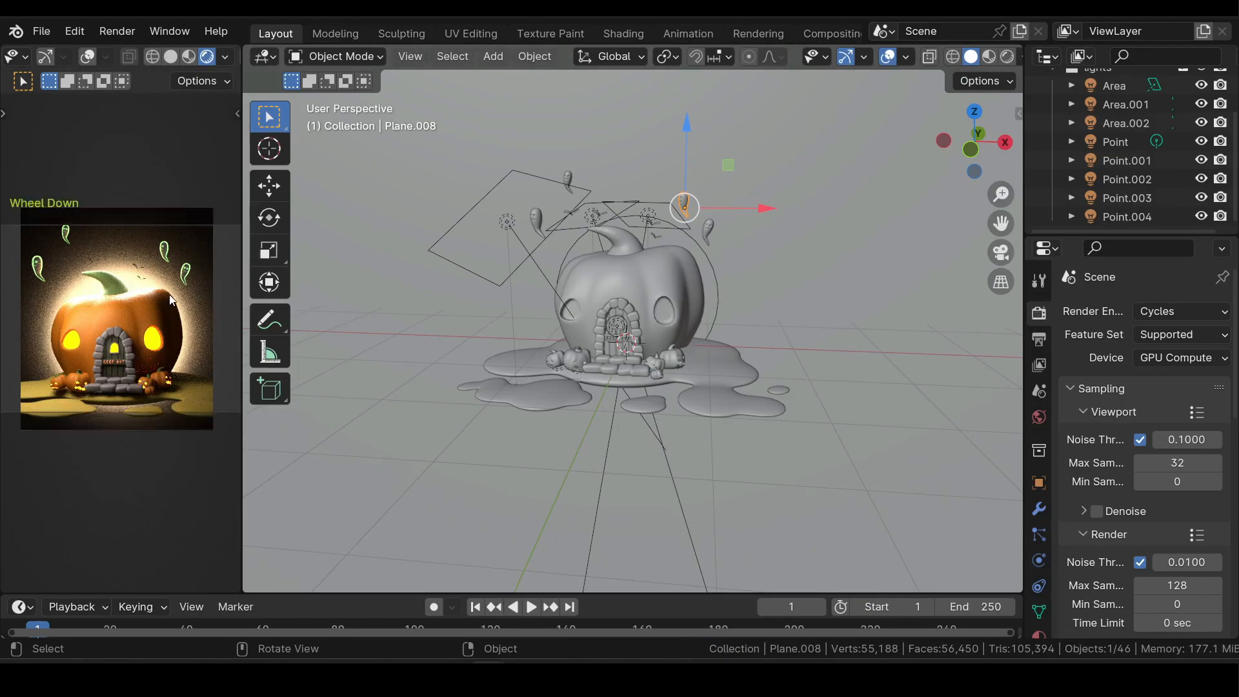
scroll(169, 298, "up", 2)
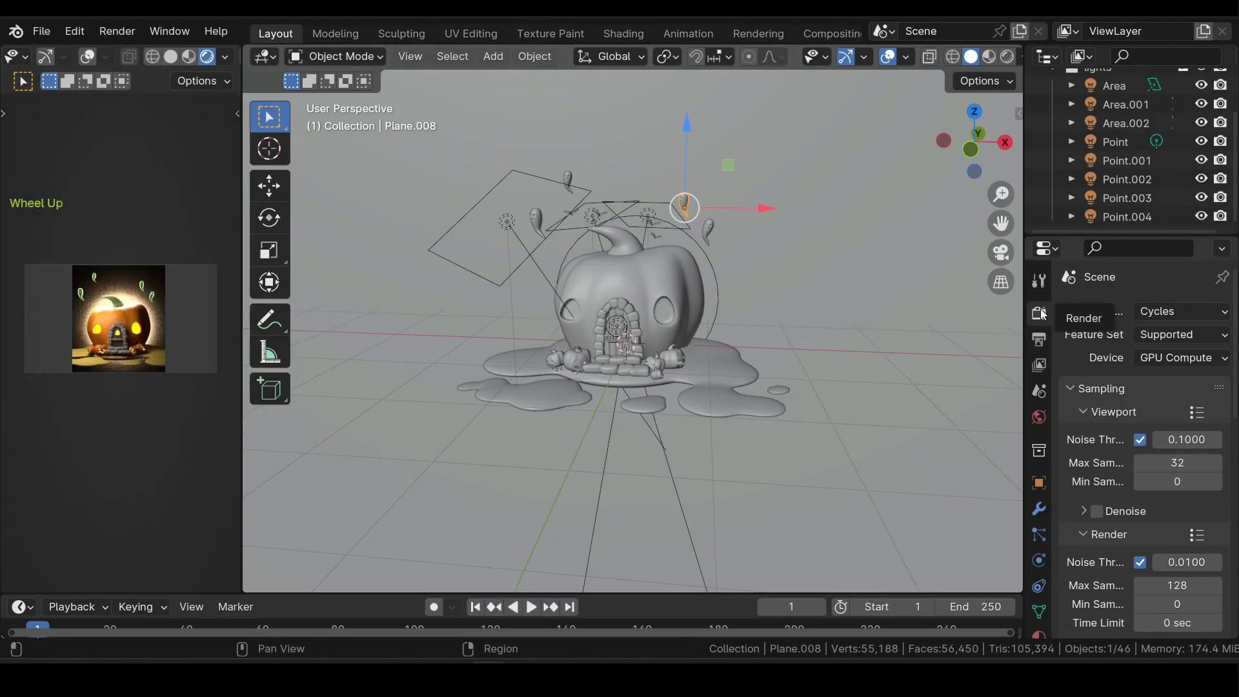
left_click(1039, 340)
left_click(1182, 334)
type("1080")
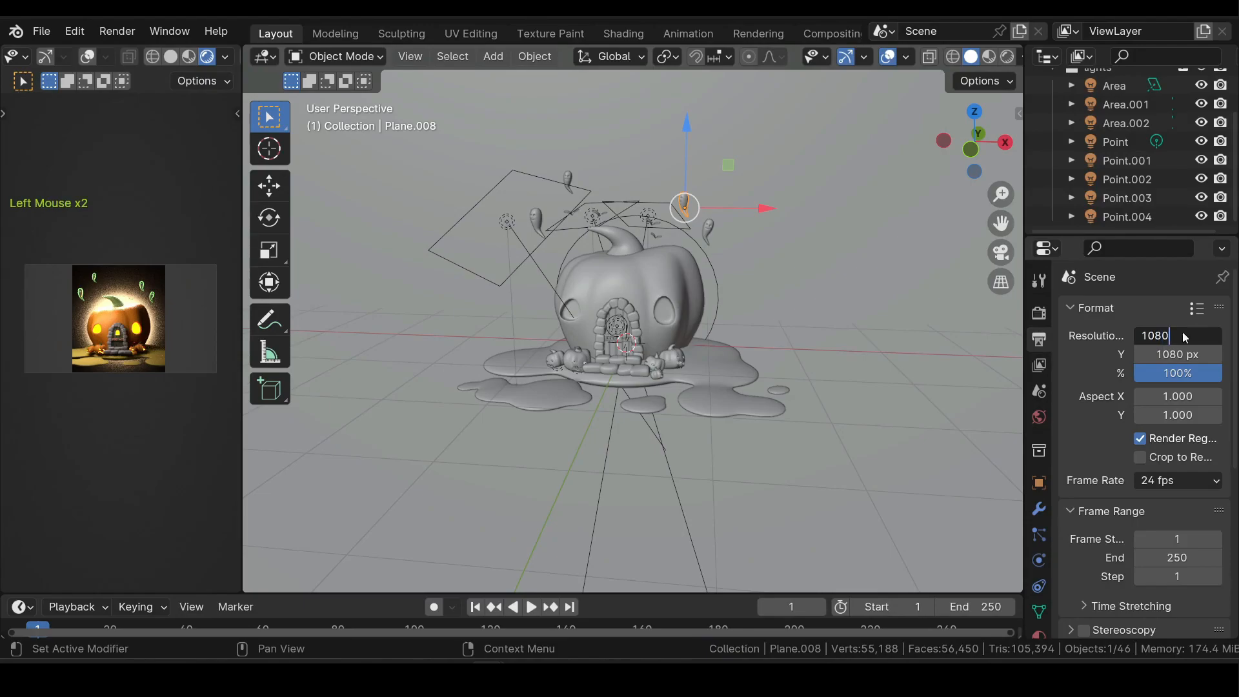
key("Return")
scroll(618, 281, "down", 2)
- Look through the camera, select it, and move it along its local Z axis about 2 m closer to the pumpkin house
key("KP_0")
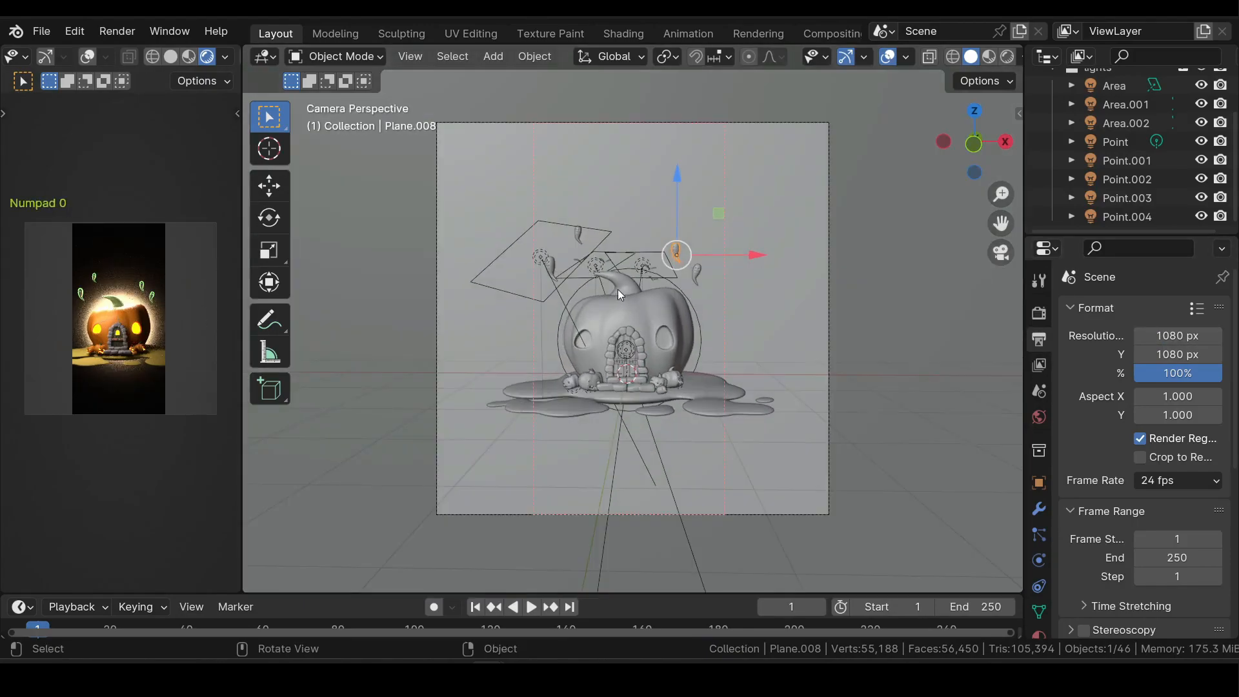
left_click(831, 184)
left_click(831, 184)
left_click(831, 184)
key("g")
key("z")
key("z")
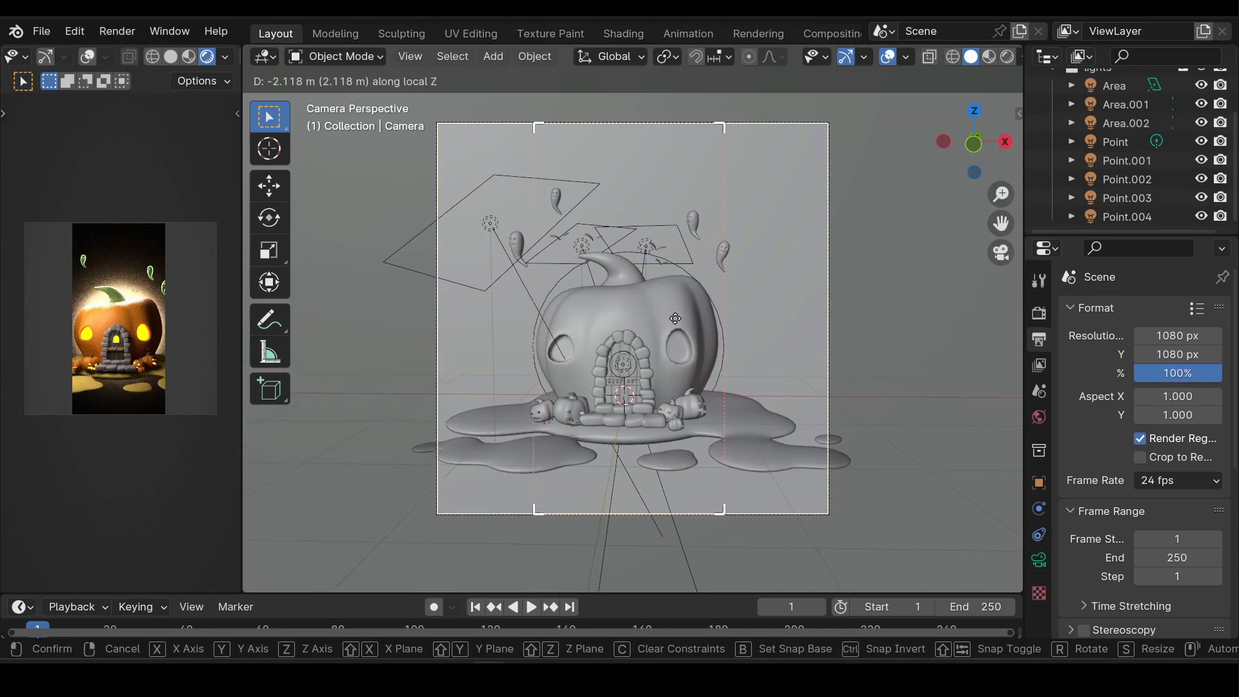
left_click(120, 384)
- Redraw the render region in the rendered preview so it covers the whole square camera frame
key("ctrl+b")
left_click_drag(11, 202, 226, 420)
scroll(138, 419, "up", 2)
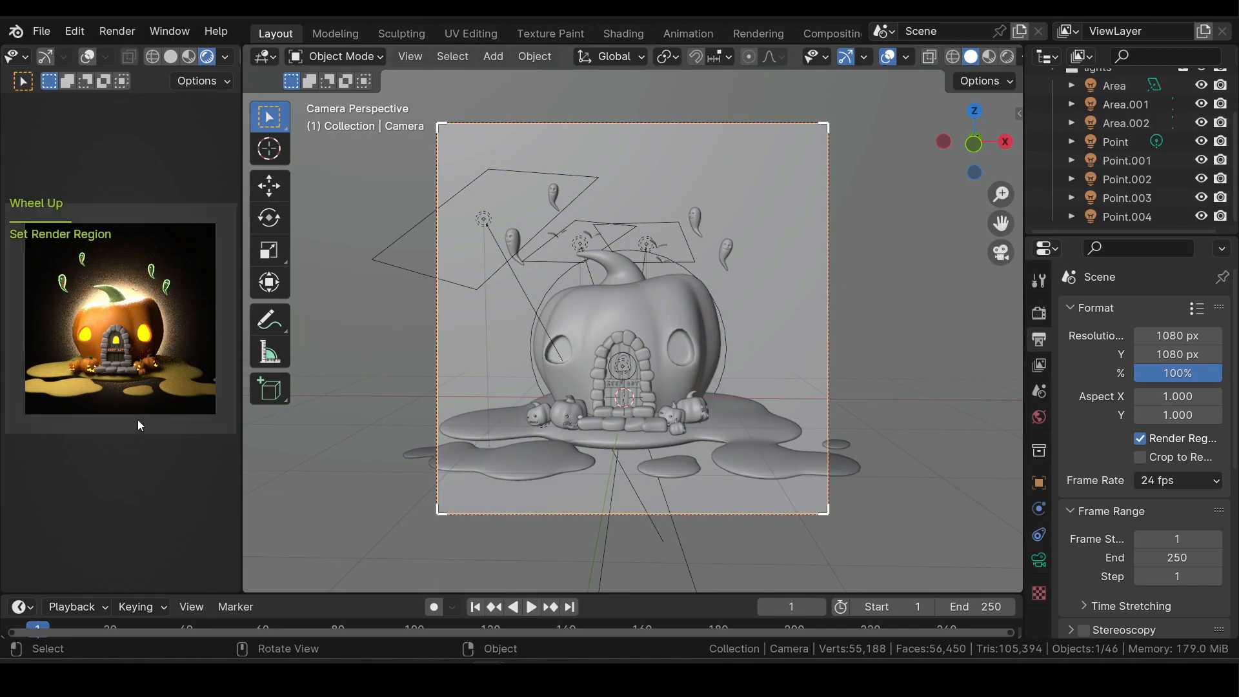